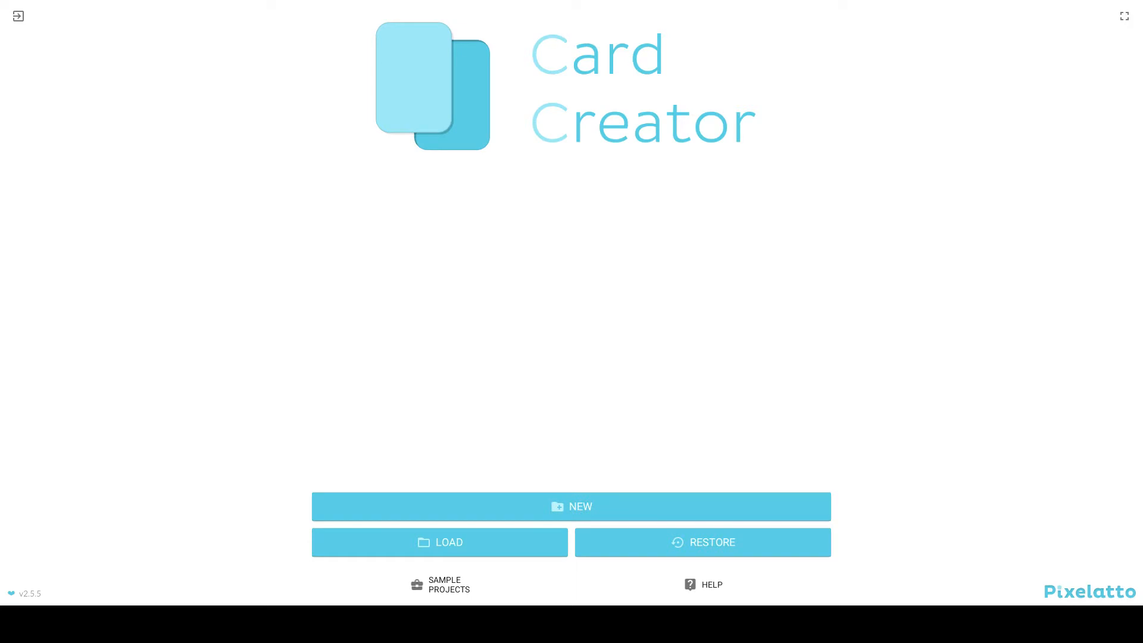
- Create a new project and add a card set that uses a newly created blueprint
click(395, 470)
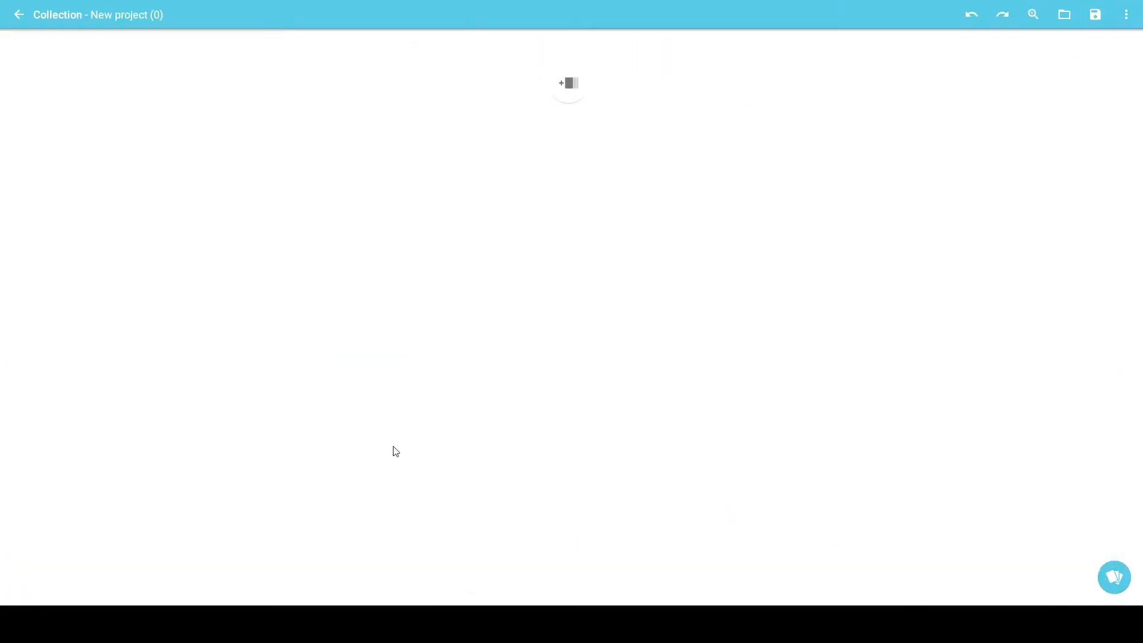
click(568, 106)
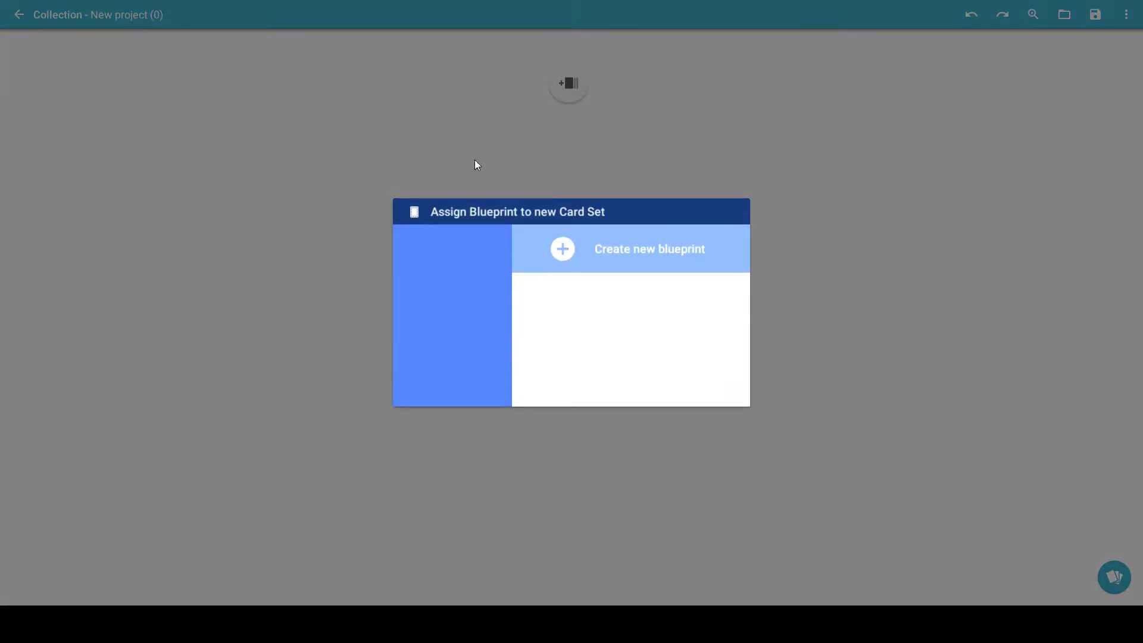
click(606, 251)
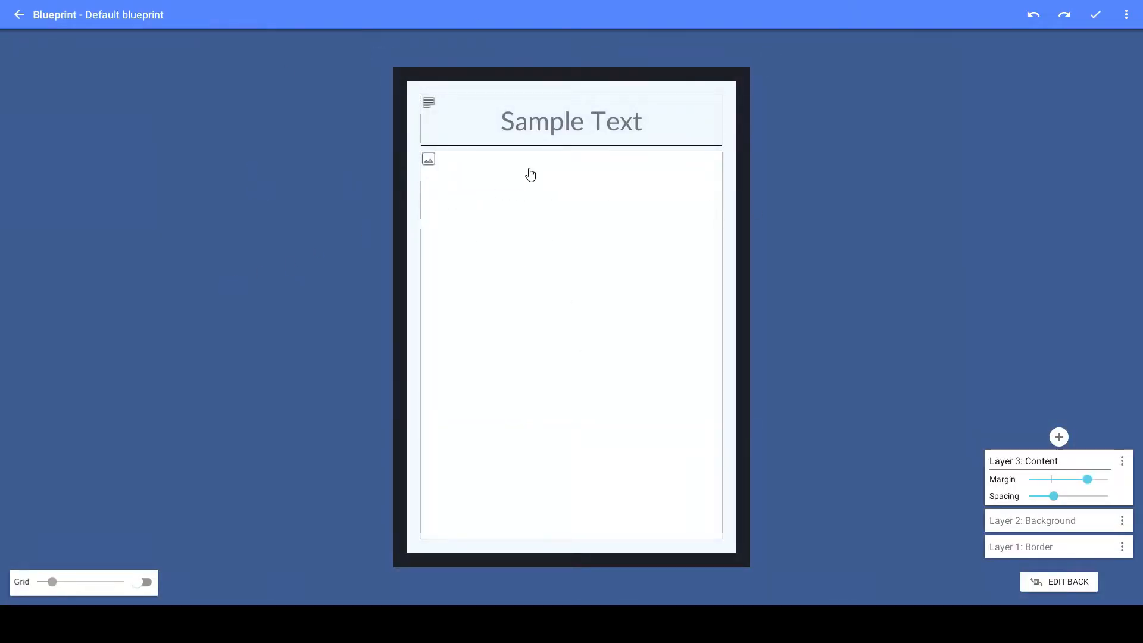
click(504, 162)
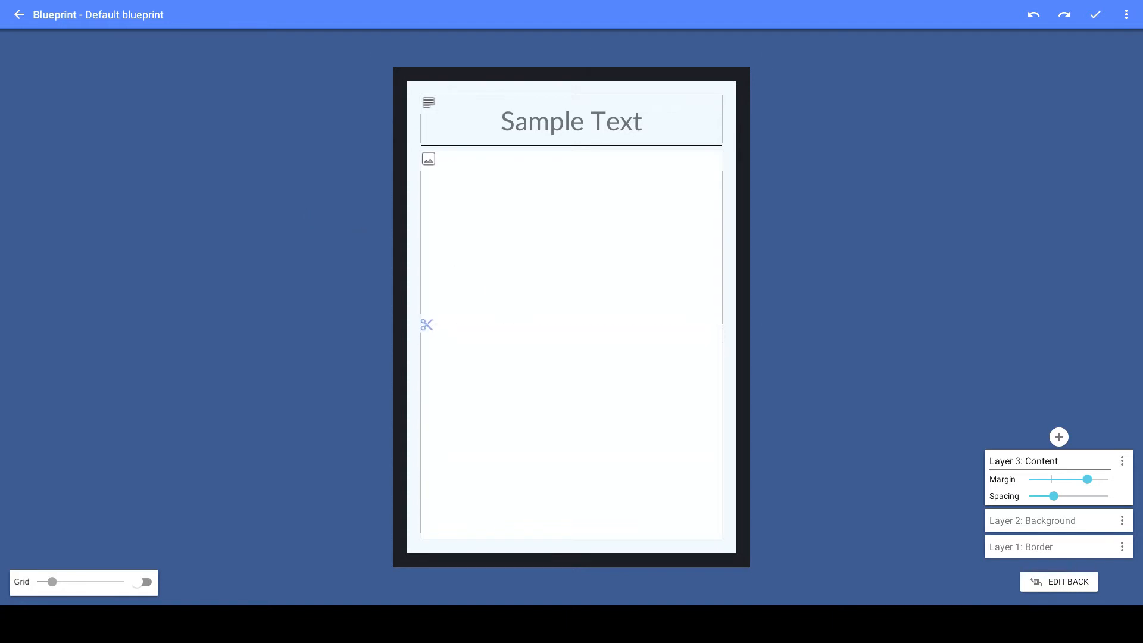
- Cut the image area into three stacked cells, halve the lowest one, and reduce the content layer's margin and spacing
click(422, 367)
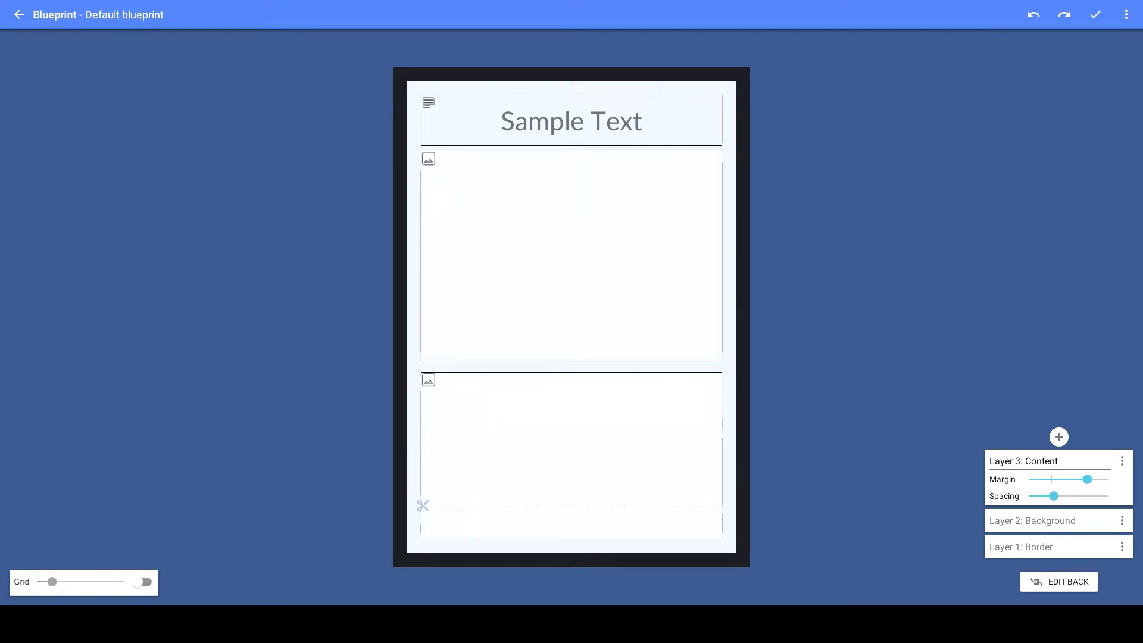
click(424, 505)
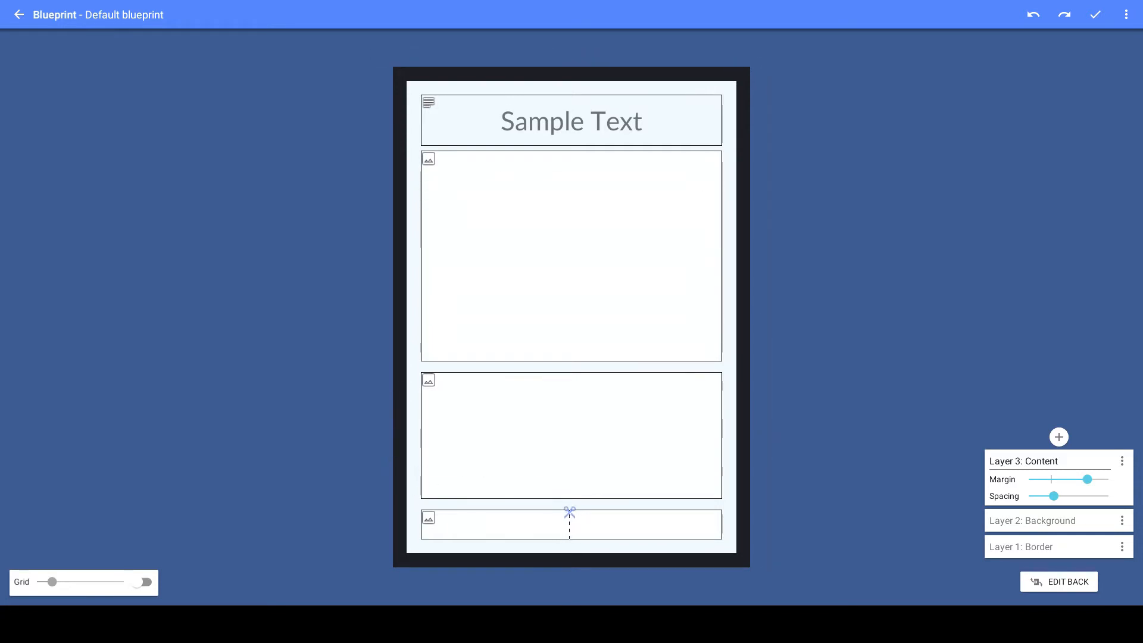
click(569, 521)
drag(1092, 488, 1046, 500)
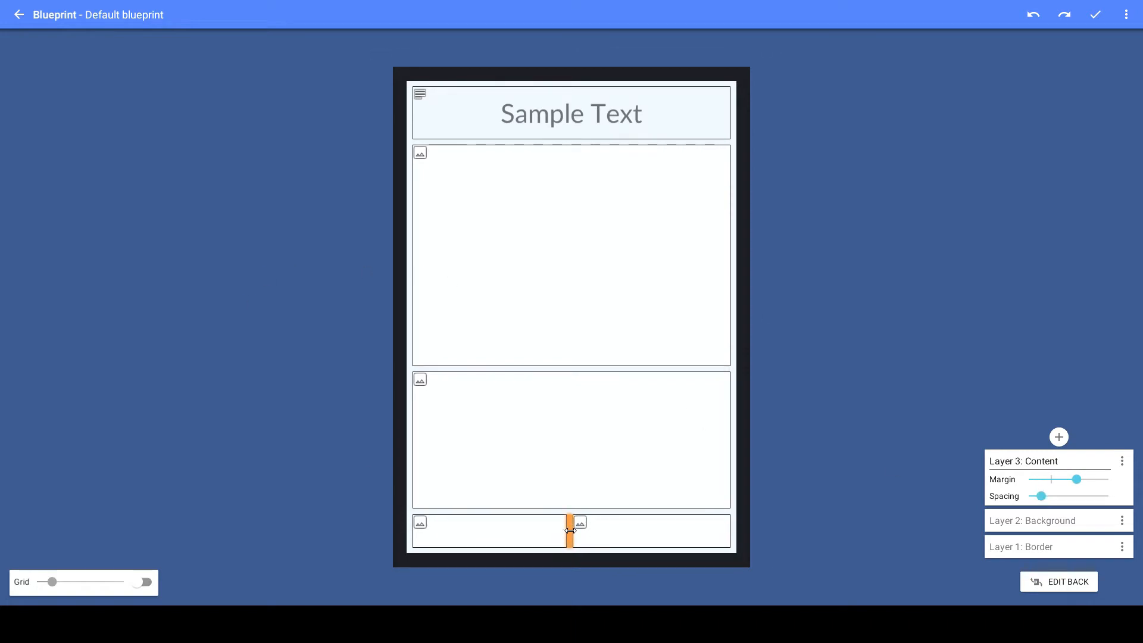
- Try to align the divider between the two bottom cells using a finer grid overlay
drag(579, 531, 566, 530)
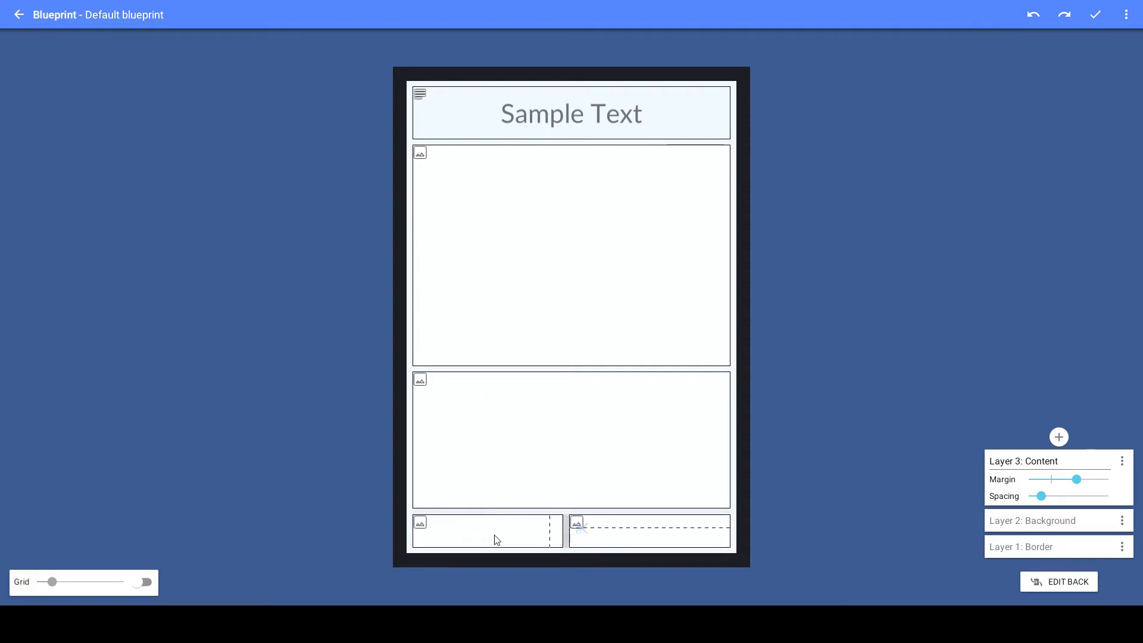
click(150, 584)
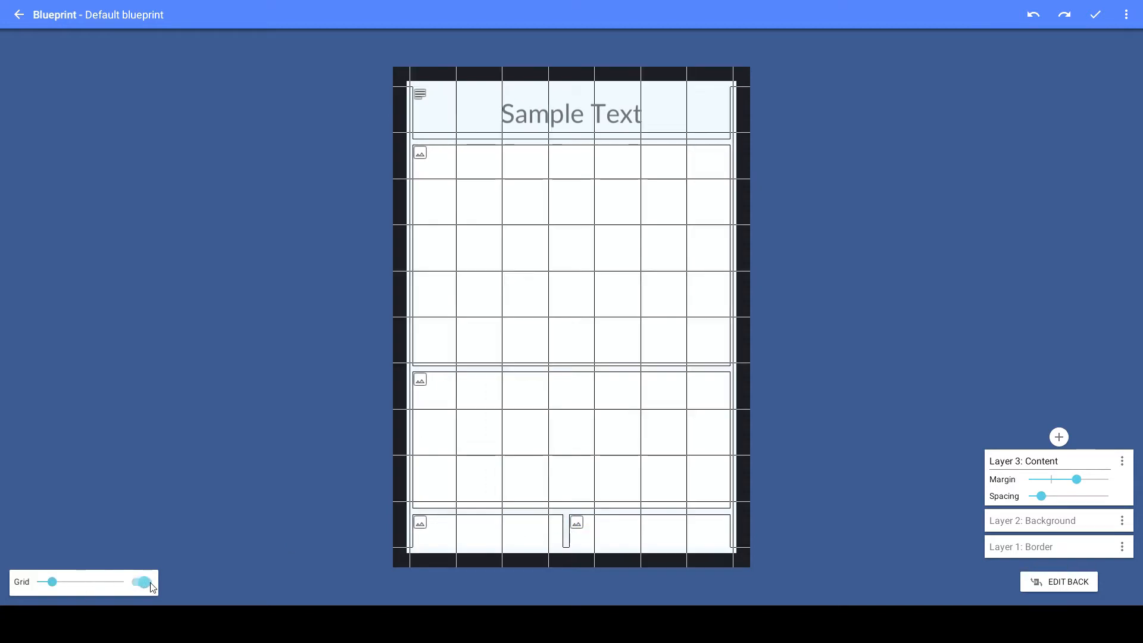
drag(57, 585, 47, 586)
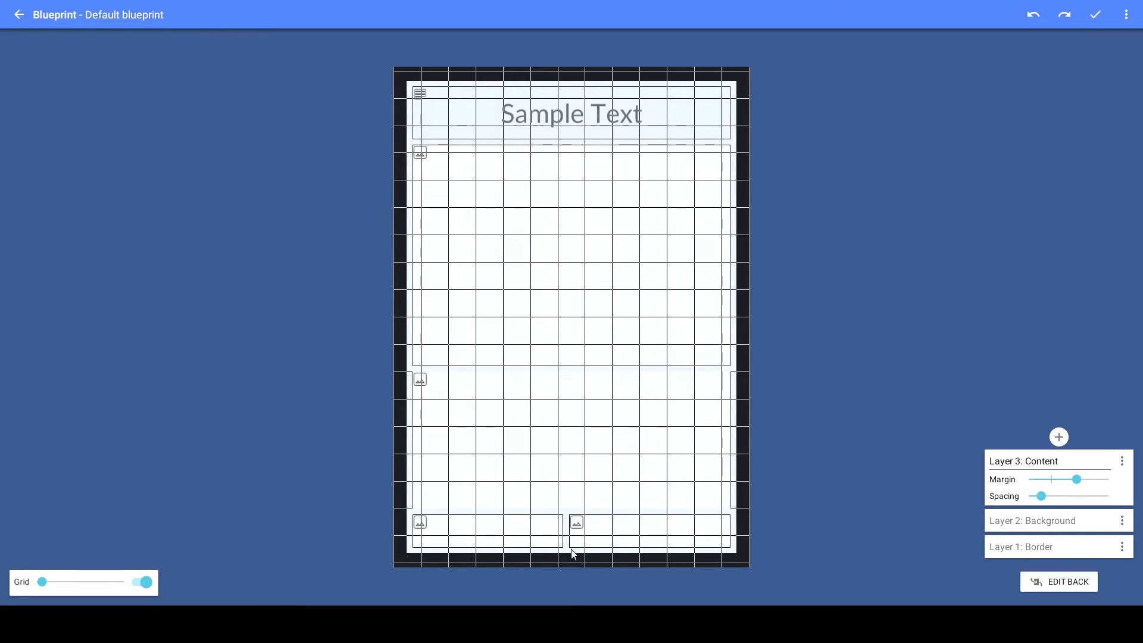
mouse_move(566, 533)
mouse_down()
mouse_move(556, 541)
mouse_move(576, 545)
mouse_move(559, 535)
mouse_up()
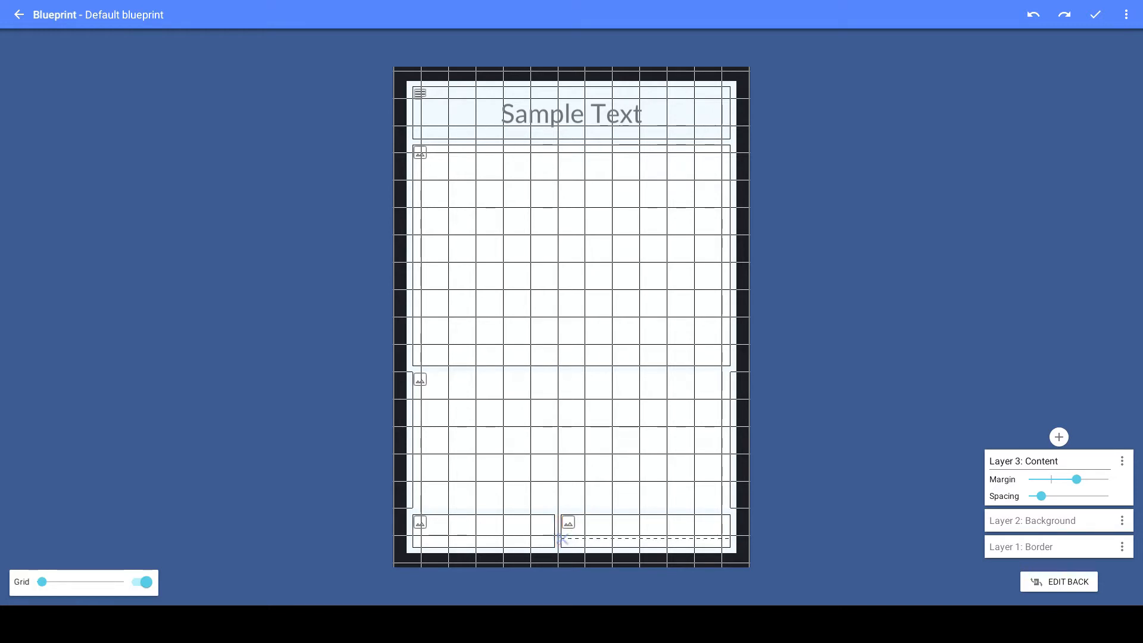
- Centre the divider between the two bottom cells and leave the grid overlay switched off
click(133, 588)
drag(559, 530, 567, 531)
click(143, 584)
click(141, 582)
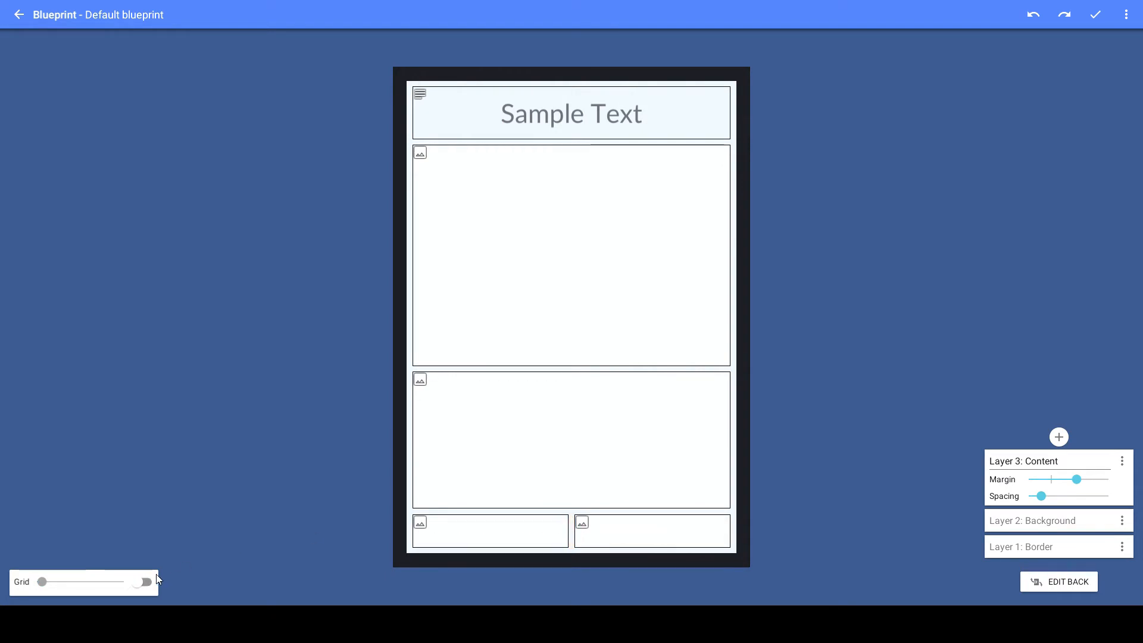
click(141, 582)
click(141, 582)
- Convert the two bottom cells and the wide cell above them from image to text fields
click(503, 539)
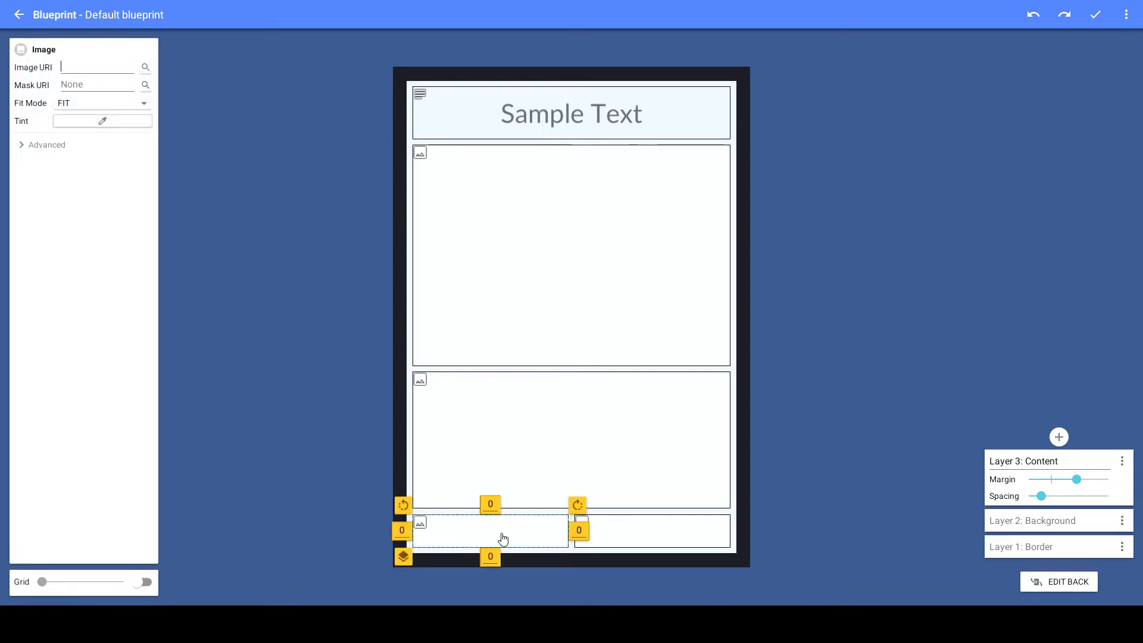
click(502, 538)
click(507, 519)
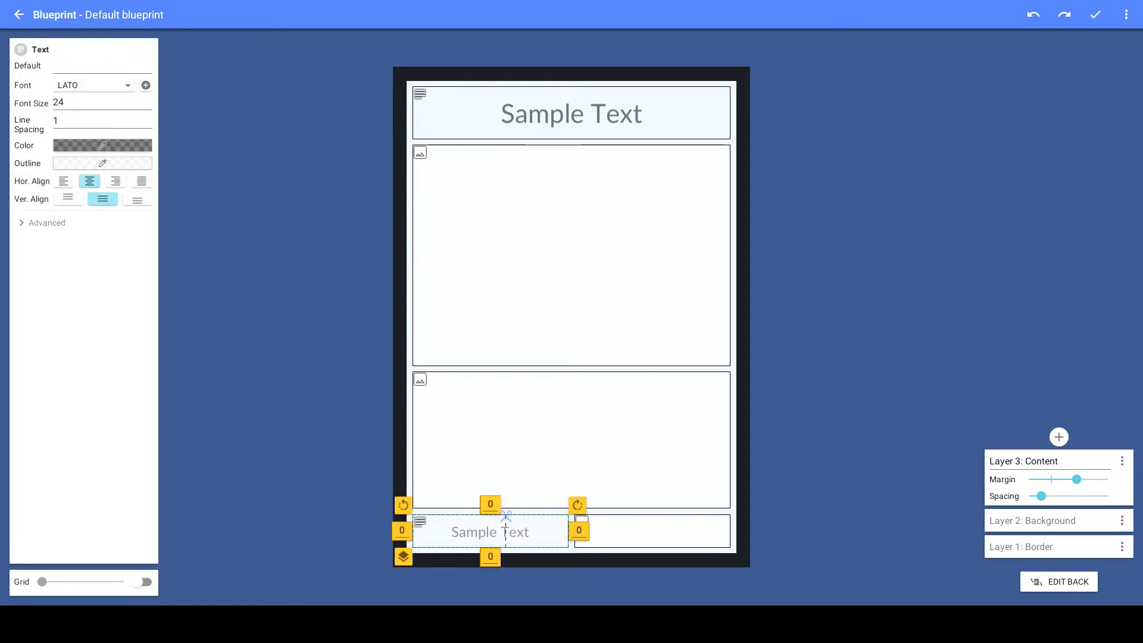
click(651, 537)
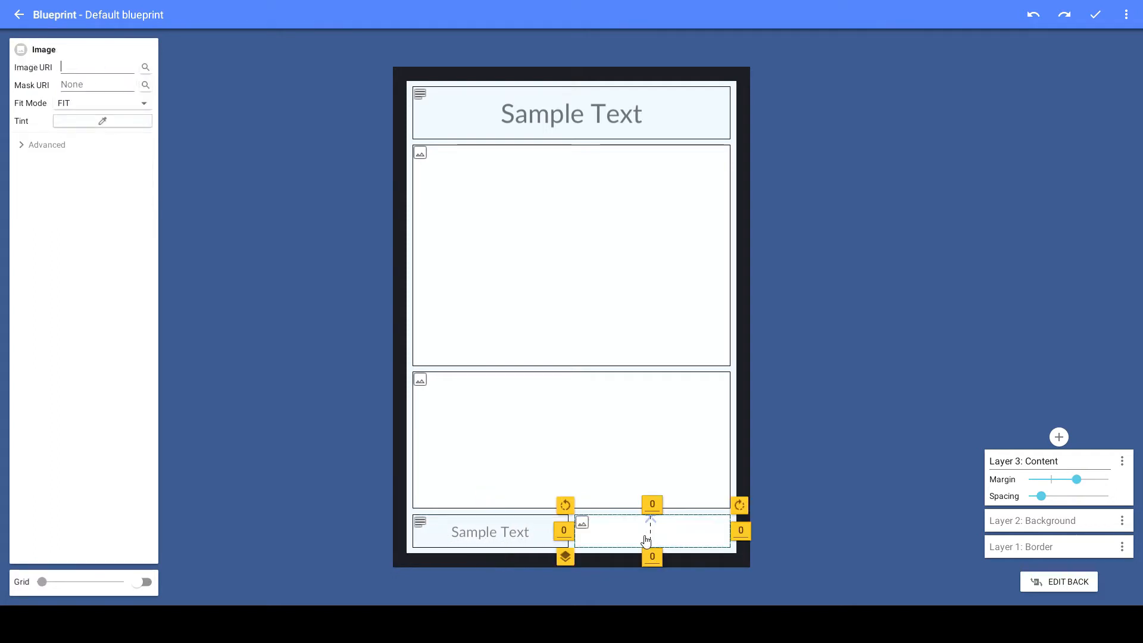
click(653, 537)
click(657, 520)
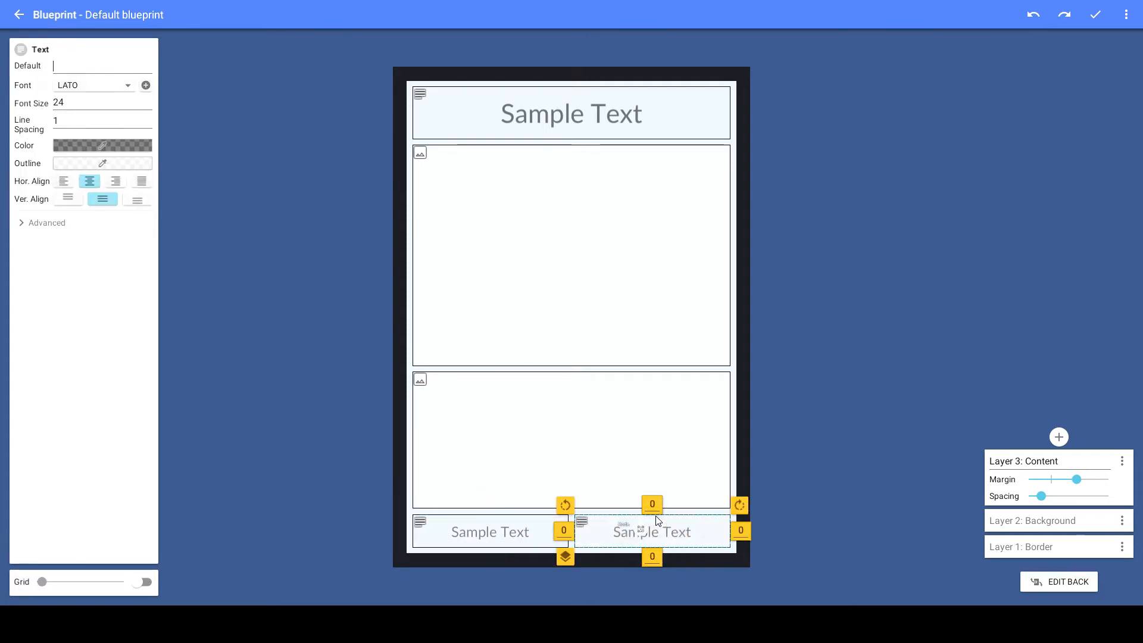
click(512, 410)
click(523, 408)
click(527, 384)
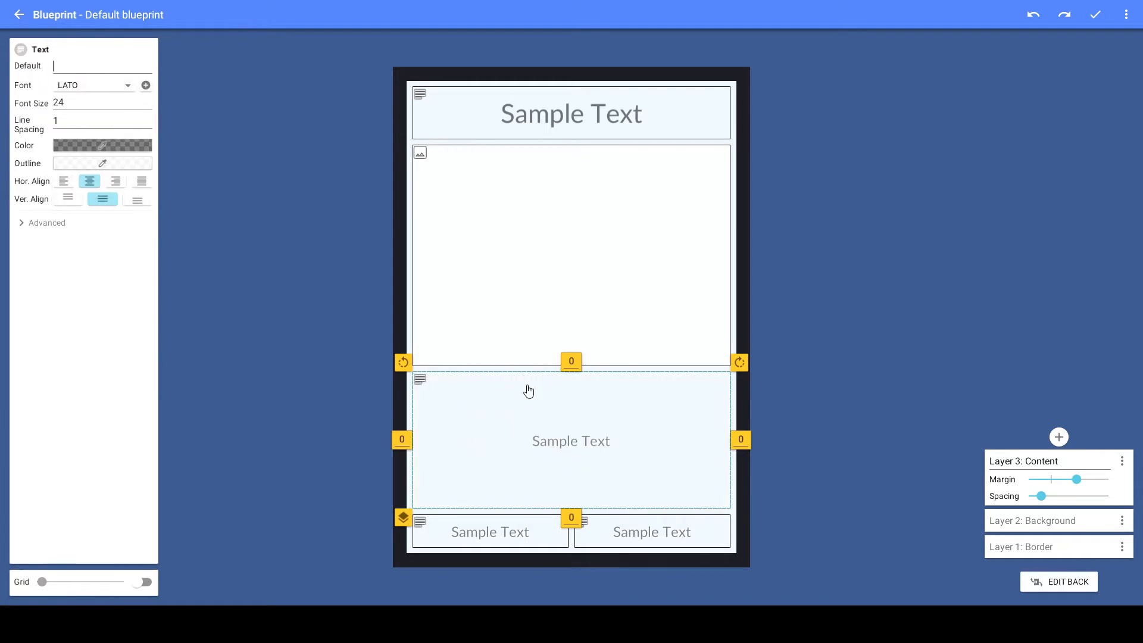
- Format the title text as left-aligned Nimbus San L in fully opaque black (000000FF)
click(579, 121)
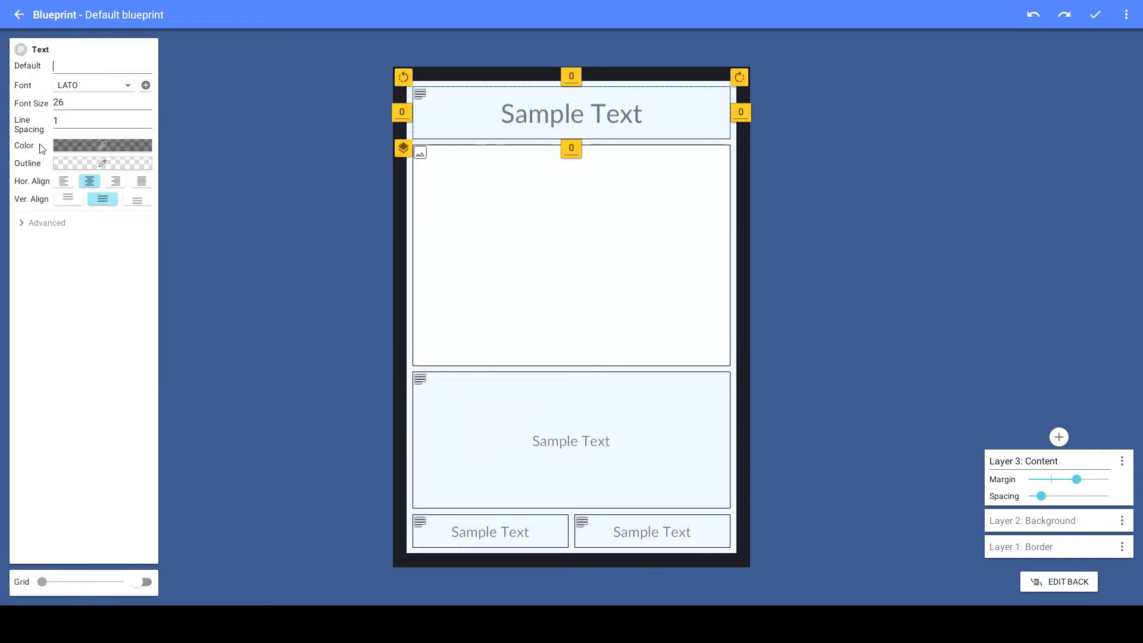
click(65, 181)
click(82, 82)
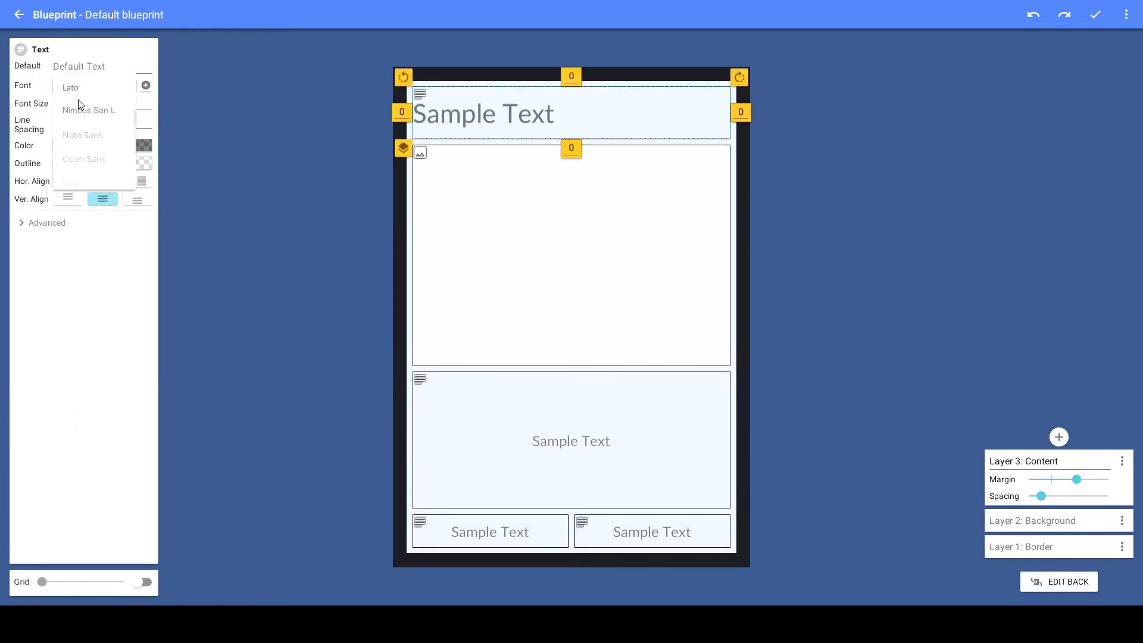
click(90, 117)
click(80, 107)
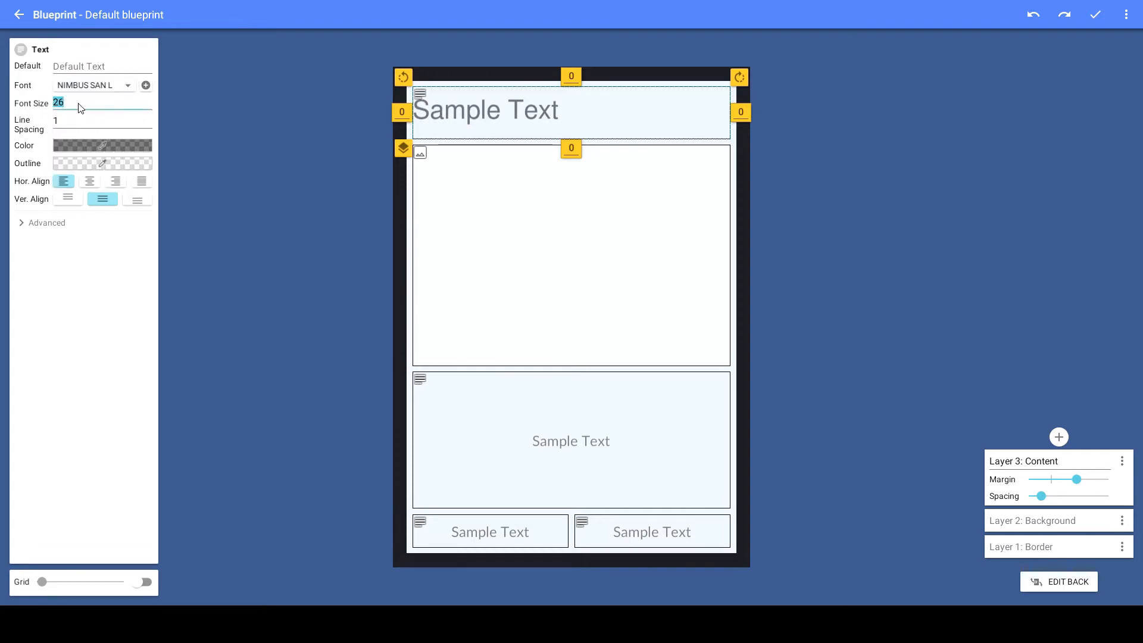
click(77, 155)
drag(625, 379, 704, 379)
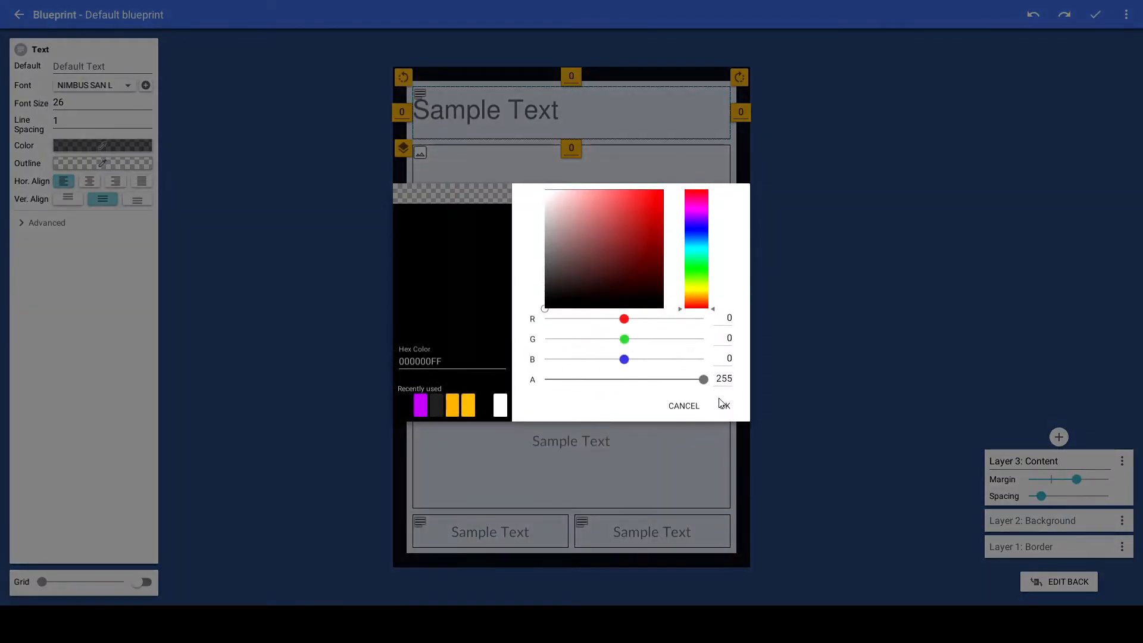
click(725, 406)
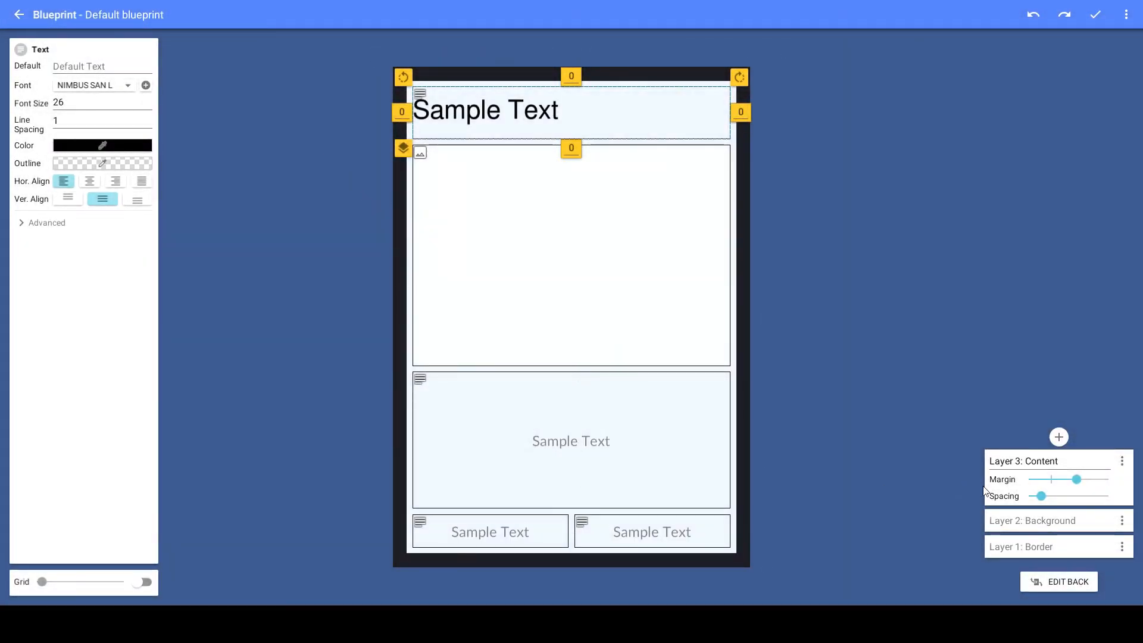
- Set the description text to Nimbus San L at size 18 and enlarge the image cell by lowering the divider above the description
click(542, 439)
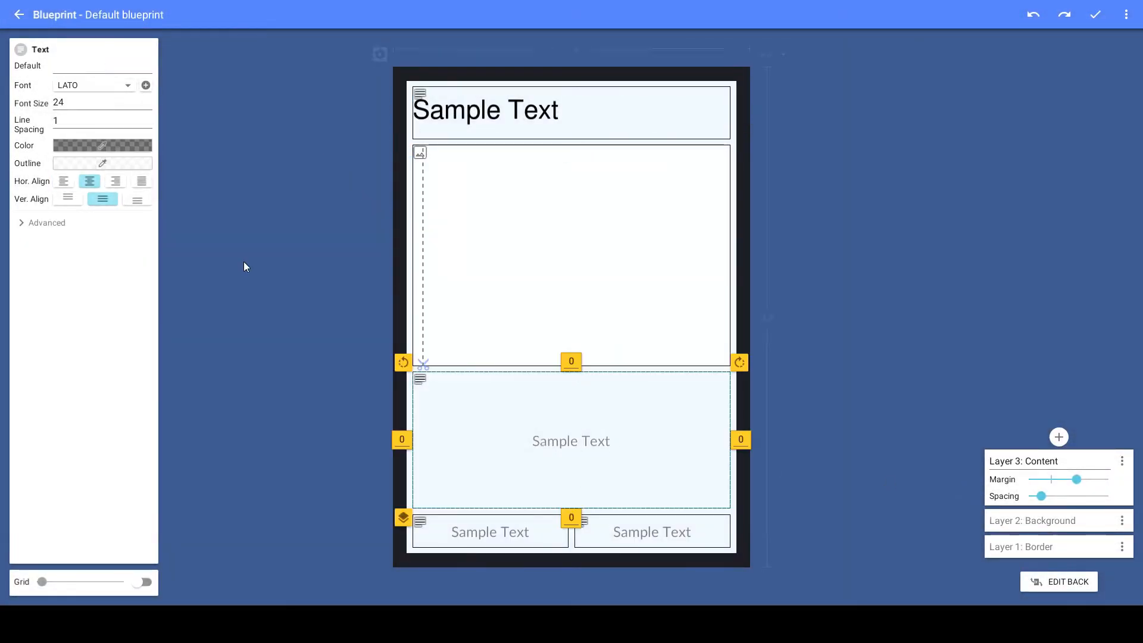
click(77, 85)
click(81, 111)
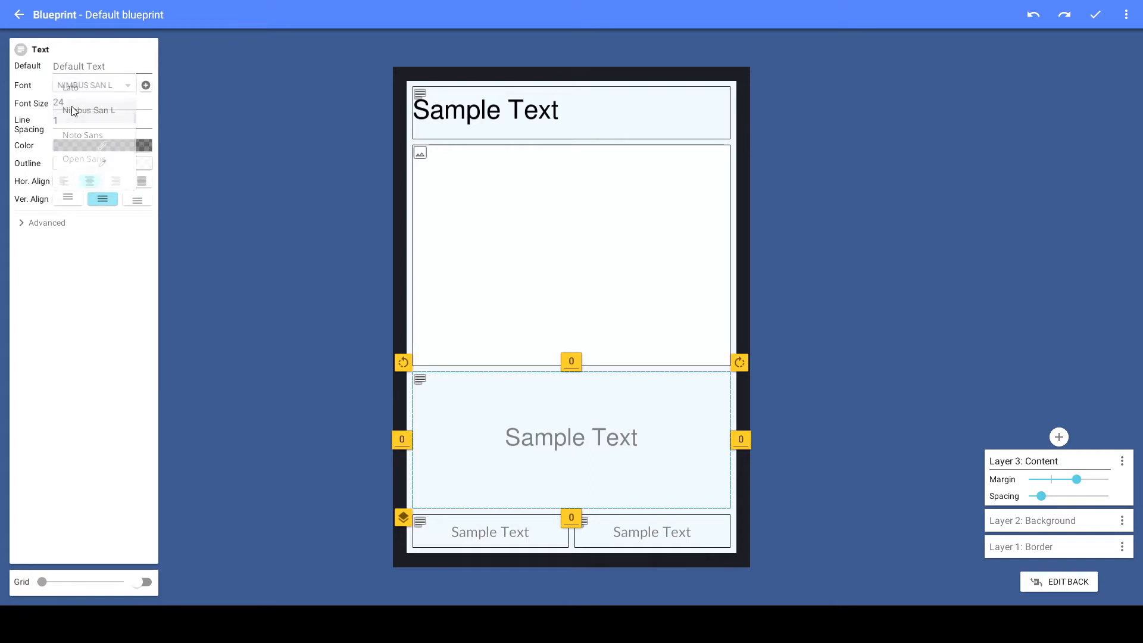
click(58, 104)
text(18)
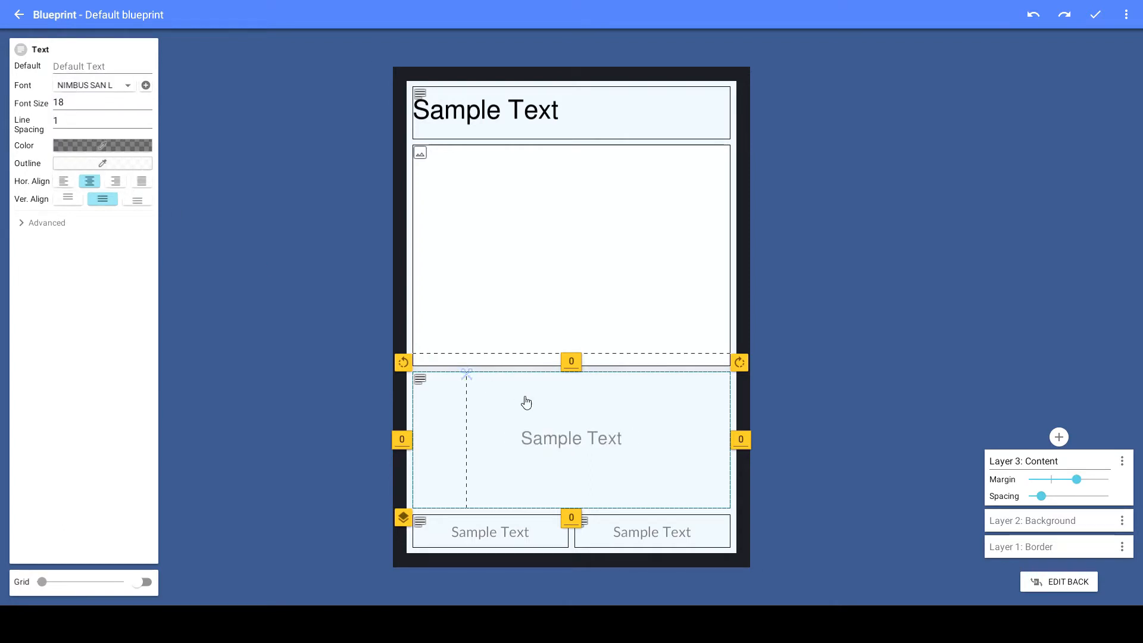
drag(545, 368, 553, 426)
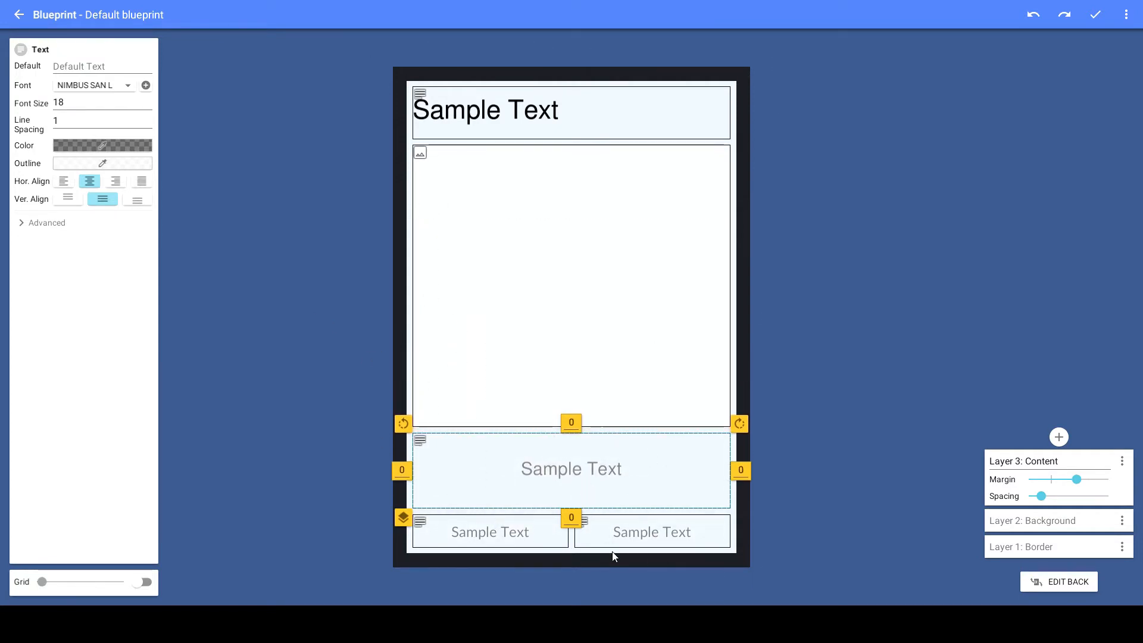
- Format the bottom-left text field as left-aligned Nimbus San L at size 16
click(470, 537)
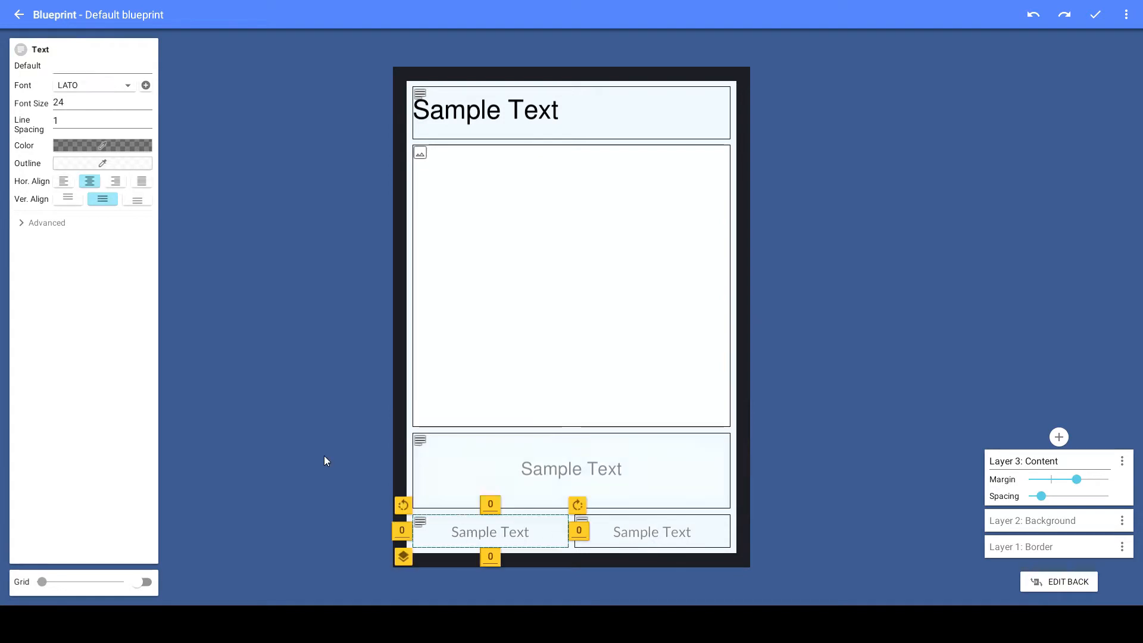
click(62, 183)
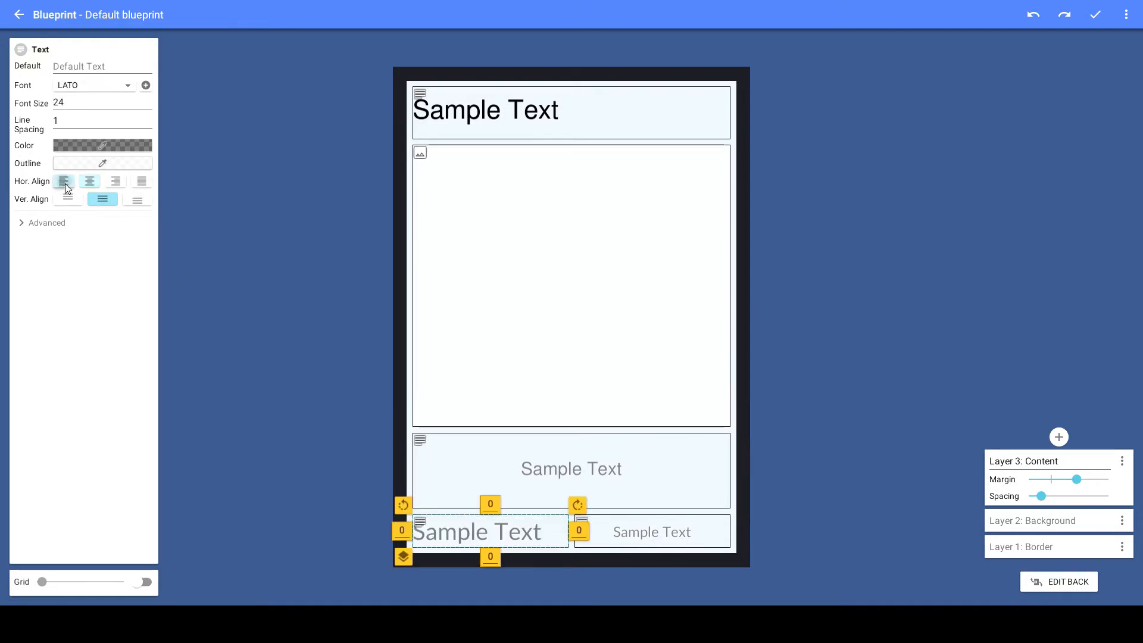
click(83, 88)
click(71, 107)
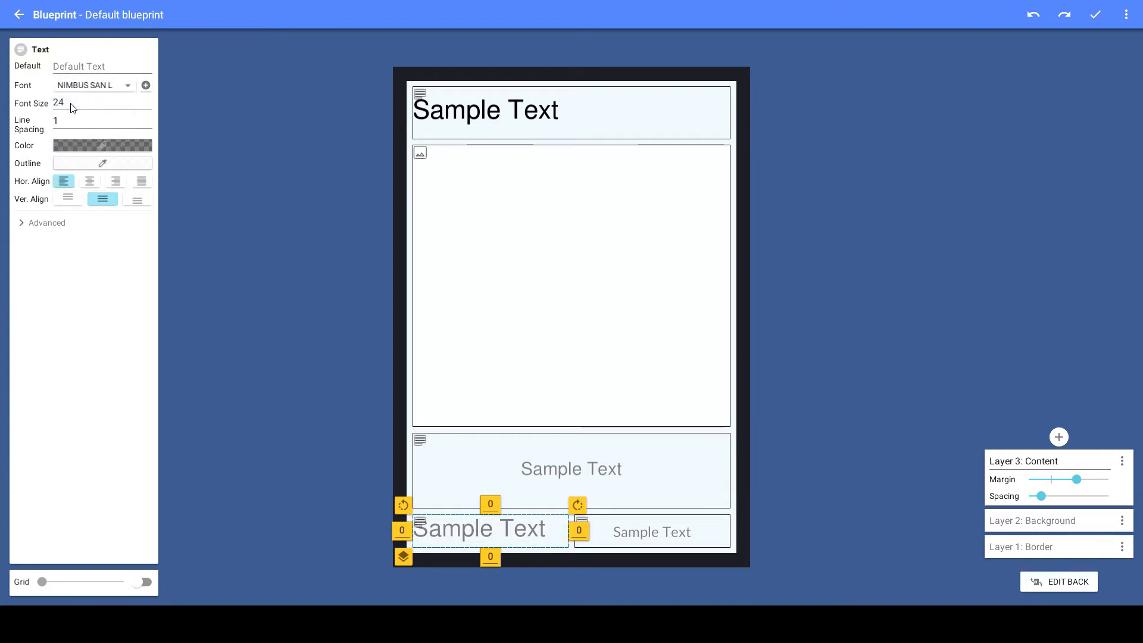
click(72, 108)
text(16)
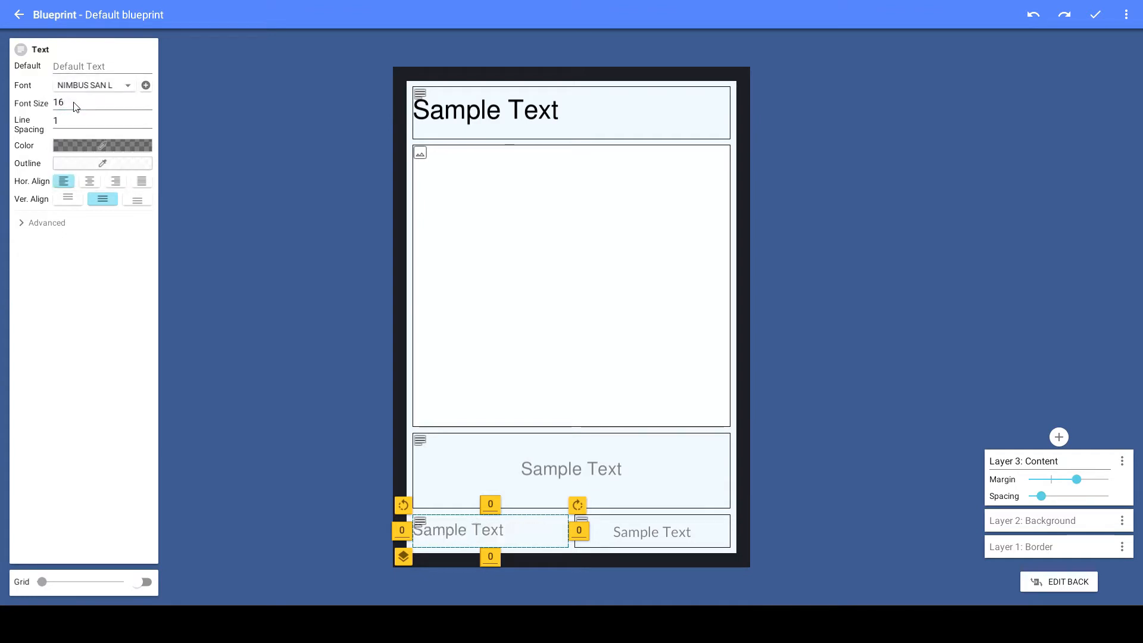
- Format the bottom-right text field as right-aligned Nimbus San L at size 16
click(638, 534)
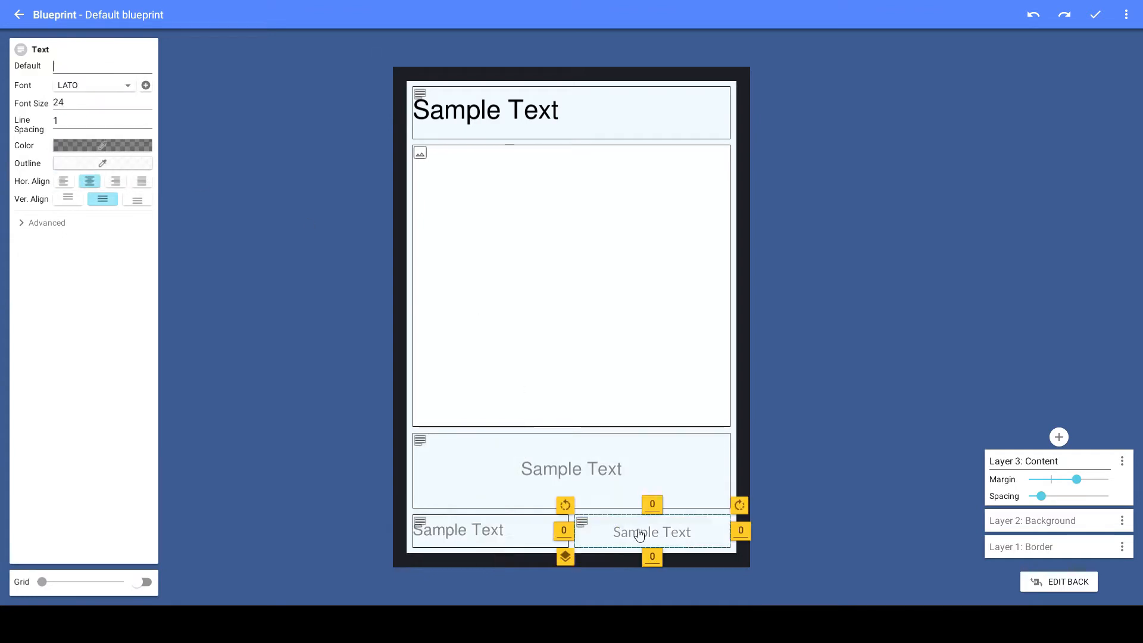
click(78, 85)
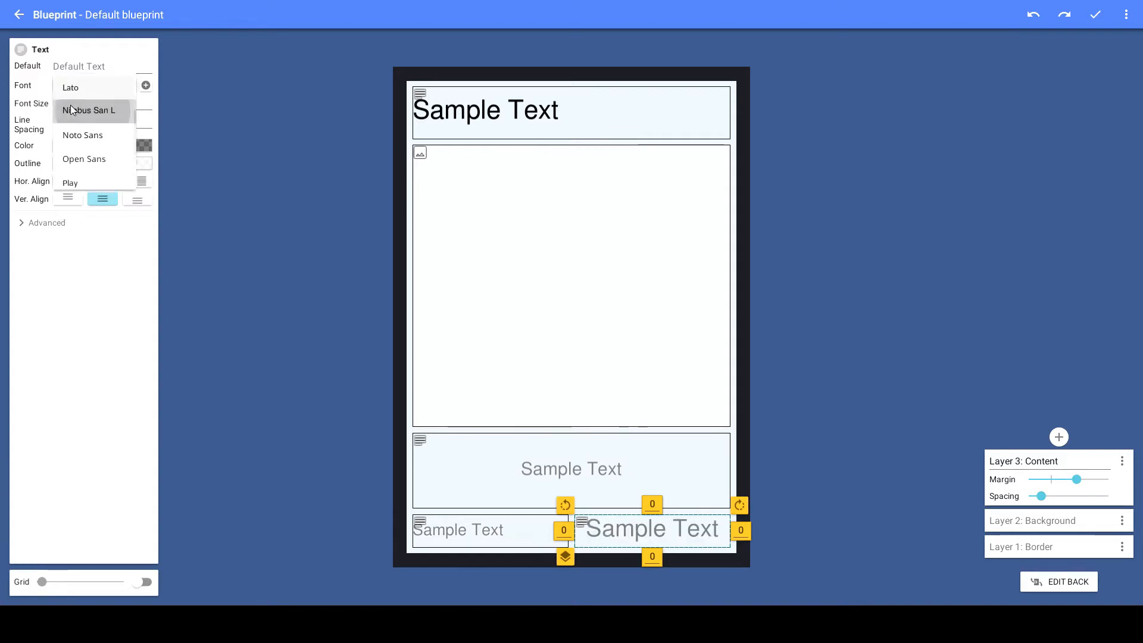
click(74, 110)
click(76, 105)
text(16)
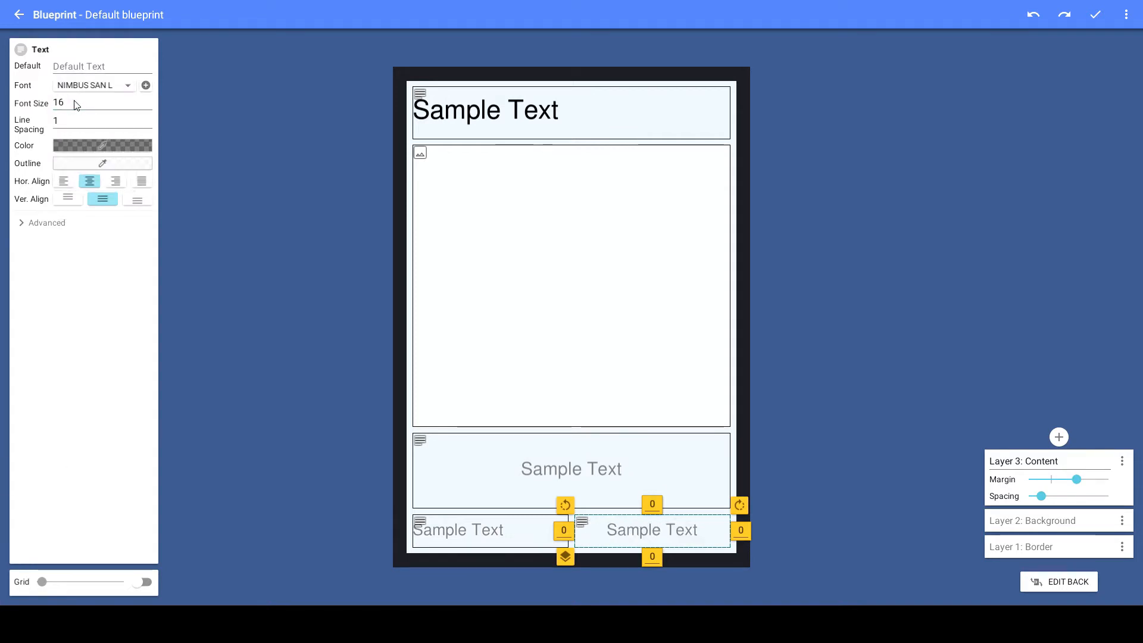
click(115, 181)
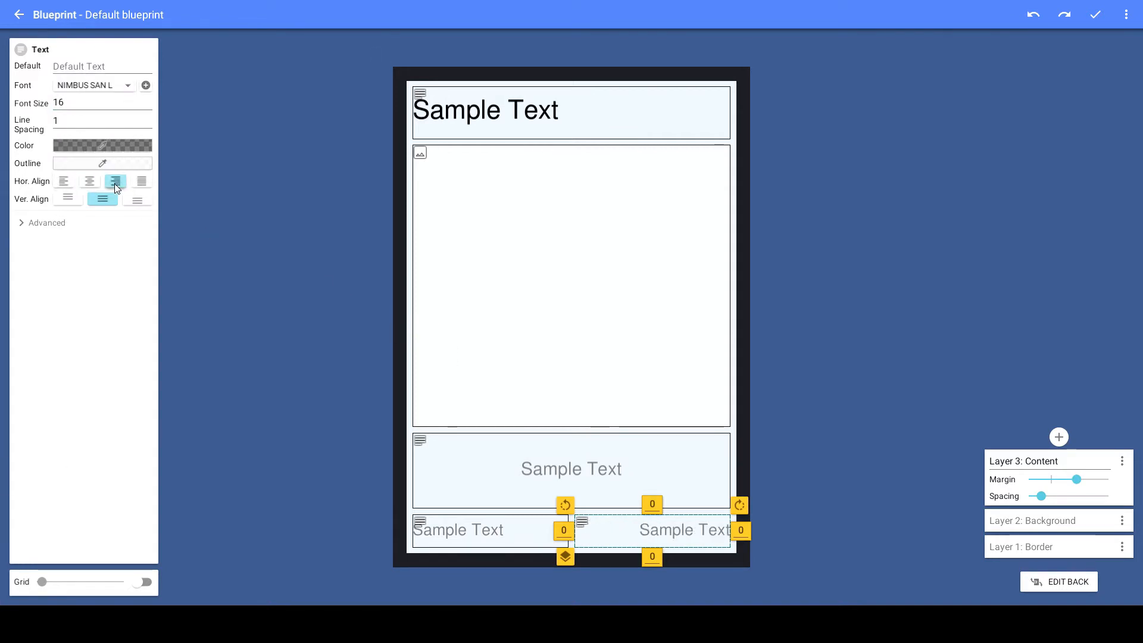
- Set the Background layer's image tint to opaque white (FFFFFFFF) and apply the blueprint changes
click(1051, 520)
click(93, 121)
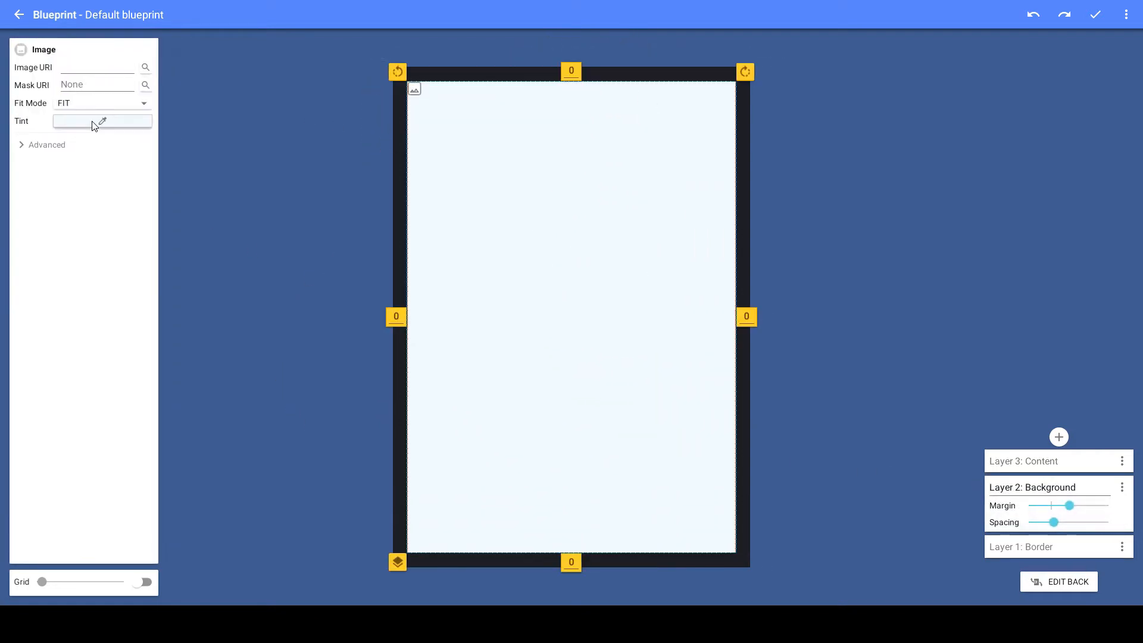
click(553, 198)
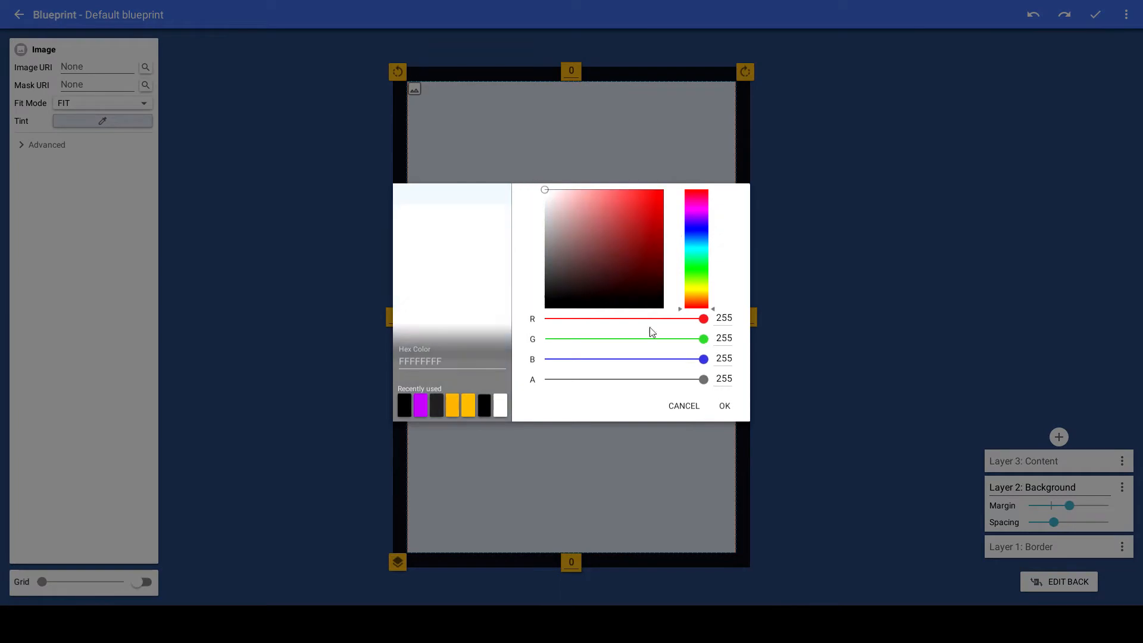
click(724, 405)
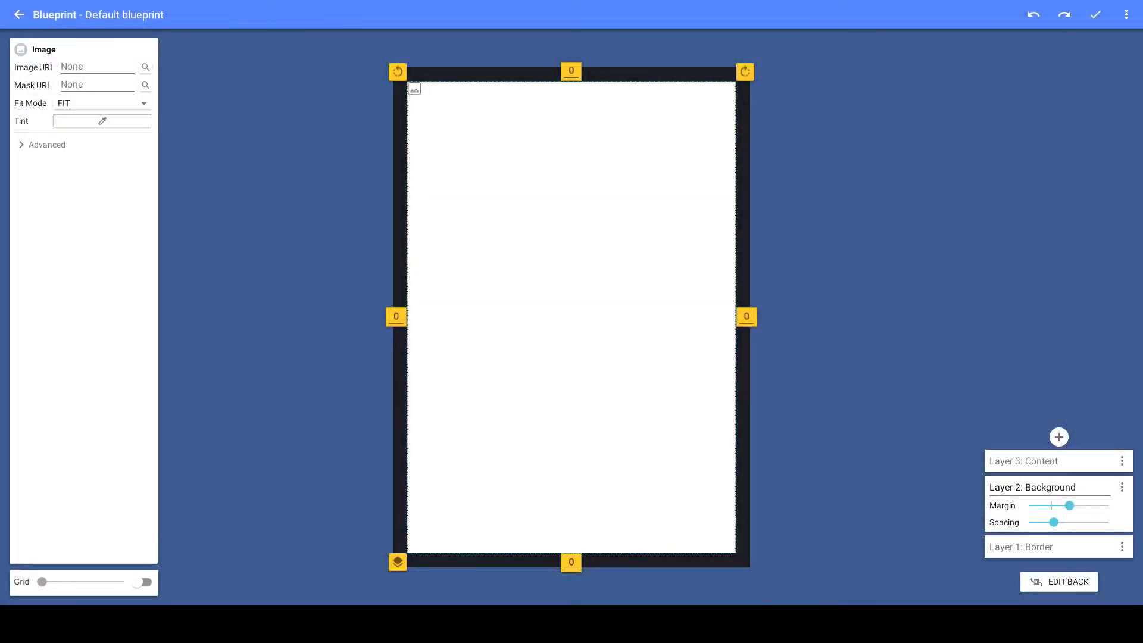
click(1022, 462)
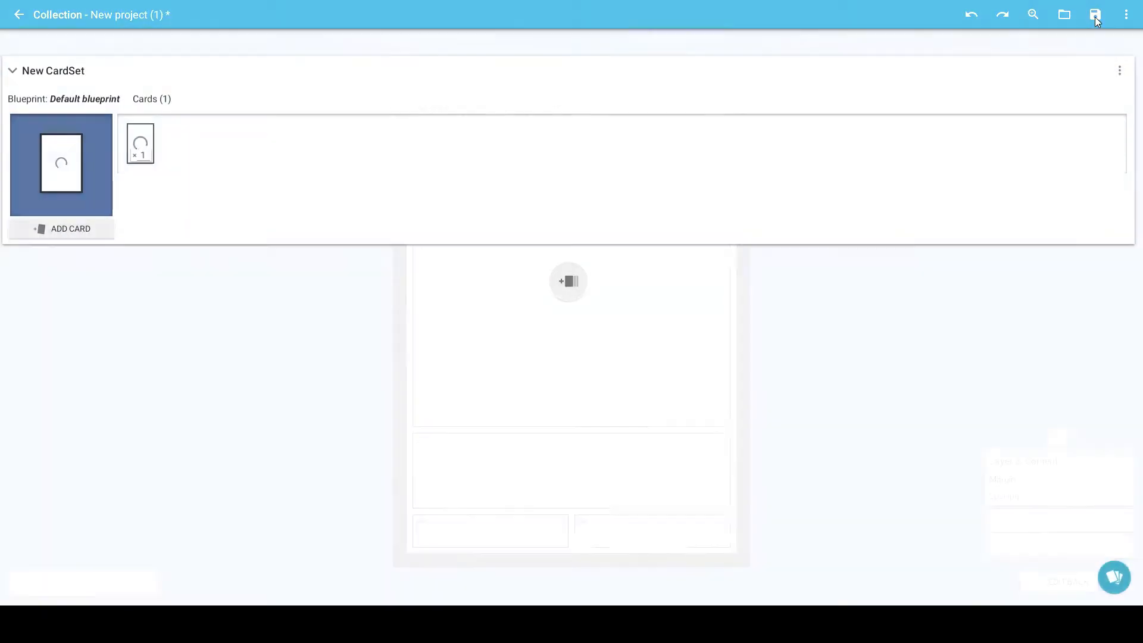
click(1094, 17)
- Open the card in the new card set and enter "Black Knight" as its title
click(134, 136)
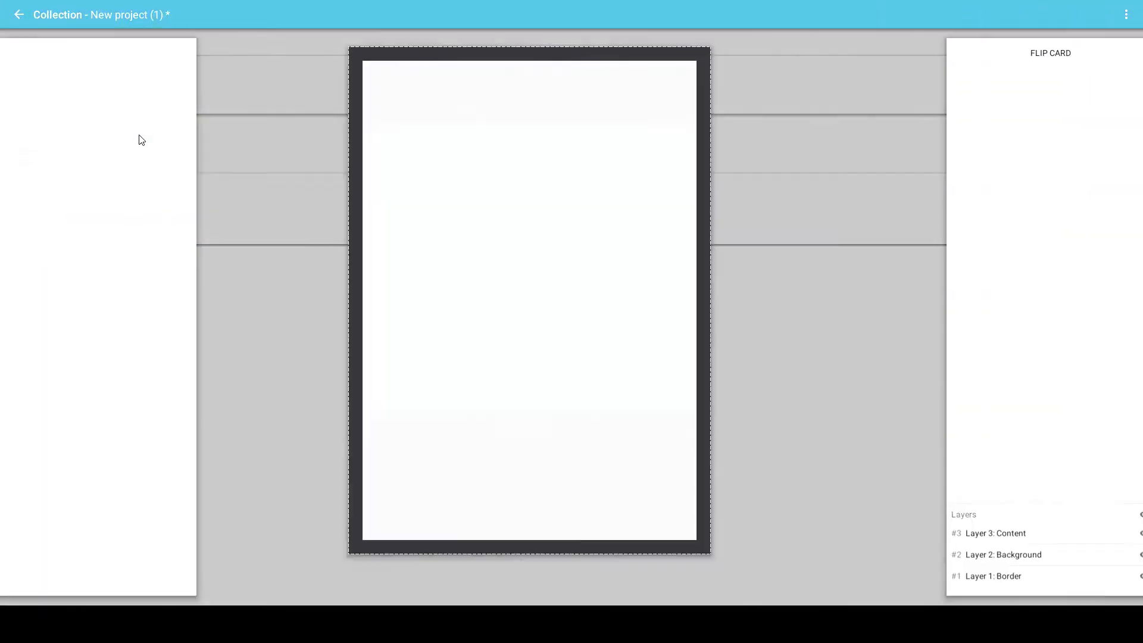
click(499, 100)
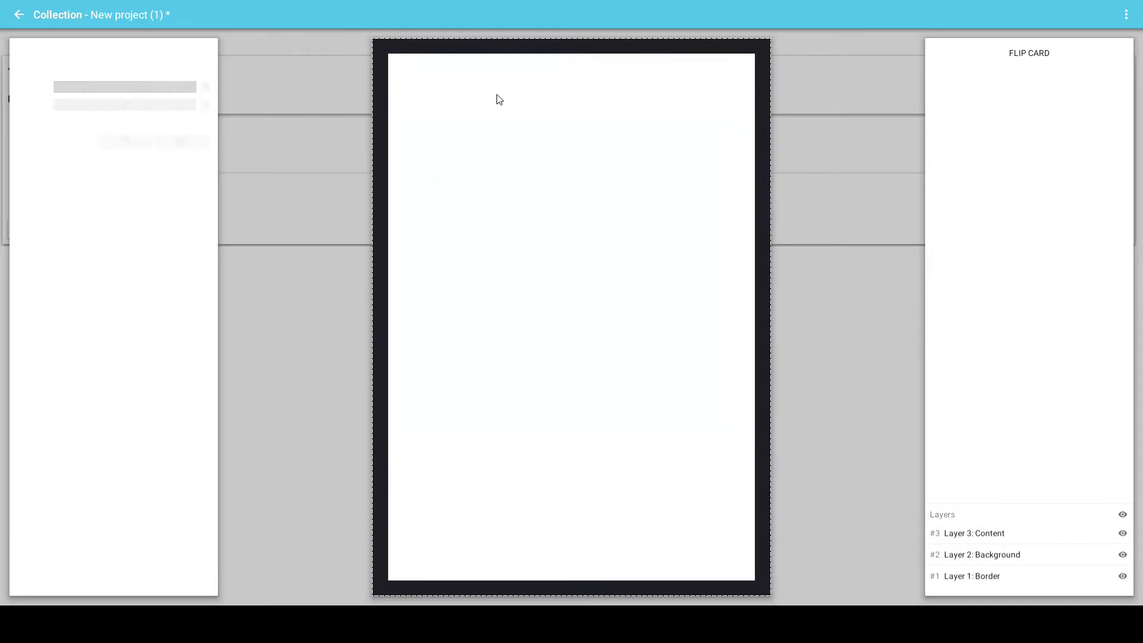
text(Black Knight)
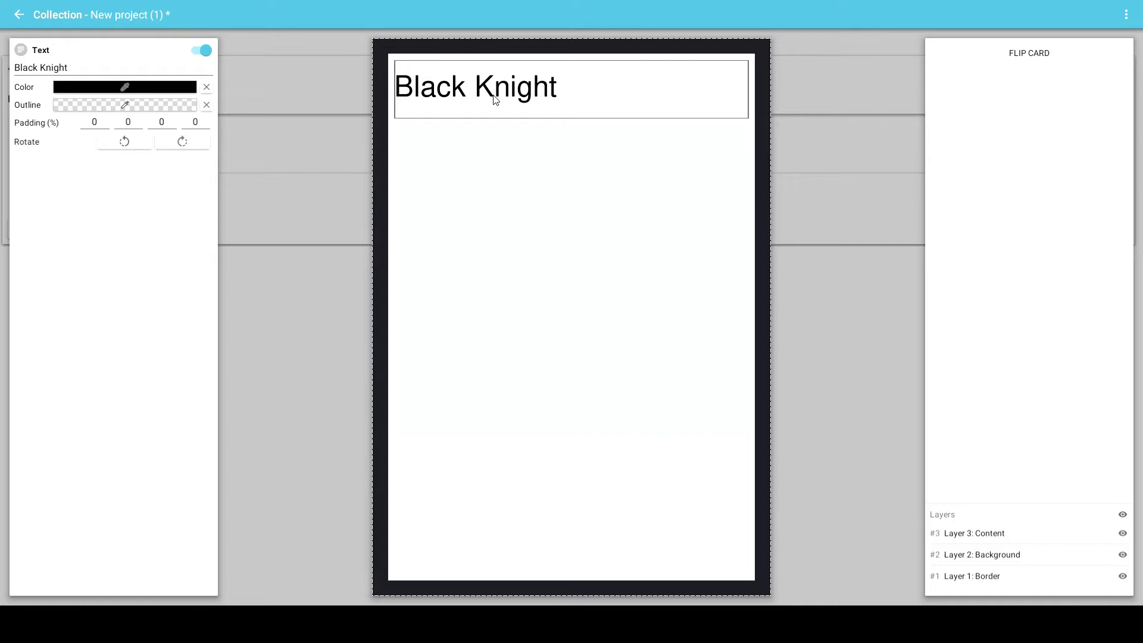
- Fill the card's image field with the armoured knight picture and adjust its position within the frame
click(495, 138)
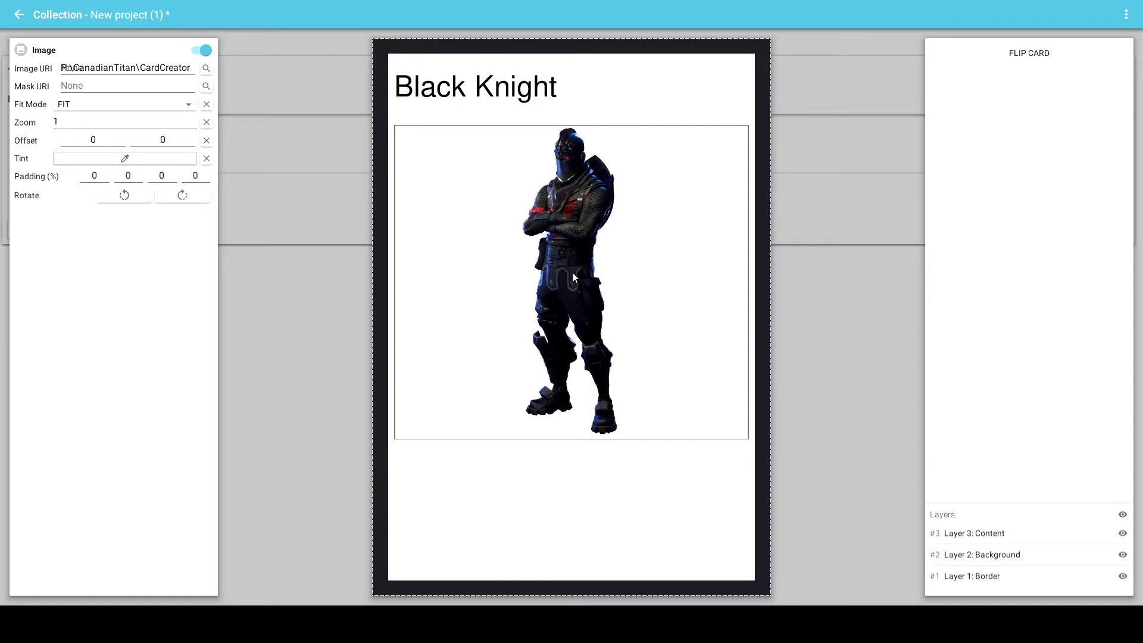
drag(572, 272, 580, 340)
drag(582, 337, 579, 335)
- Enter "The odious scourge of Wailing Woods." in the card's description field and close the card
click(515, 501)
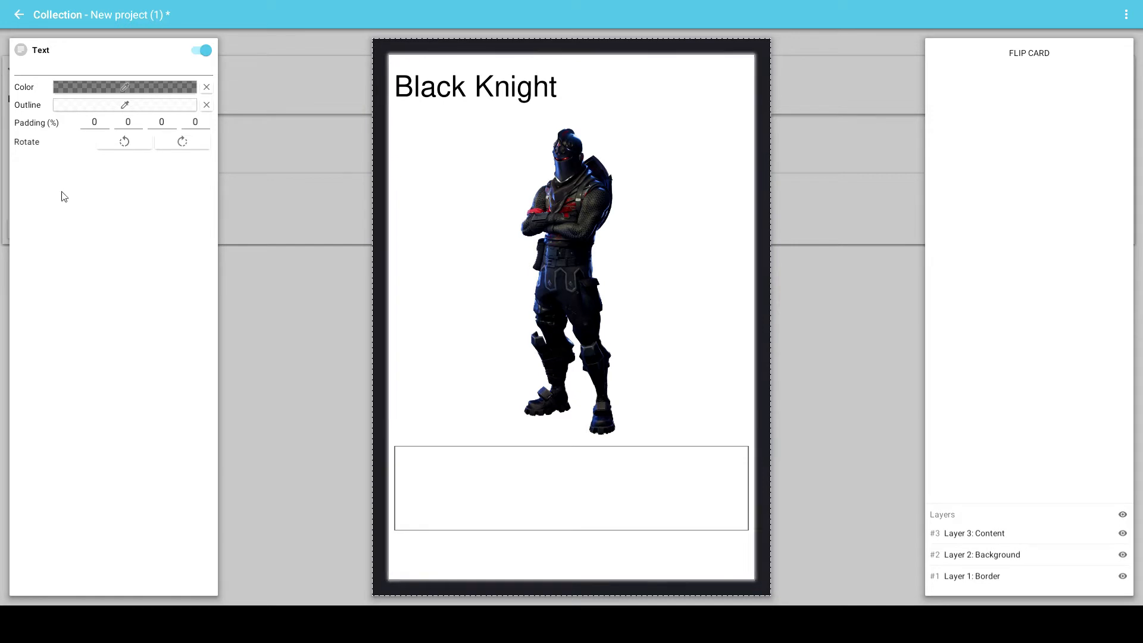
text(The odious scourge of Wailing Woods.)
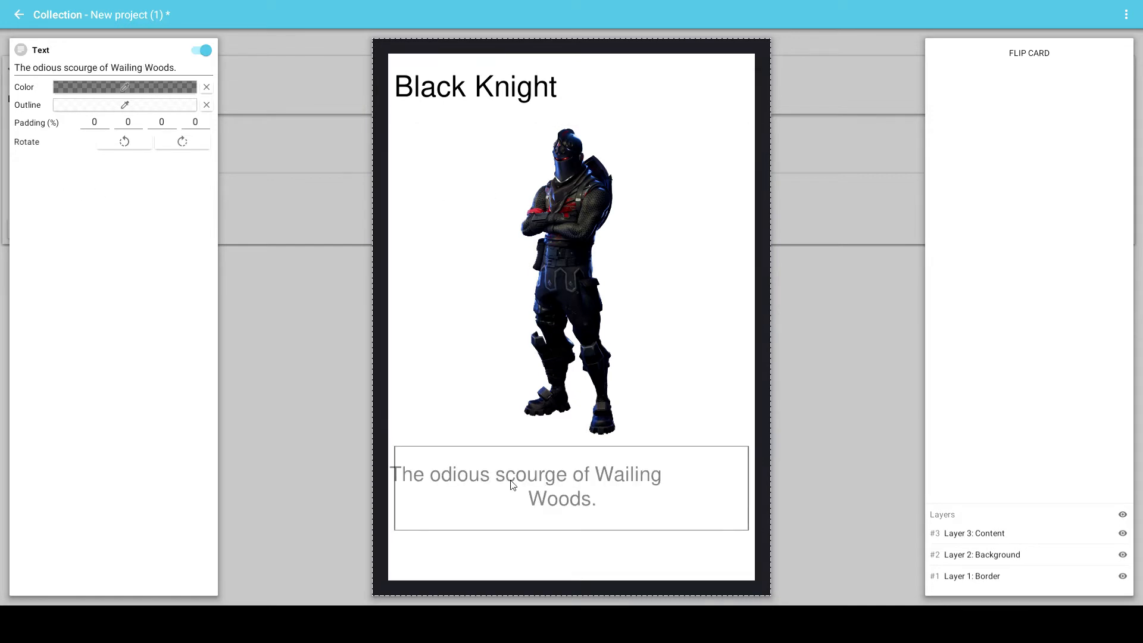
key(ctrl+a)
click(348, 513)
click(139, 142)
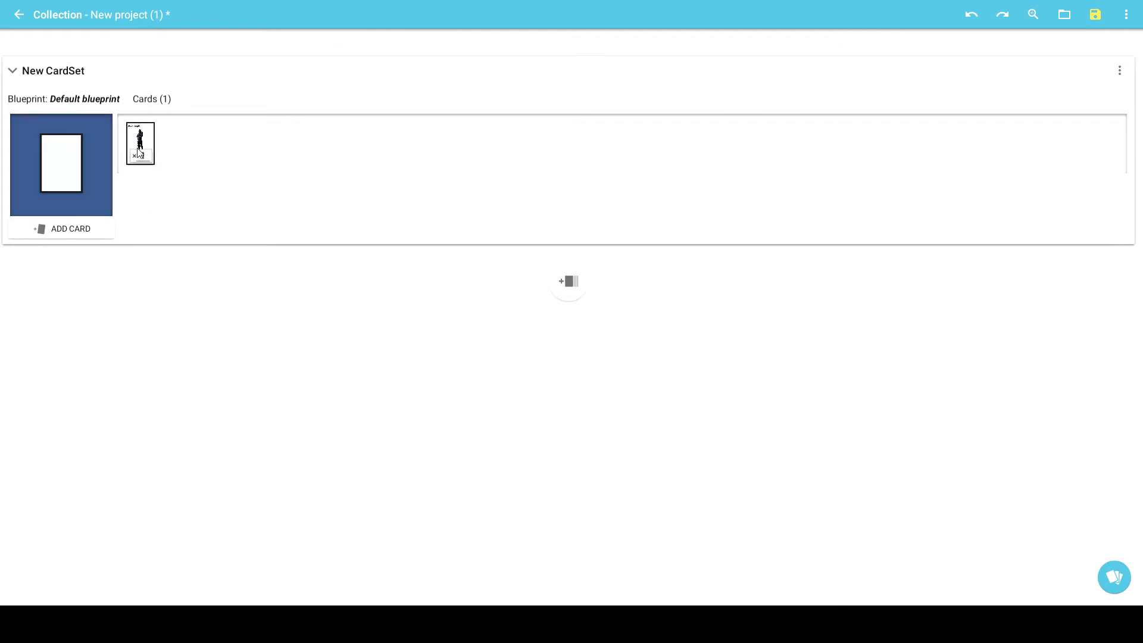
click(509, 462)
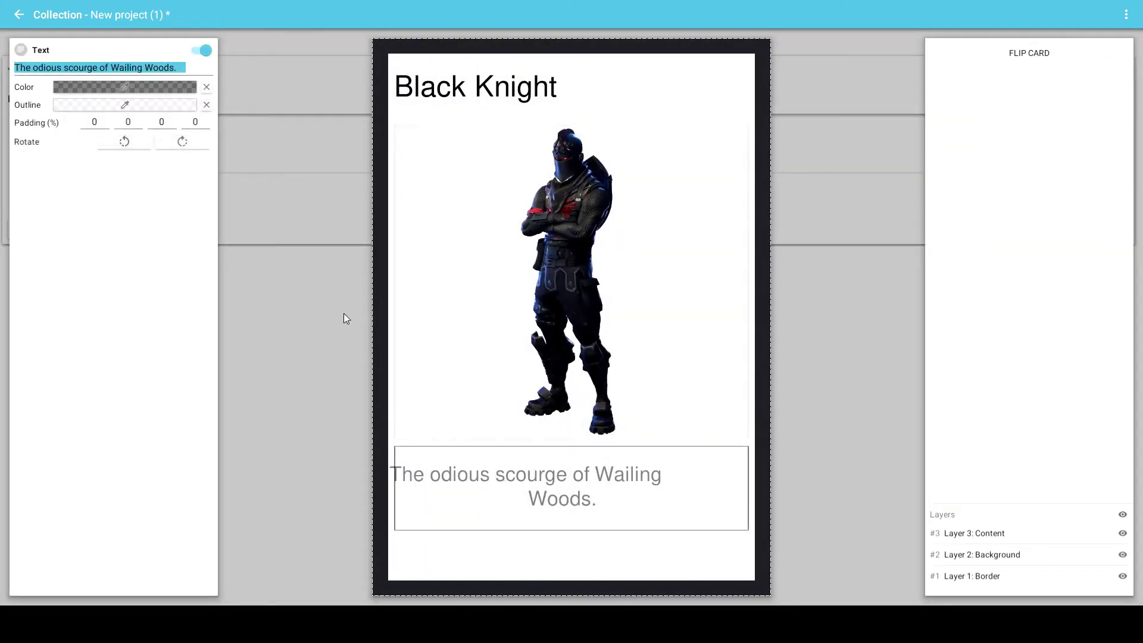
click(326, 131)
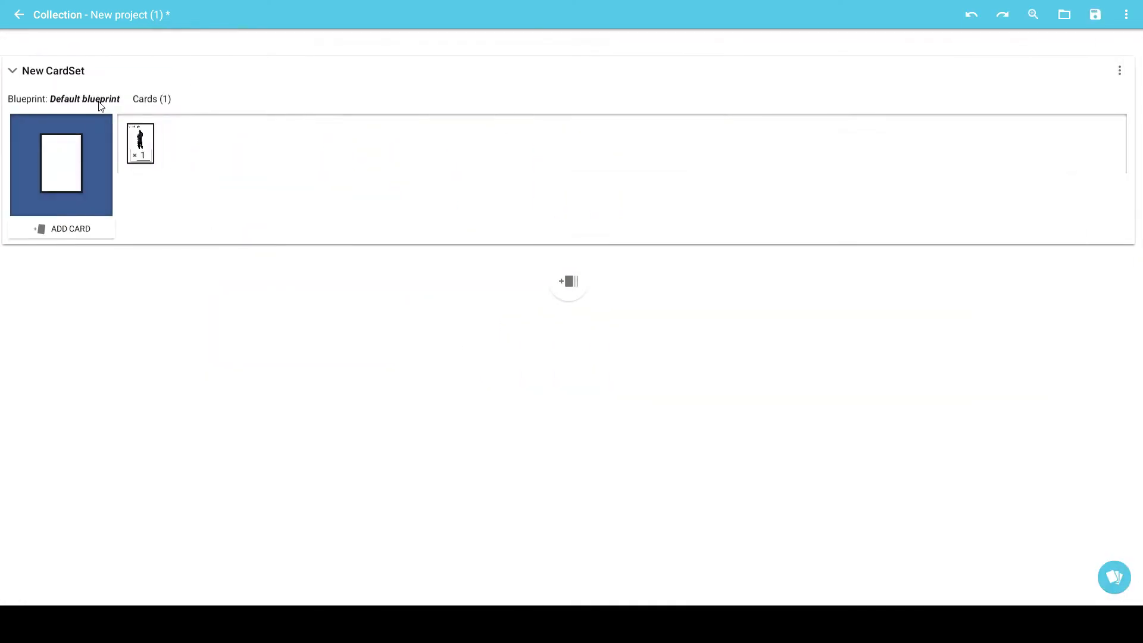
- Make the description text fully opaque black in the default blueprint and apply the change
click(66, 172)
click(576, 482)
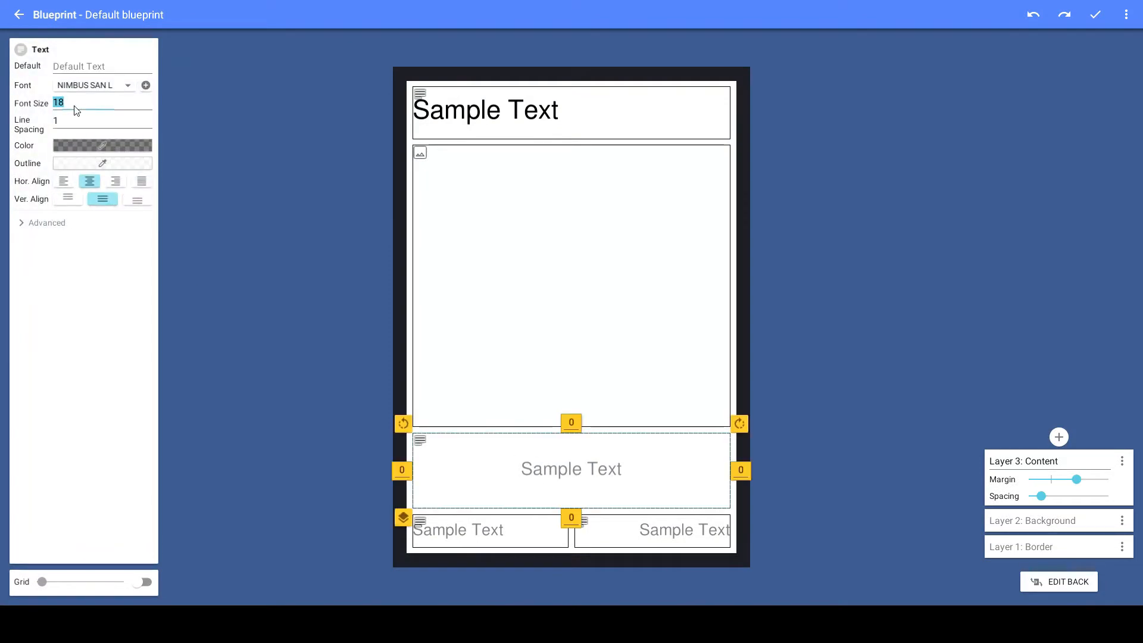
click(70, 145)
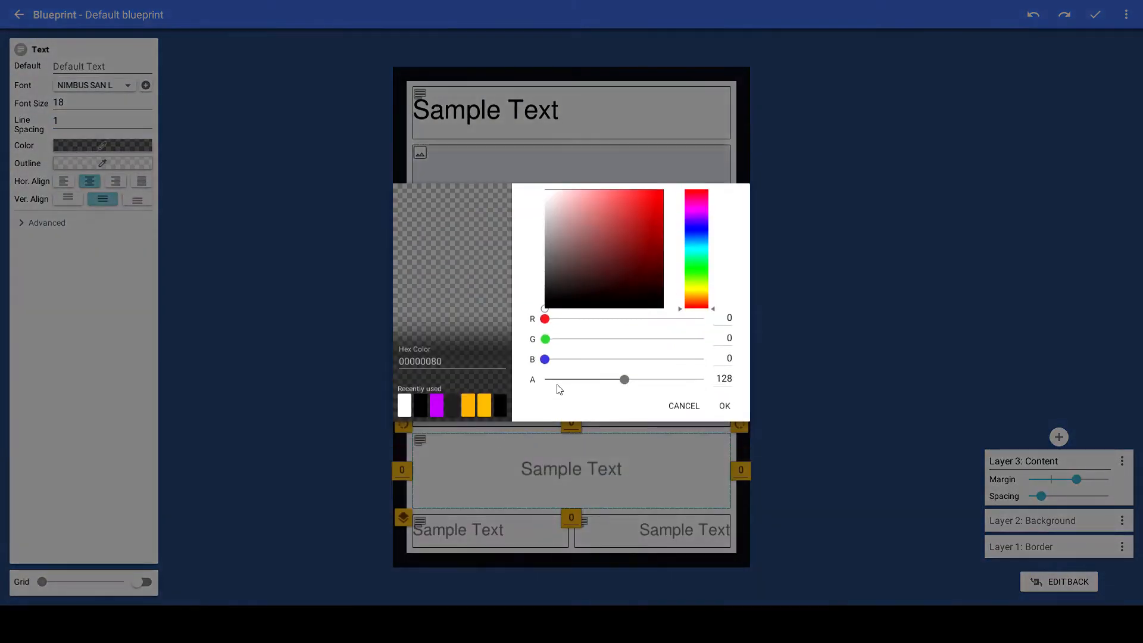
drag(624, 379, 706, 378)
click(895, 390)
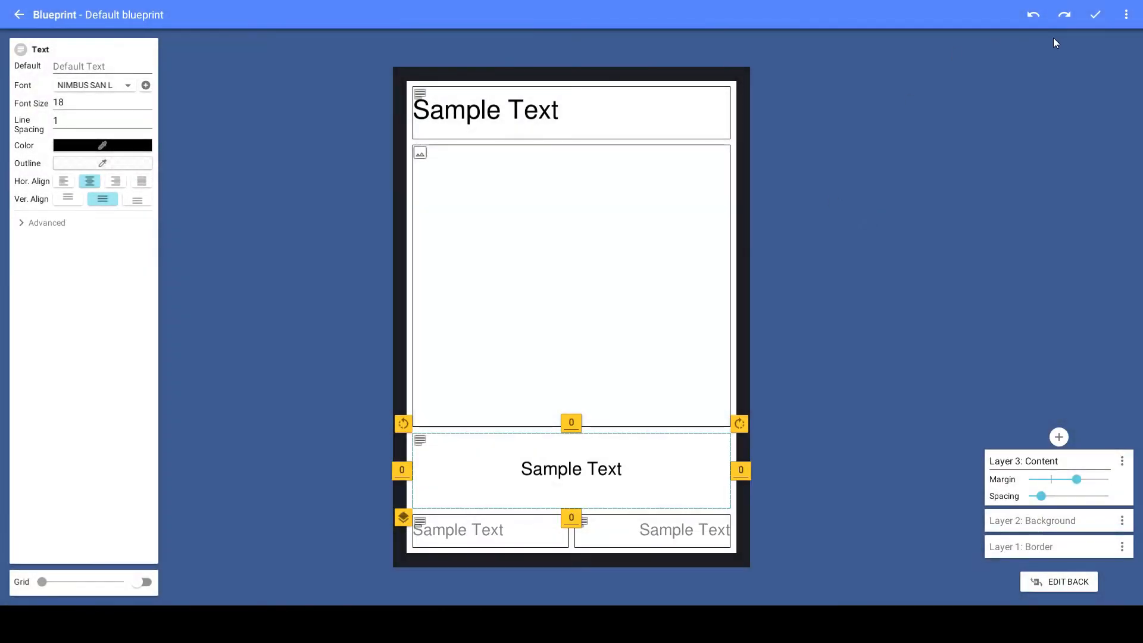
click(1095, 15)
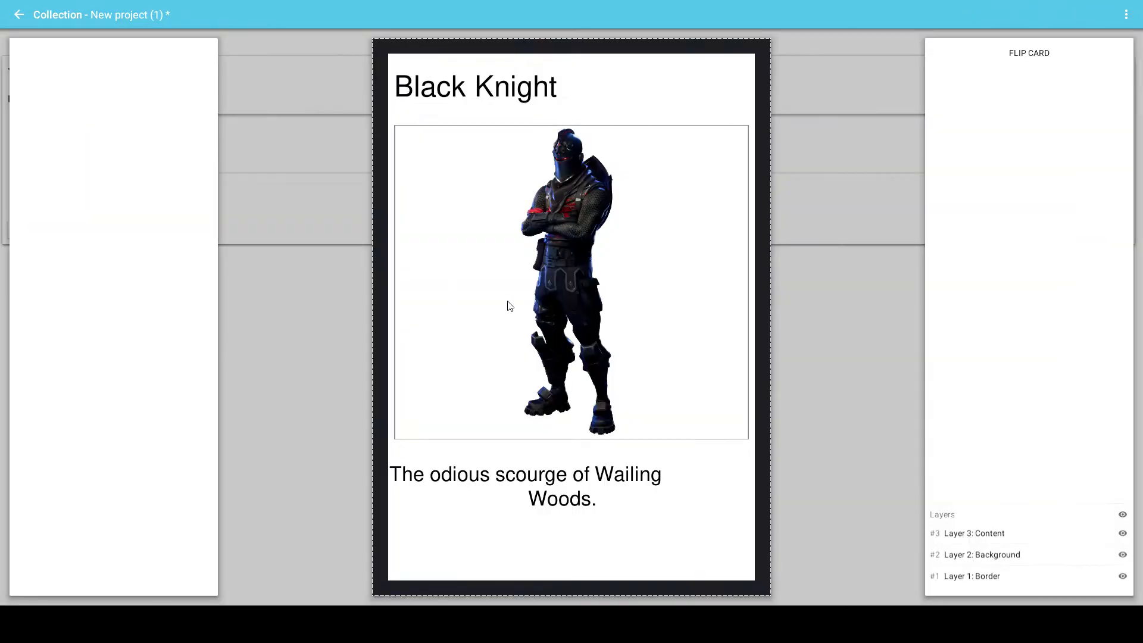
- Remove the final period from the card's description so it reads "The odious scourge of Wailing Woods"
click(568, 486)
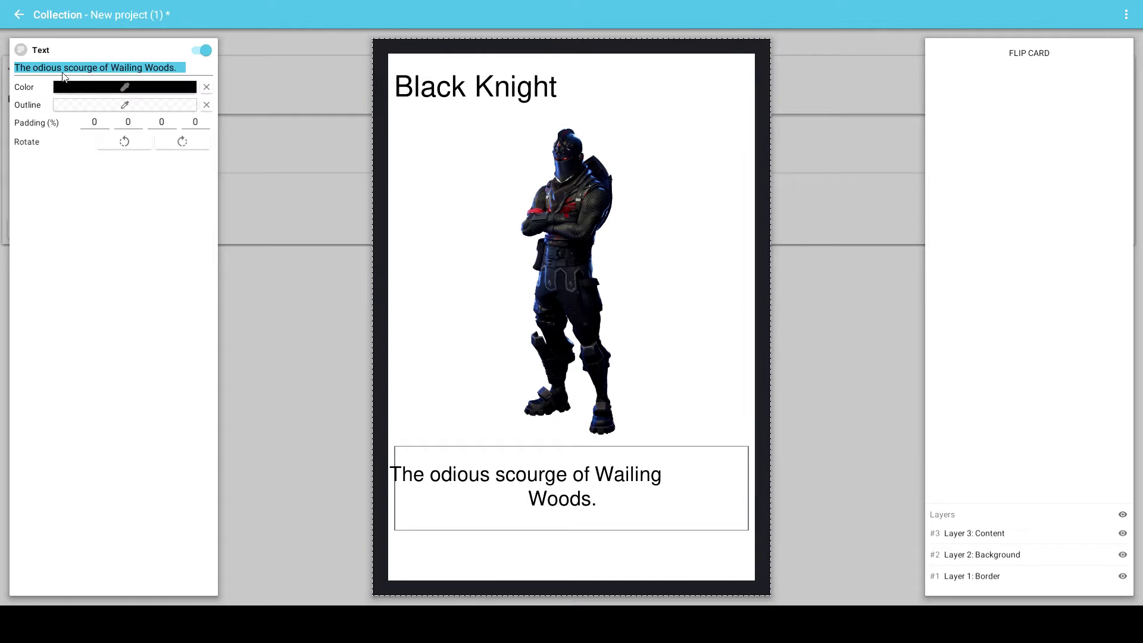
click(33, 70)
click(189, 69)
key(BackSpace)
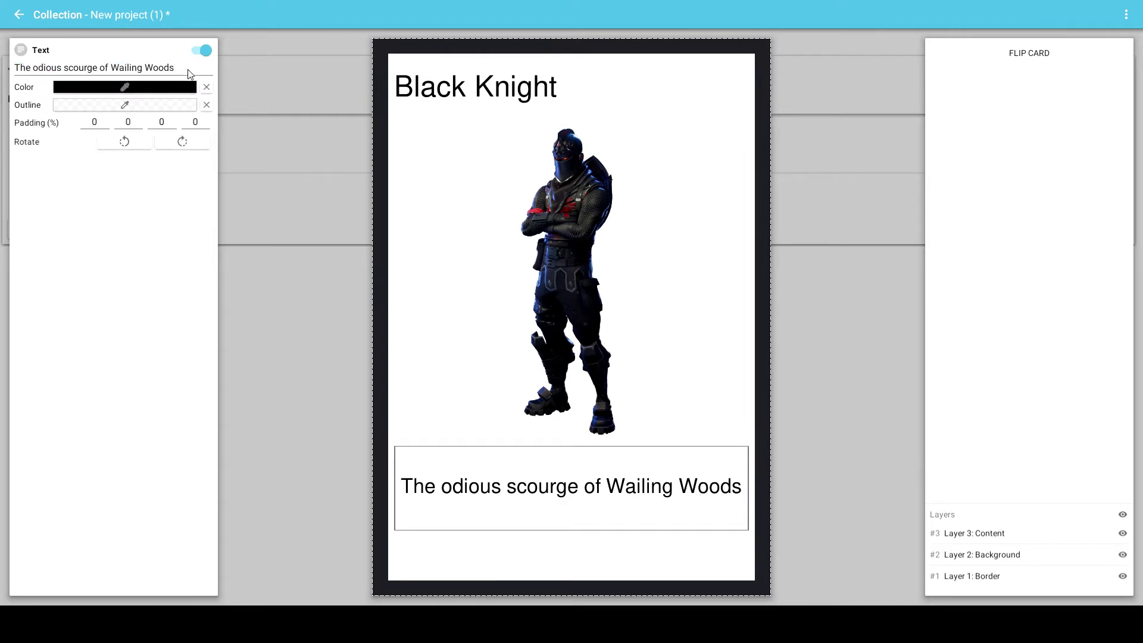
text(.)
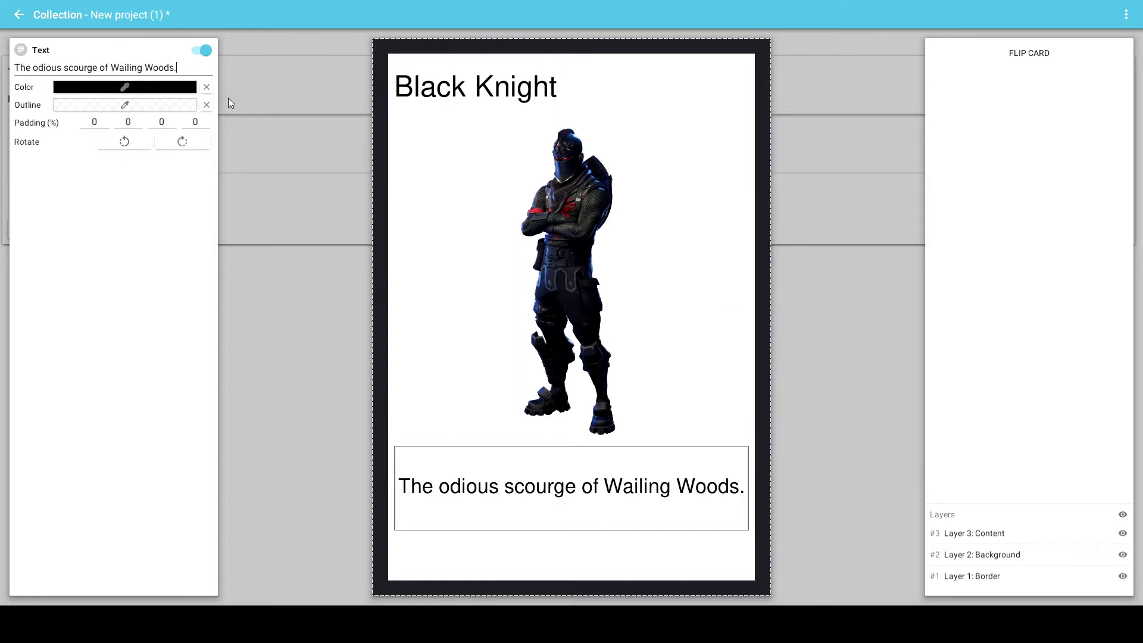
key(BackSpace)
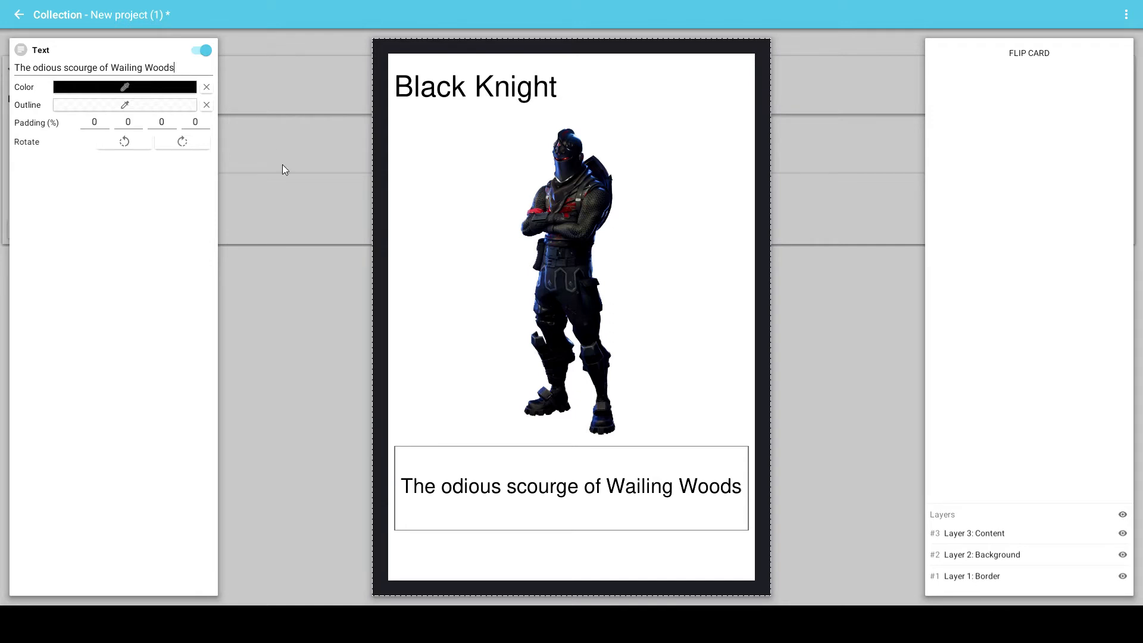
- Split a narrow cell off the outer end of each bottom text field in the default blueprint
click(497, 556)
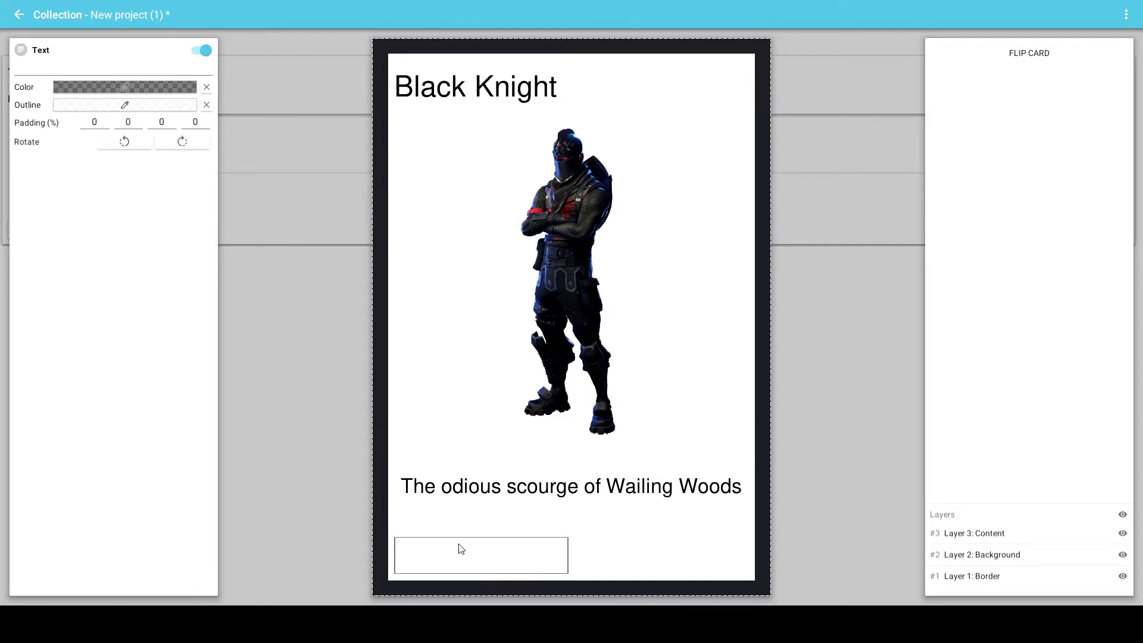
key(Escape)
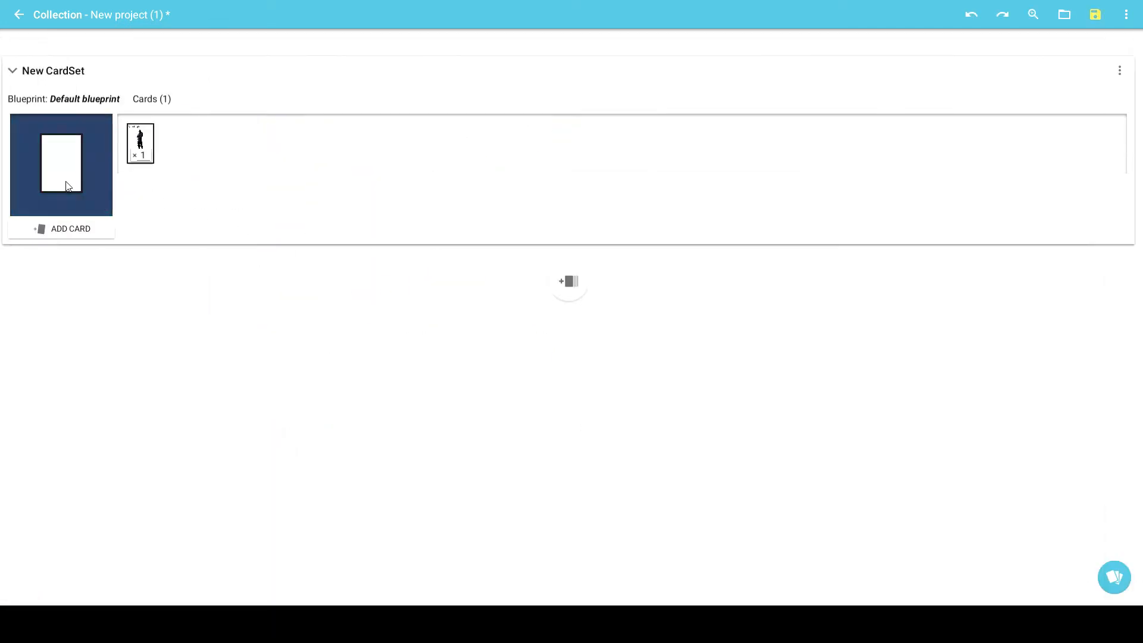
click(66, 183)
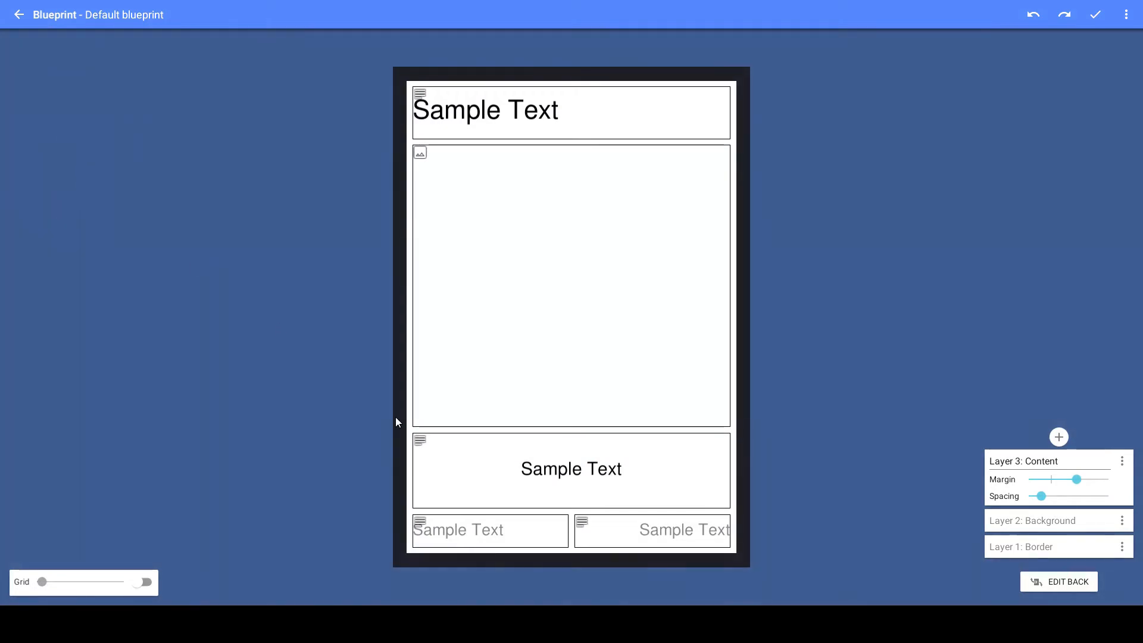
click(443, 518)
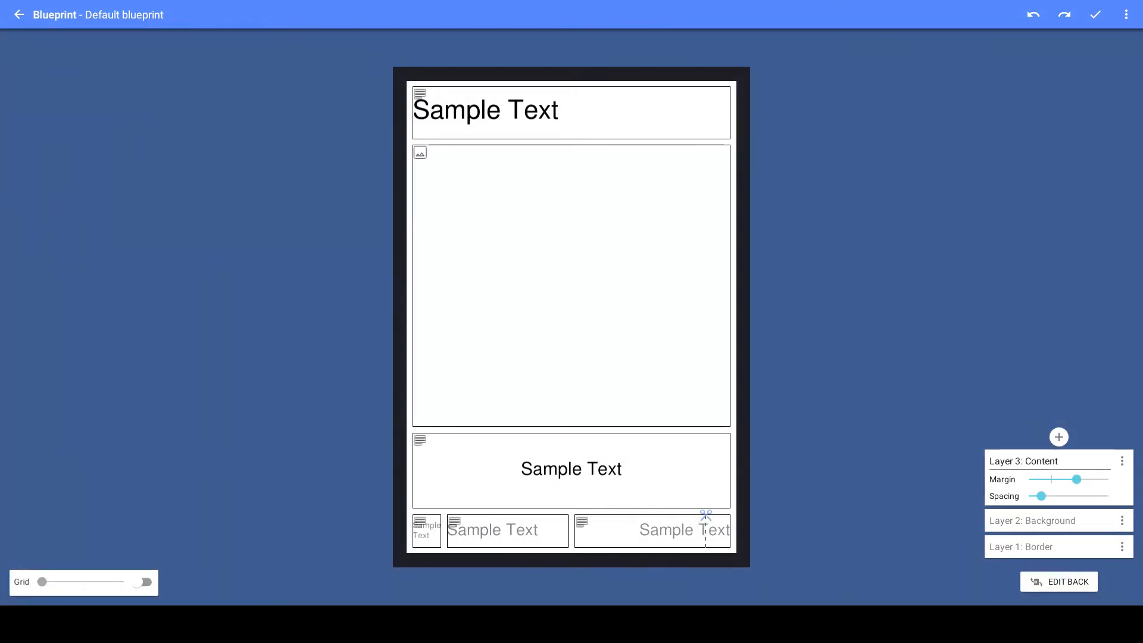
click(702, 516)
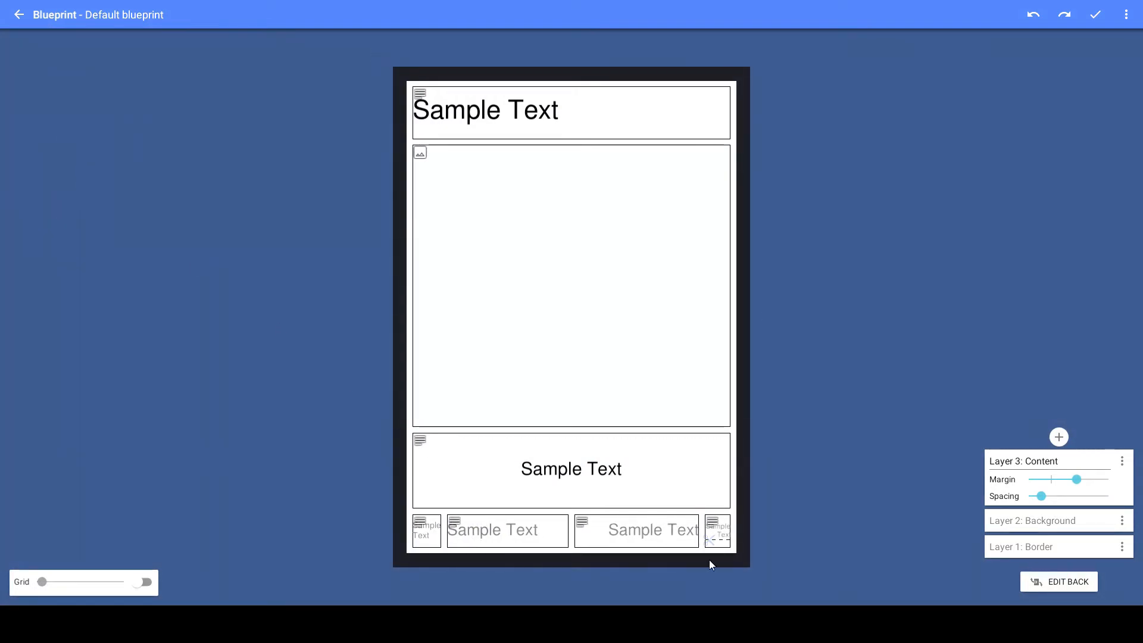
- Turn the narrow bottom-left cell into an icon field with a yellow st1_upgrade icon as its default
click(431, 532)
click(432, 531)
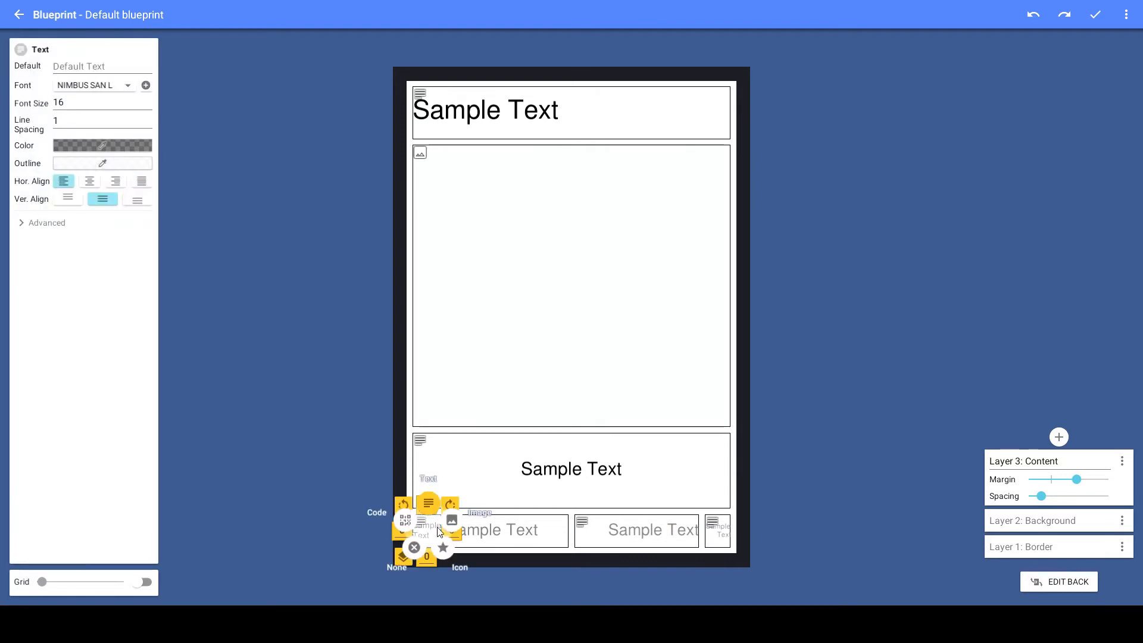
click(443, 548)
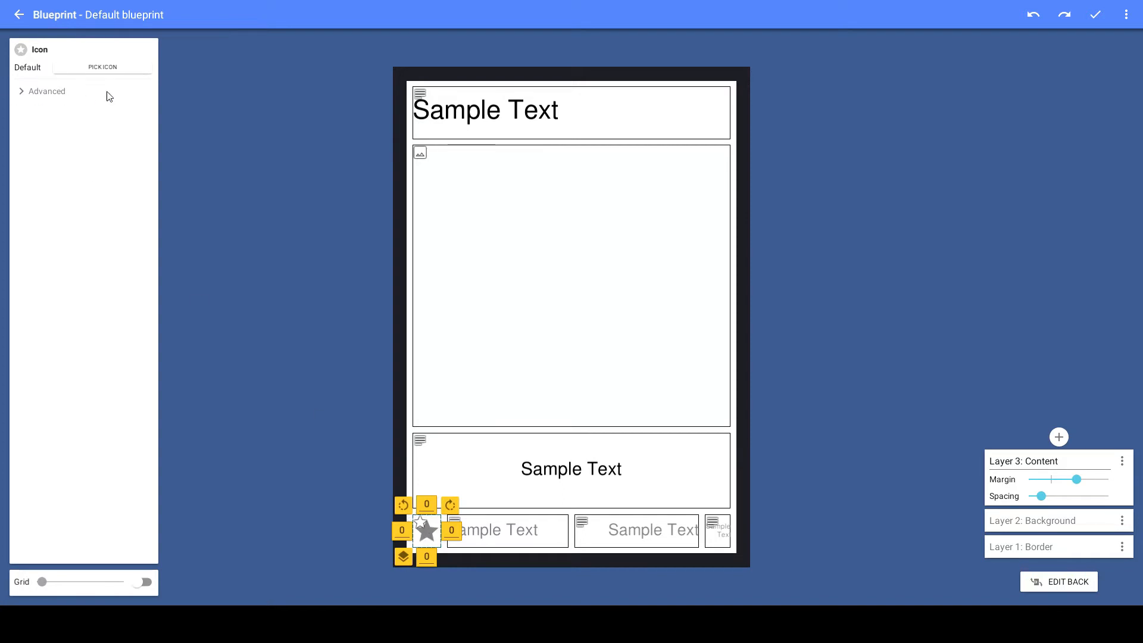
click(125, 65)
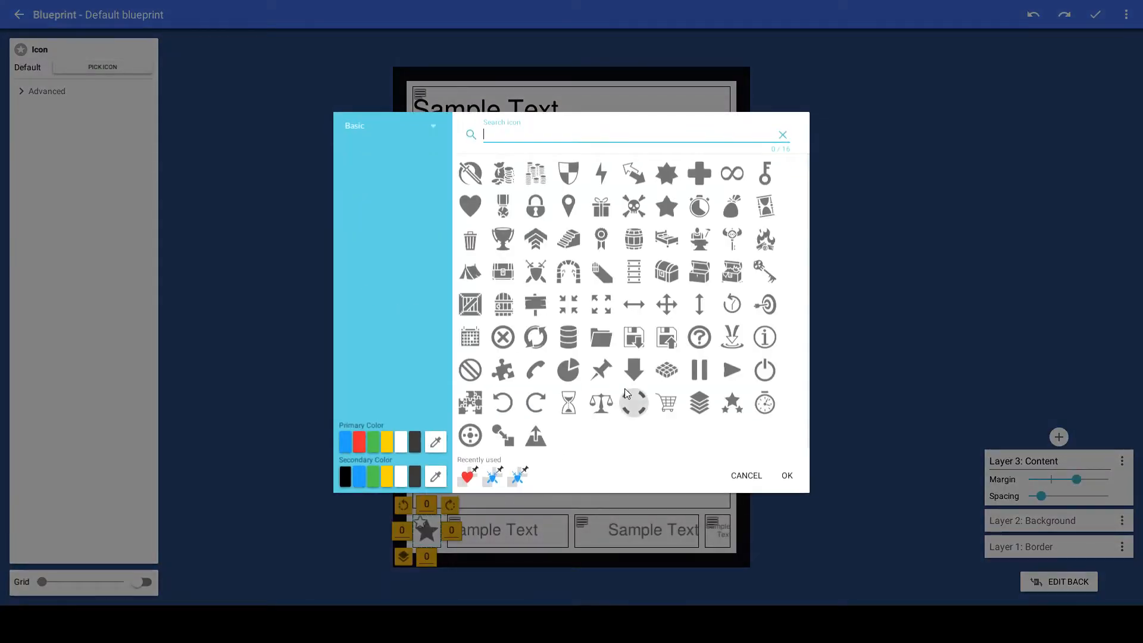
click(536, 240)
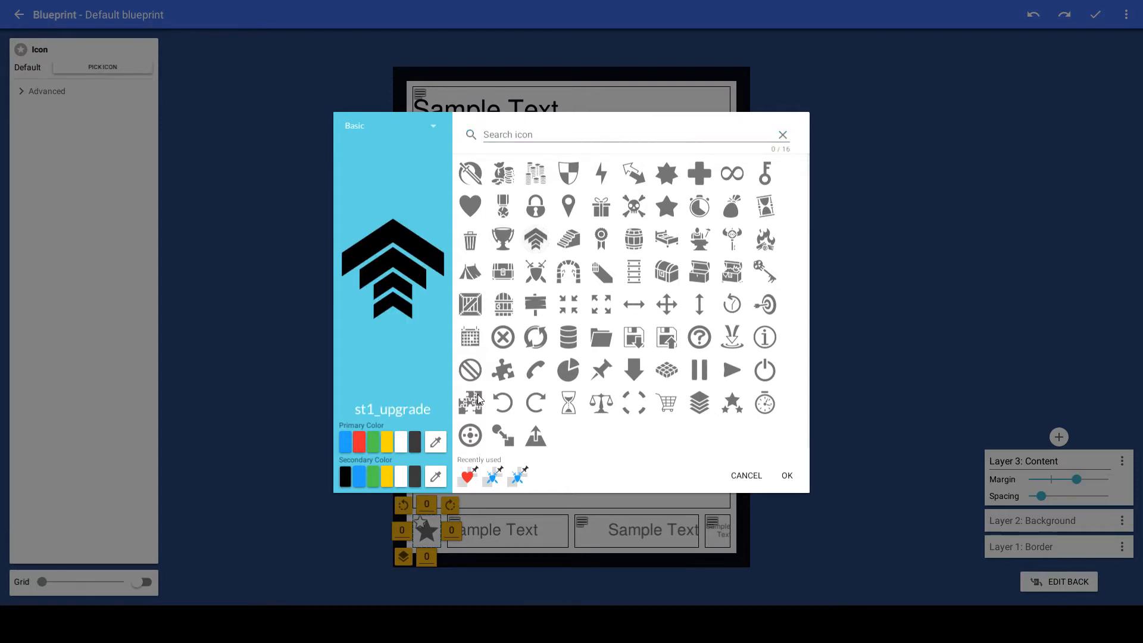
click(387, 442)
click(780, 478)
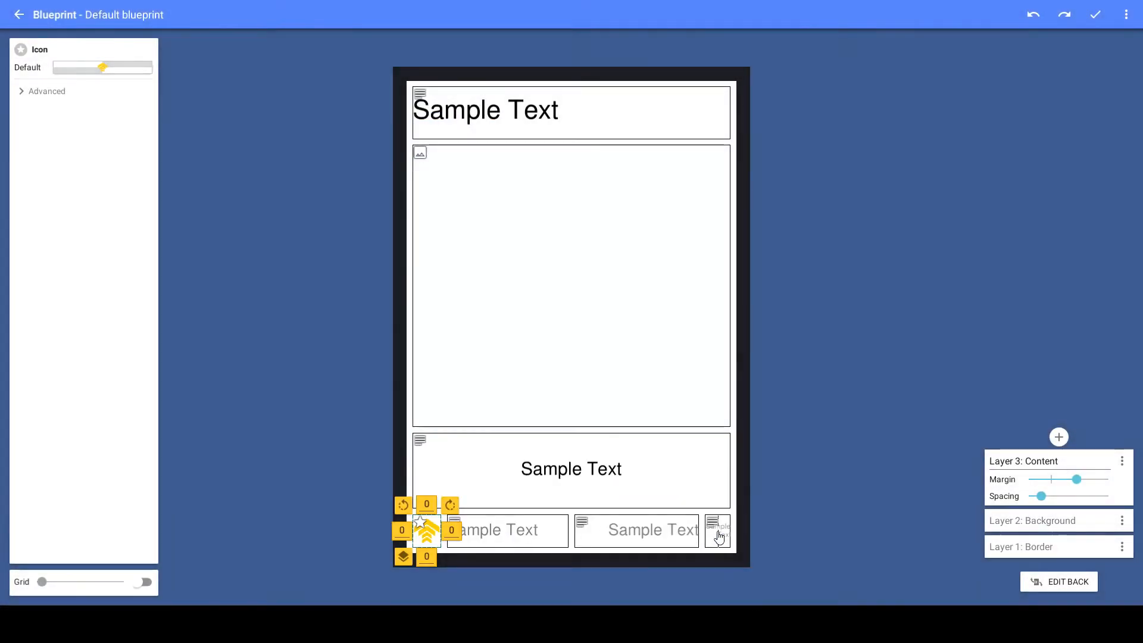
- Turn the narrow bottom-right cell into an icon field with a blue rs4_grouped_drops icon as its default
click(719, 534)
click(719, 534)
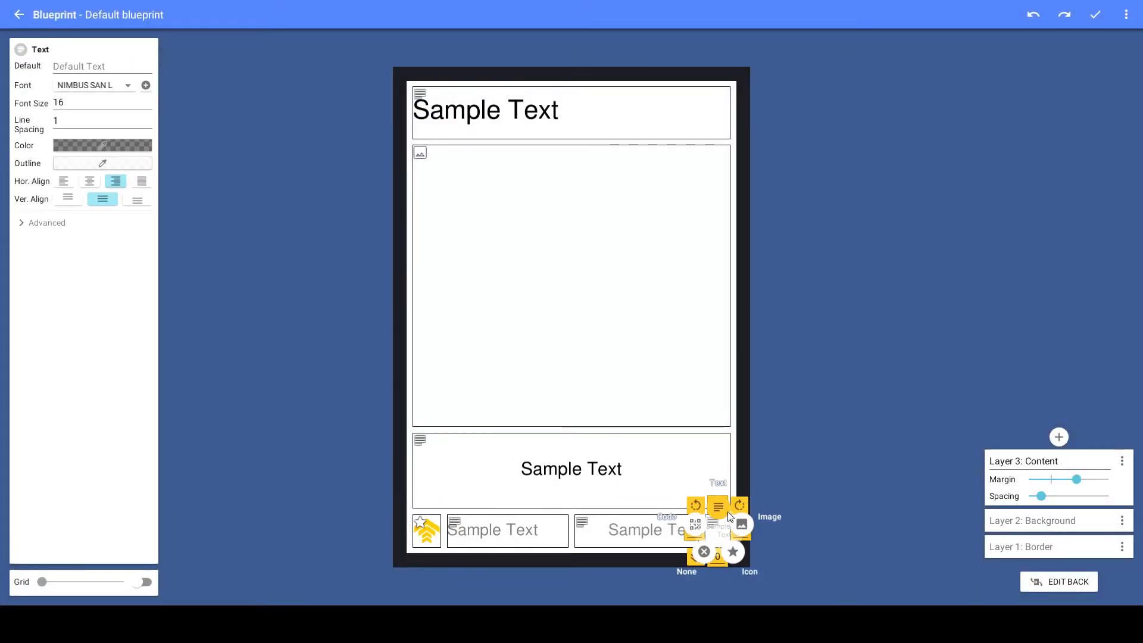
click(732, 552)
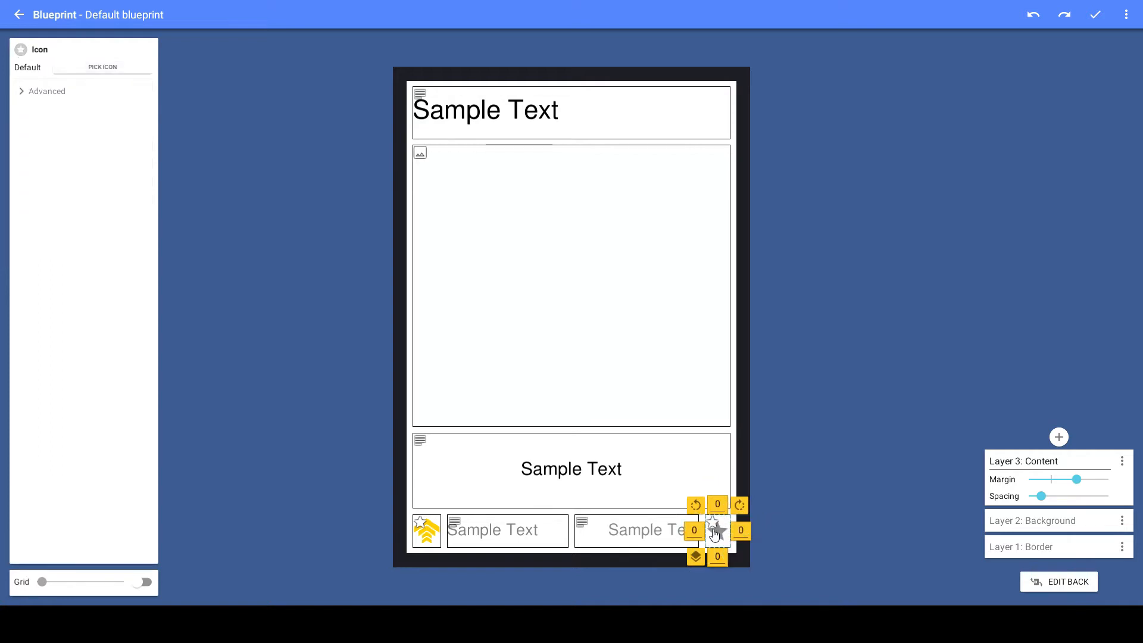
click(130, 69)
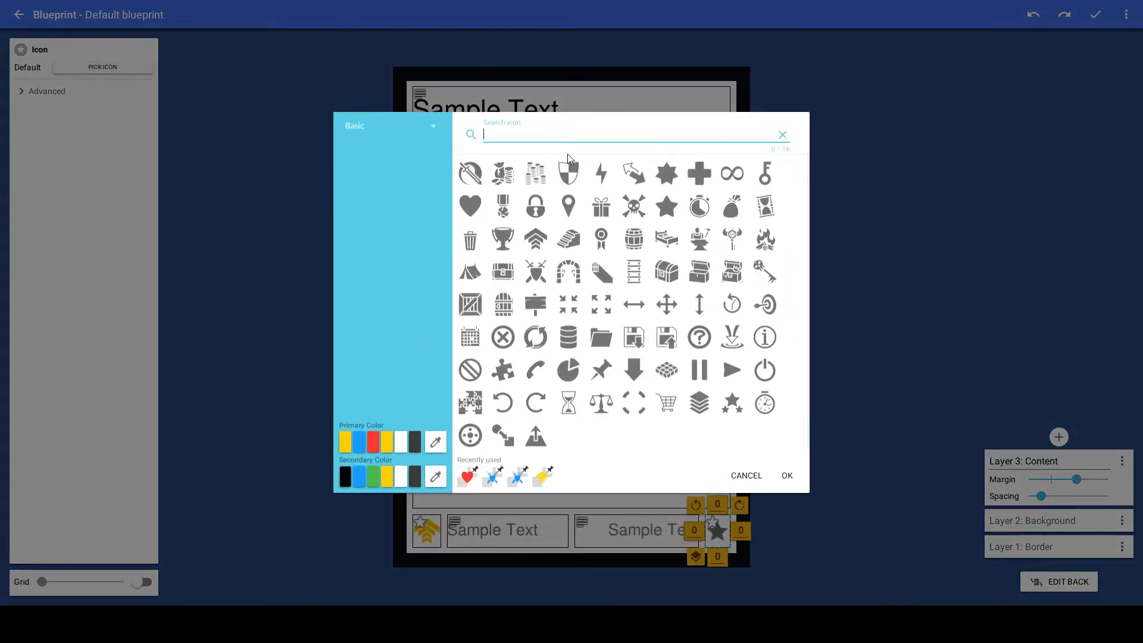
text(drop)
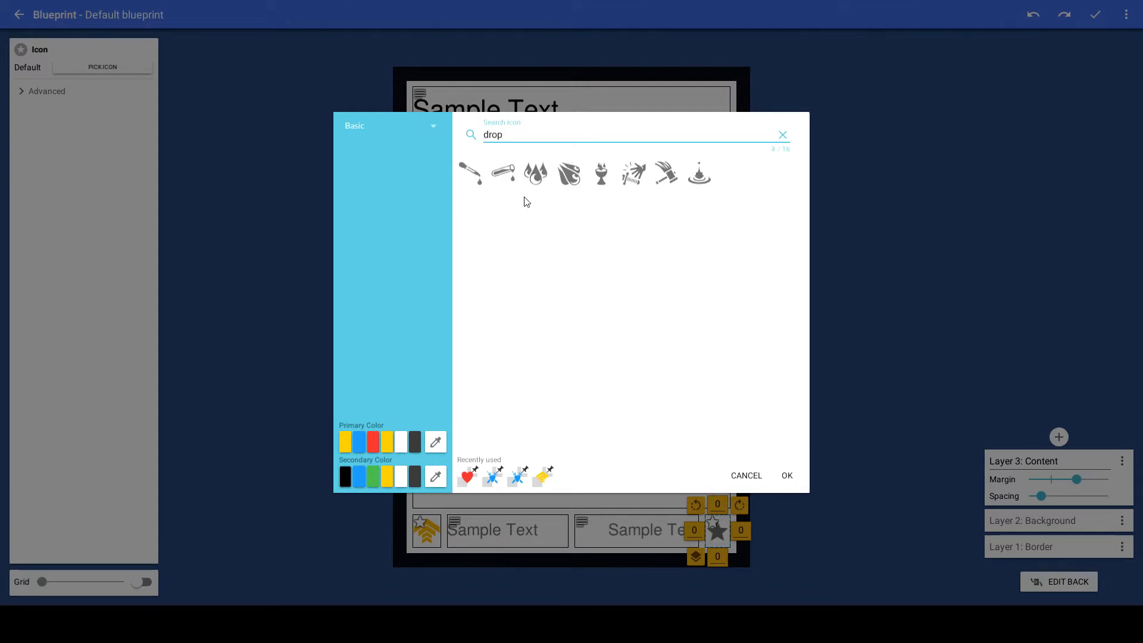
click(569, 174)
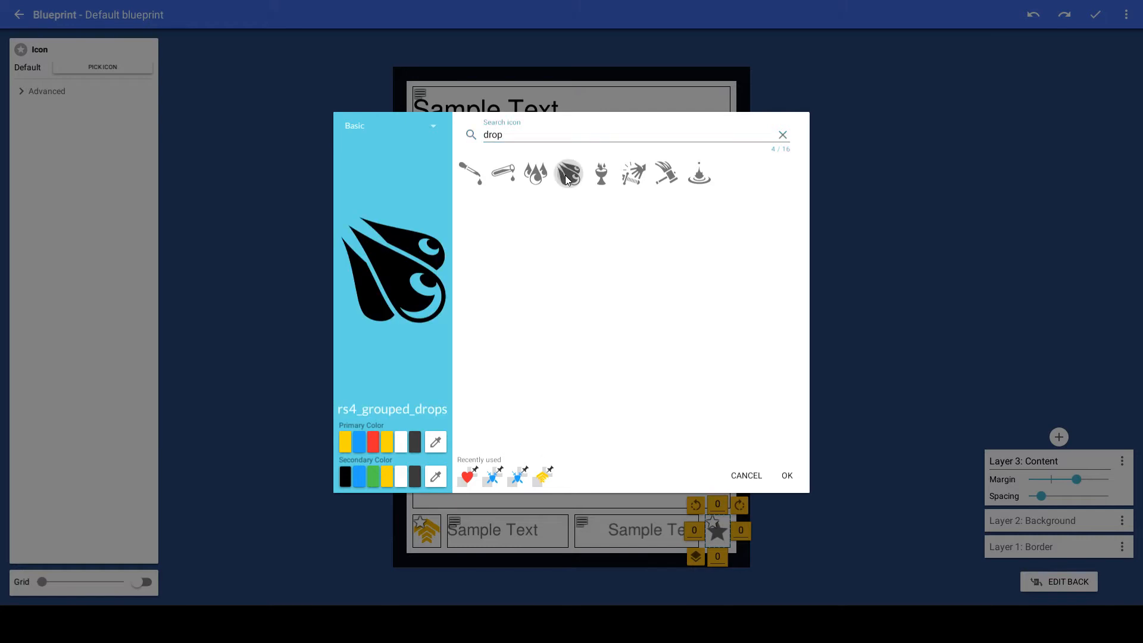
click(358, 449)
click(788, 474)
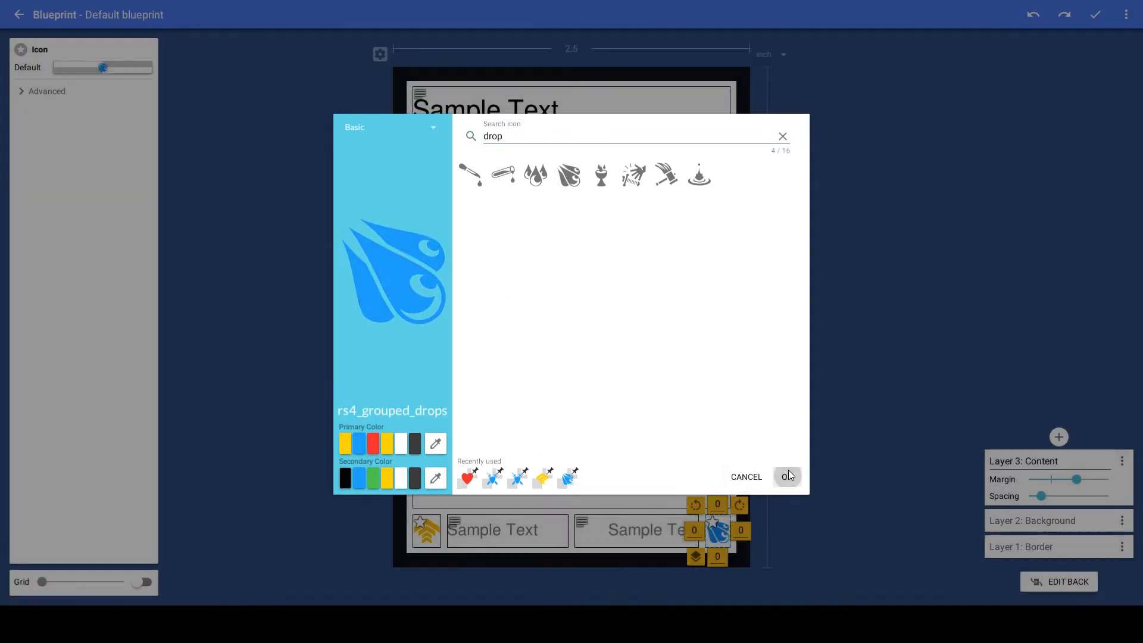
- Set the default text of the left bottom text field to 10 and the right one to 60 in the blueprint
click(485, 529)
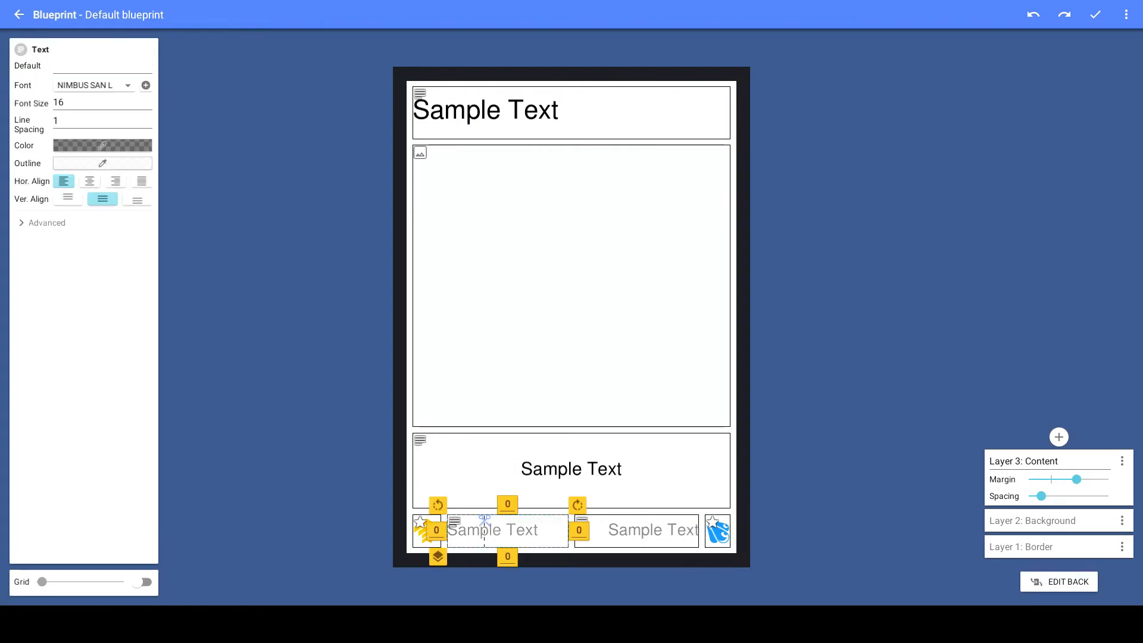
text(10)
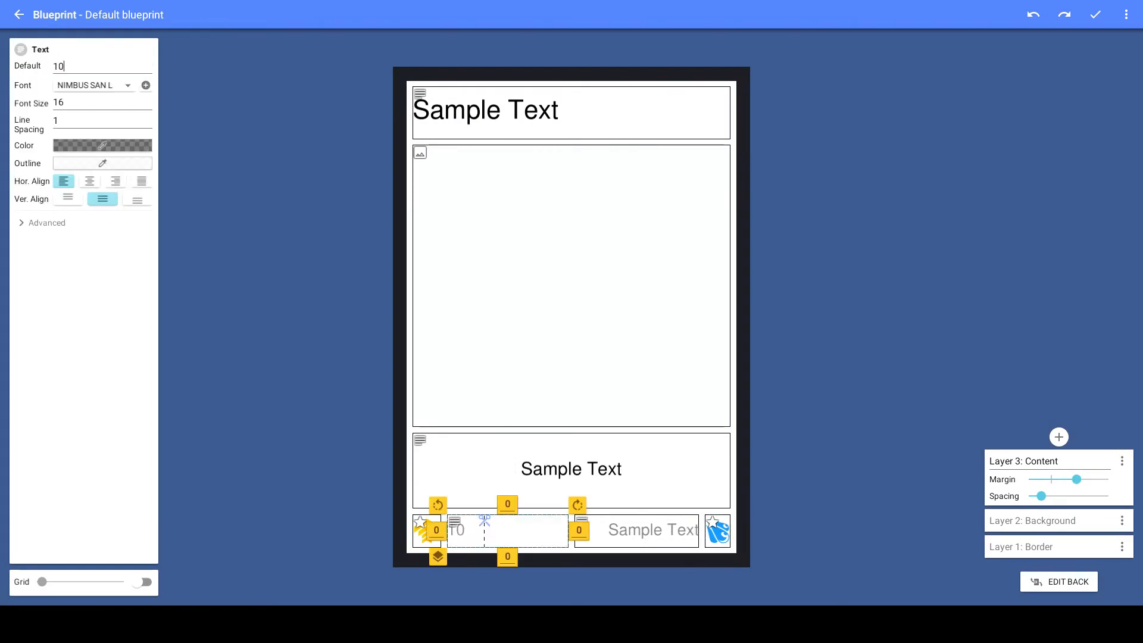
click(657, 535)
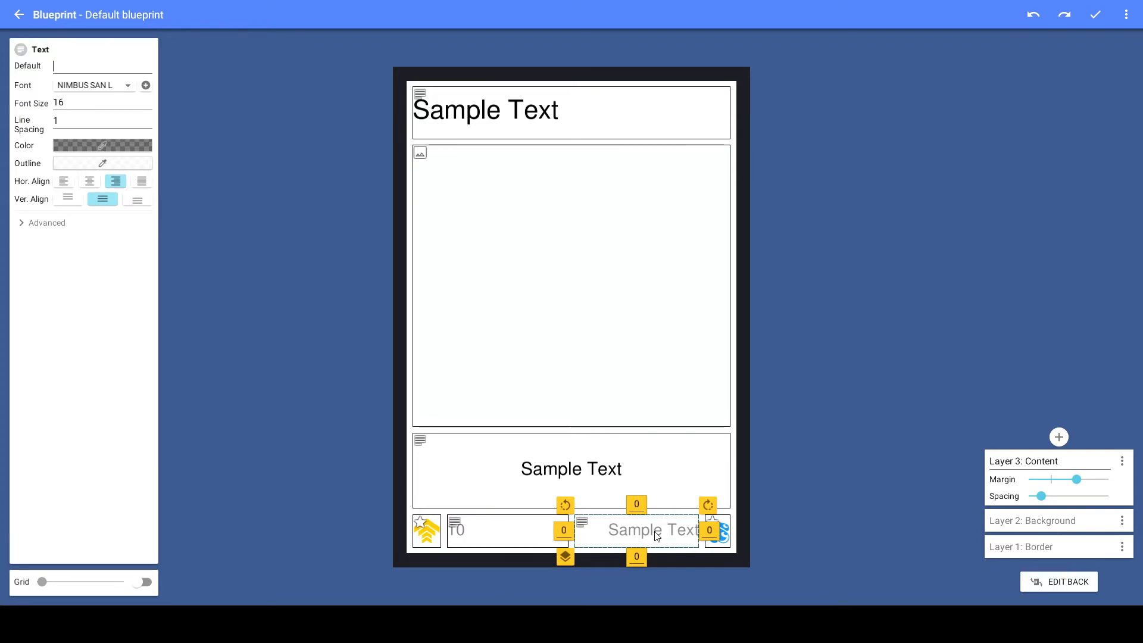
text(60)
click(352, 387)
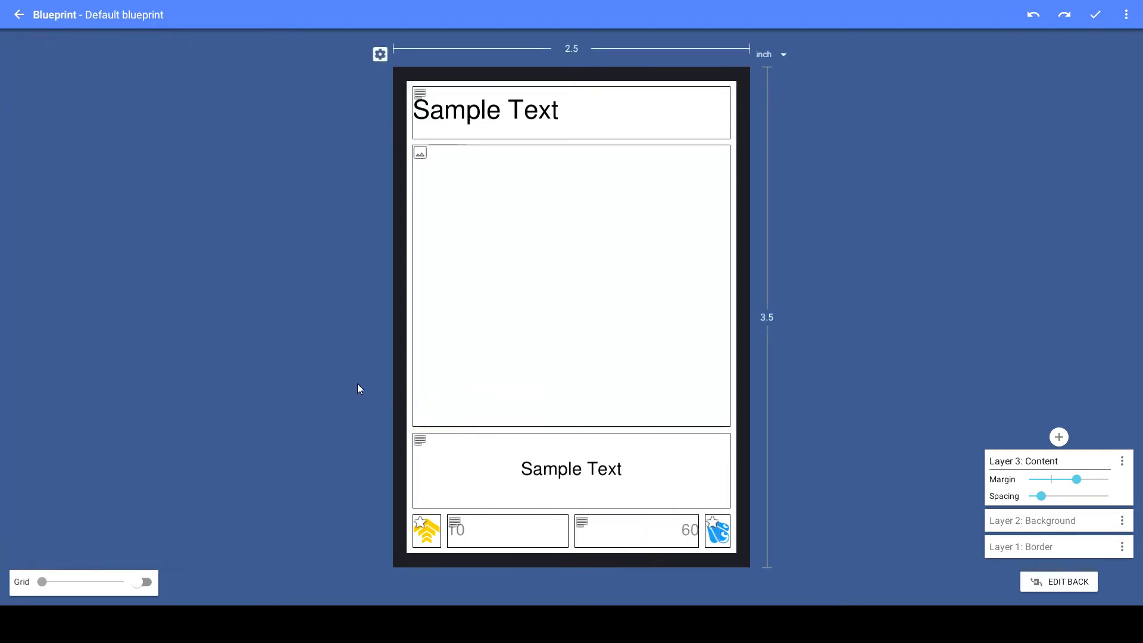
- Clear the default text of both bottom text fields in the blueprint
click(494, 528)
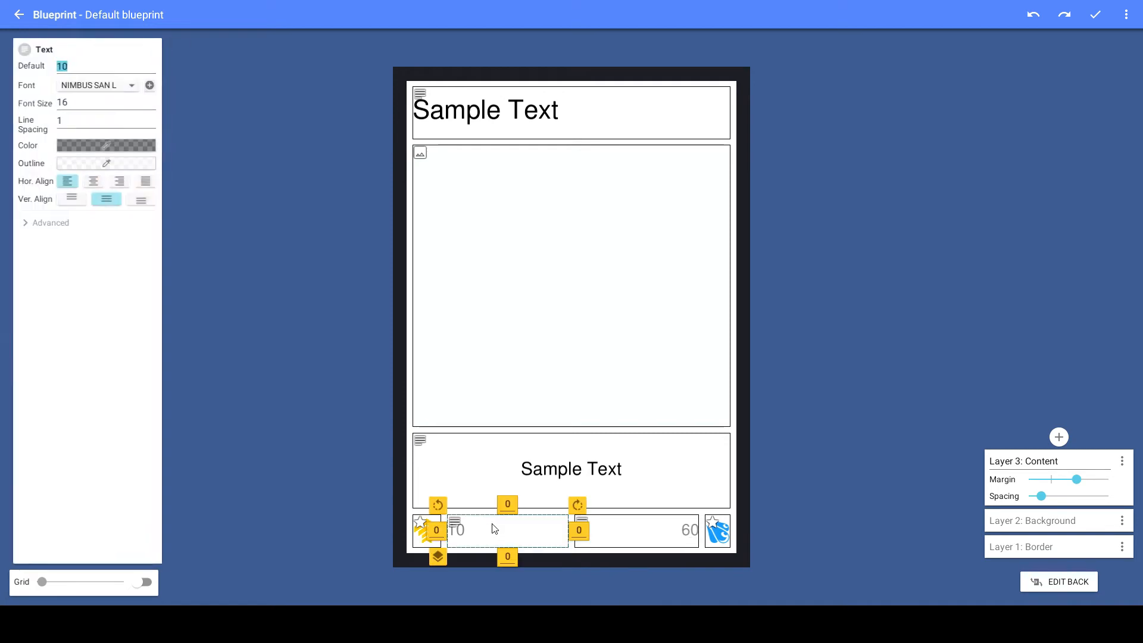
key(BackSpace)
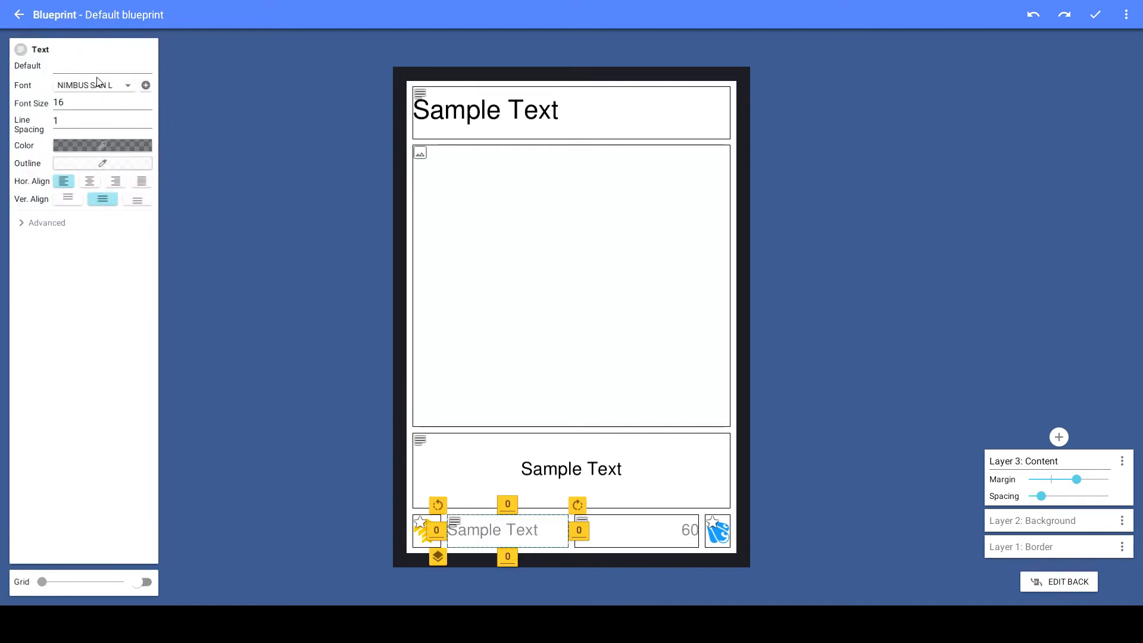
click(673, 528)
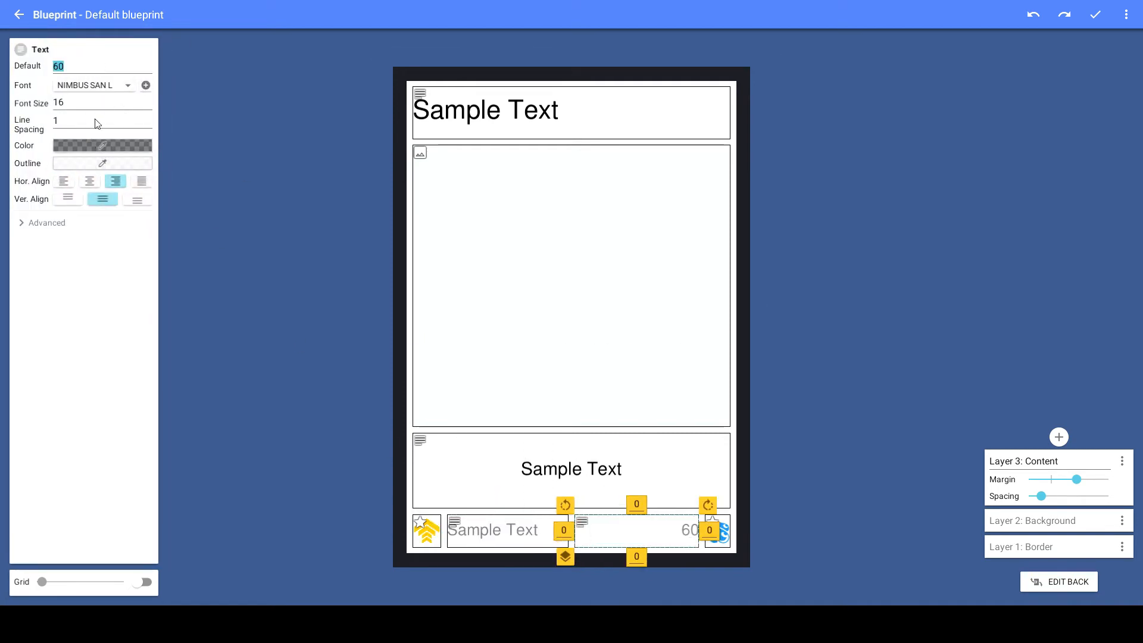
key(BackSpace)
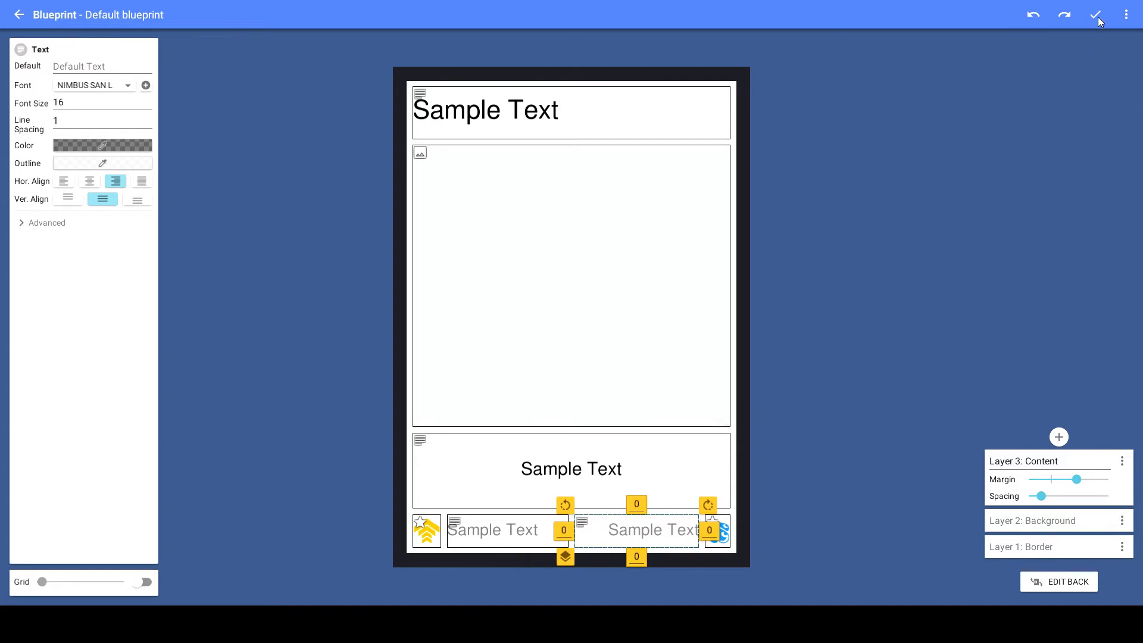
- Apply the blueprint changes and fill in the Black Knight card's bottom text fields with 10 beside the yellow icon and 60 beside the blue one
click(1095, 15)
click(143, 152)
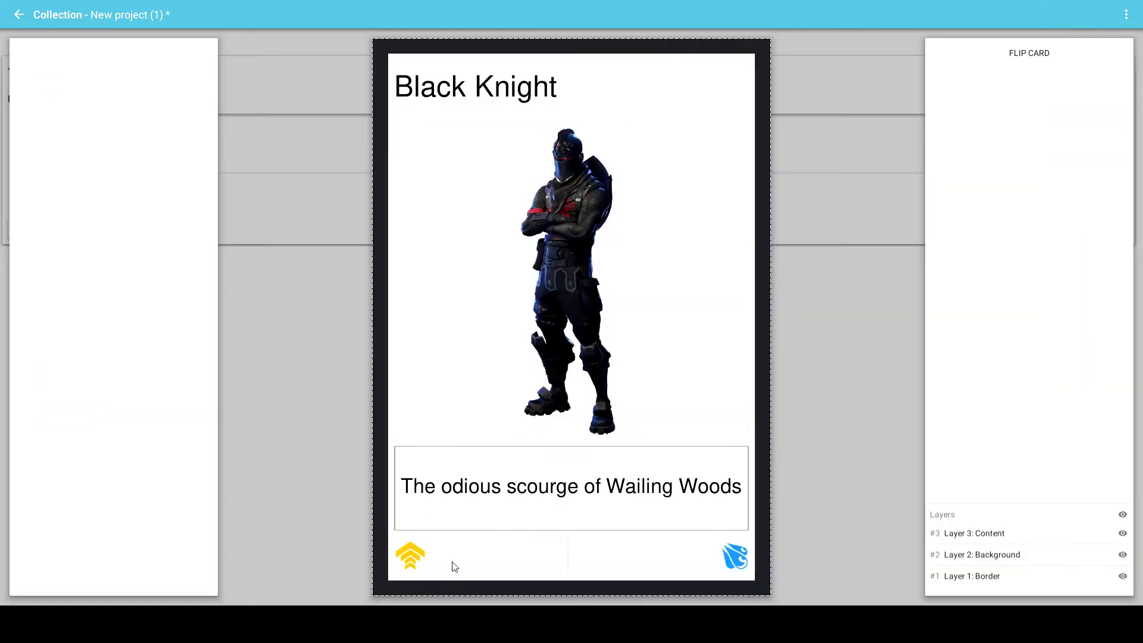
click(454, 566)
text(10)
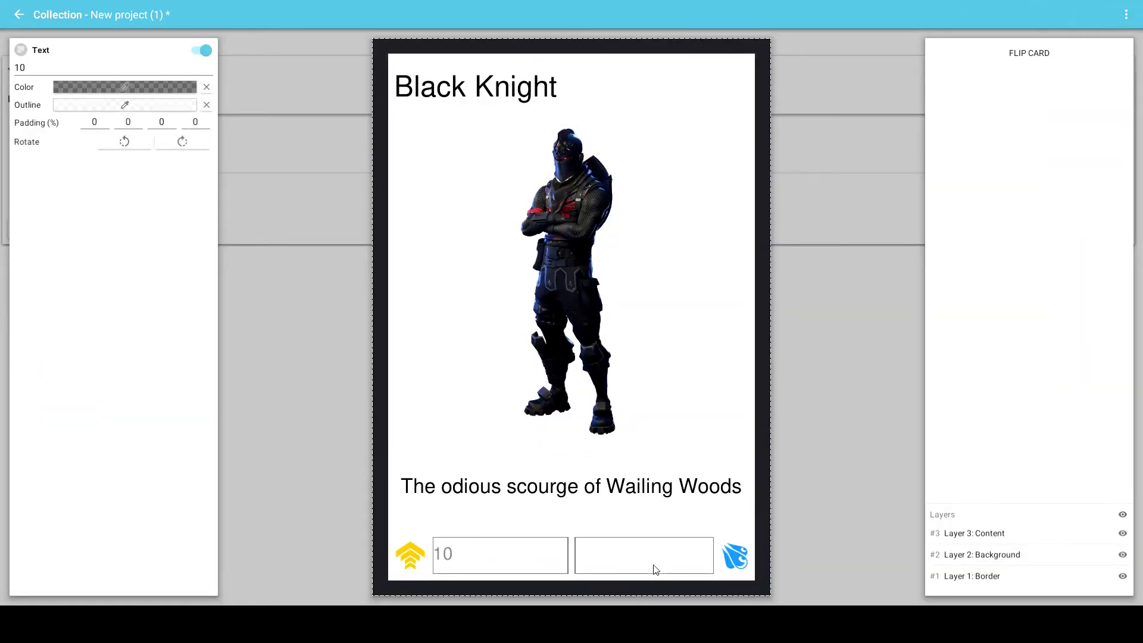
click(655, 569)
text(60)
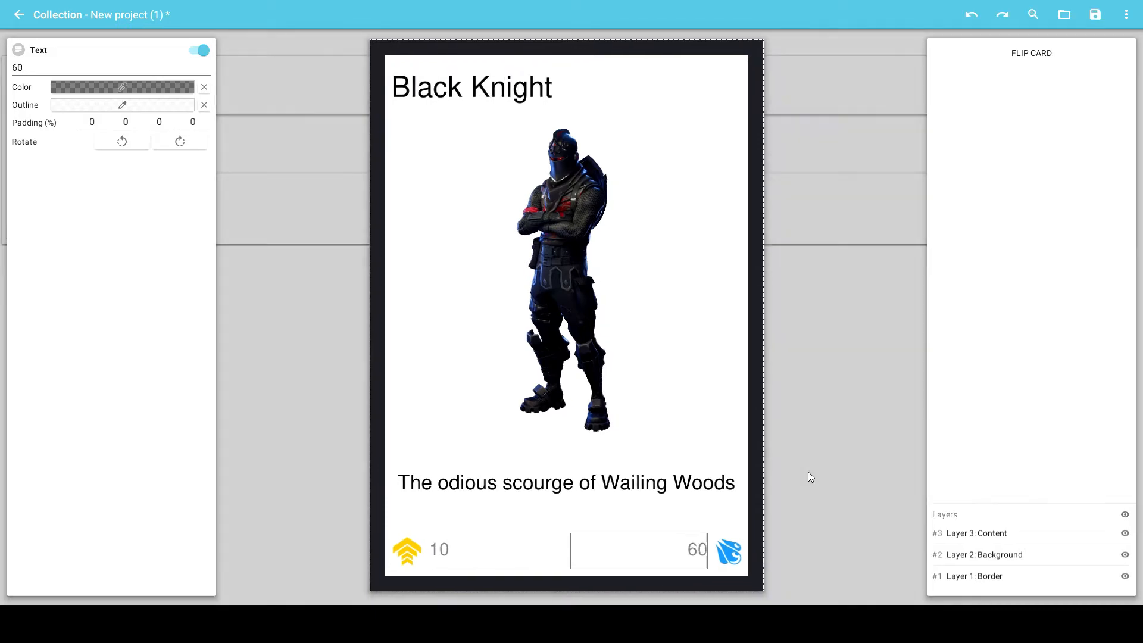
click(808, 473)
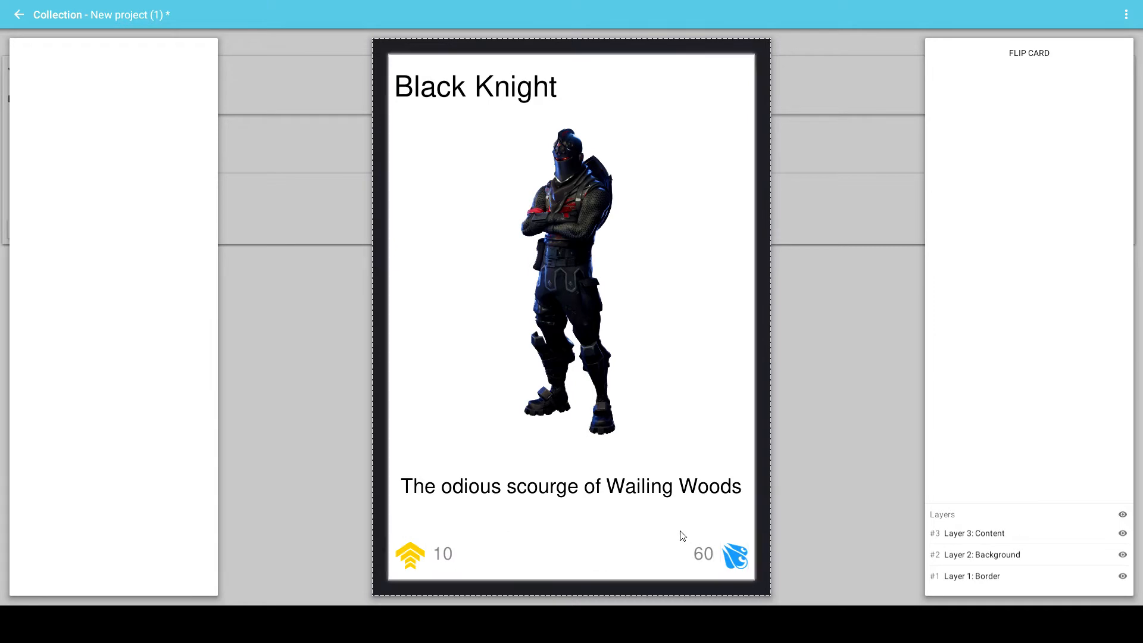
click(301, 321)
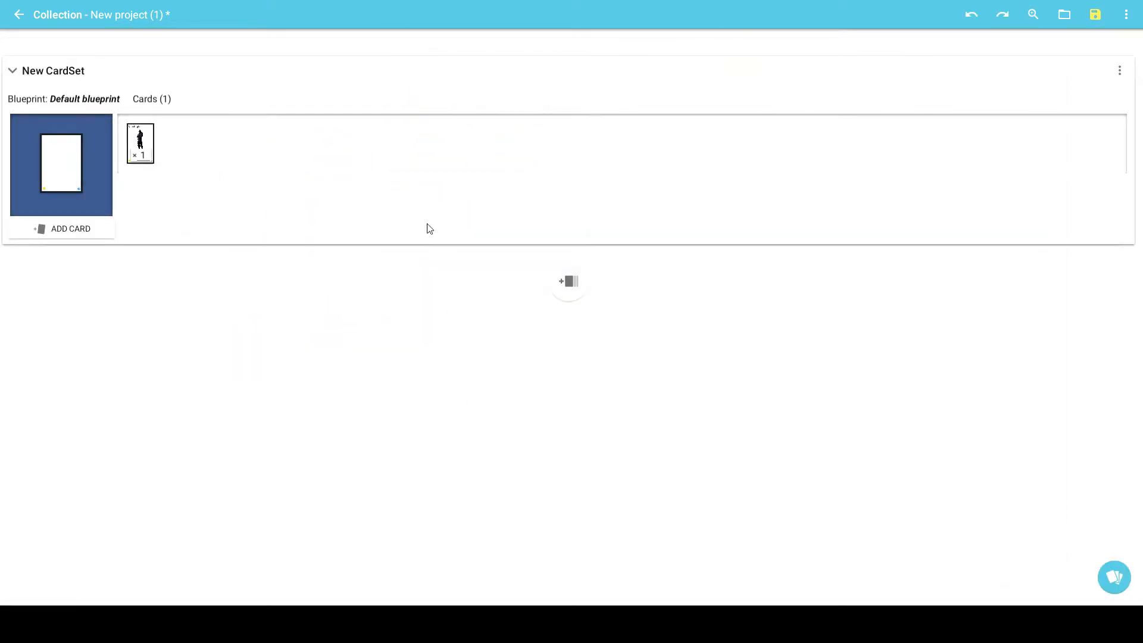
- Add a second card to the set and enter "Canadian Alpine" as its title
click(55, 233)
click(167, 129)
click(448, 105)
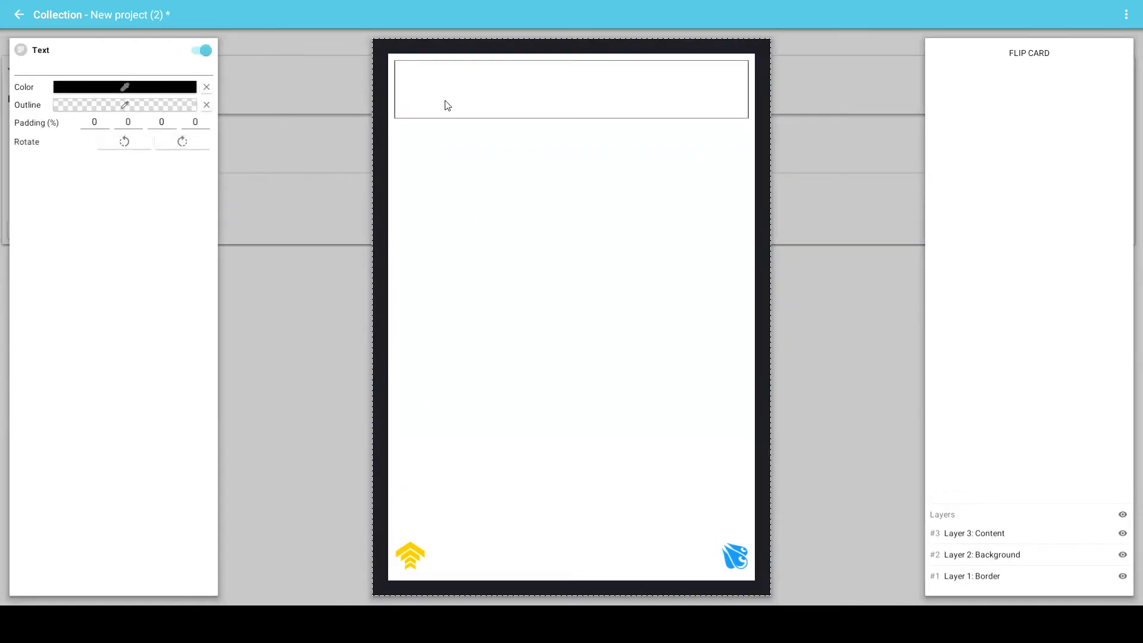
text(Canadian Alpine)
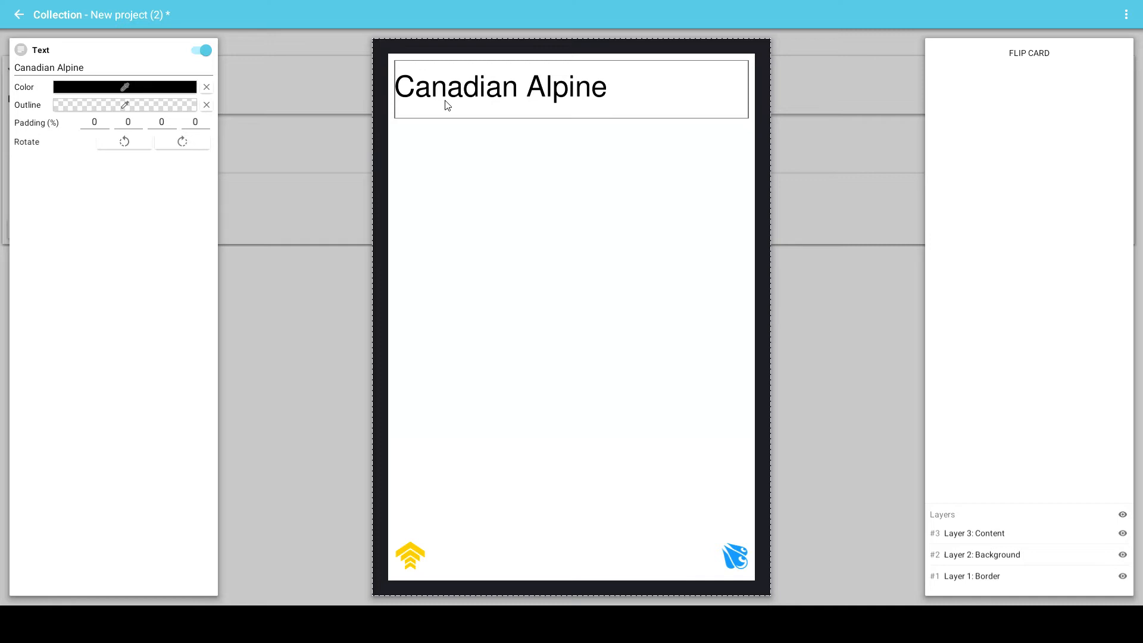
- Load the red-and-white skier picture into the Canadian Alpine card's image field and enter "So Aerodynamic!" as its description
click(444, 191)
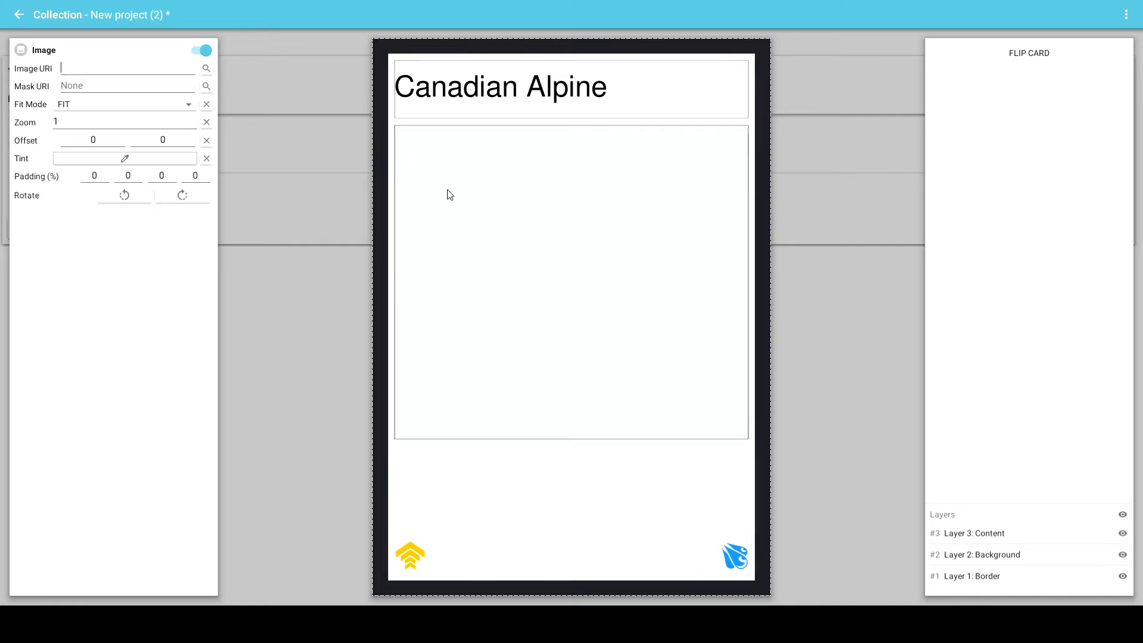
click(208, 67)
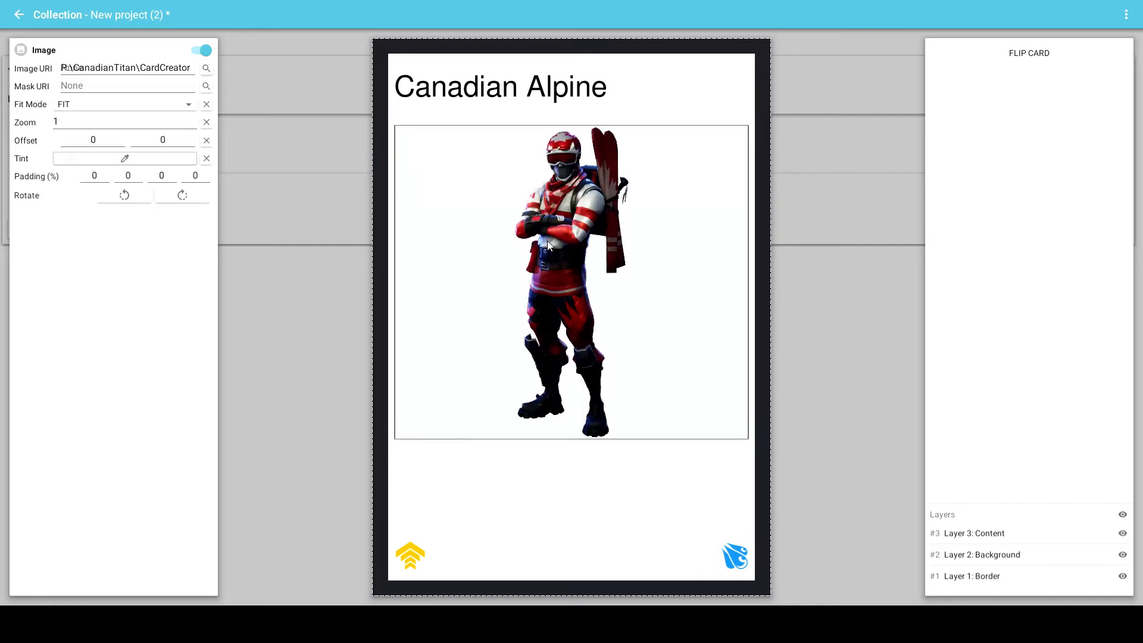
drag(547, 244, 499, 449)
click(492, 480)
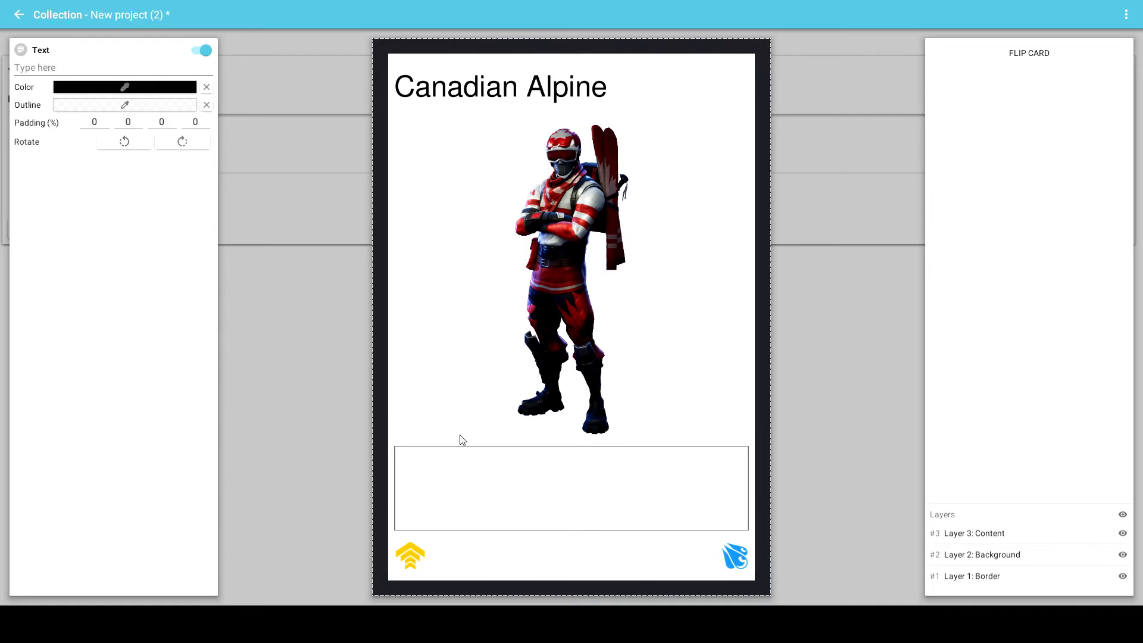
text(So Aerodynamic!)
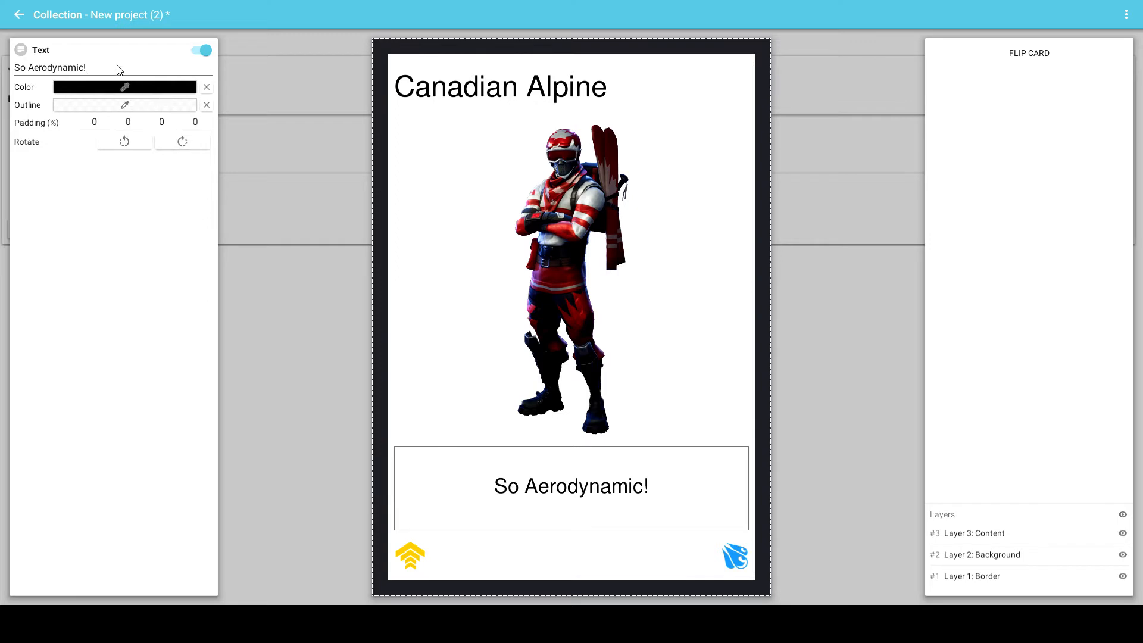
- Enter 25 beside the yellow icon and 30 beside the blue icon on the Canadian Alpine card, and close the card
click(472, 559)
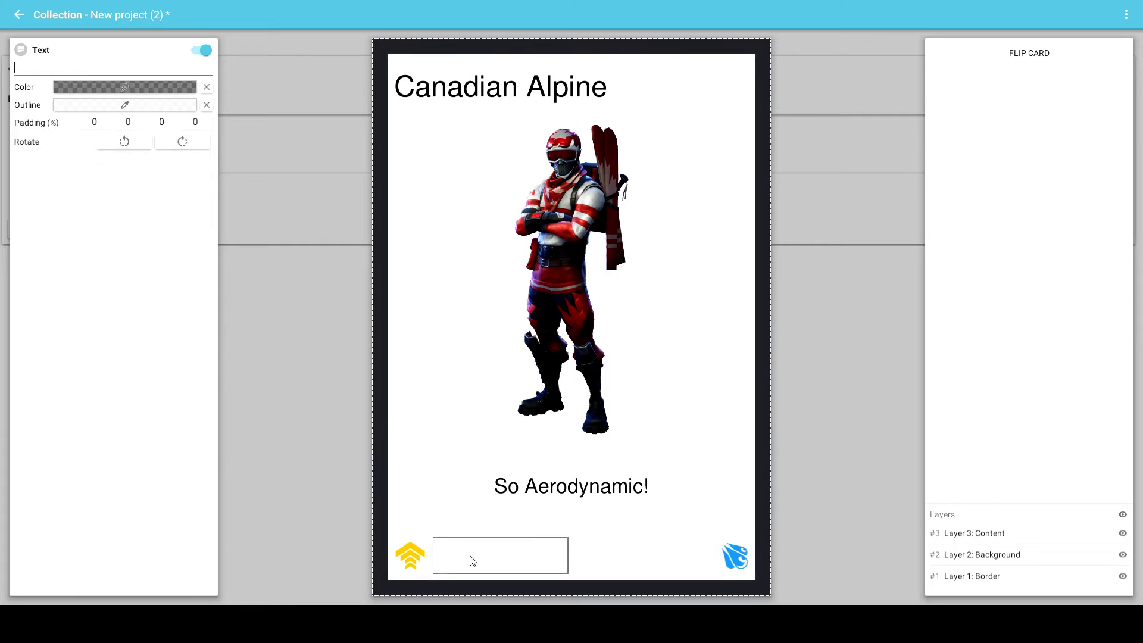
text(25)
click(673, 551)
text(30)
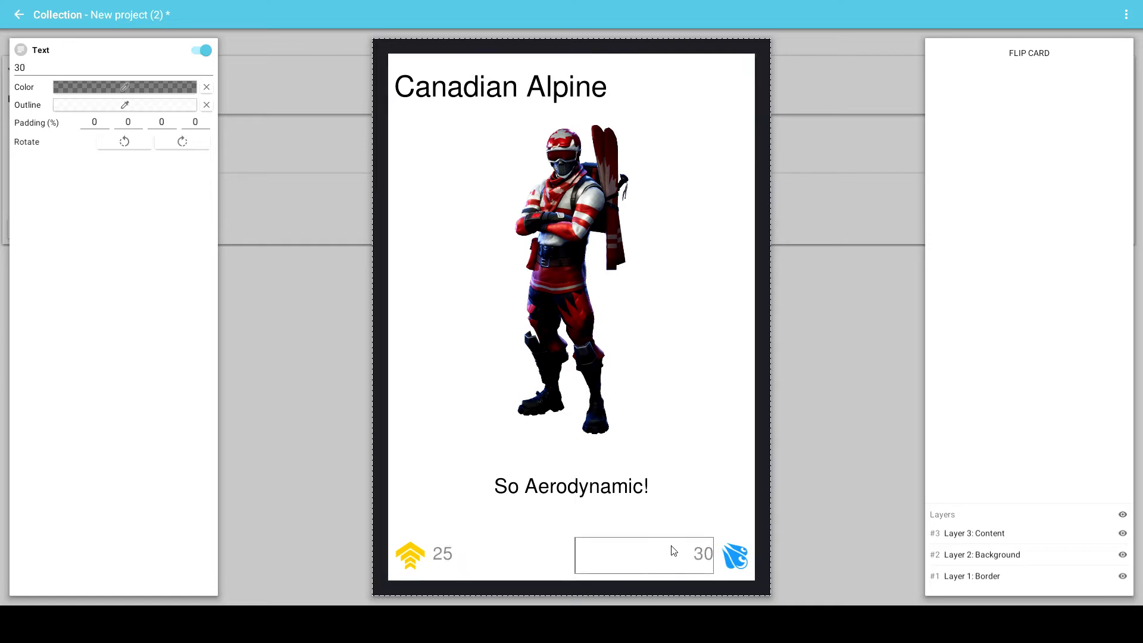
click(327, 457)
click(189, 157)
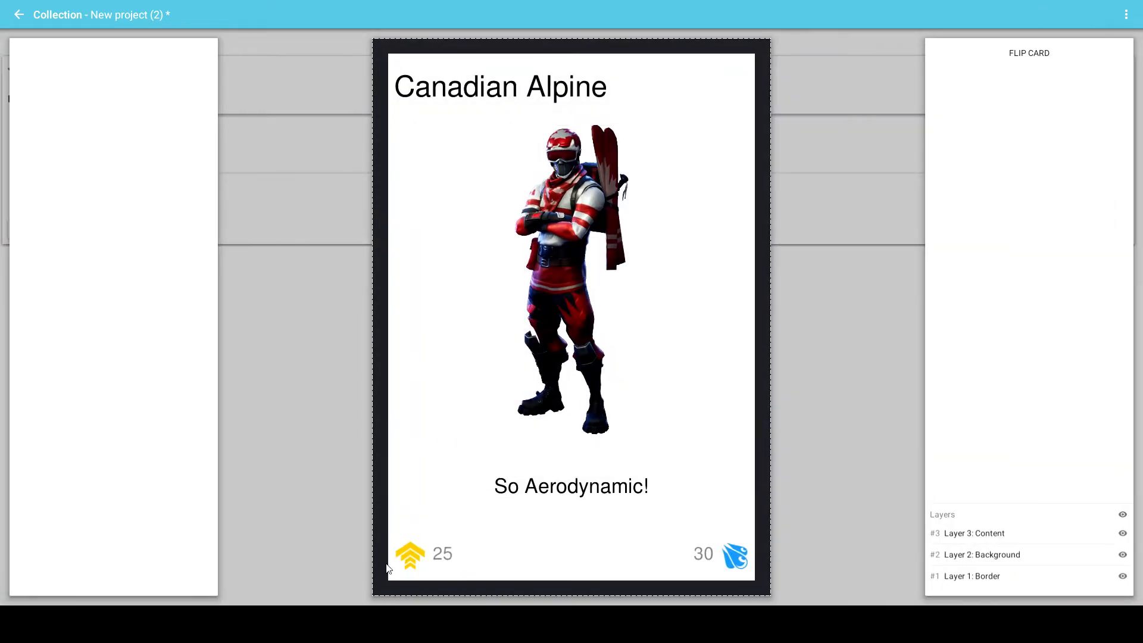
click(352, 429)
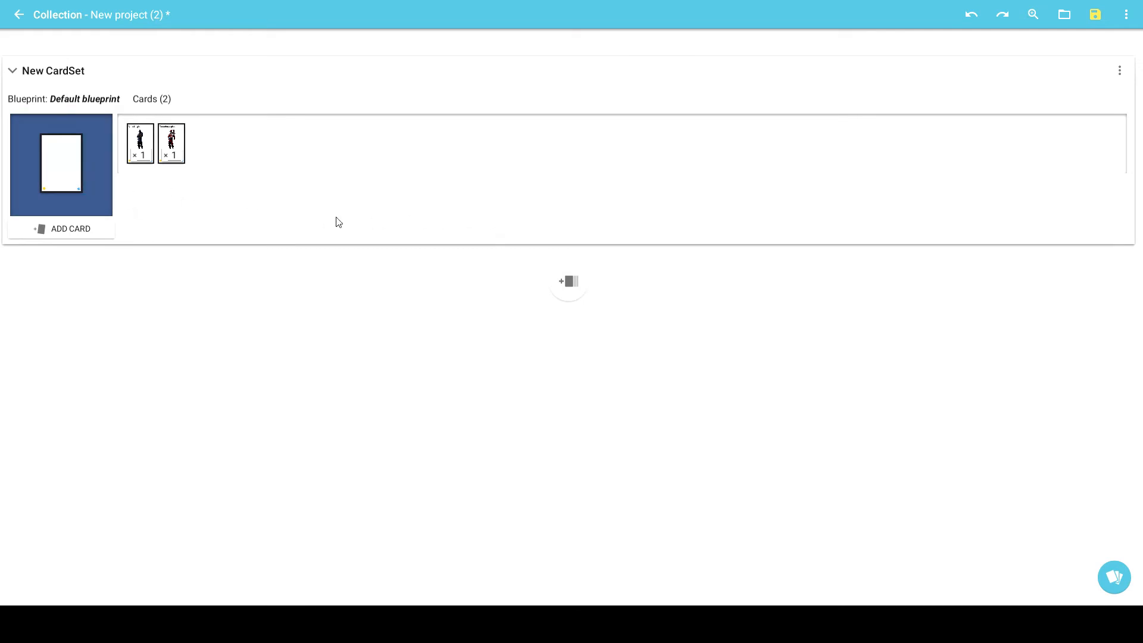
- Collapse and expand the New CardSet section
click(15, 72)
double_click(30, 76)
click(12, 74)
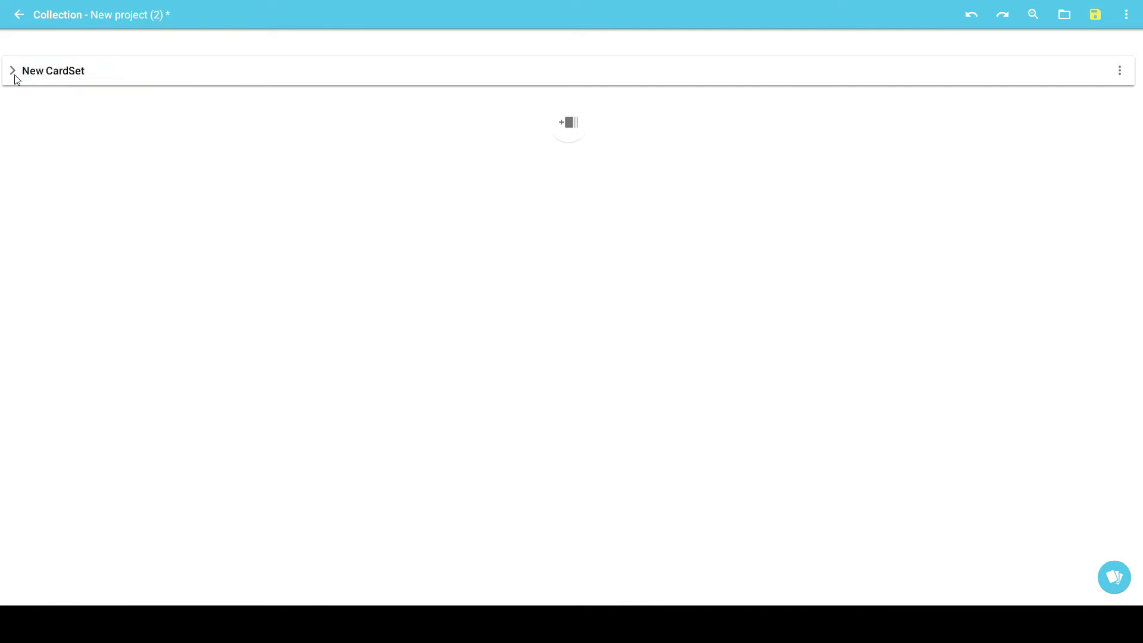
- Rename the card set to "Character Cards"
double_click(67, 72)
text(Cha)
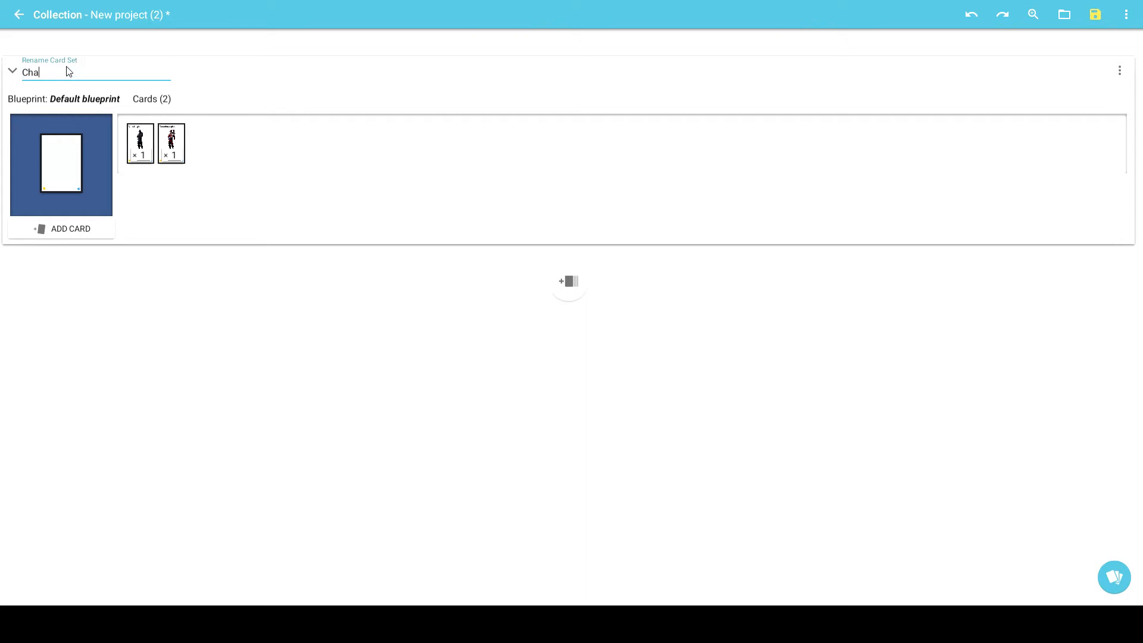
text(racter Cards)
key(Return)
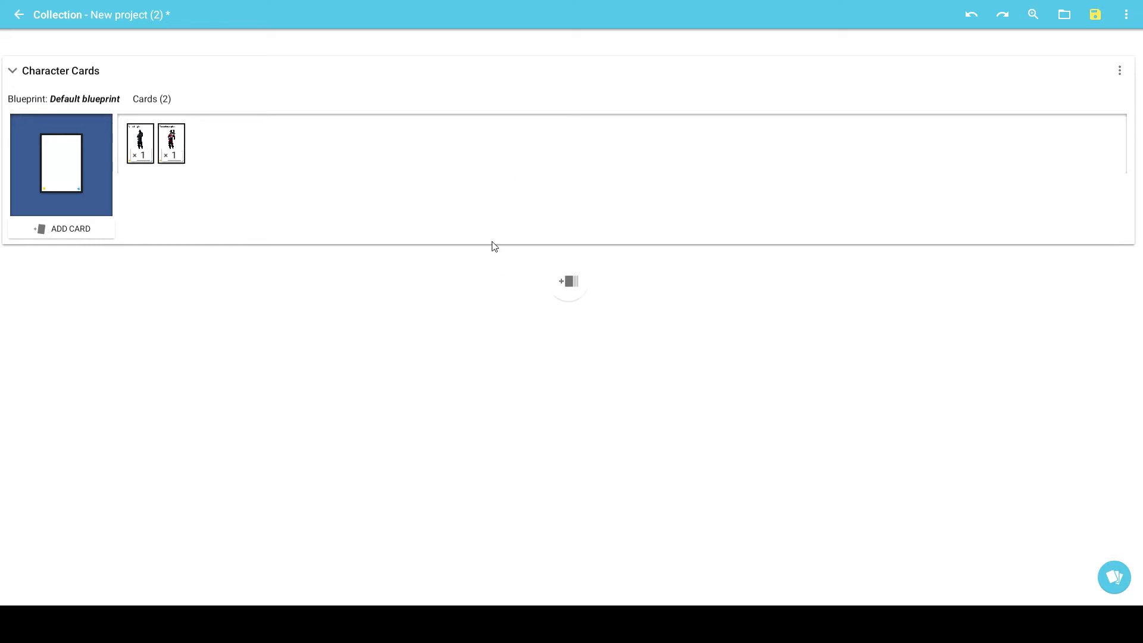
- Add a new card set from a duplicate of the Default blueprint, naming the copy "Back Bling"
click(568, 275)
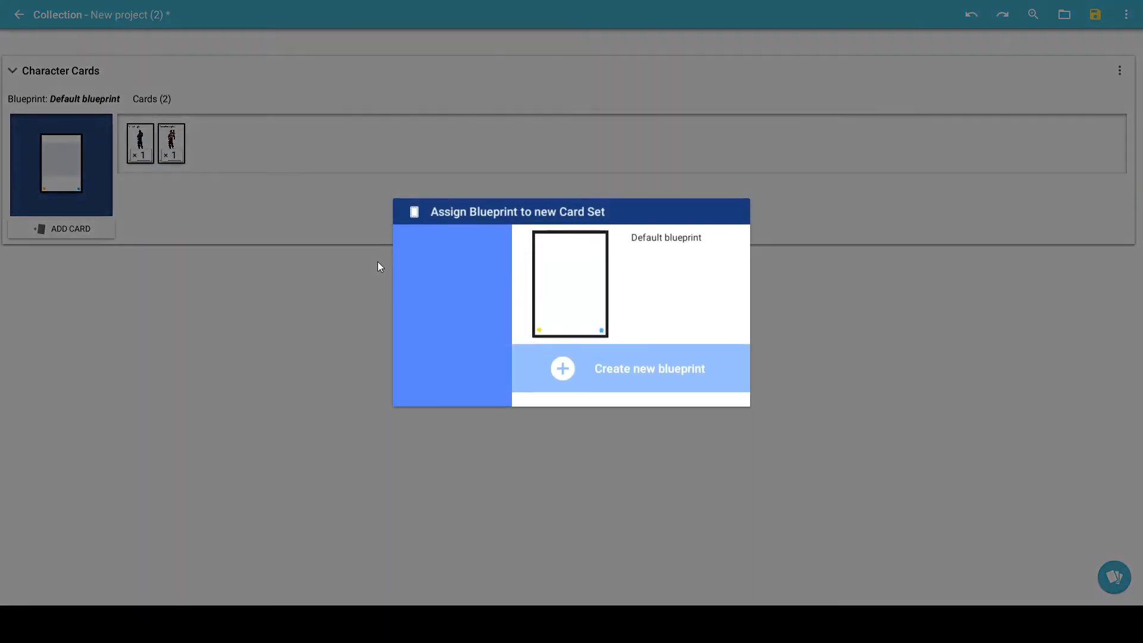
click(537, 273)
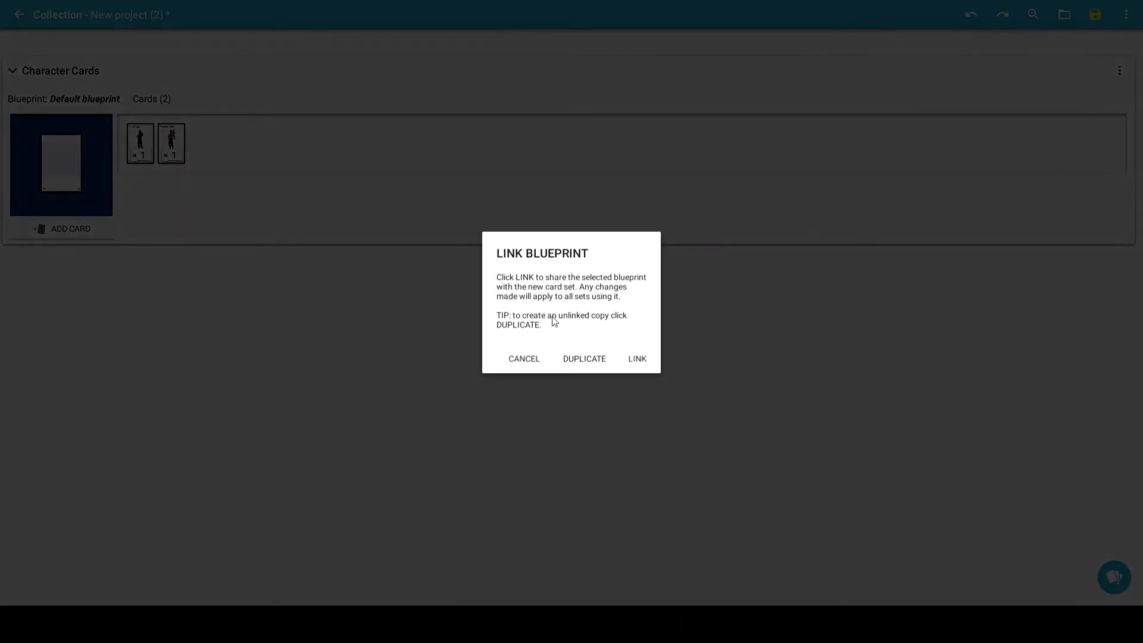
click(576, 353)
click(574, 351)
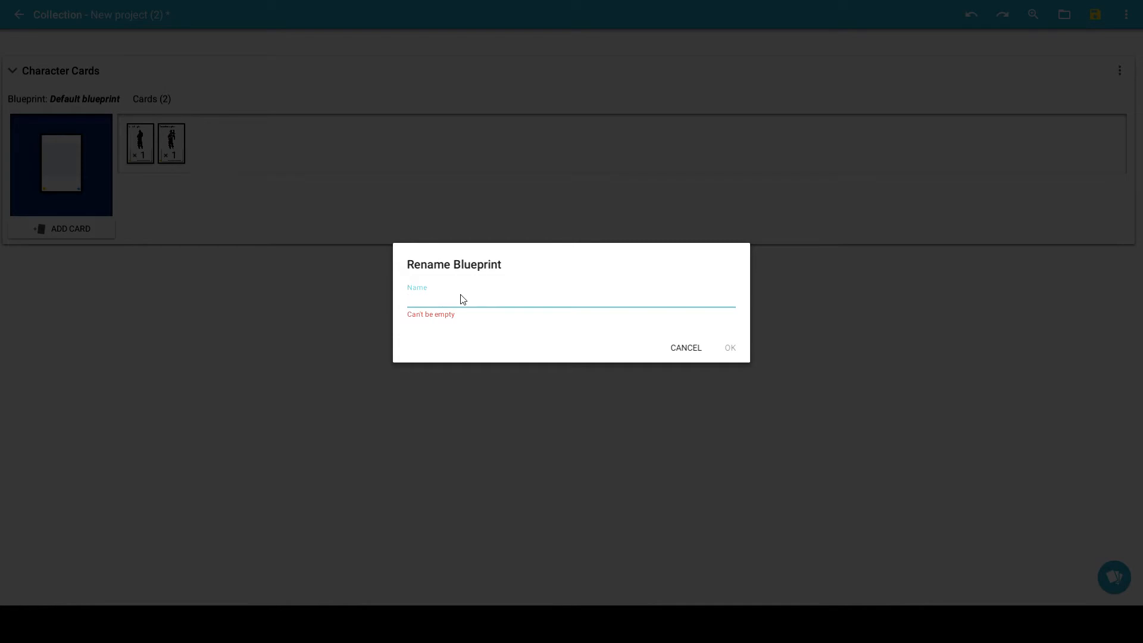
text(Back Bling)
key(Return)
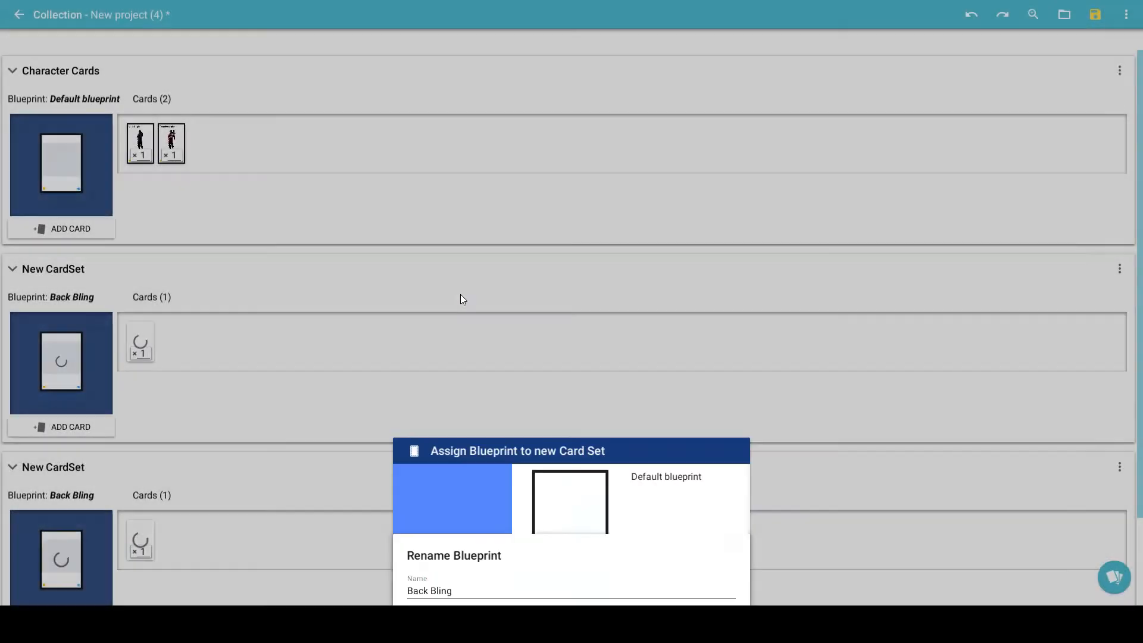
- Delete the last of the two new card sets that use the Back Bling blueprint
scroll(215, 347, down, 1)
scroll(214, 348, down, 1)
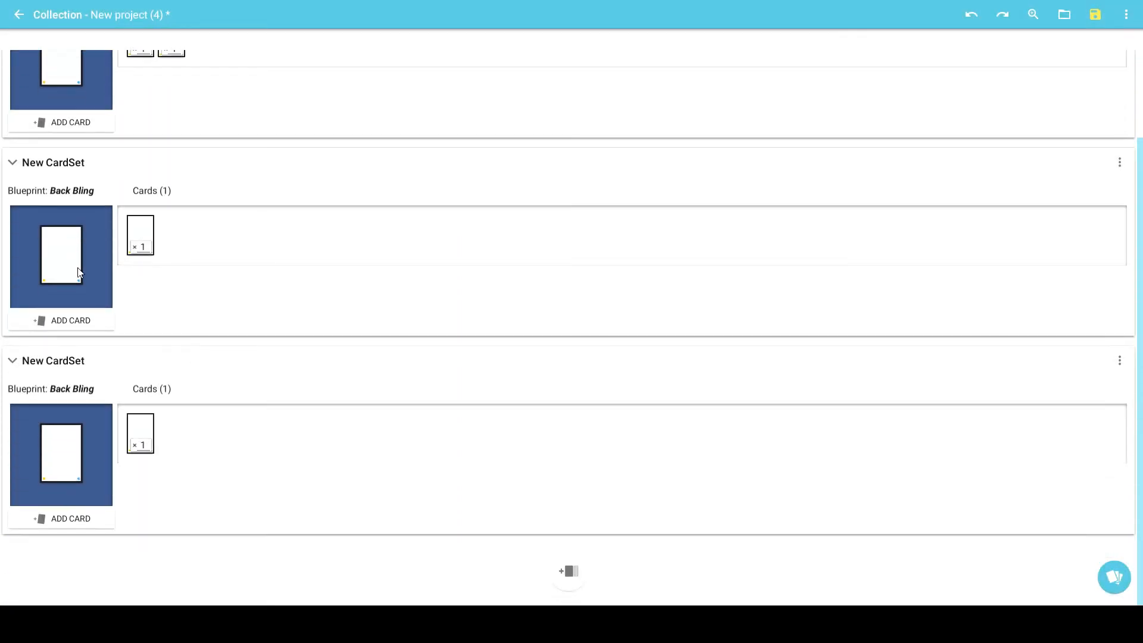
scroll(235, 373, up, 2)
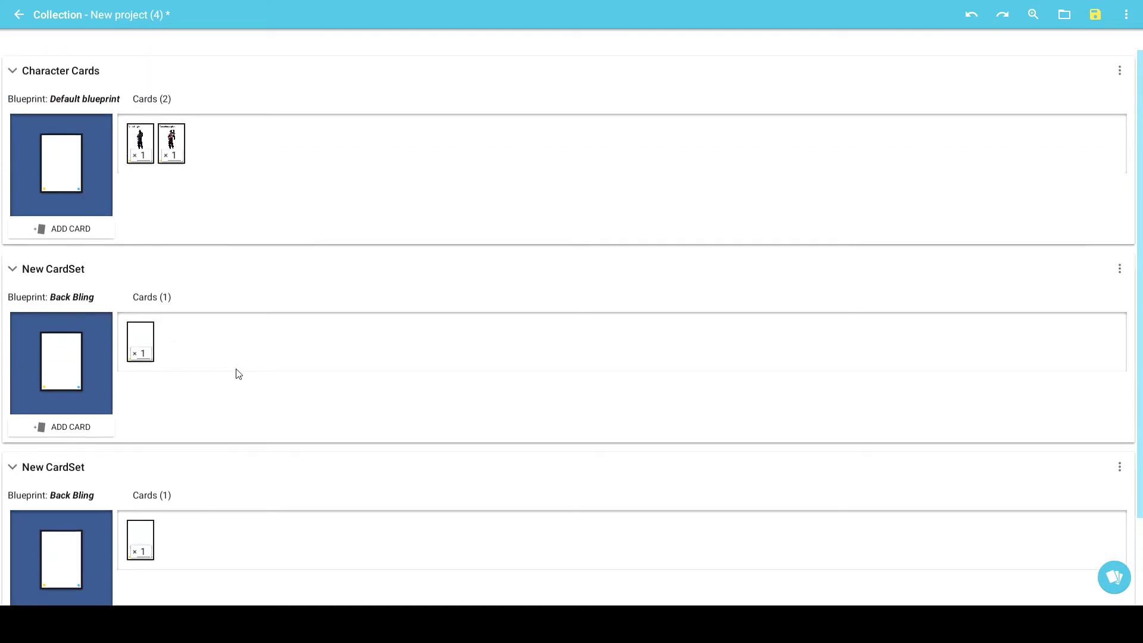
click(1118, 467)
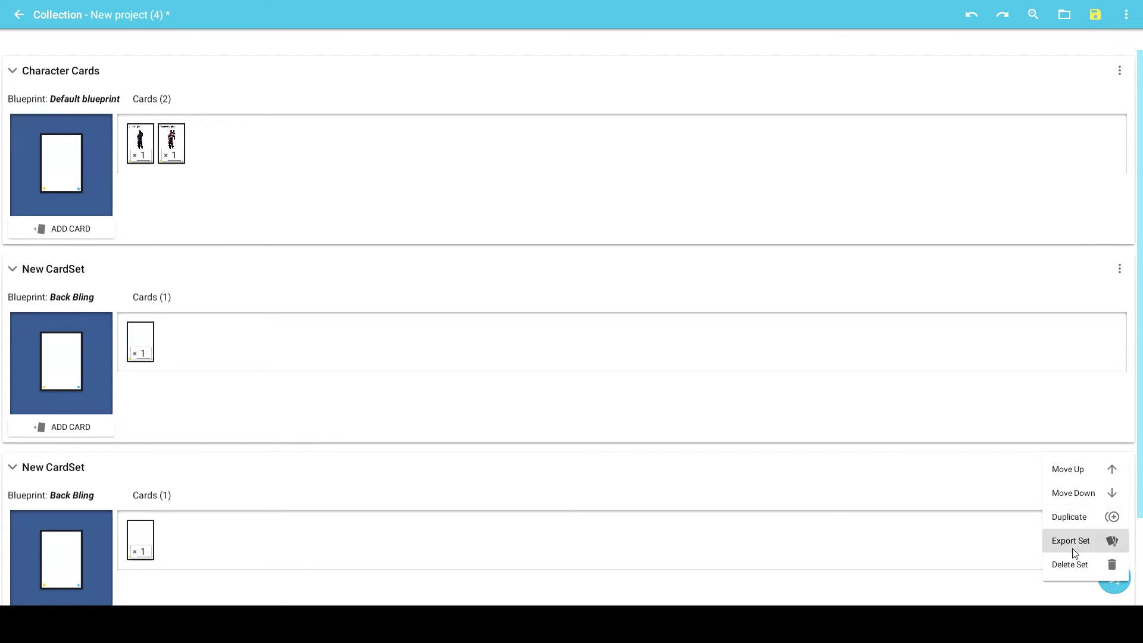
click(1070, 564)
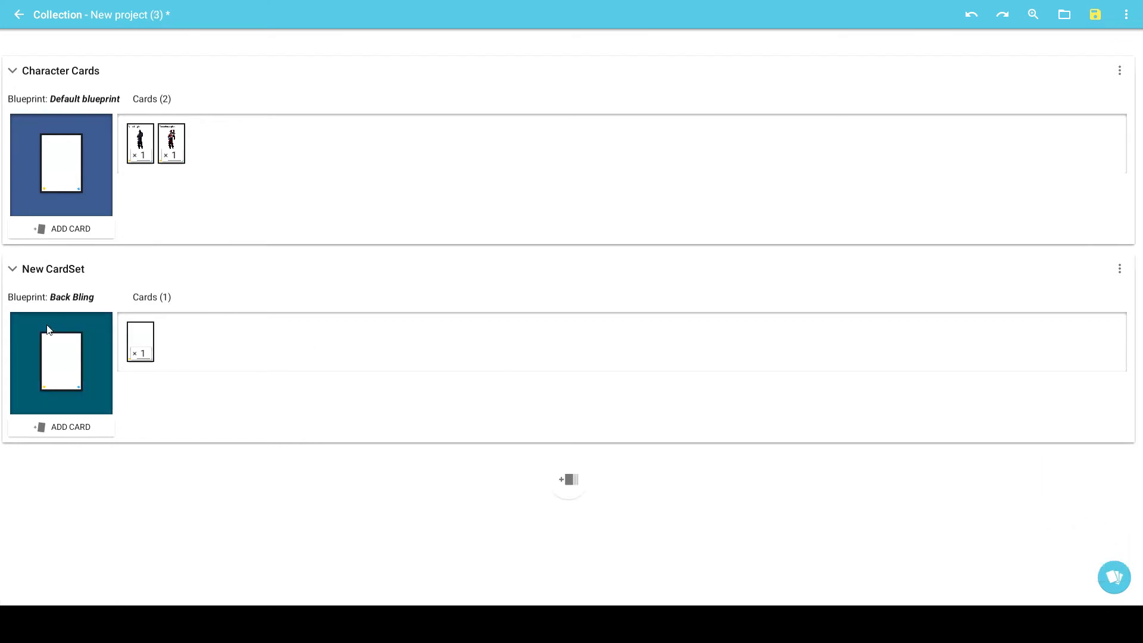
- Tint the image on the Back Bling blueprint's Background layer light gray (CDCDCDFF), return to the Content layer and save the blueprint
click(146, 345)
key(Escape)
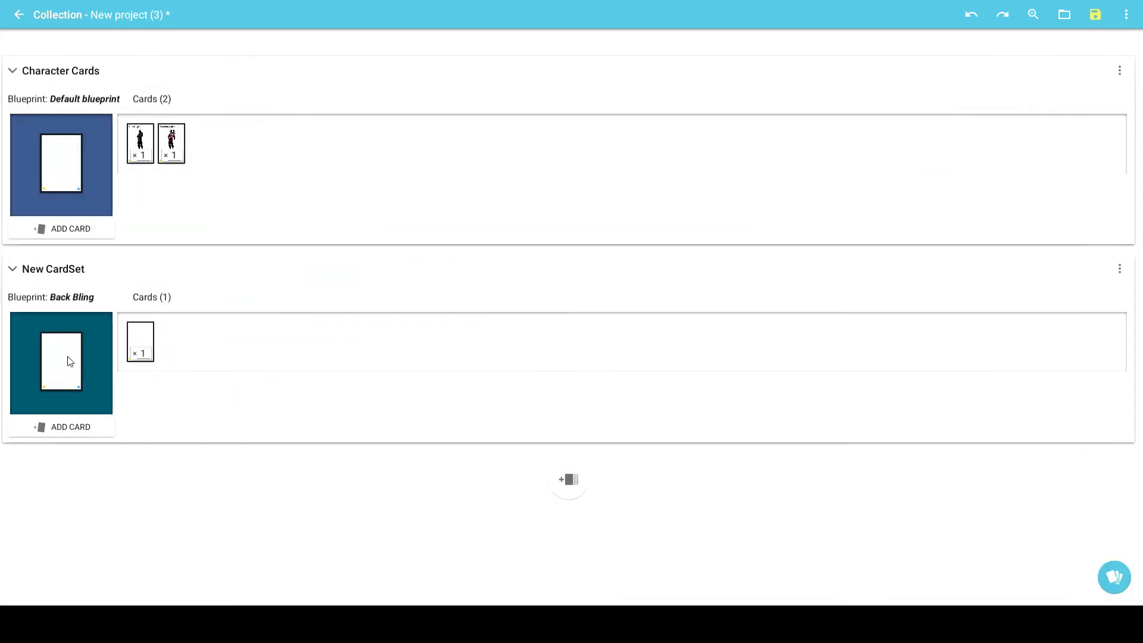
click(82, 341)
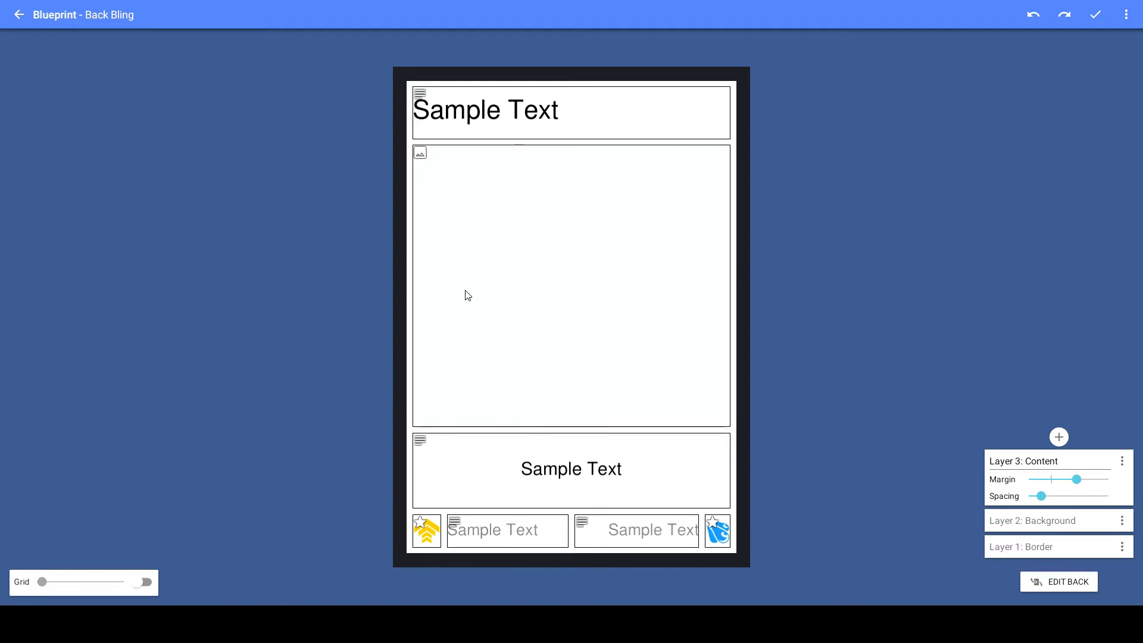
mouse_move(757, 145)
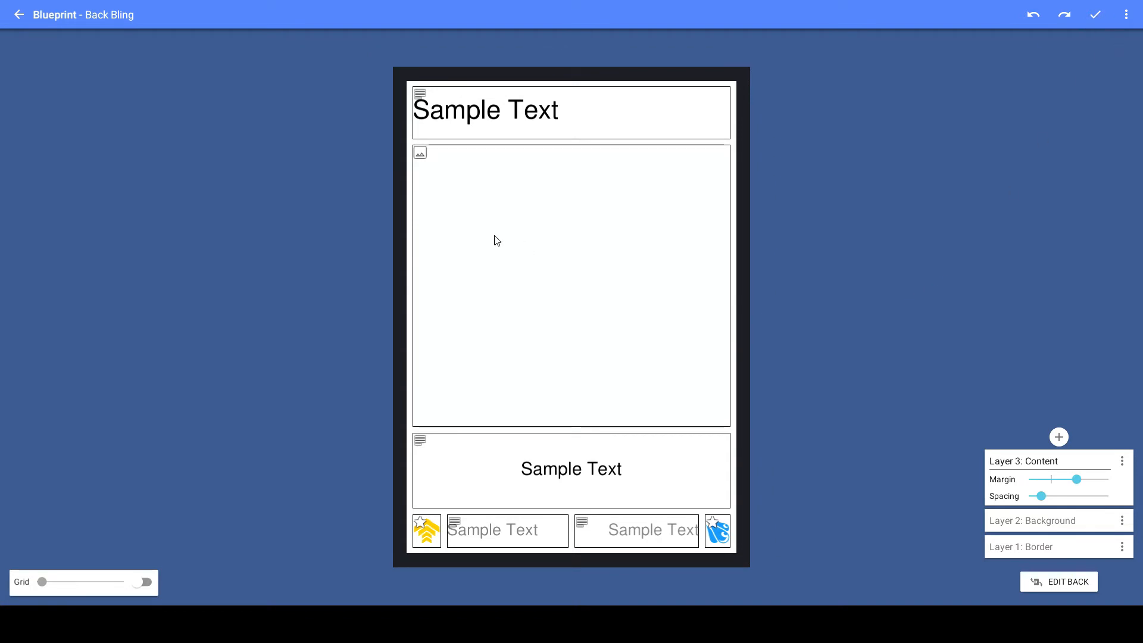
click(1033, 521)
click(622, 295)
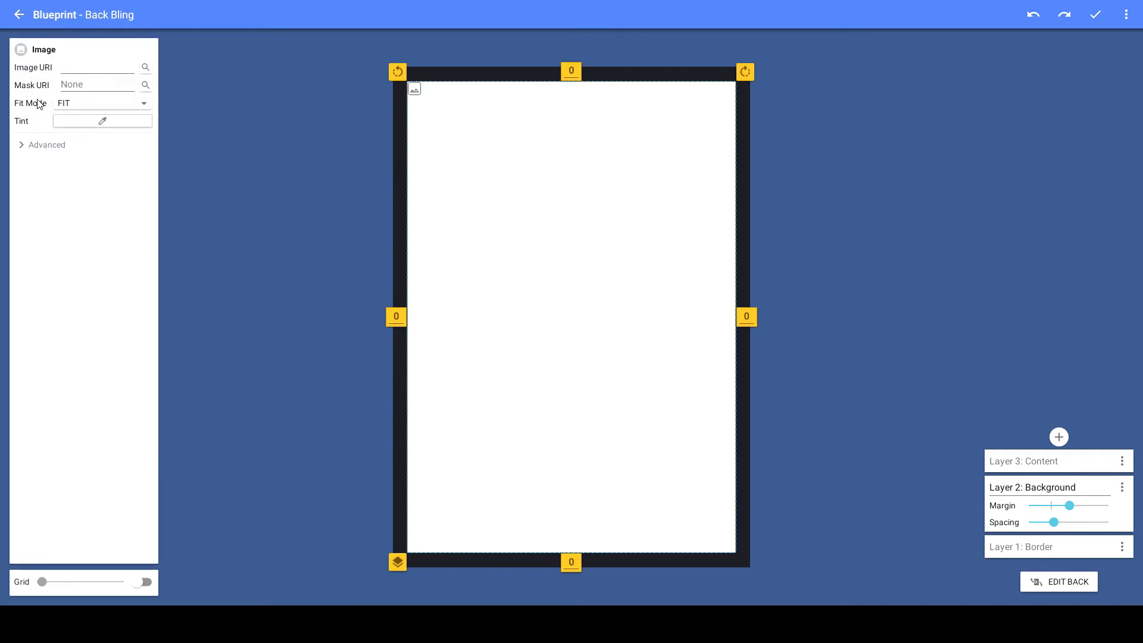
click(103, 122)
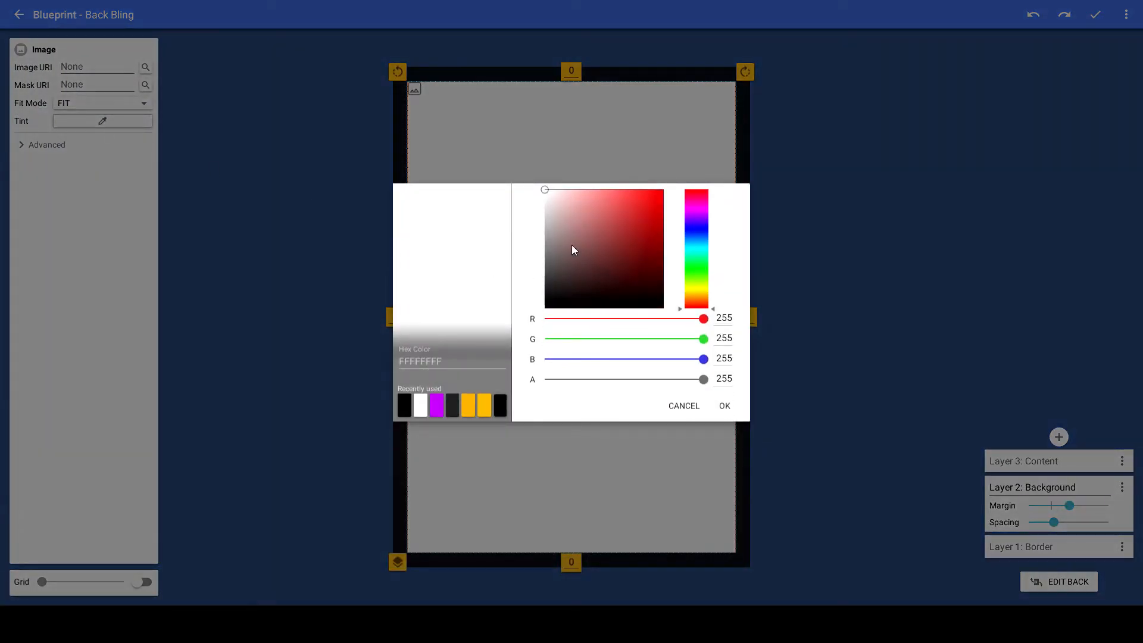
drag(543, 205, 541, 216)
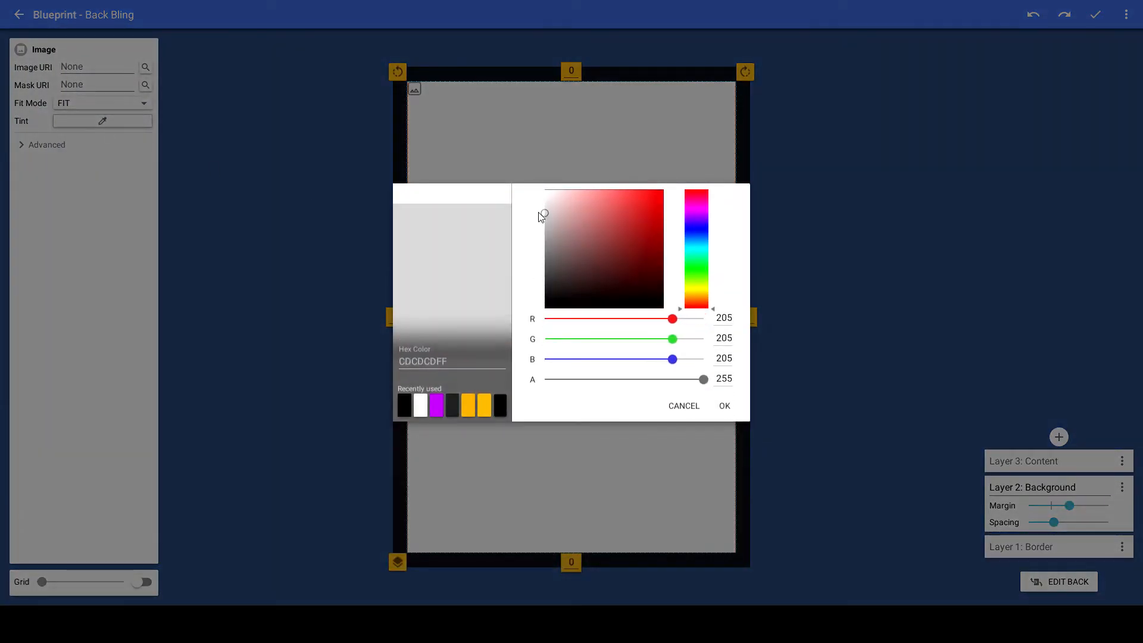
click(727, 406)
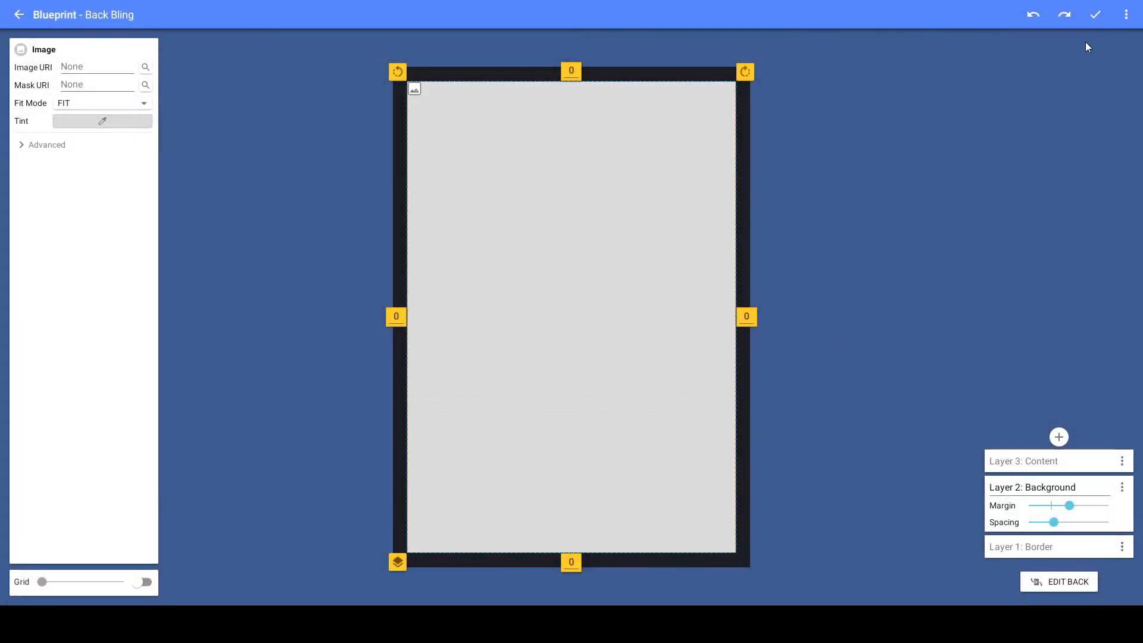
click(1005, 461)
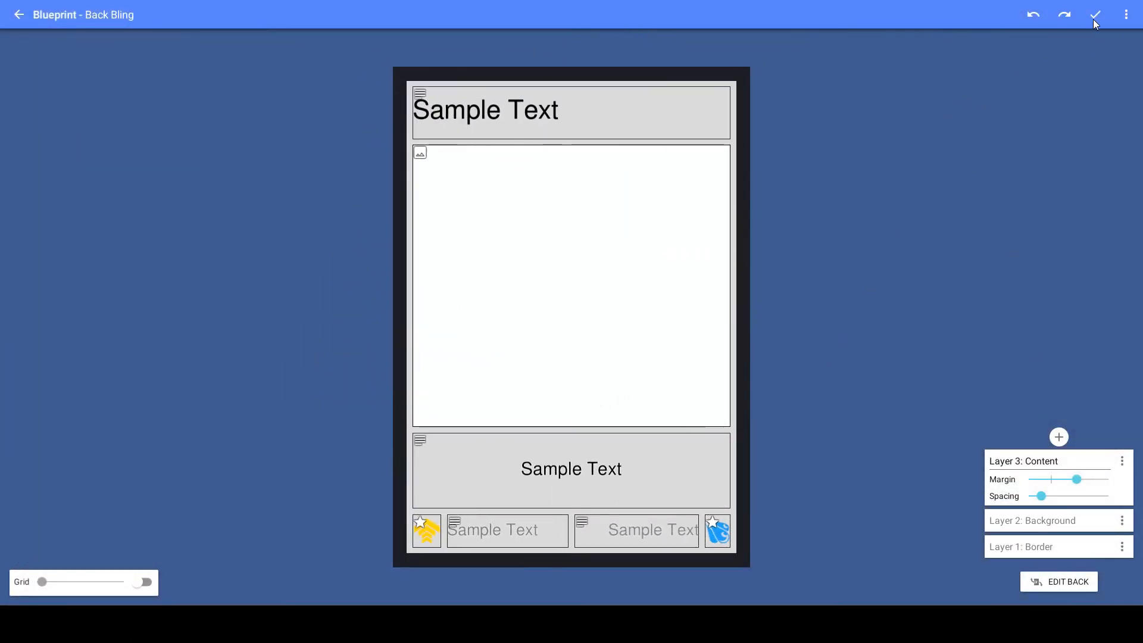
click(1095, 15)
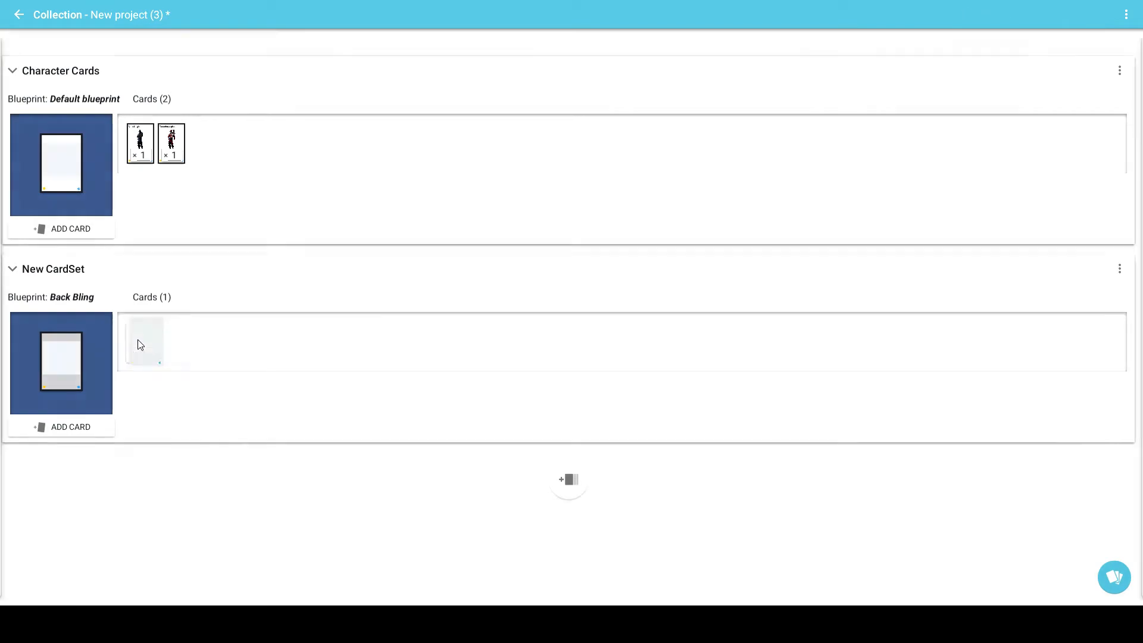
- Title the Back Bling card "Love Wings" and load the stone wings picture into its image field
click(140, 344)
click(419, 100)
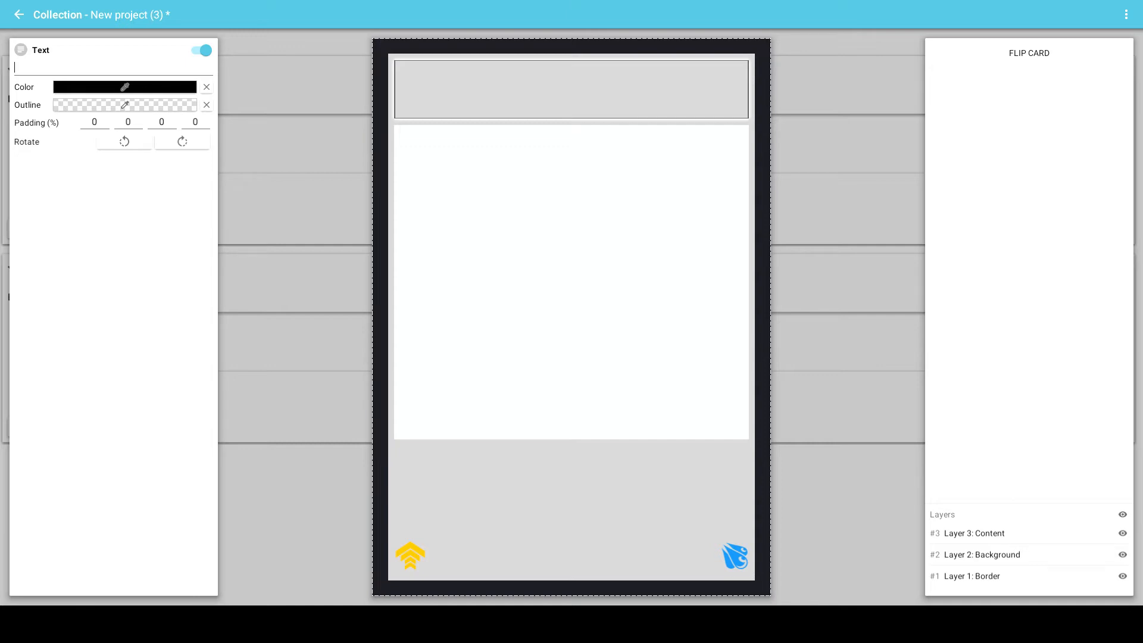
click(70, 71)
text(Love Wings)
click(416, 238)
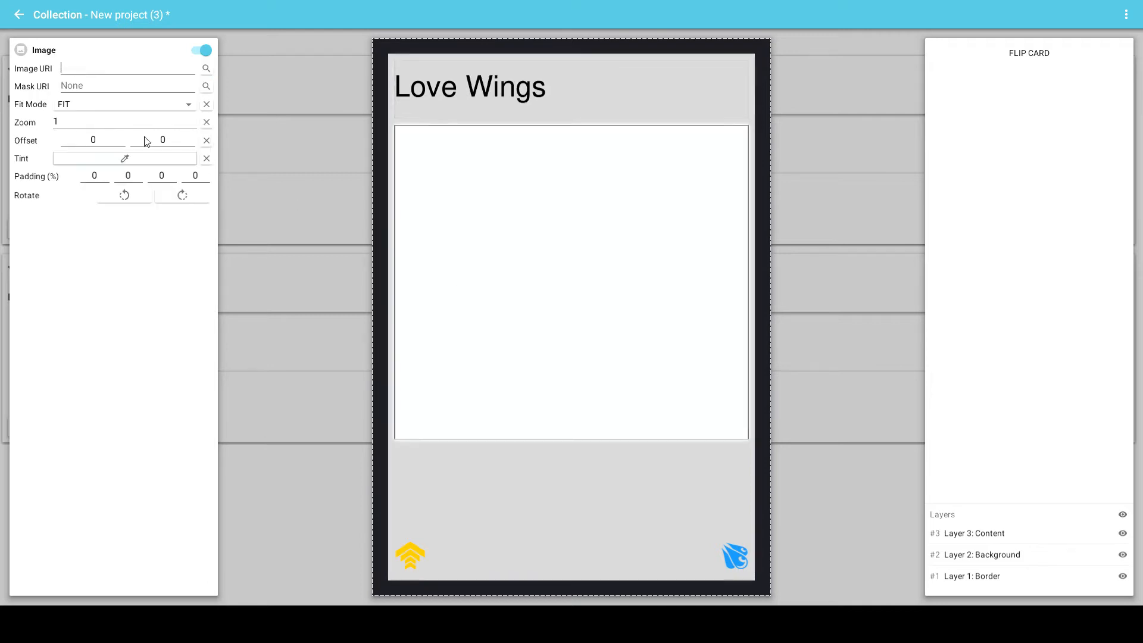
click(206, 68)
- Enter "Spread the love." as the Love Wings card's description
click(519, 489)
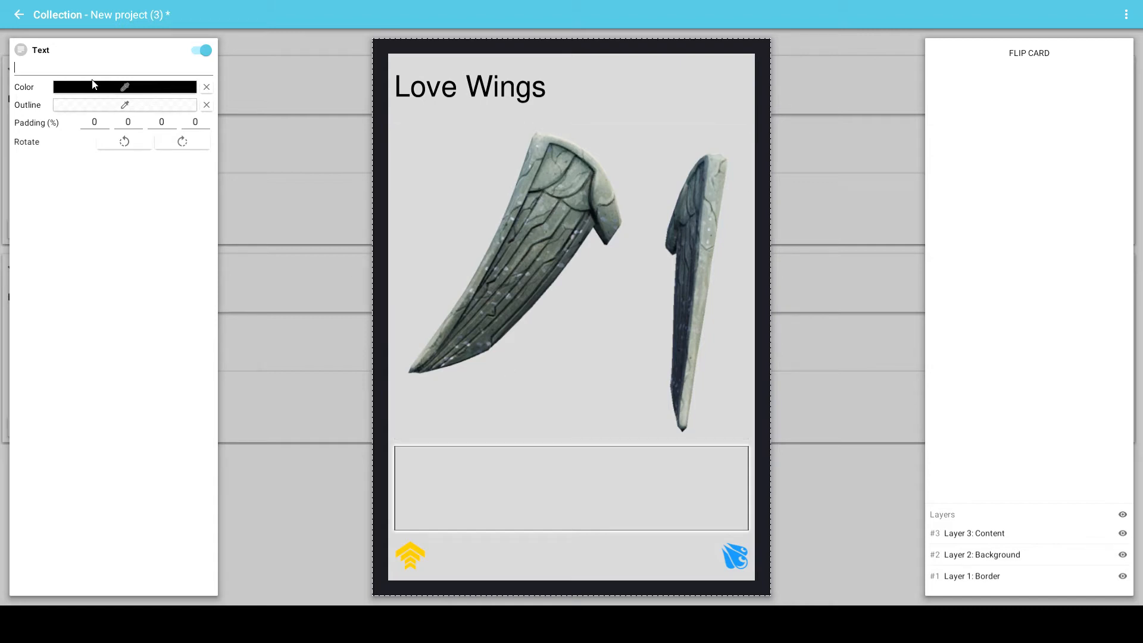
click(107, 70)
text(Spread the love.)
- Enter +5 beside the yellow icon and +40 beside the blue icon on the Love Wings card, and close the card
click(445, 562)
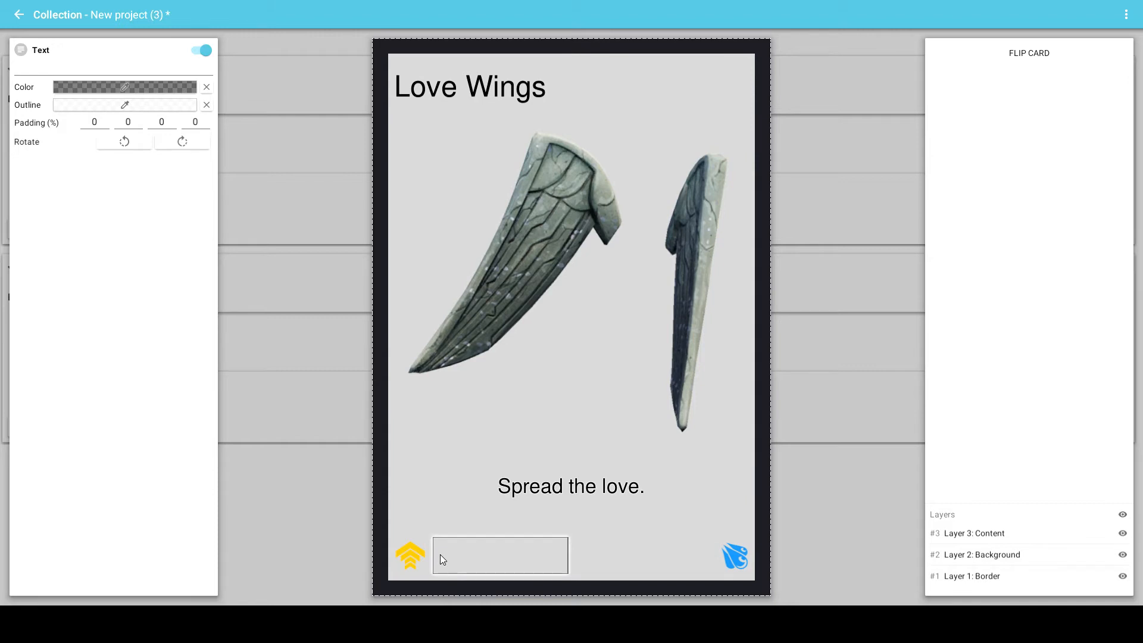
click(660, 563)
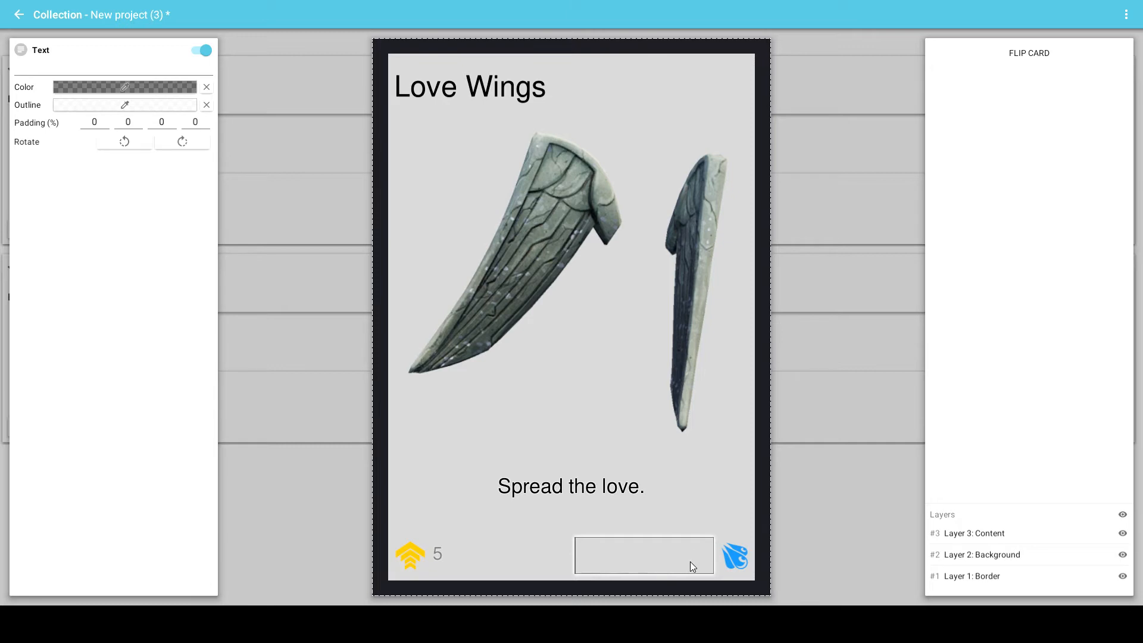
click(460, 564)
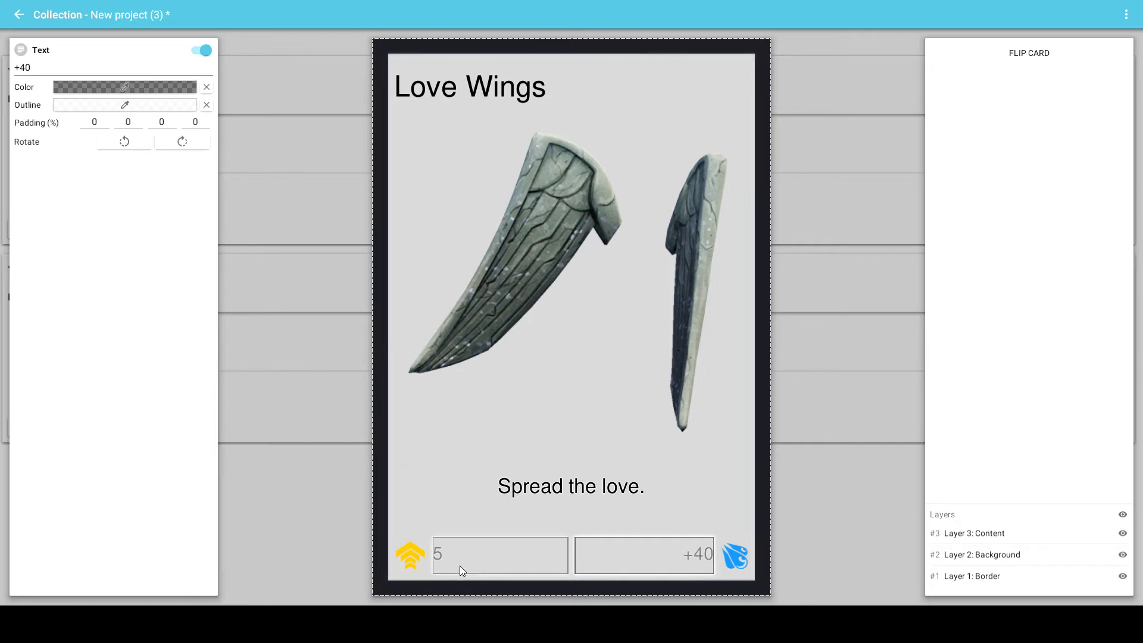
click(35, 70)
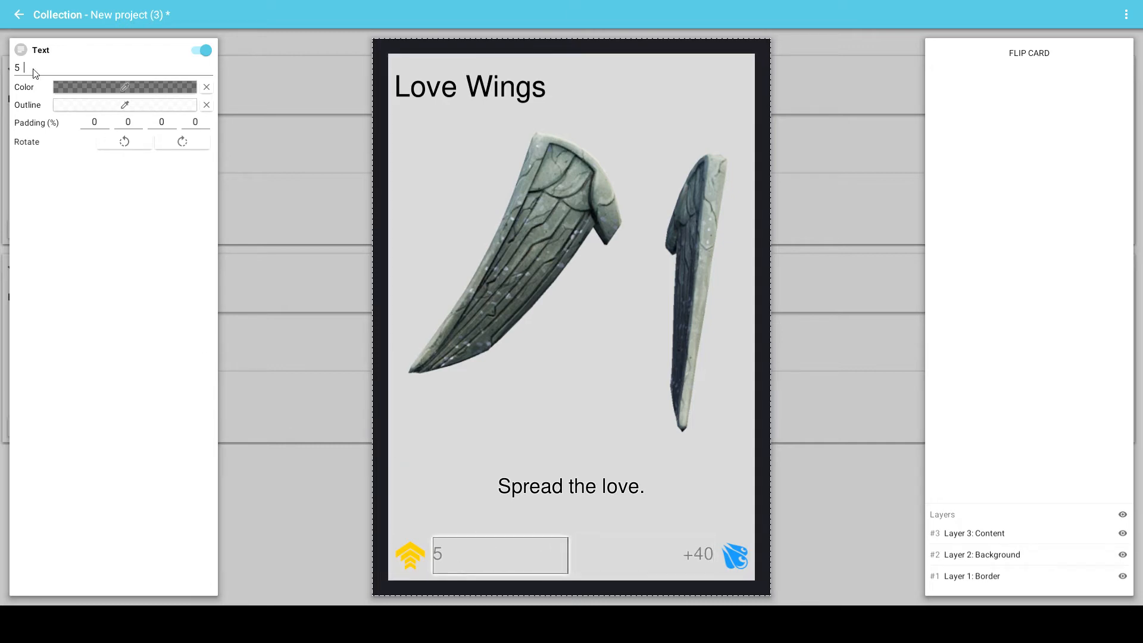
key(BackSpace)
text(+5)
key(Escape)
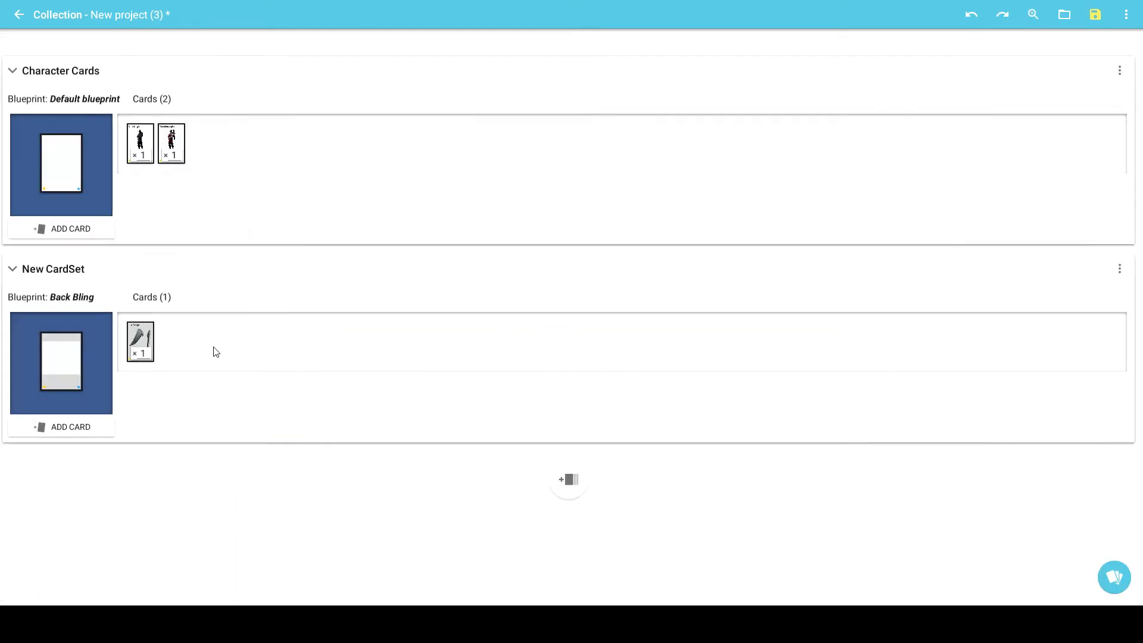
- Set the Love Wings card's quantity to 4 and rename its card set to "Back Blings"
click(143, 354)
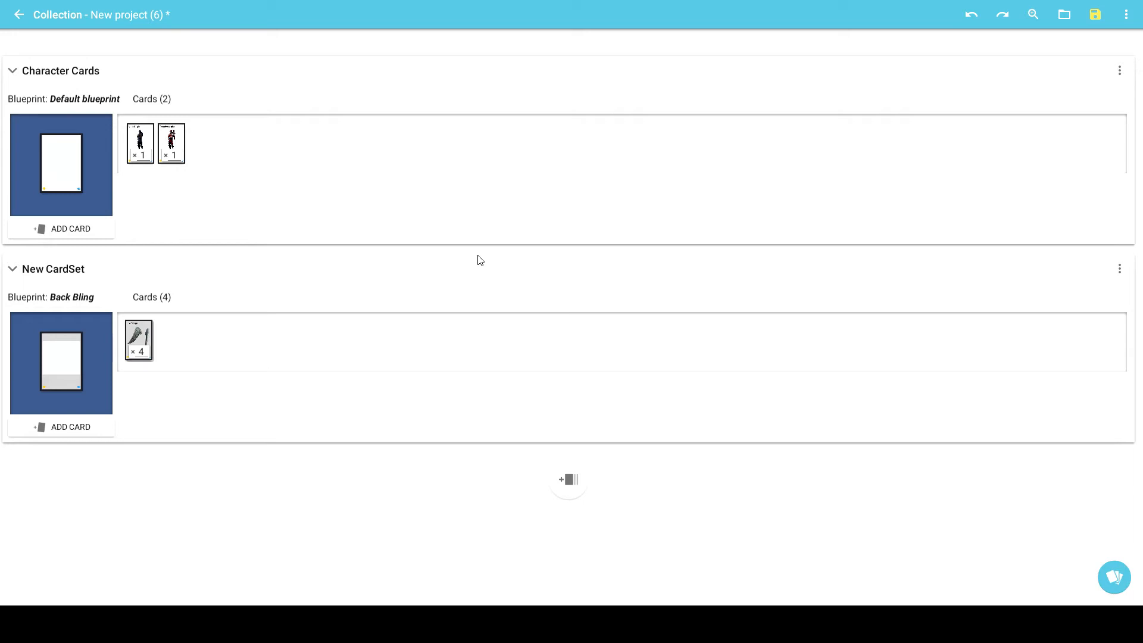
click(75, 271)
text(Back Bling)
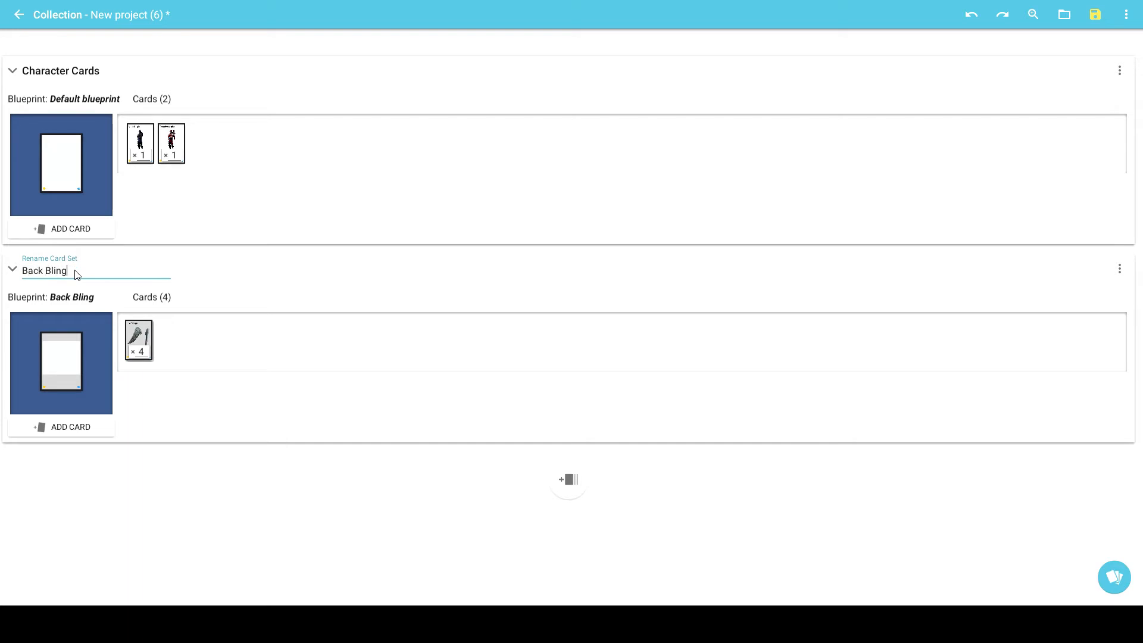
text(s)
key(Return)
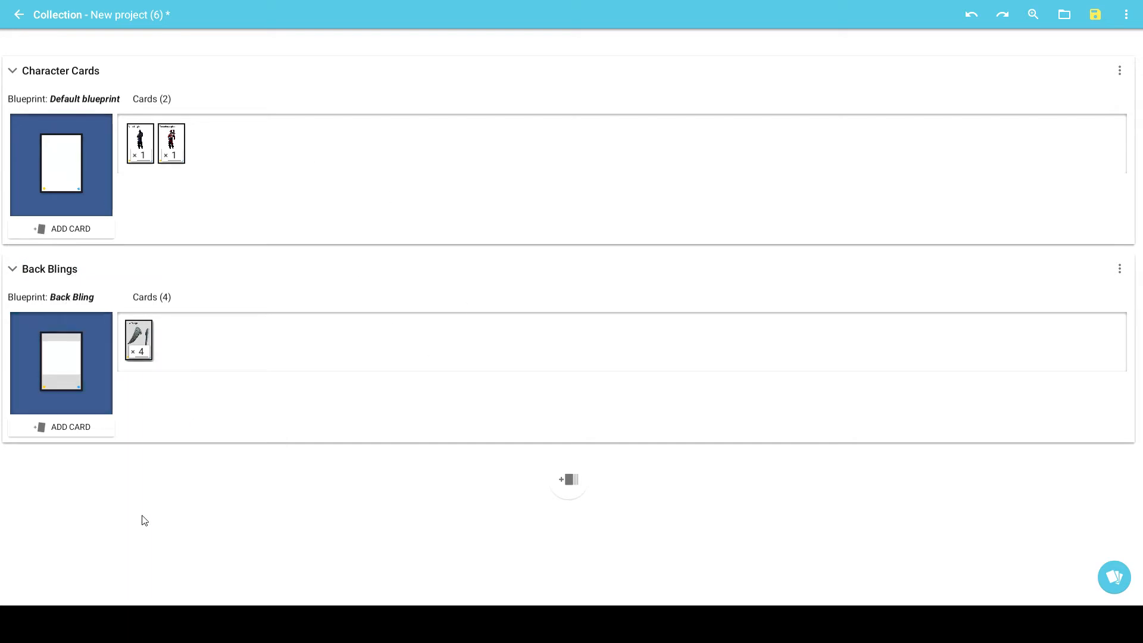
- Add another card set from a duplicate of the Default blueprint, naming the copy "Weapons"
click(567, 484)
scroll(581, 305, down, 1)
scroll(580, 304, up, 1)
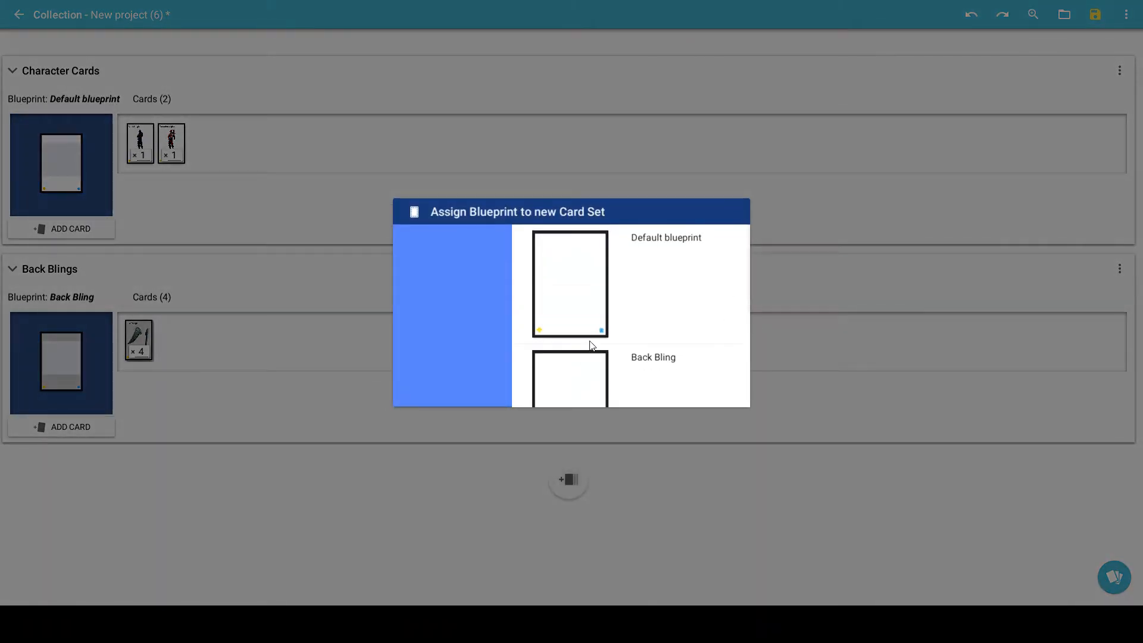
click(575, 309)
click(576, 357)
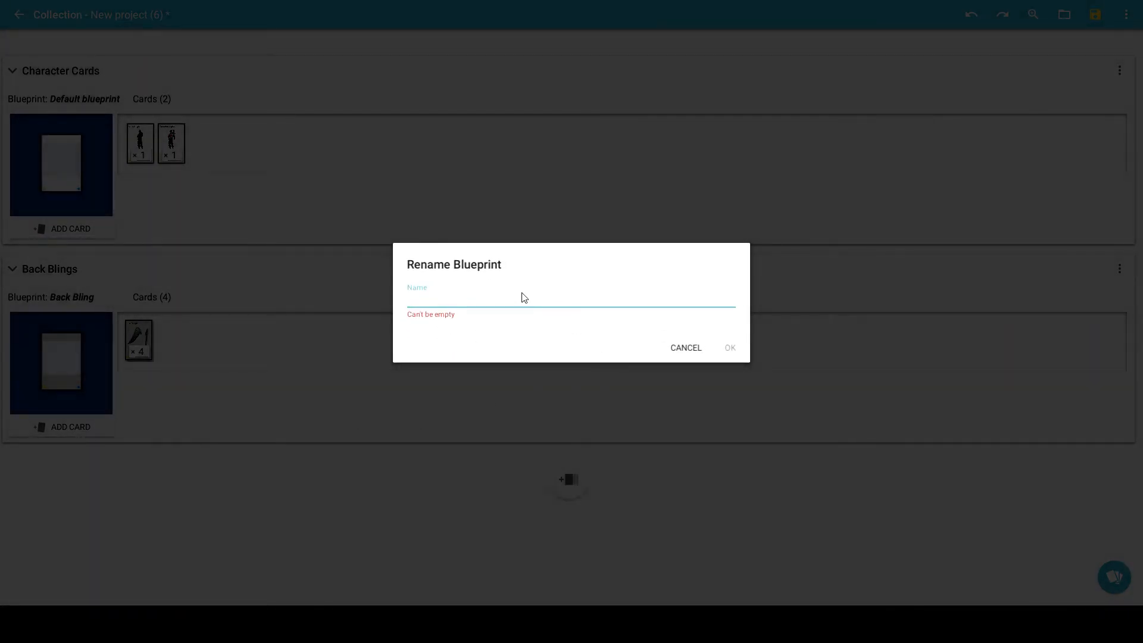
text(Weapon)
key(BackSpace)
text(ons)
key(Return)
key(Return)
- Delete the last of the two new card sets that use the Weapons blueprint
scroll(492, 304, down, 3)
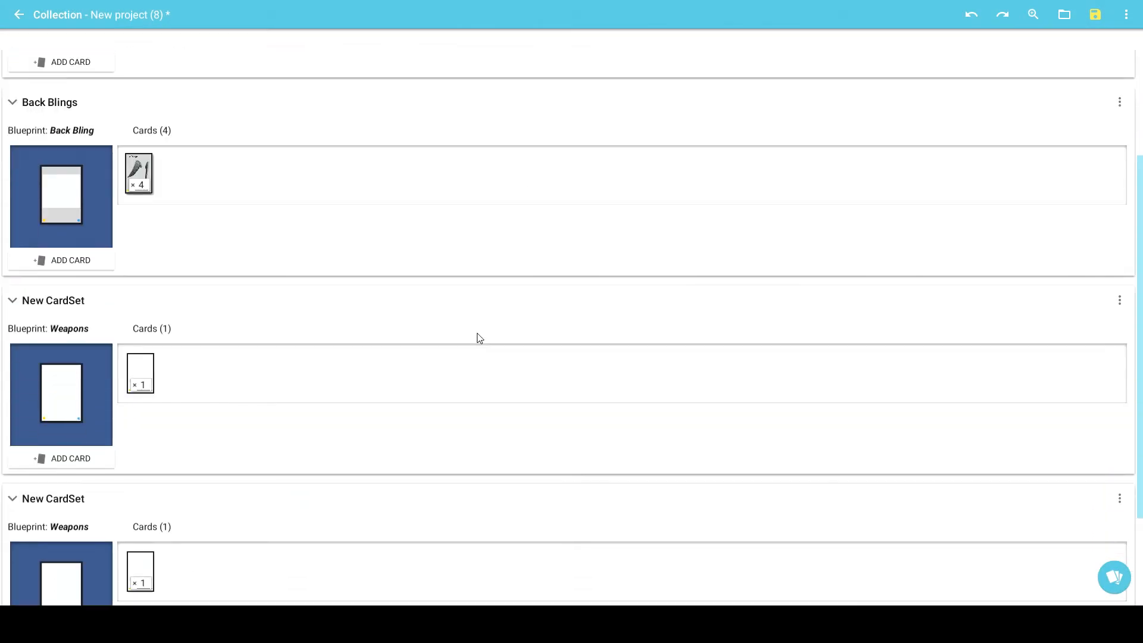
scroll(480, 338, down, 2)
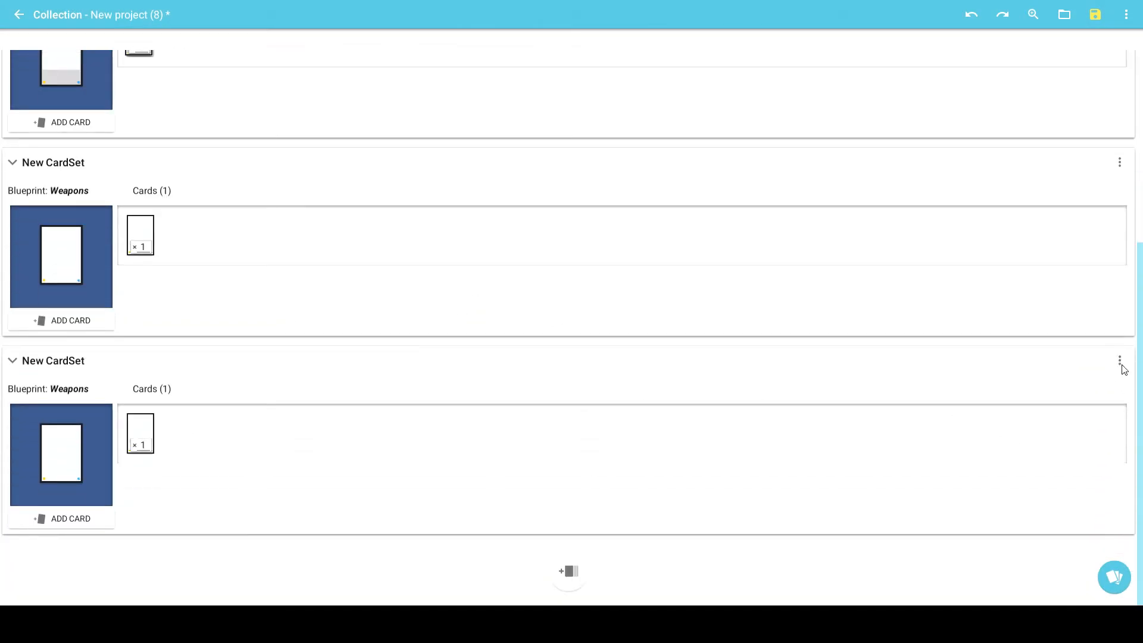
click(1119, 361)
click(1071, 456)
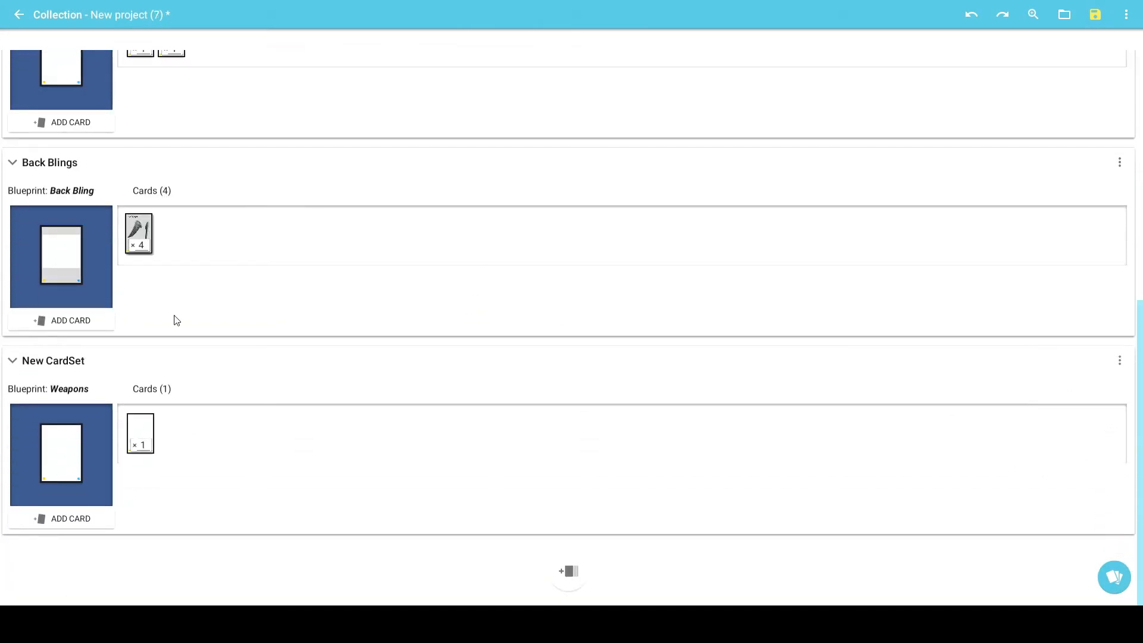
- In the Weapons blueprint, merge the centred text area into the picture area above it and set the merged area to Image
click(77, 458)
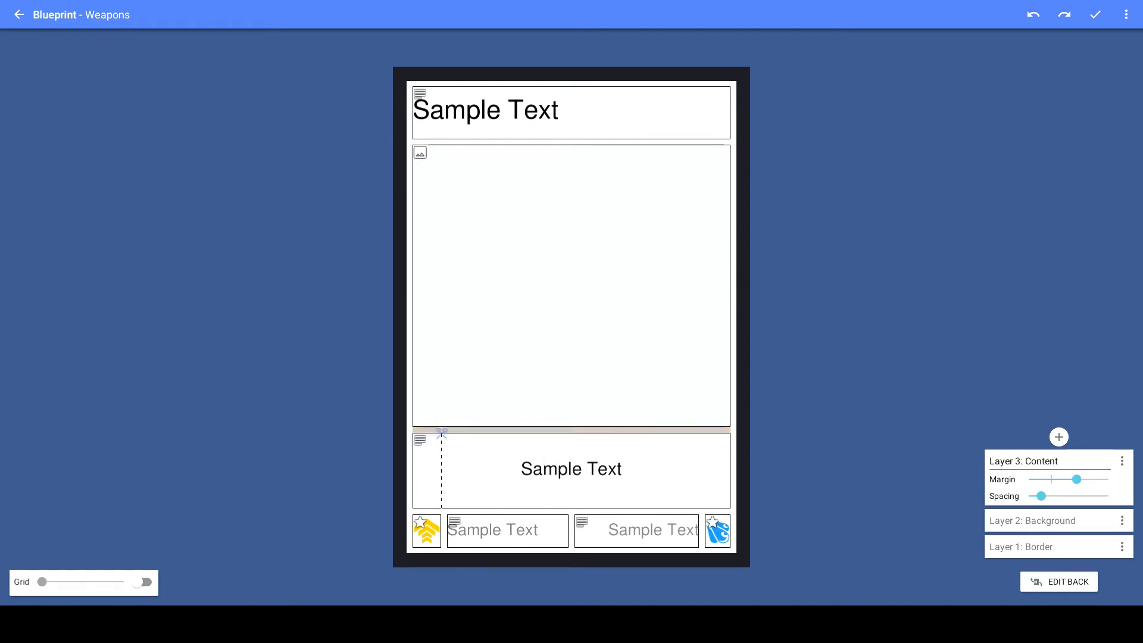
click(477, 451)
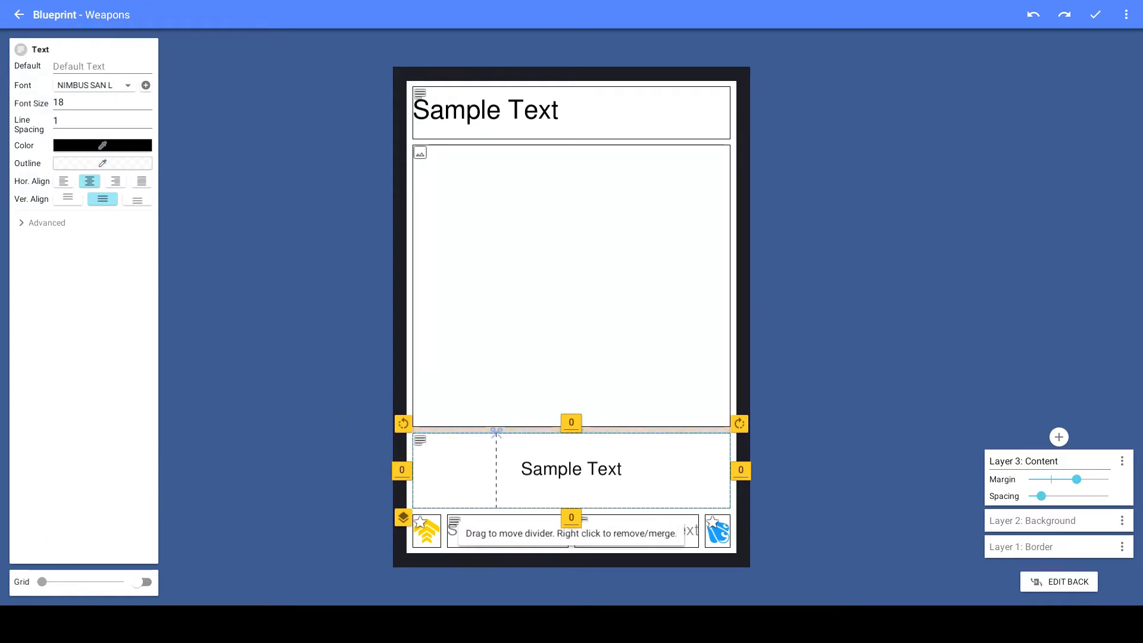
click(496, 470)
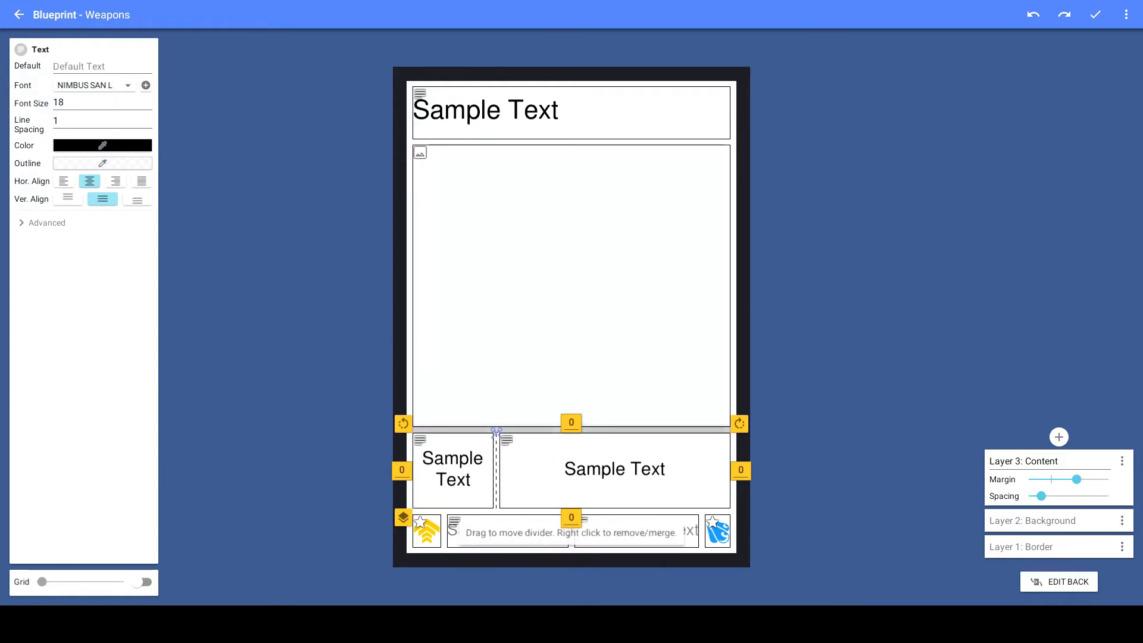
right_click(492, 467)
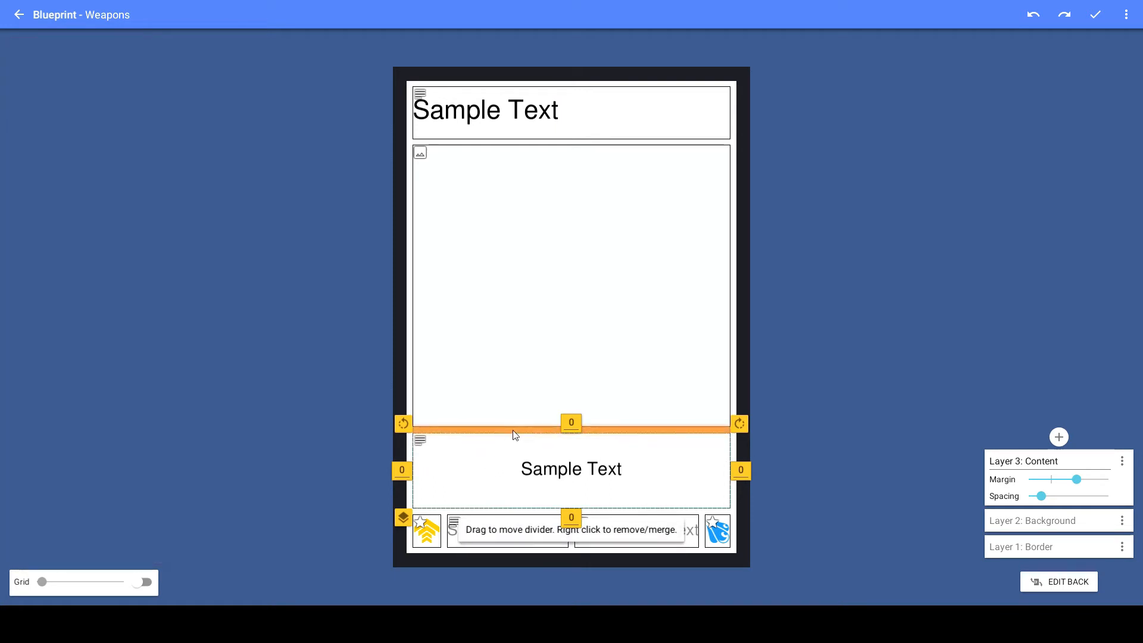
right_click(515, 434)
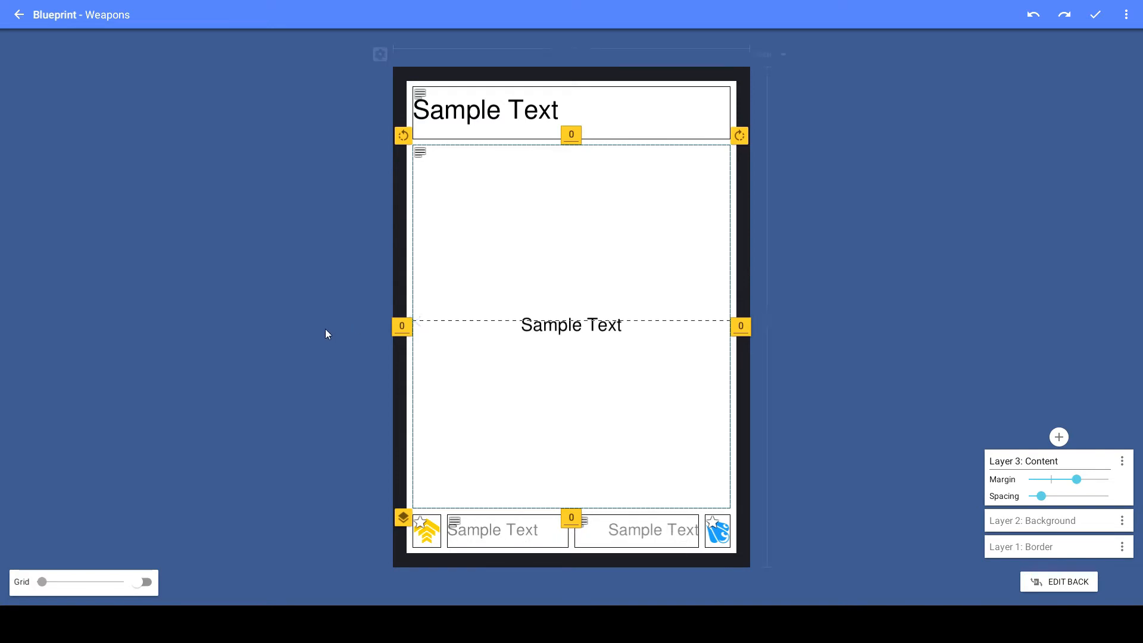
click(473, 169)
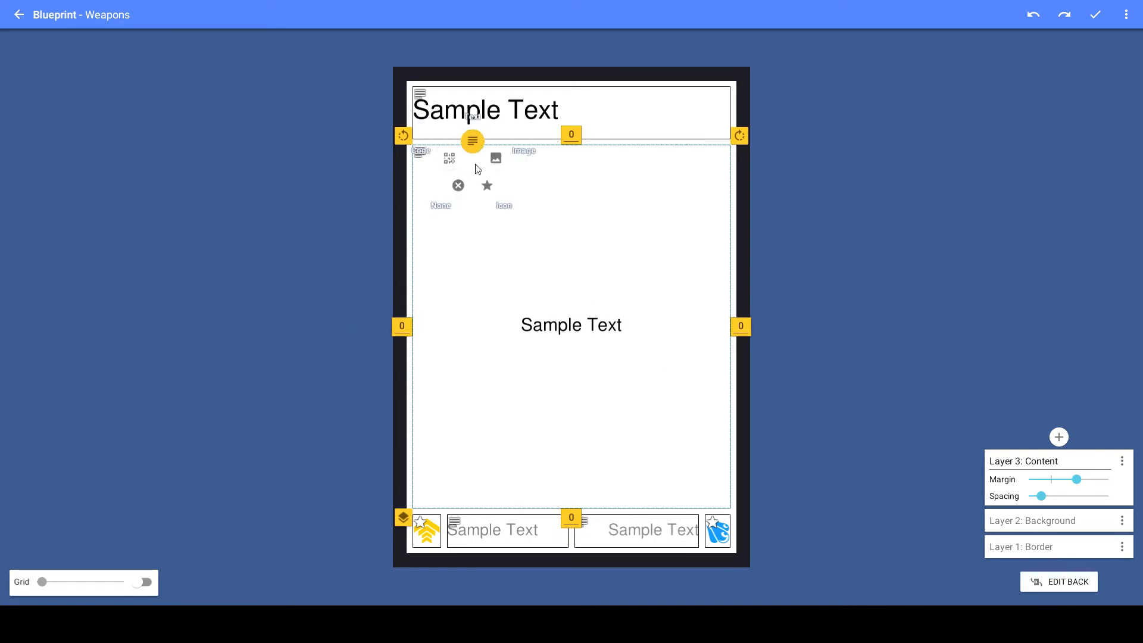
click(496, 157)
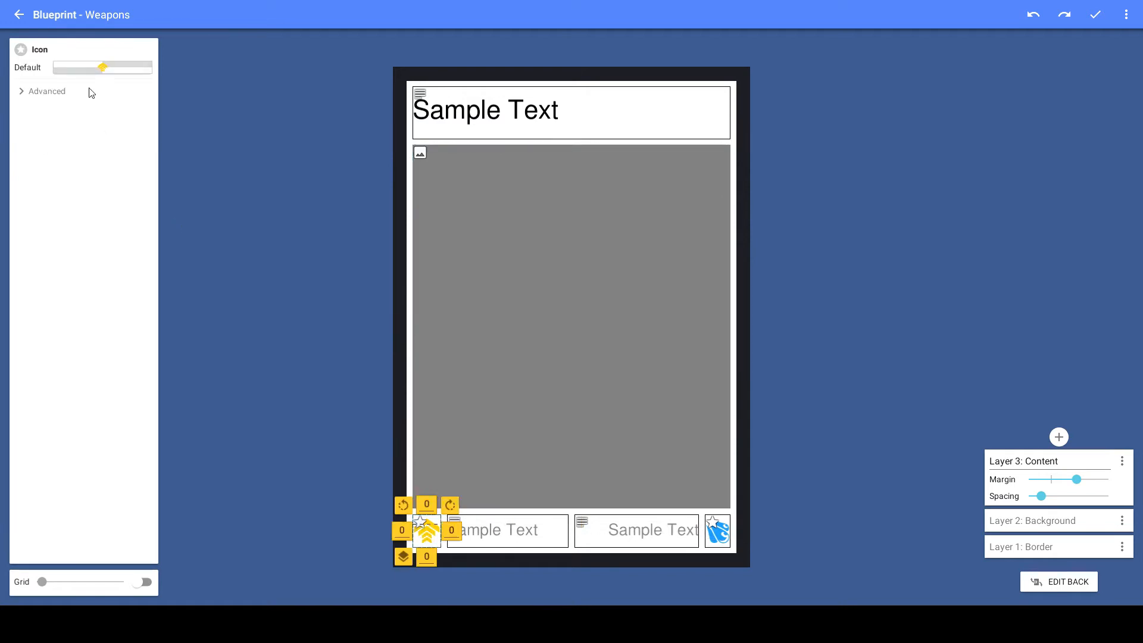
- Replace the blueprint's yellow upgrade icon with the st1_attack sword icon and colour it red
click(100, 70)
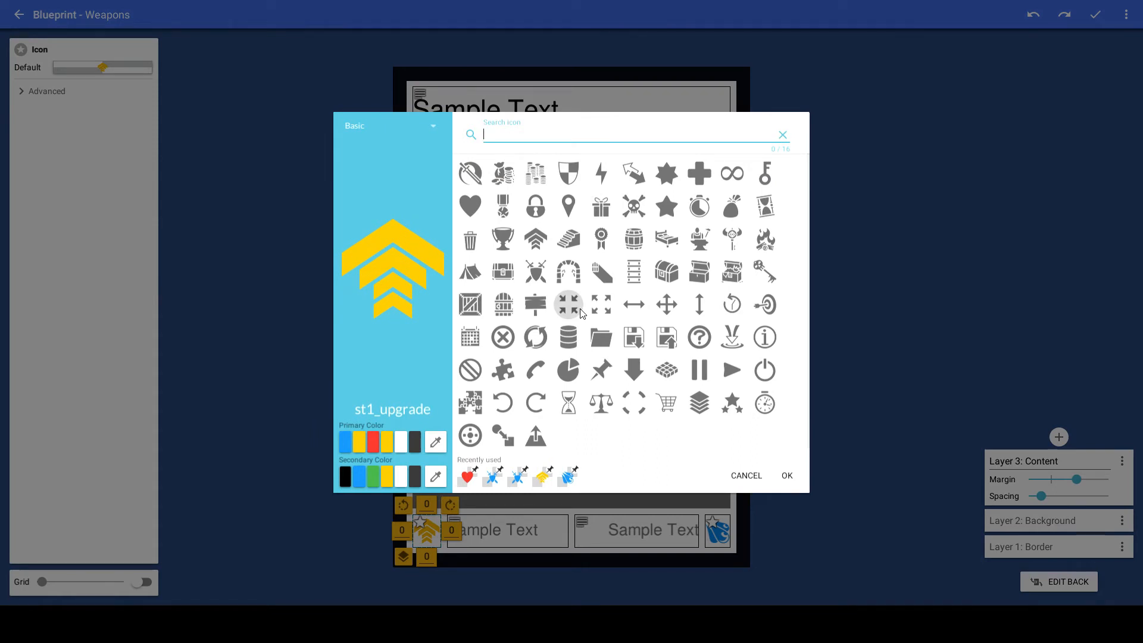
click(470, 173)
click(373, 438)
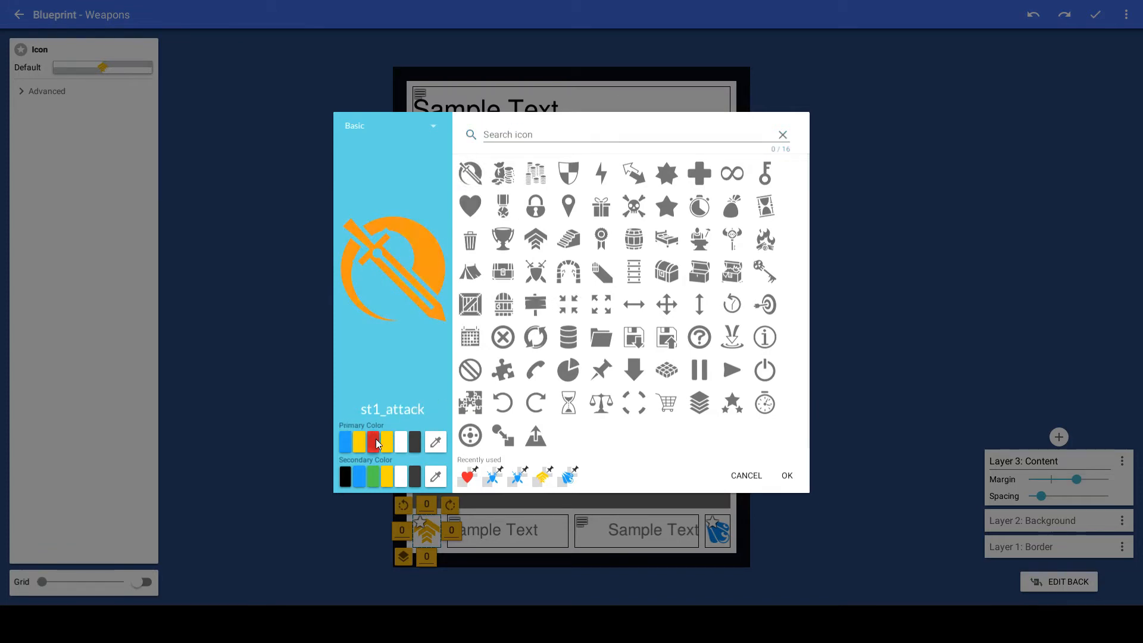
click(778, 485)
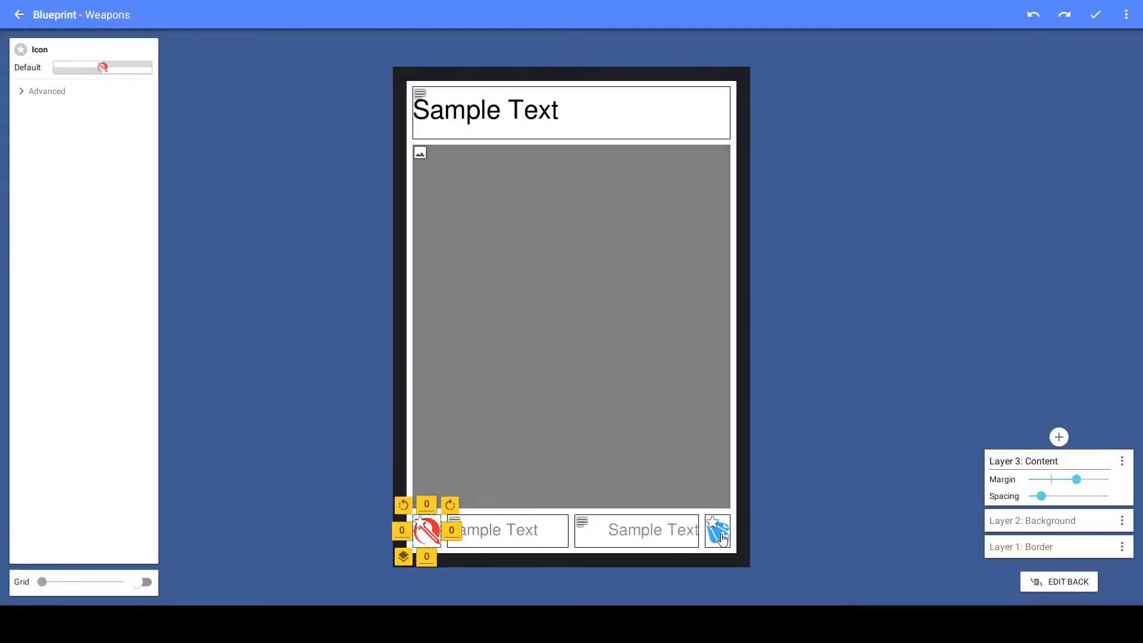
- Search the icons for "arr" and replace the blue drops icon with ma8_energy_arrow in dark grey
click(720, 536)
click(721, 535)
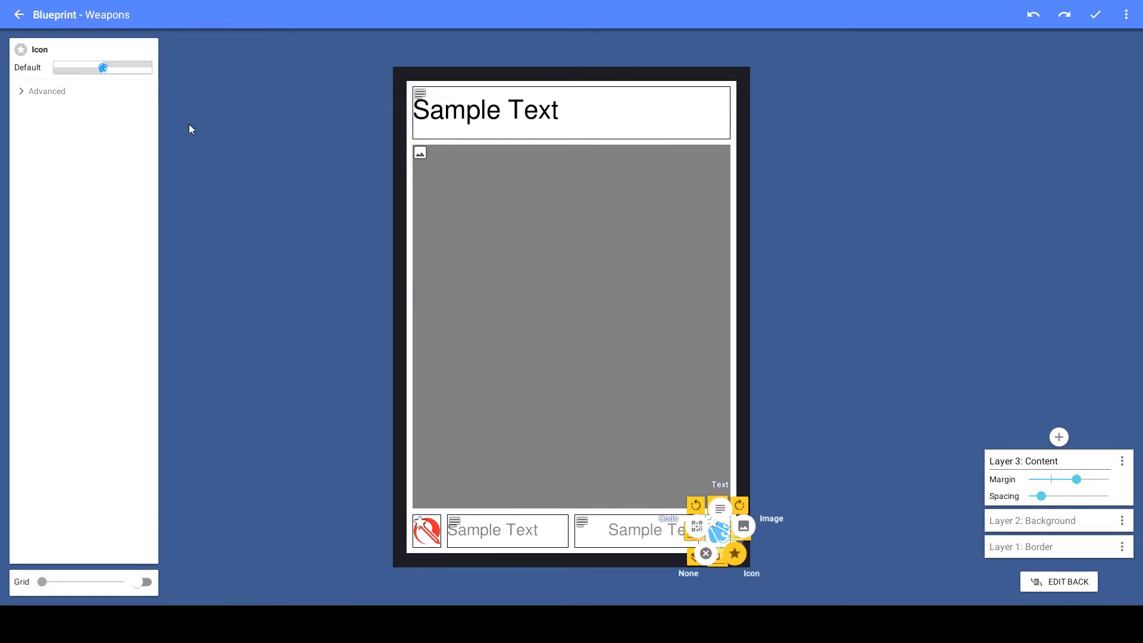
click(119, 70)
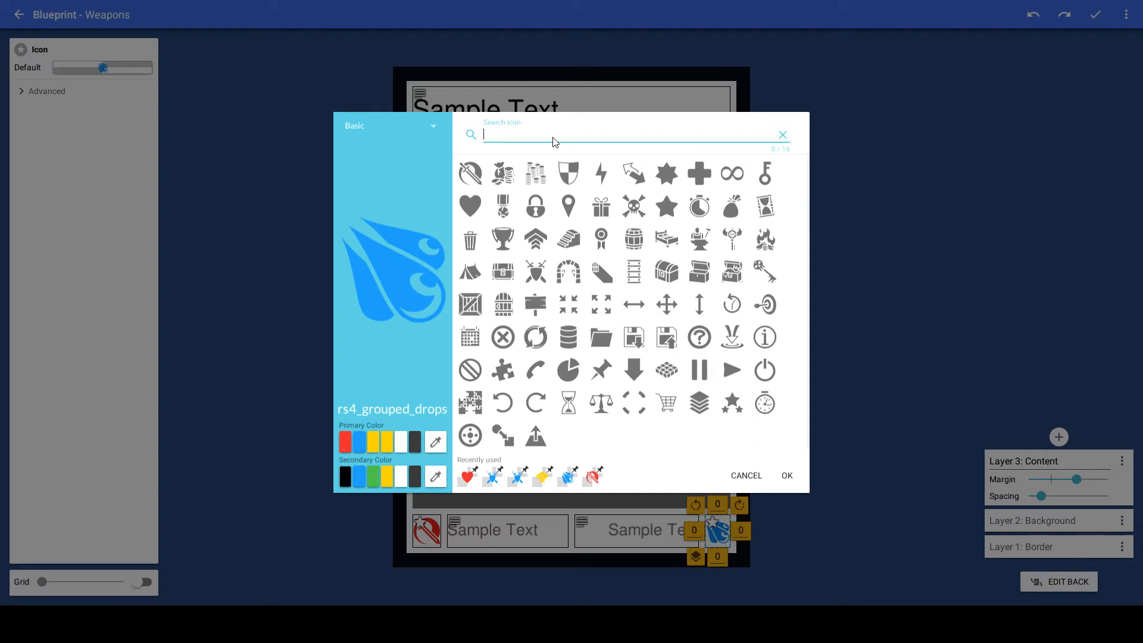
text(arr)
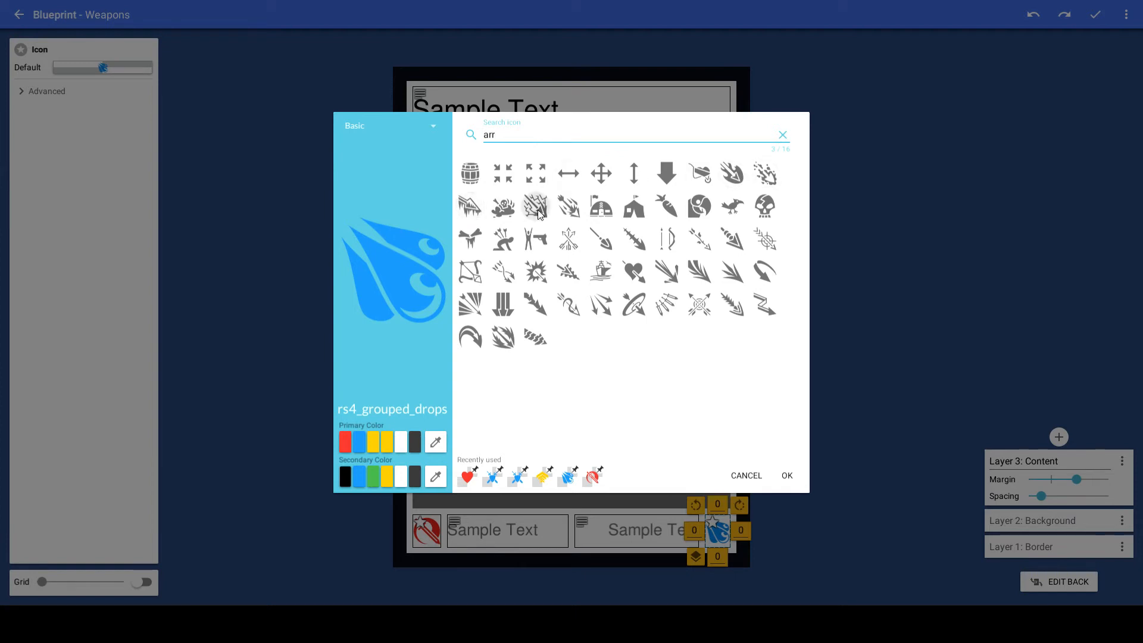
click(578, 210)
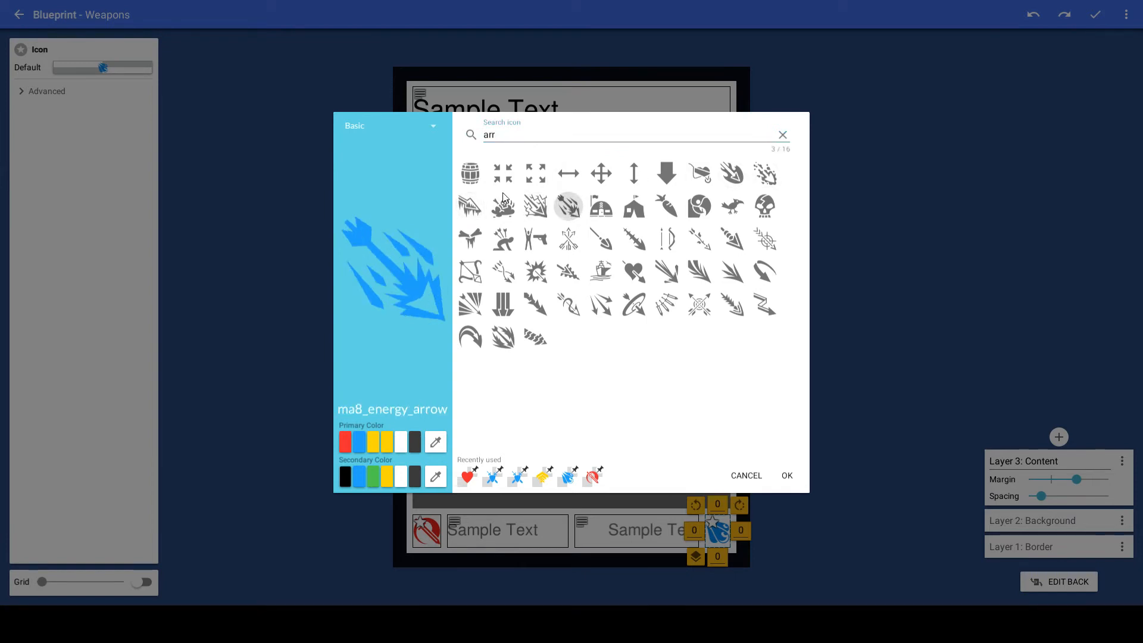
click(436, 449)
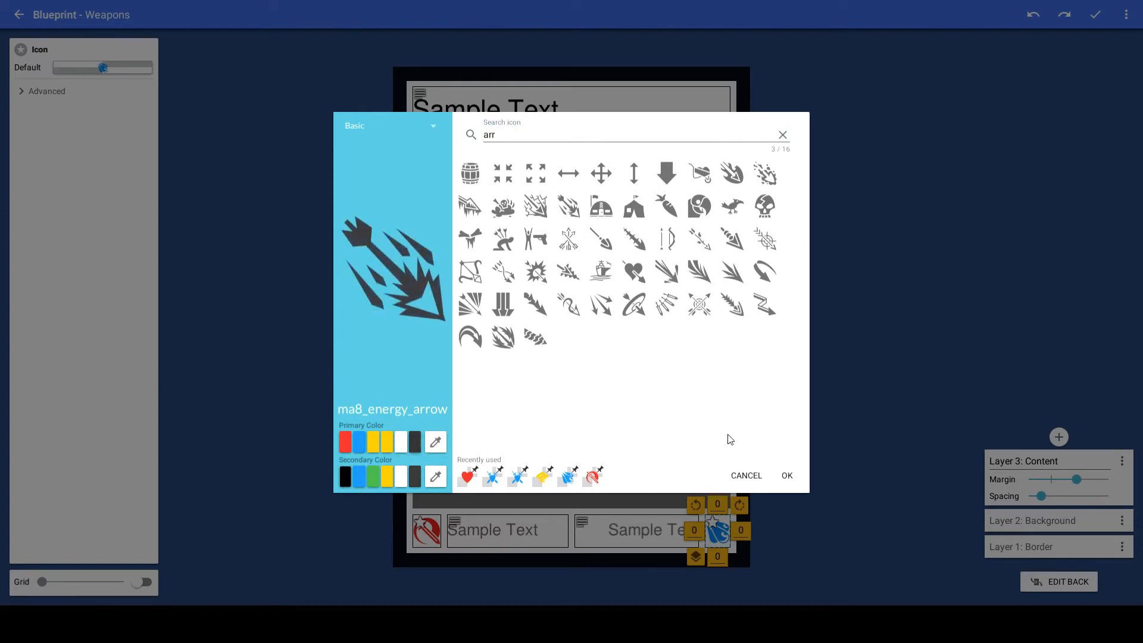
click(785, 474)
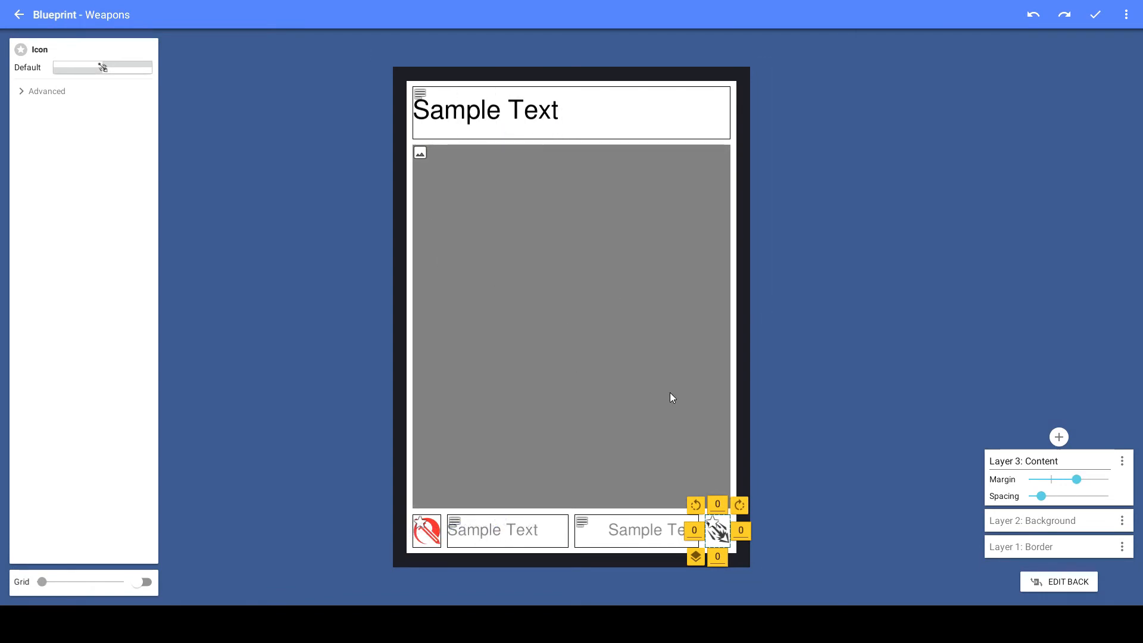
- Split the Background layer horizontally near the lower edge of the title area, comparing its position with the Content layer
click(1053, 520)
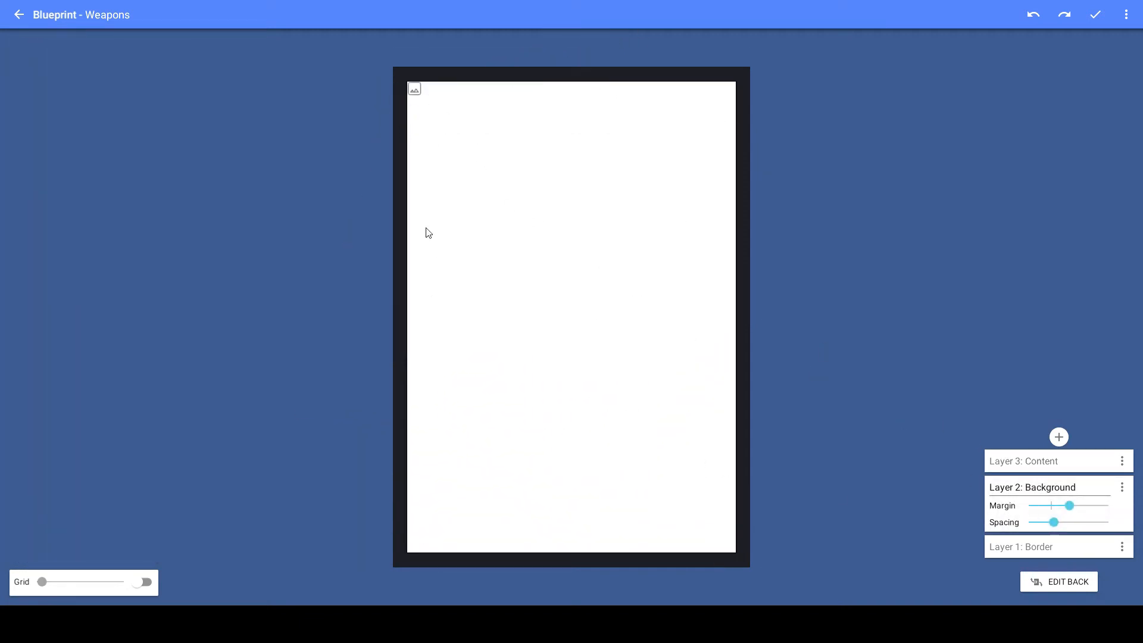
click(1000, 460)
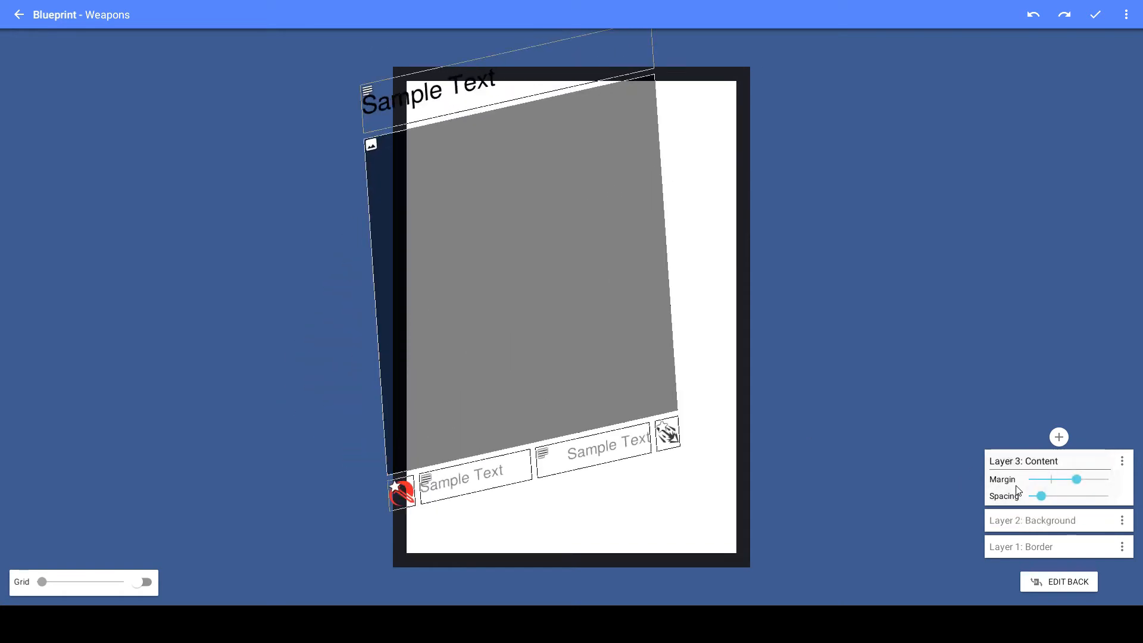
click(1016, 520)
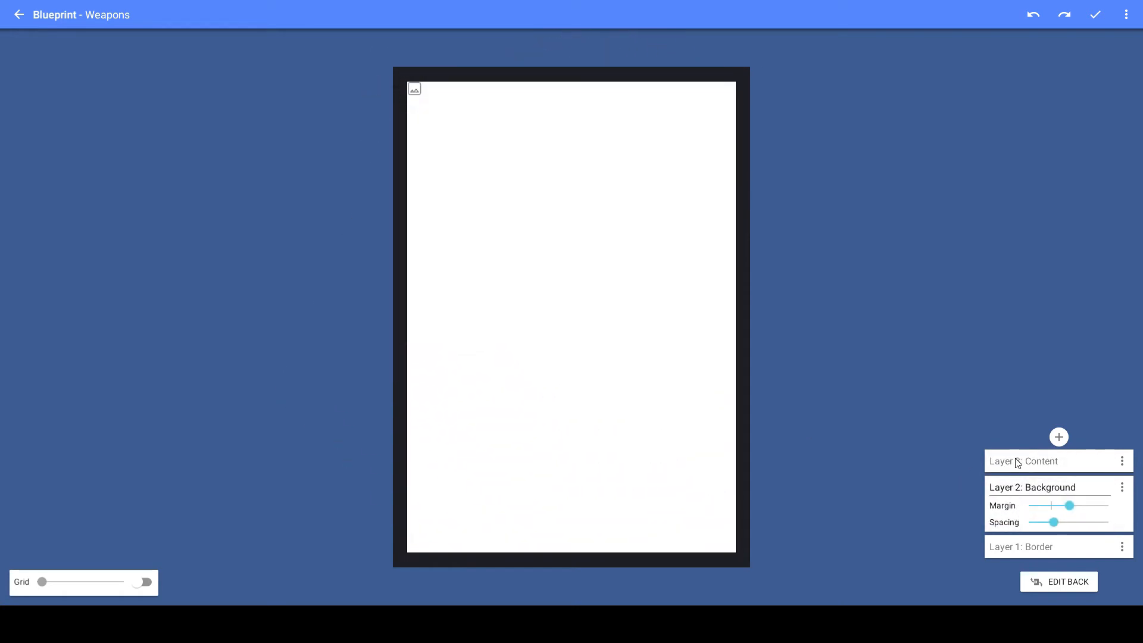
click(1018, 462)
click(1016, 519)
click(410, 131)
click(1000, 461)
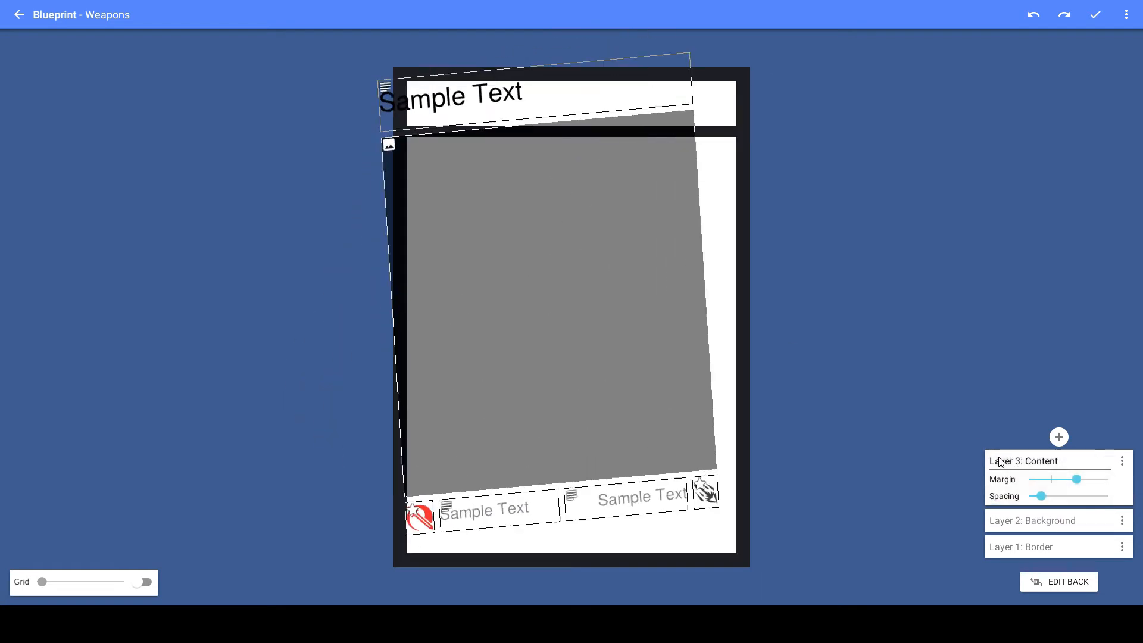
- Split the Background layer horizontally again near the icon row and check the division against the Content layer
click(1012, 519)
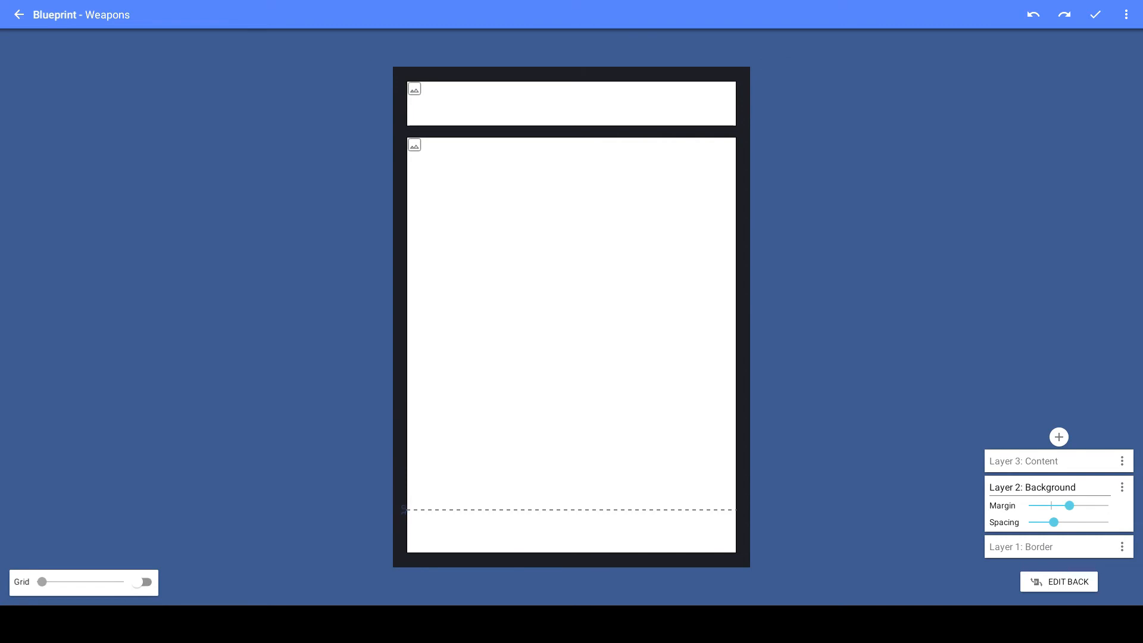
click(405, 510)
click(1031, 467)
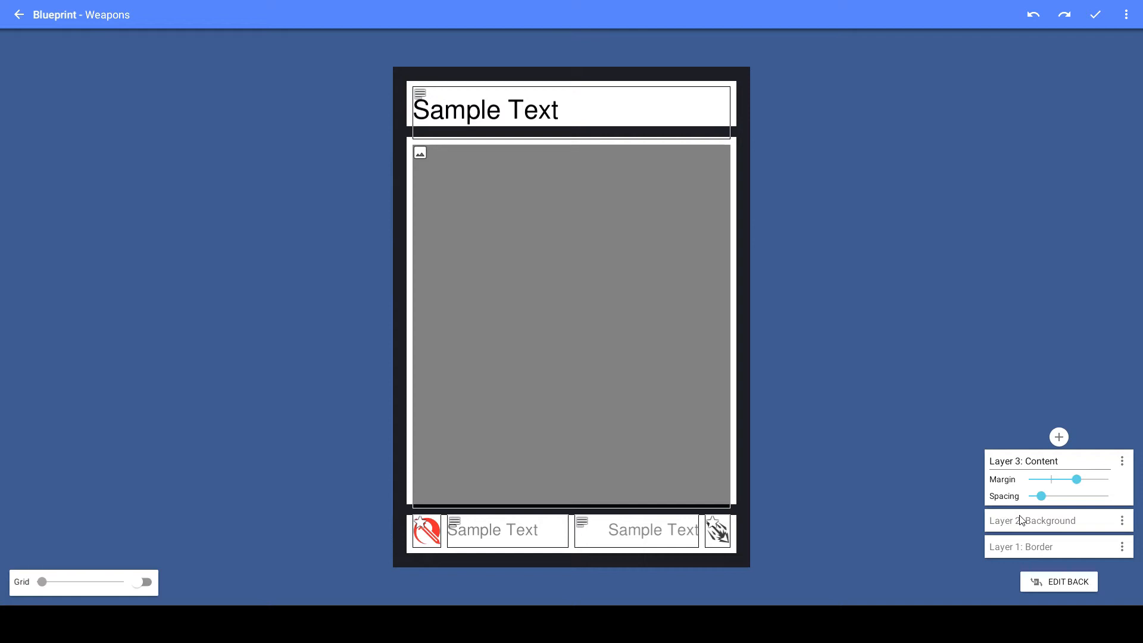
click(1020, 520)
click(1021, 465)
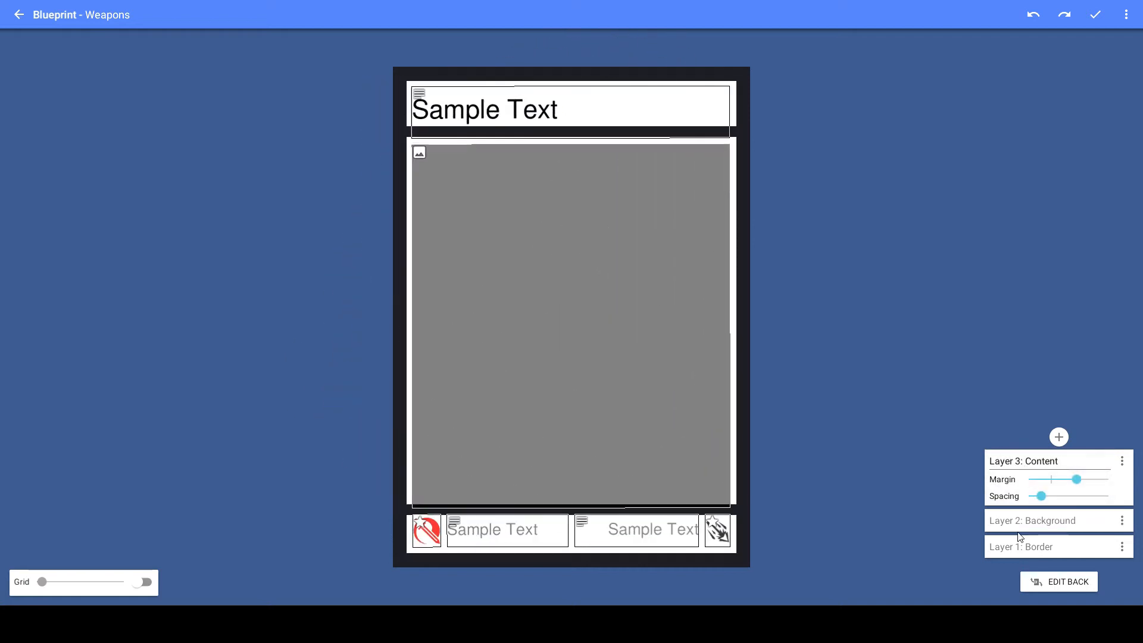
- Shift the Background layer's upper divider slightly down to line up with the title box's lower edge
click(1009, 517)
drag(537, 132, 539, 137)
click(1028, 465)
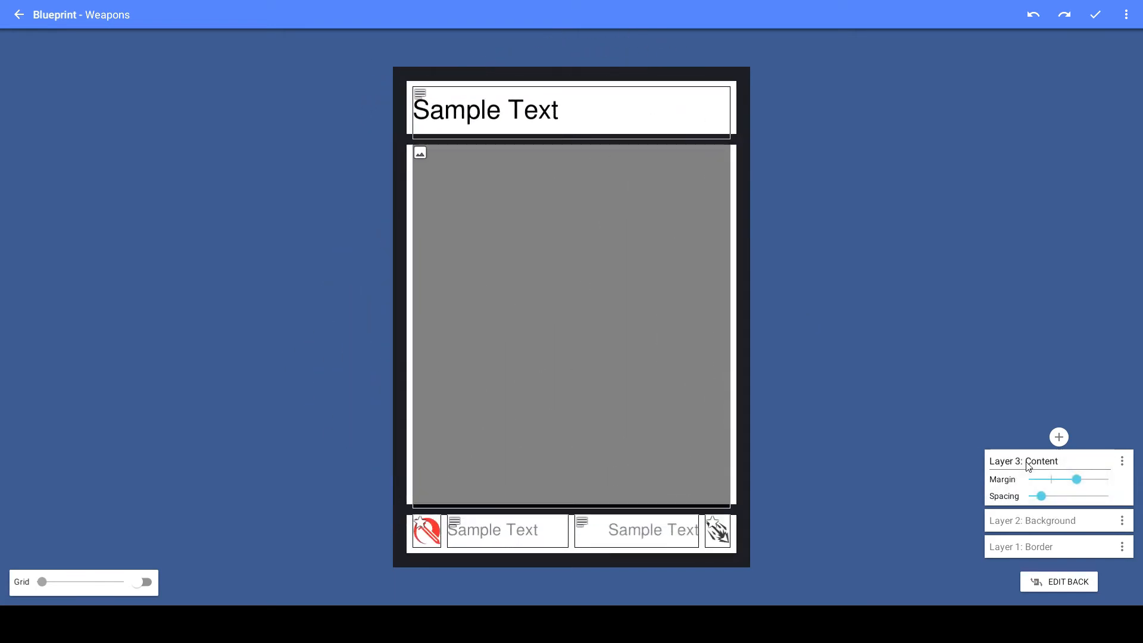
- Adjust the Background layer's lower divider so it sits just above the icon row, and save the Weapons blueprint
click(1028, 522)
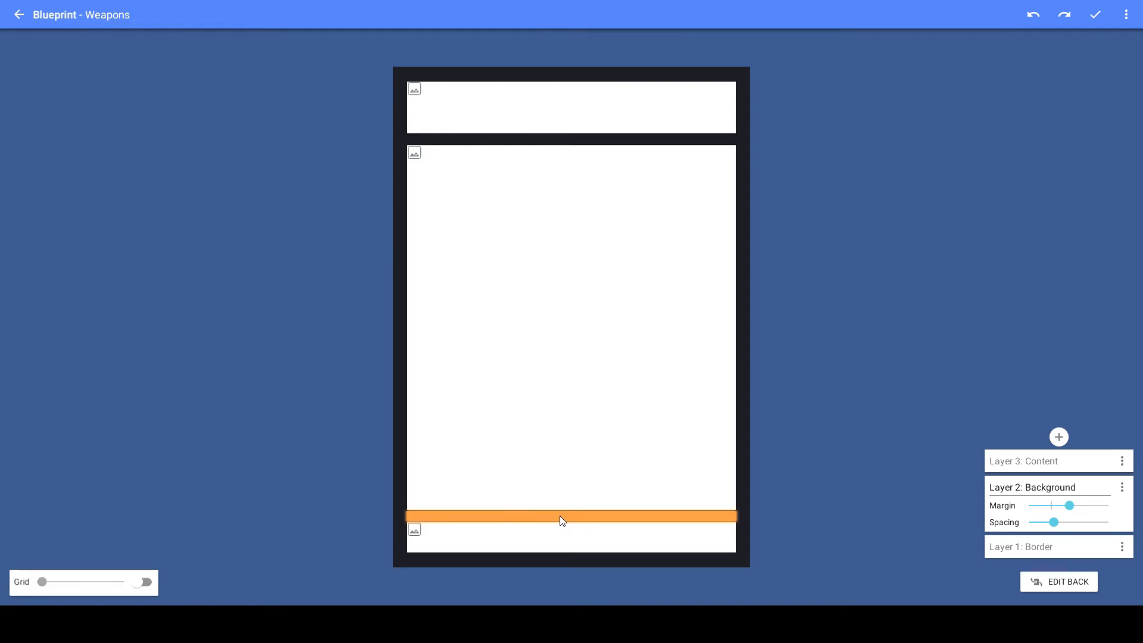
click(1016, 467)
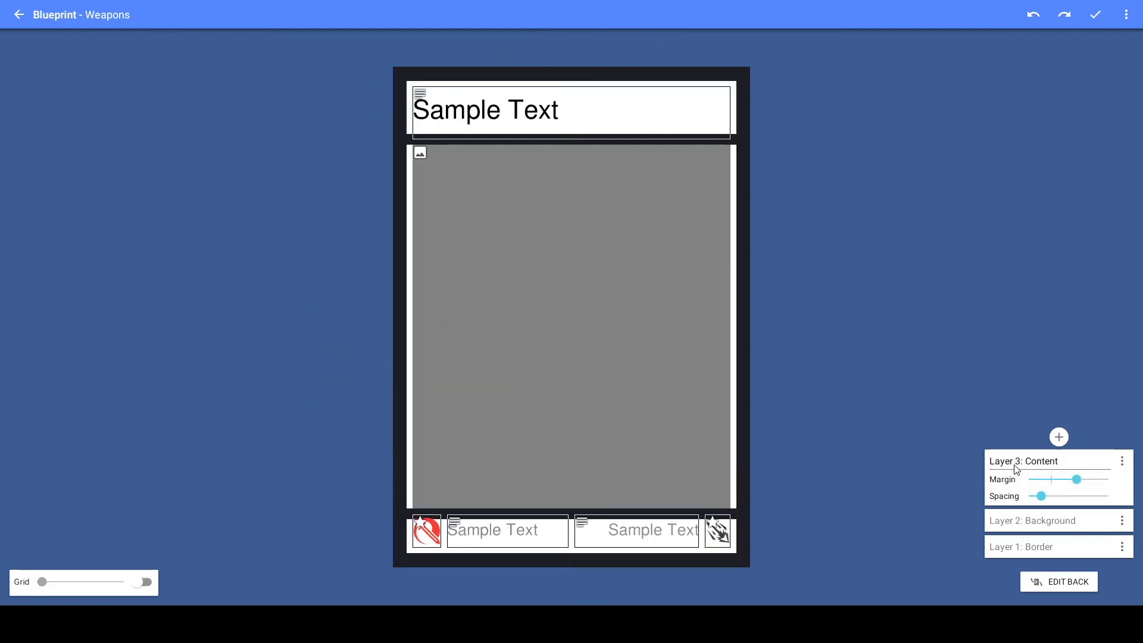
click(1024, 519)
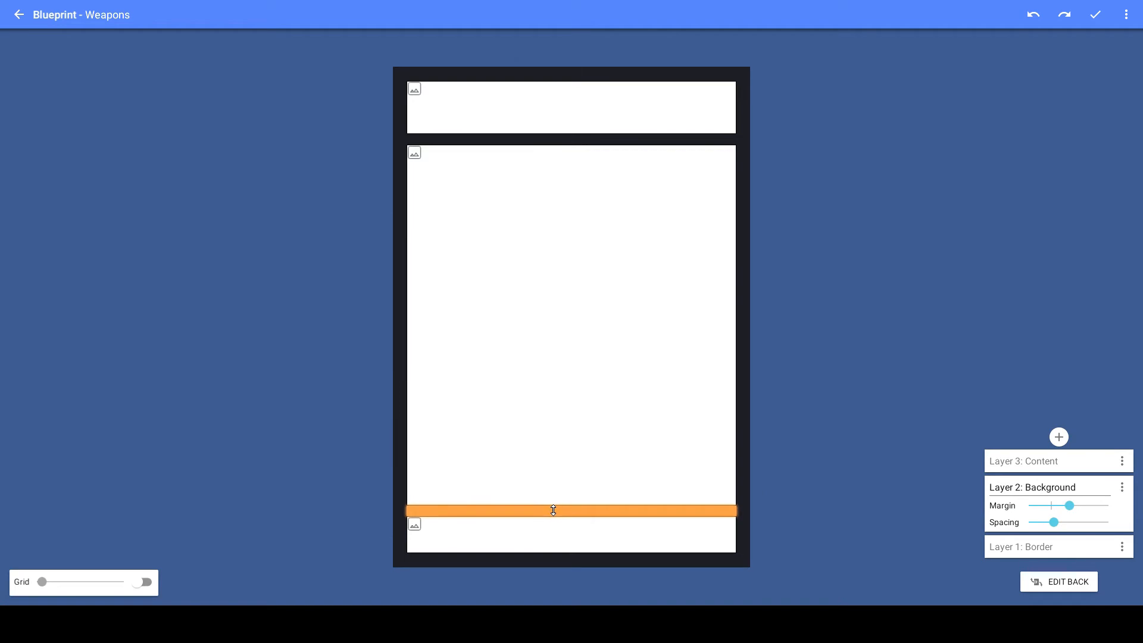
click(1032, 466)
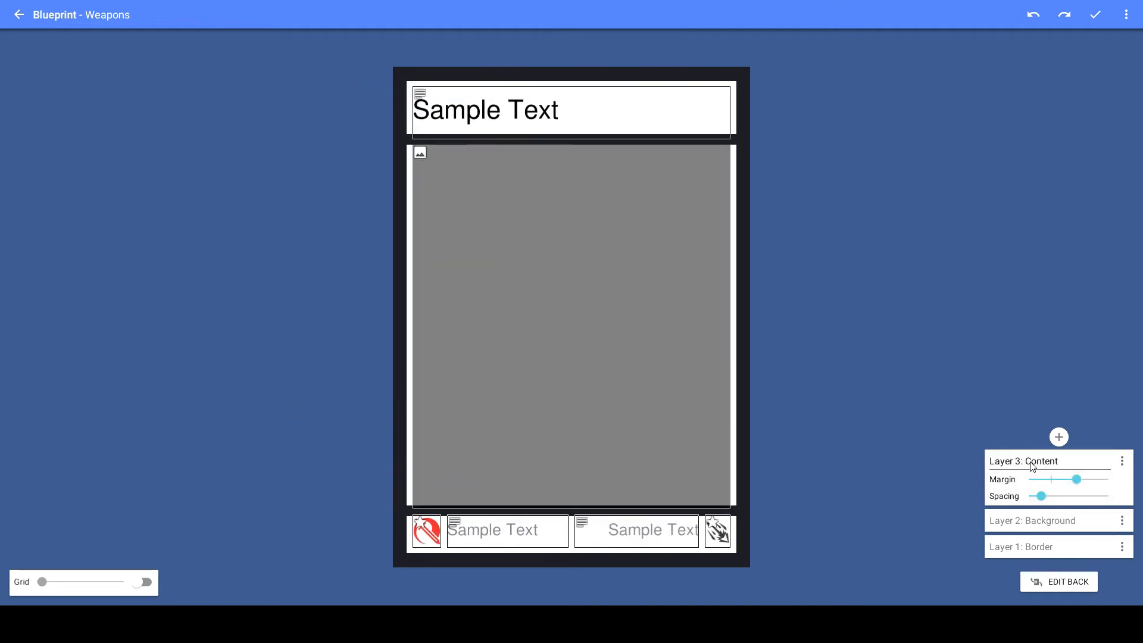
click(1022, 517)
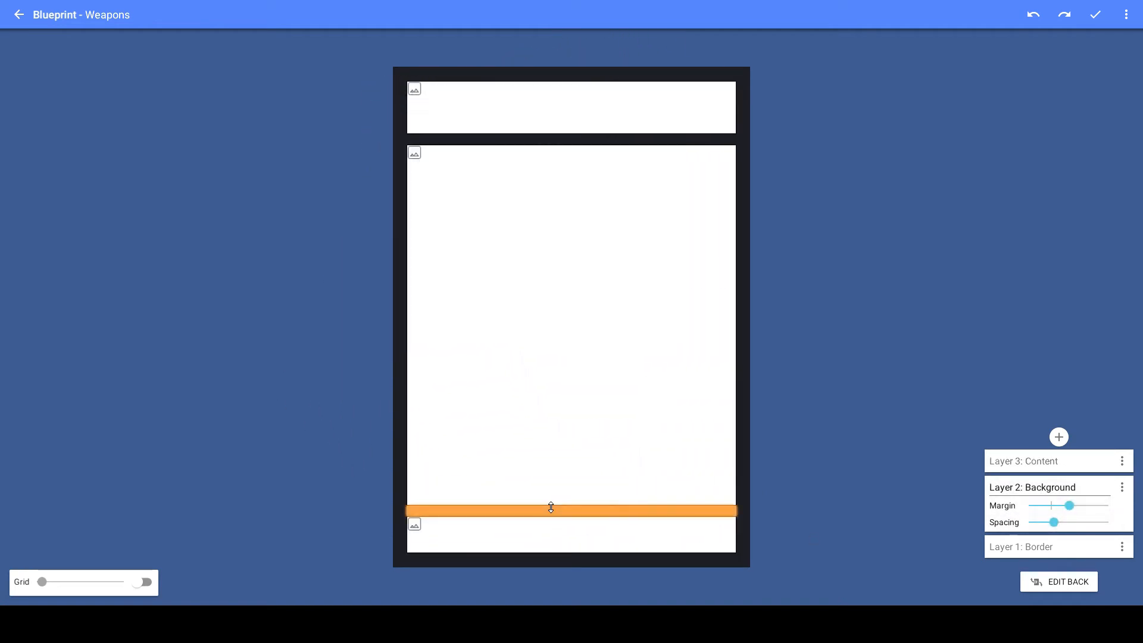
drag(553, 506, 554, 500)
click(1036, 468)
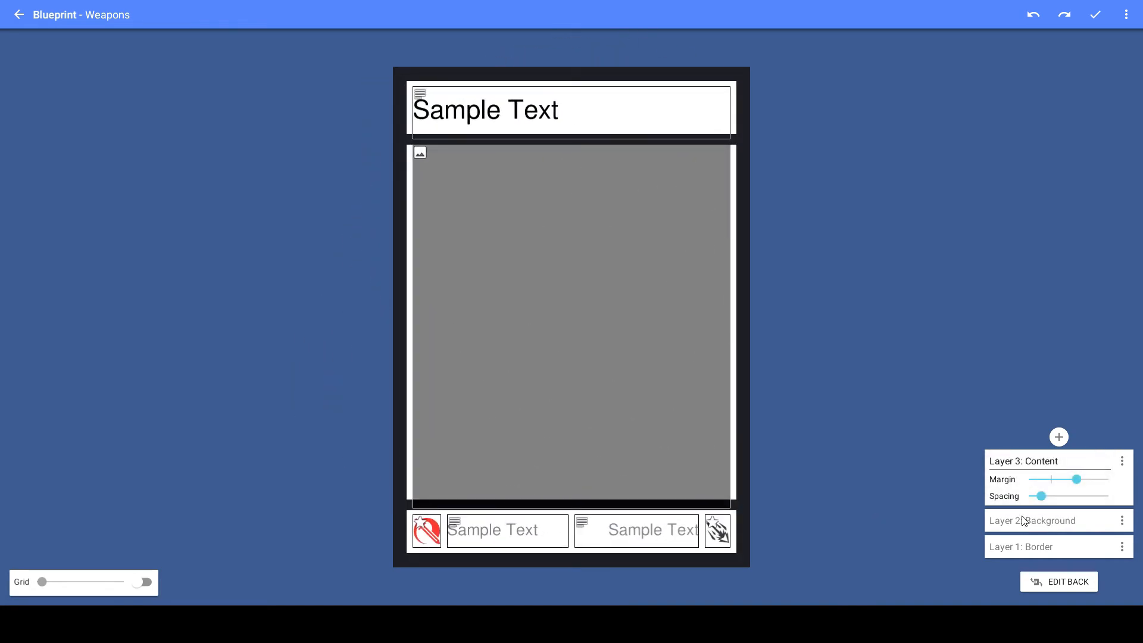
click(1022, 520)
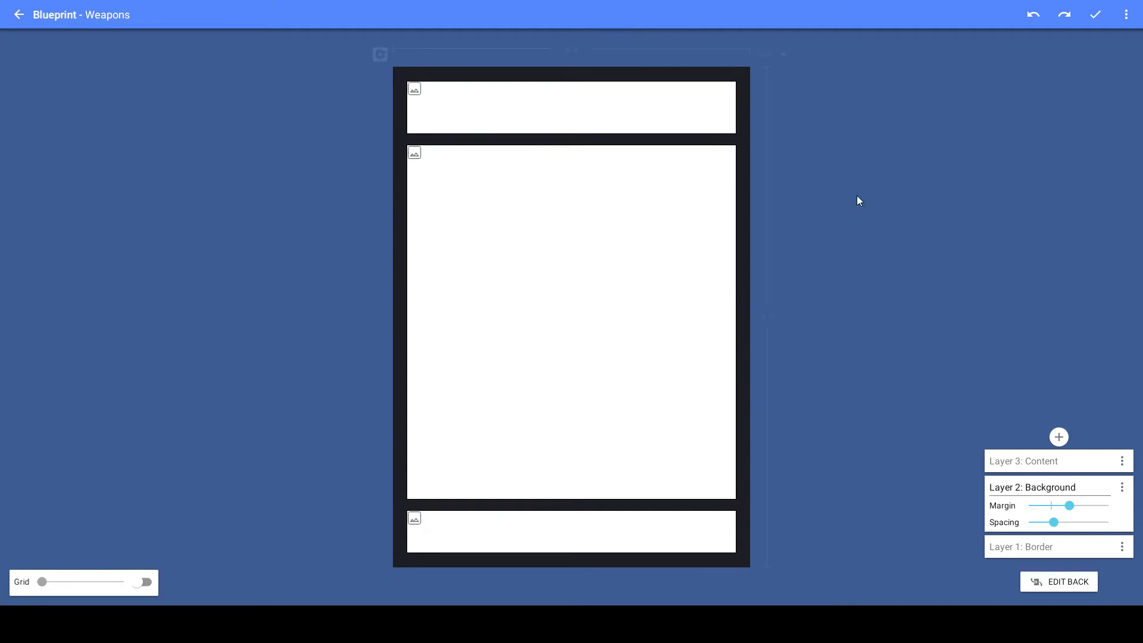
click(1094, 15)
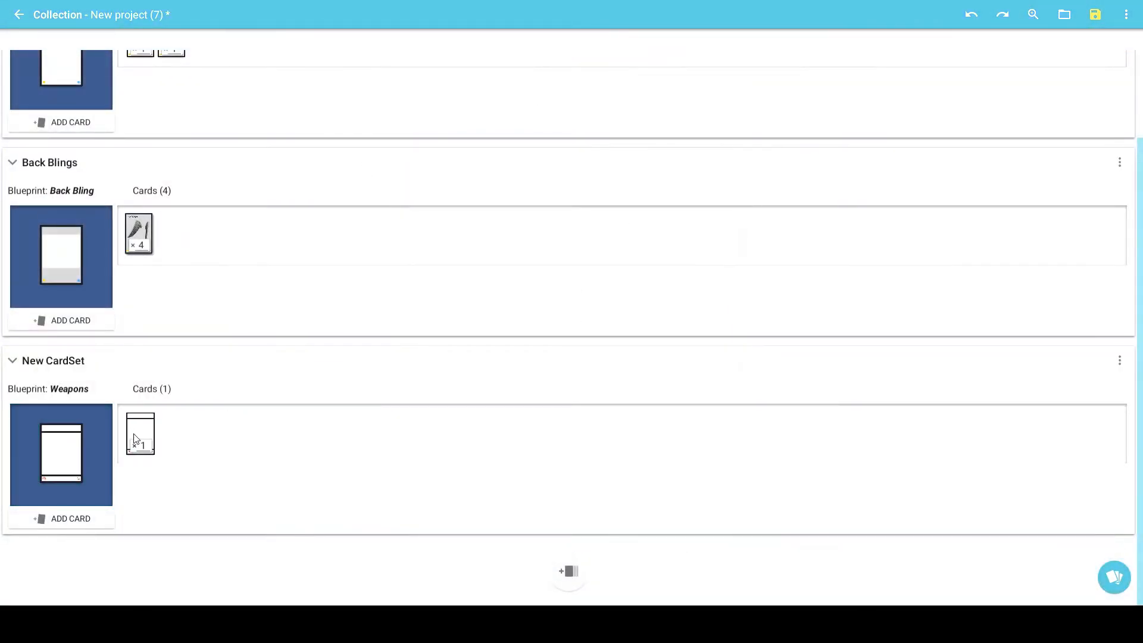
- Title the card in the Weapons set "Heavy Assault Rifle" and load the rifle picture into its image area
click(140, 433)
click(446, 97)
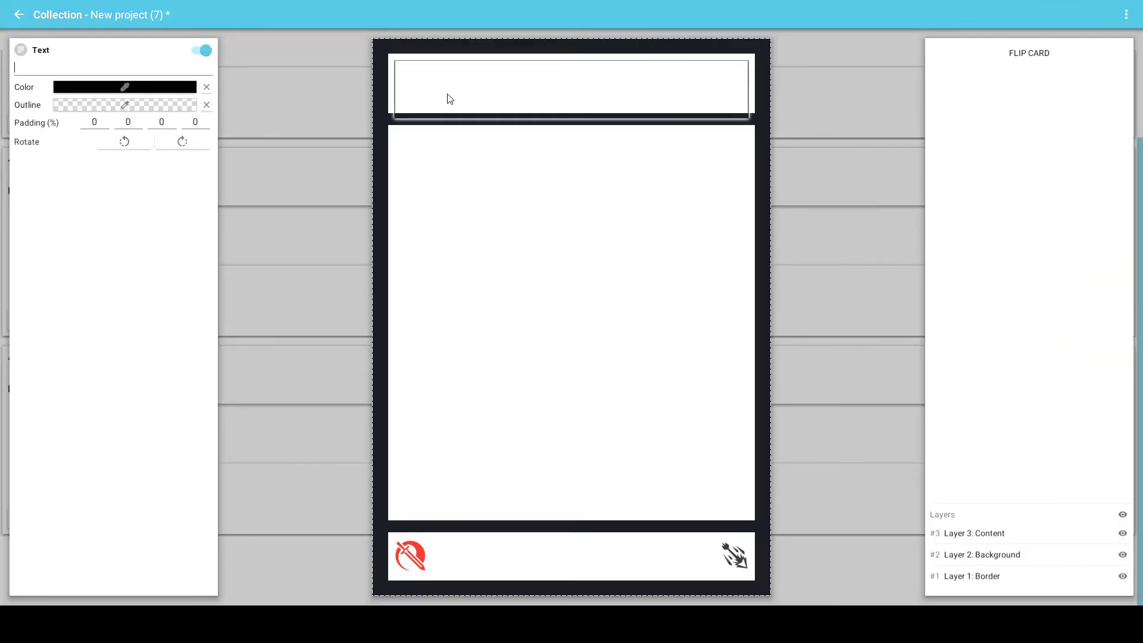
text(Heavy Assault Rifle)
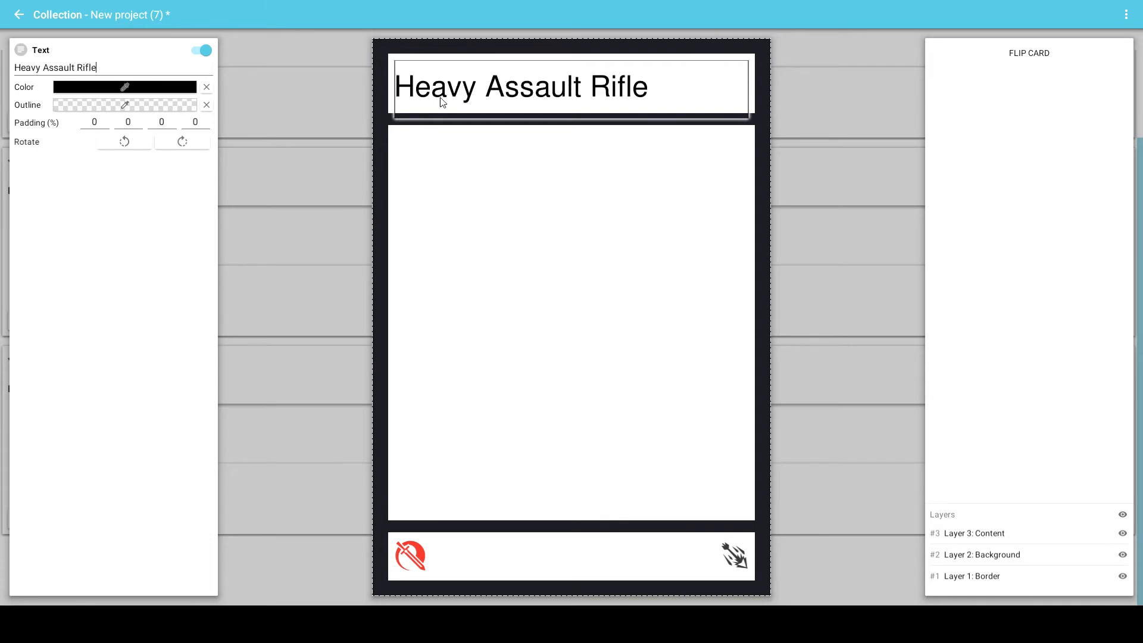
click(449, 168)
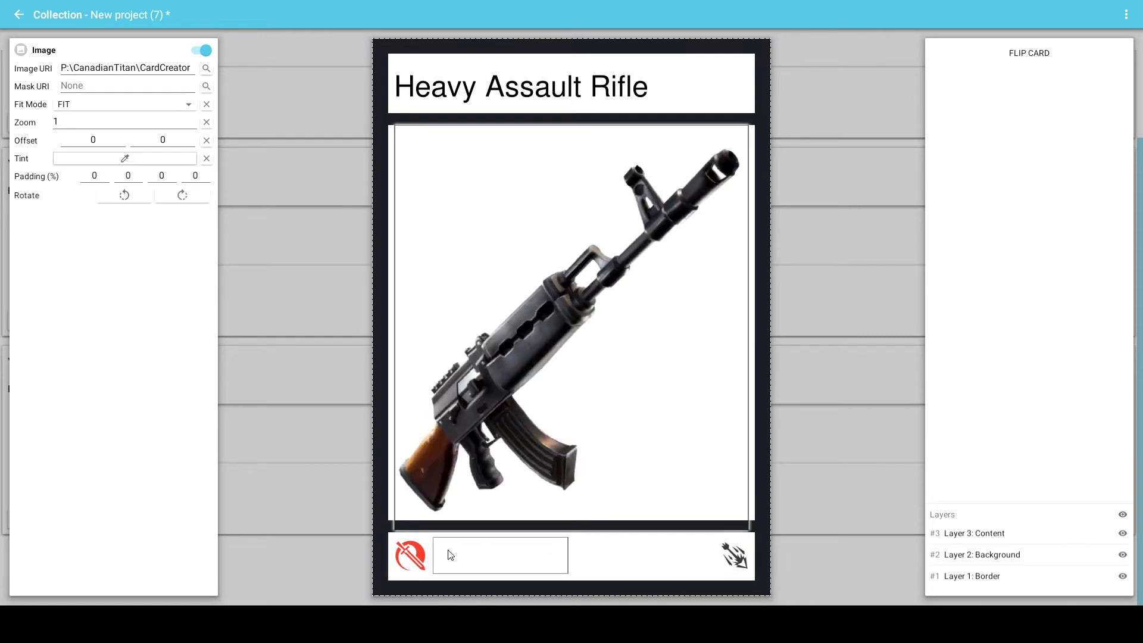
- Fill in the Heavy Assault Rifle card's stats with 48 beside the red weapon icon and 15 beside the ammo icon
click(450, 554)
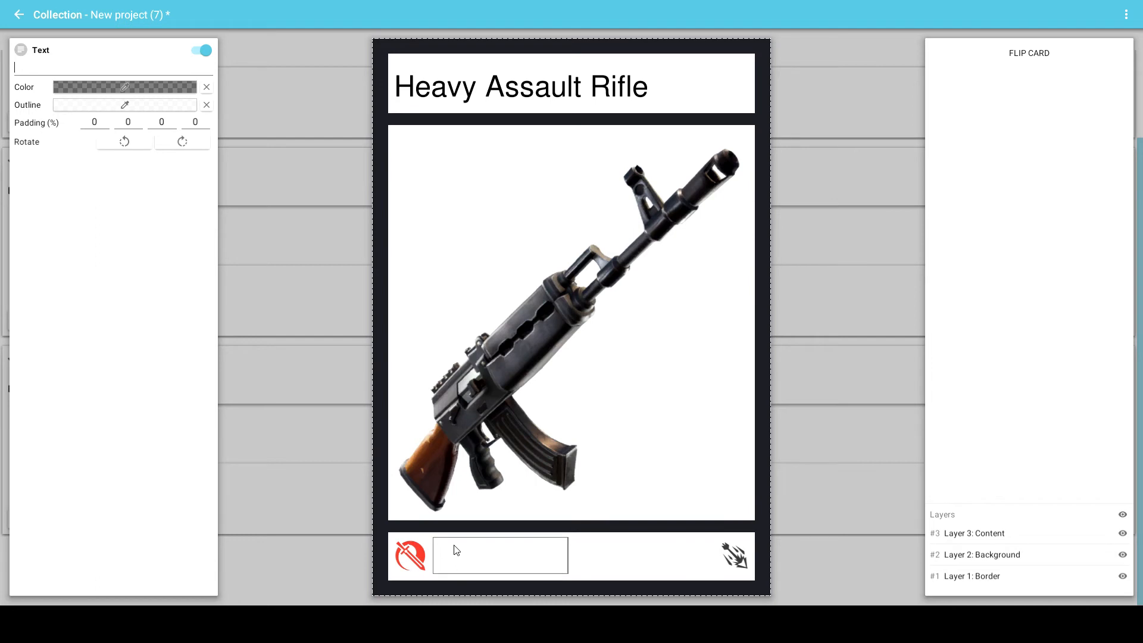
text(48)
click(678, 570)
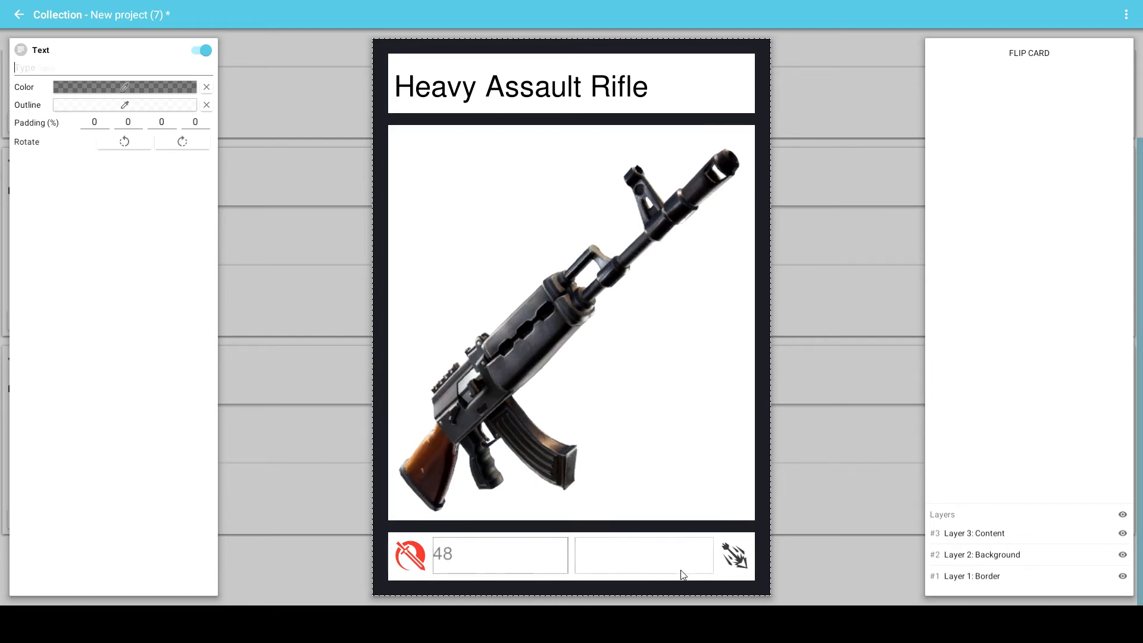
text(15)
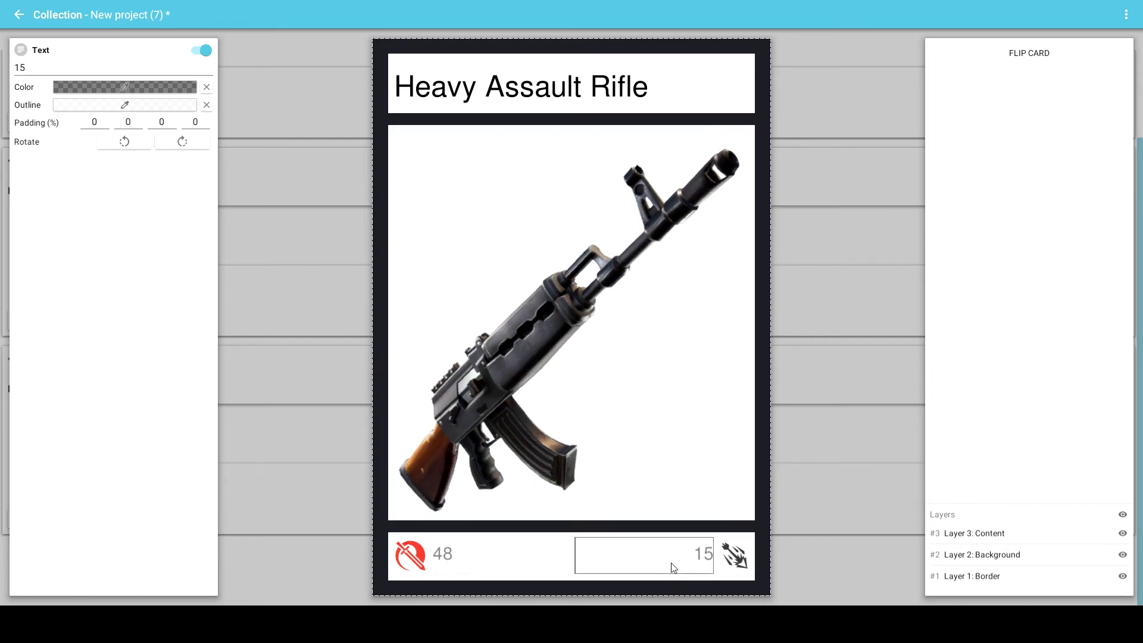
- Tint the background area behind the rifle a bright golden yellow, about FAC100FF
click(386, 356)
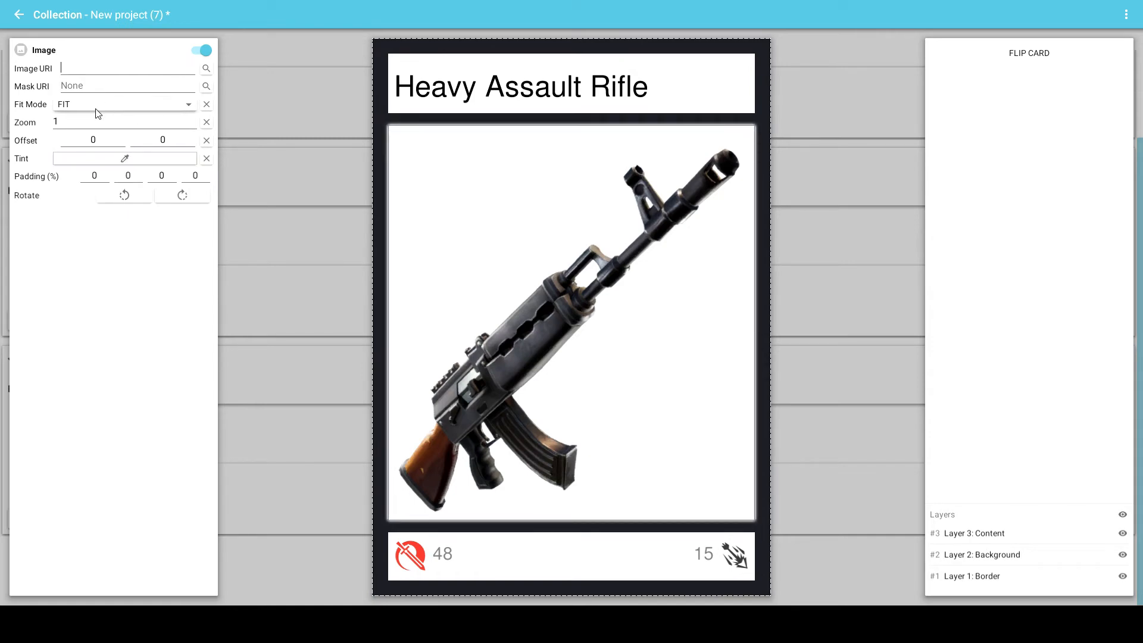
click(105, 158)
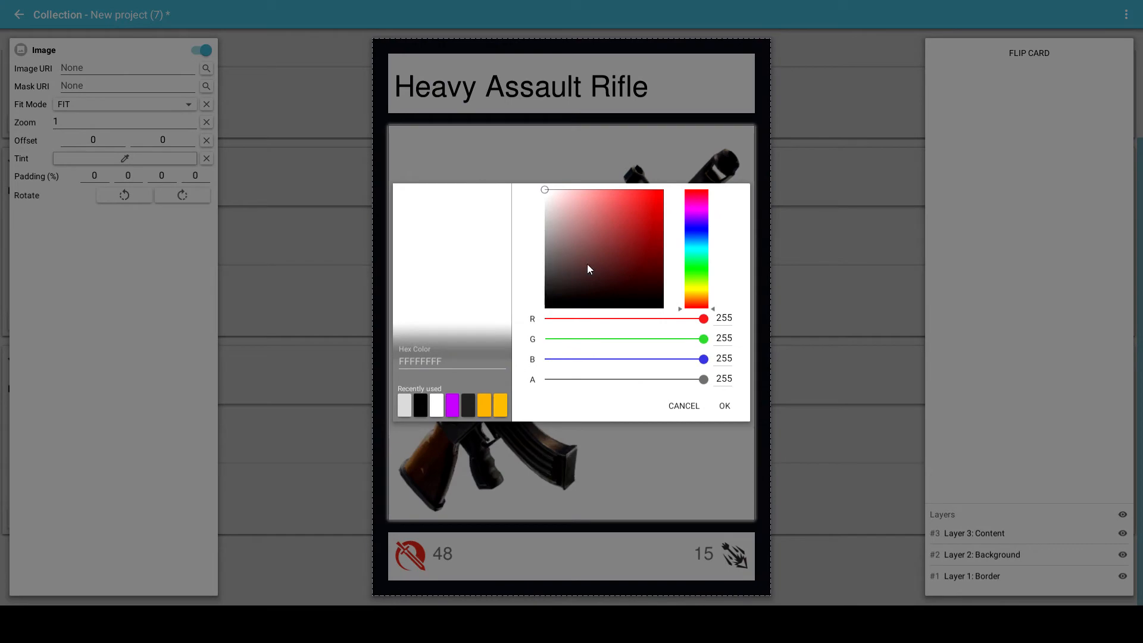
drag(700, 284, 701, 291)
click(659, 219)
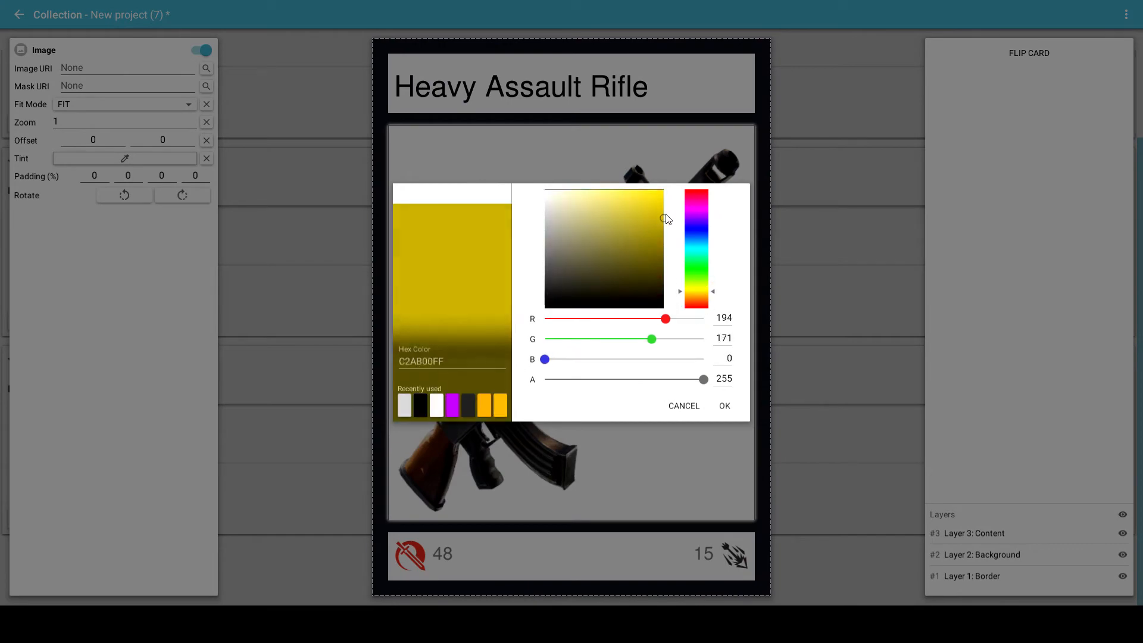
drag(667, 219, 663, 207)
click(695, 294)
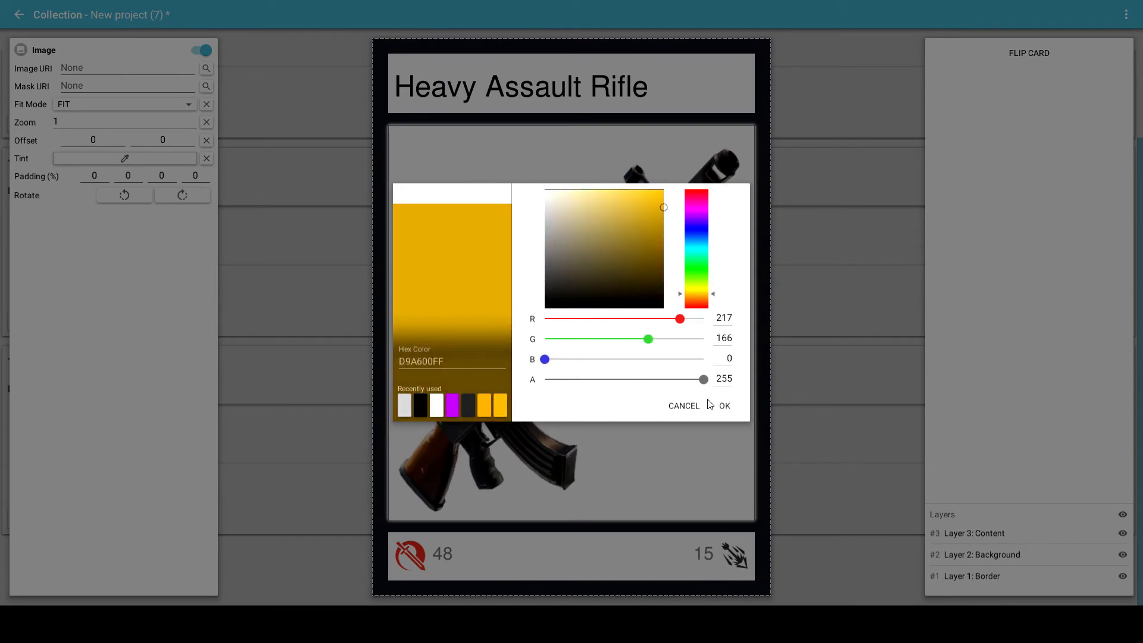
click(724, 406)
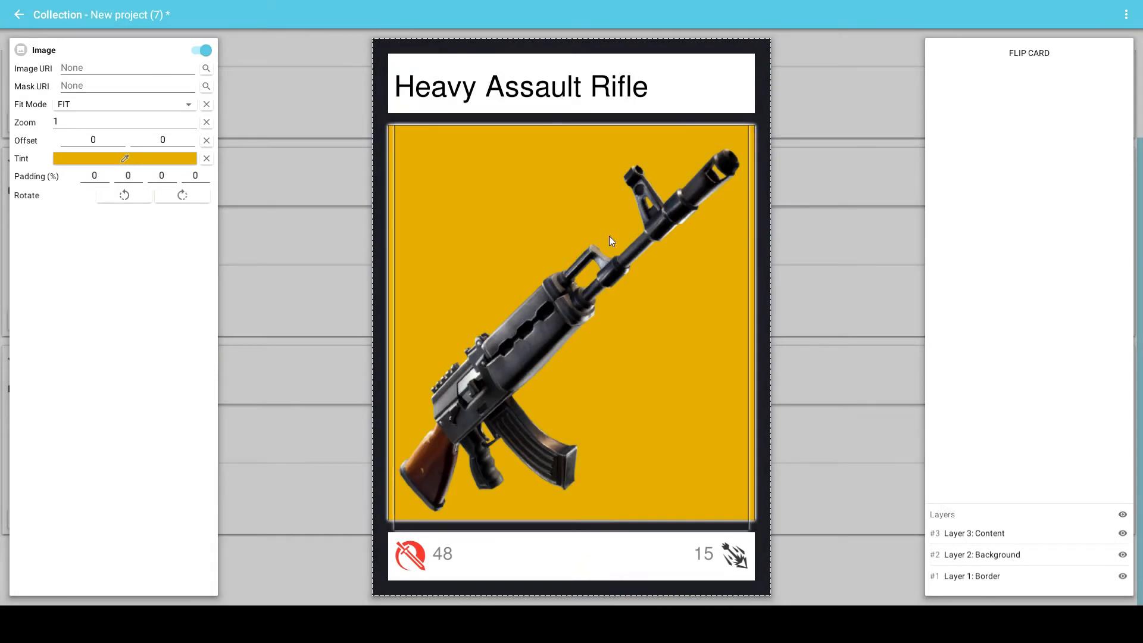
click(141, 159)
click(664, 200)
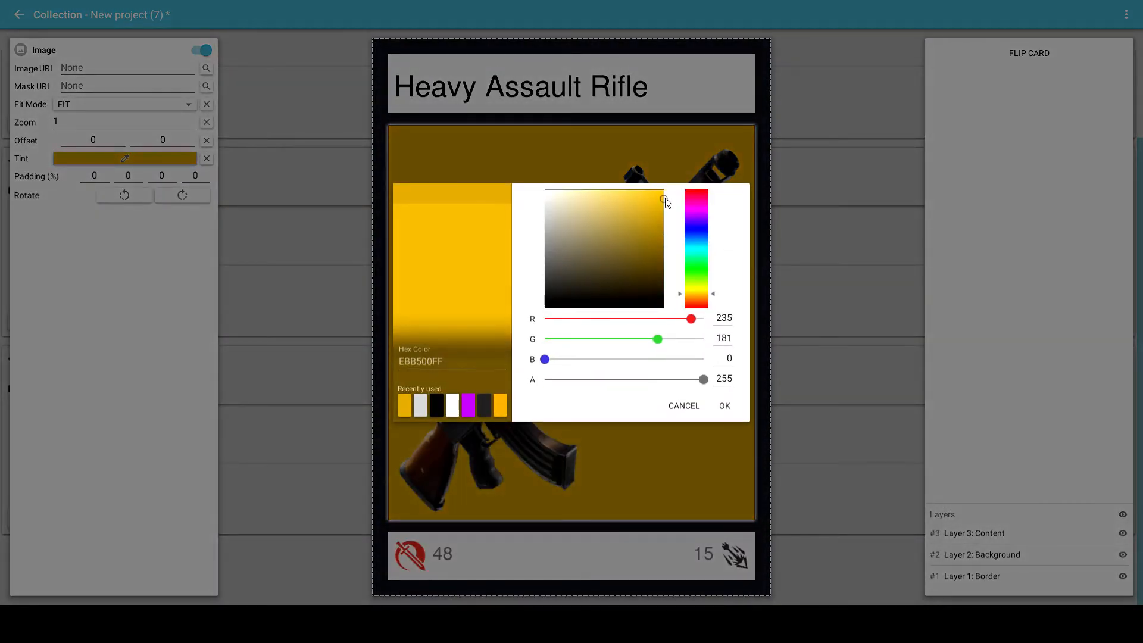
click(724, 406)
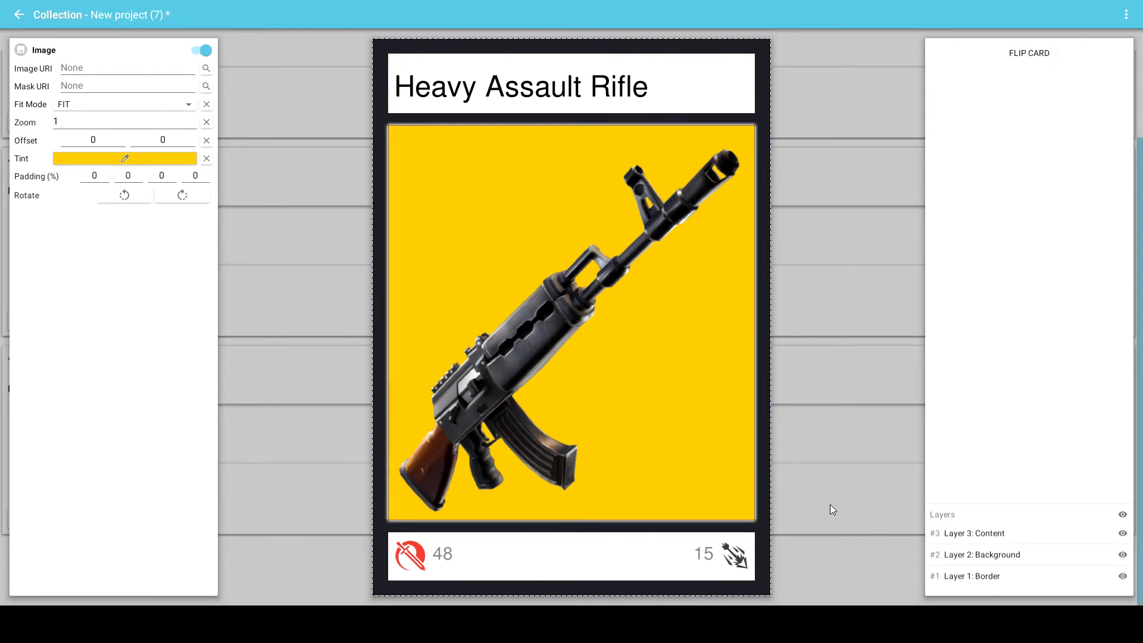
- Check the finished rifle card, return to the collection and set its quantity to 6
click(301, 108)
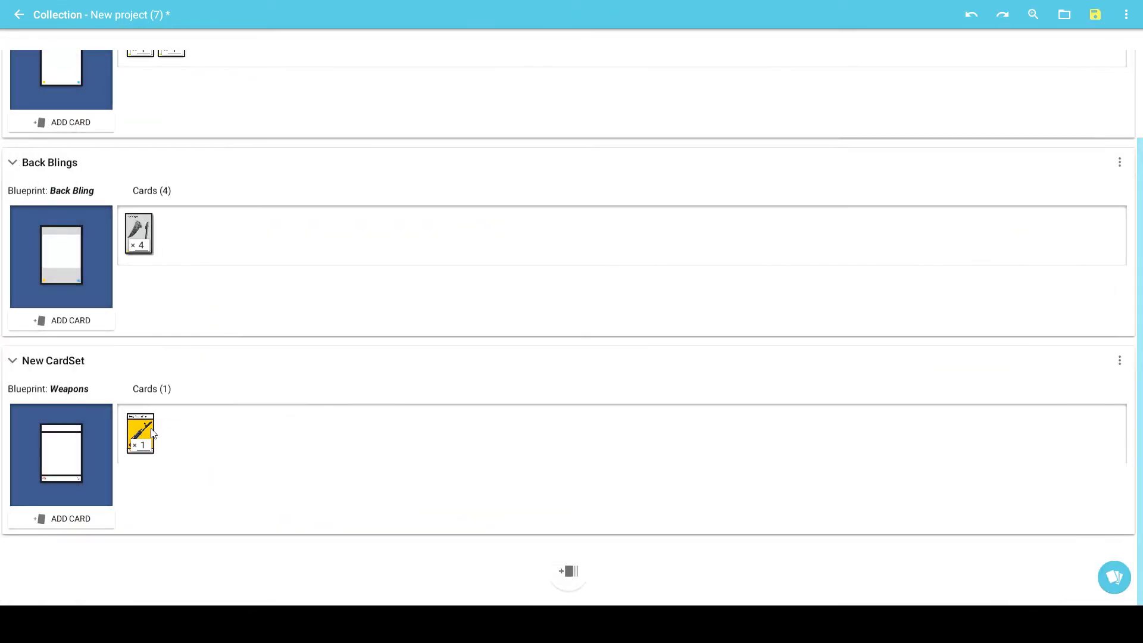
click(150, 428)
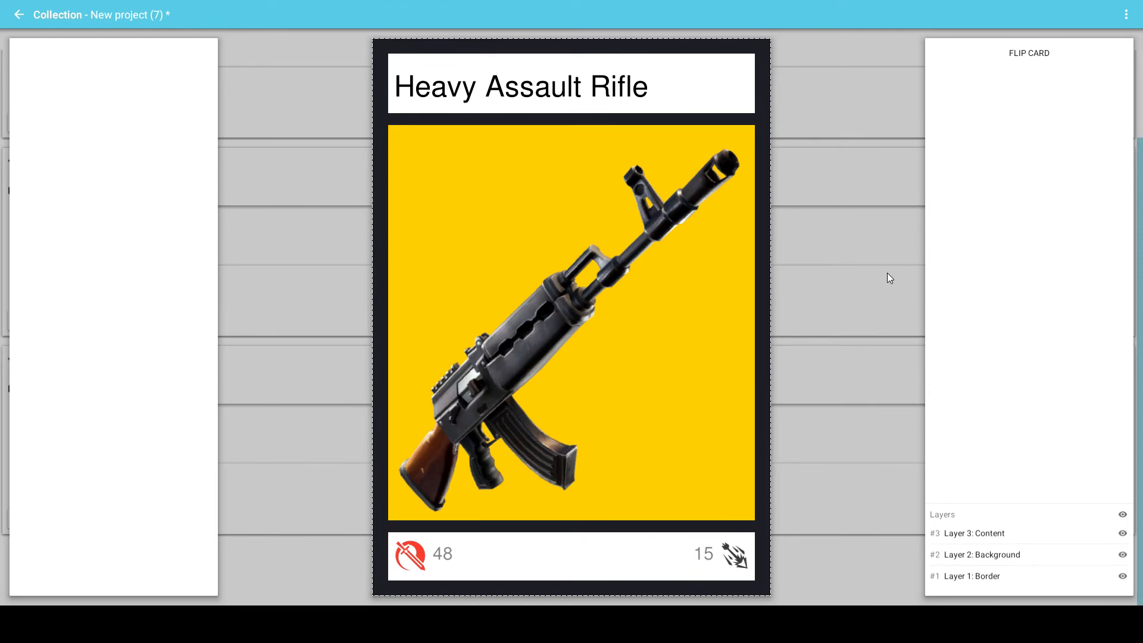
click(889, 278)
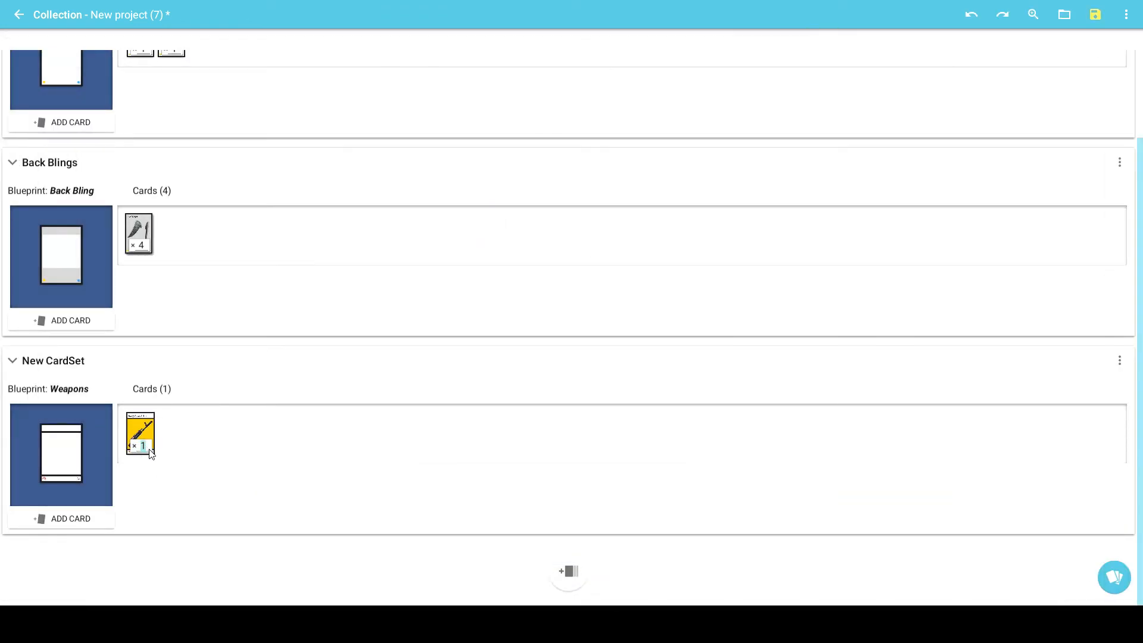
click(149, 450)
text(6)
key(Return)
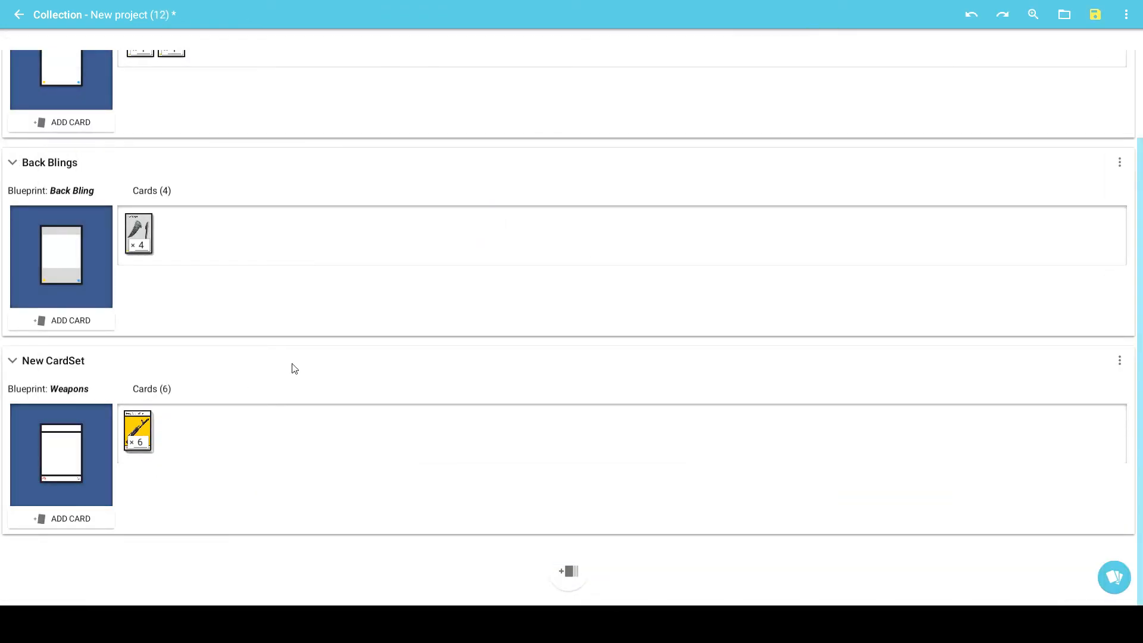
- Review the three card sets and save the project as ffgame2
scroll(279, 333, up, 3)
scroll(227, 349, down, 2)
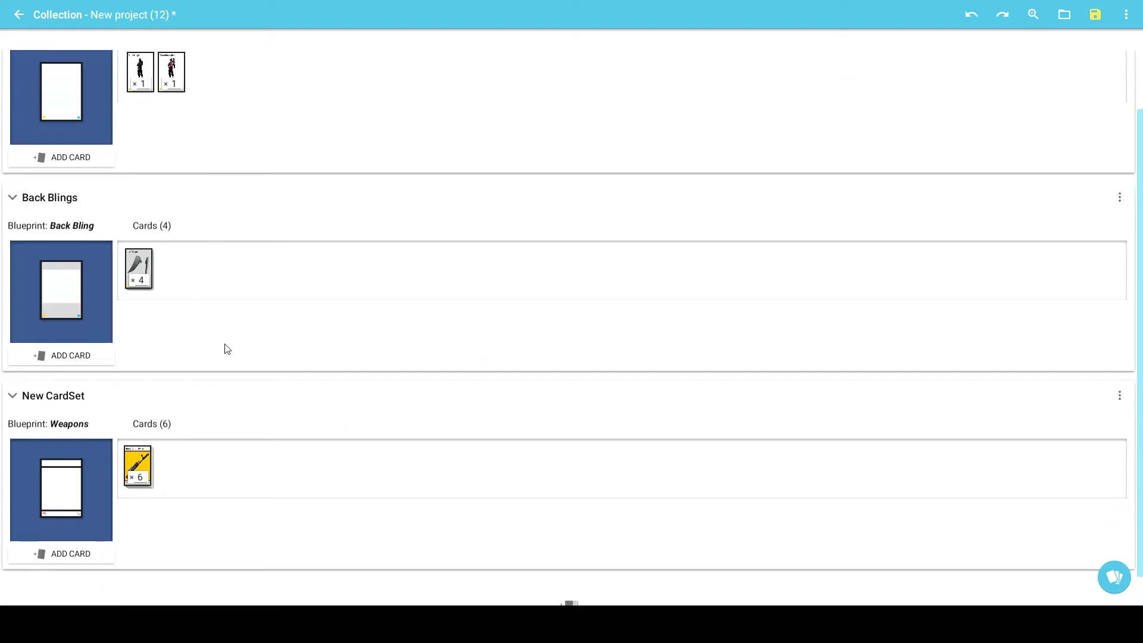
scroll(161, 253, down, 1)
scroll(516, 390, up, 3)
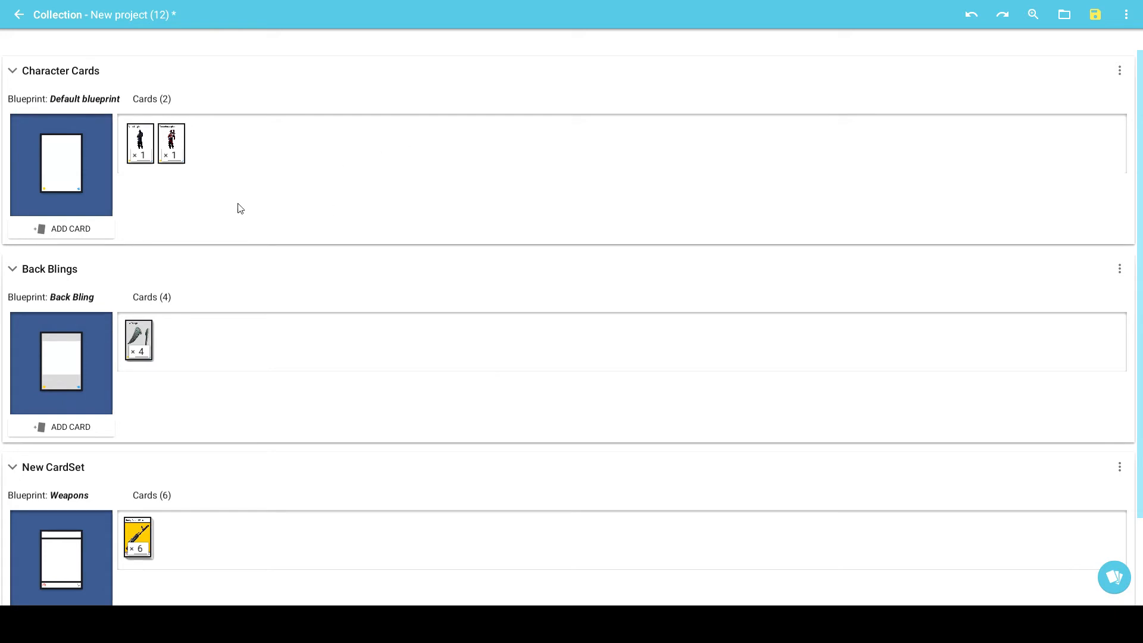
click(1094, 17)
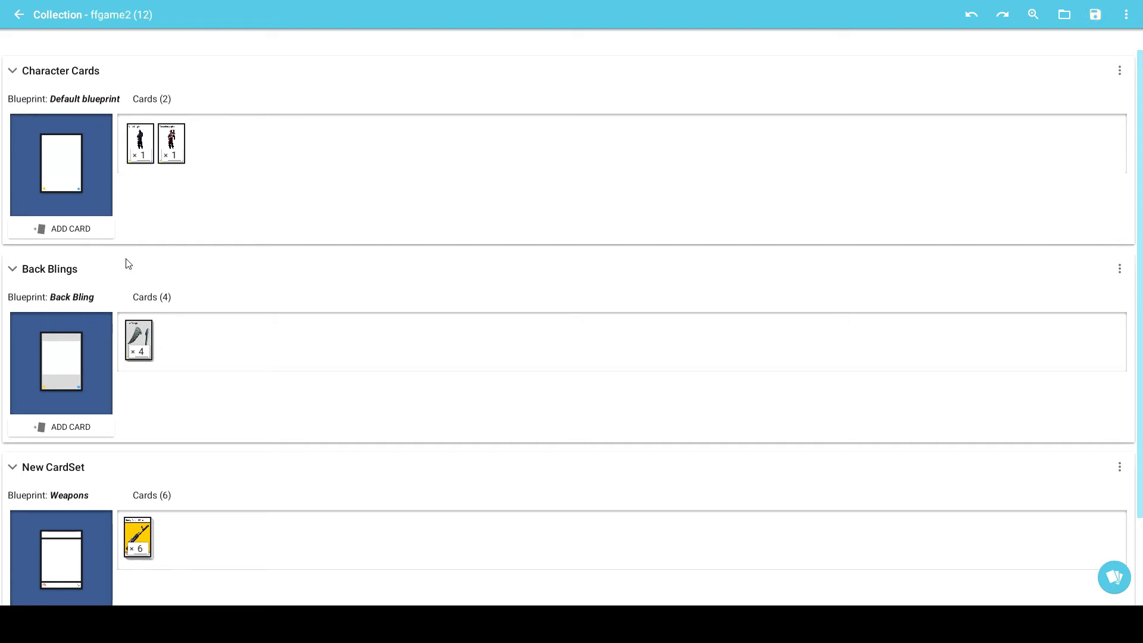
- View the collection's variables and close them without adding any
click(1126, 14)
click(1125, 14)
click(1070, 77)
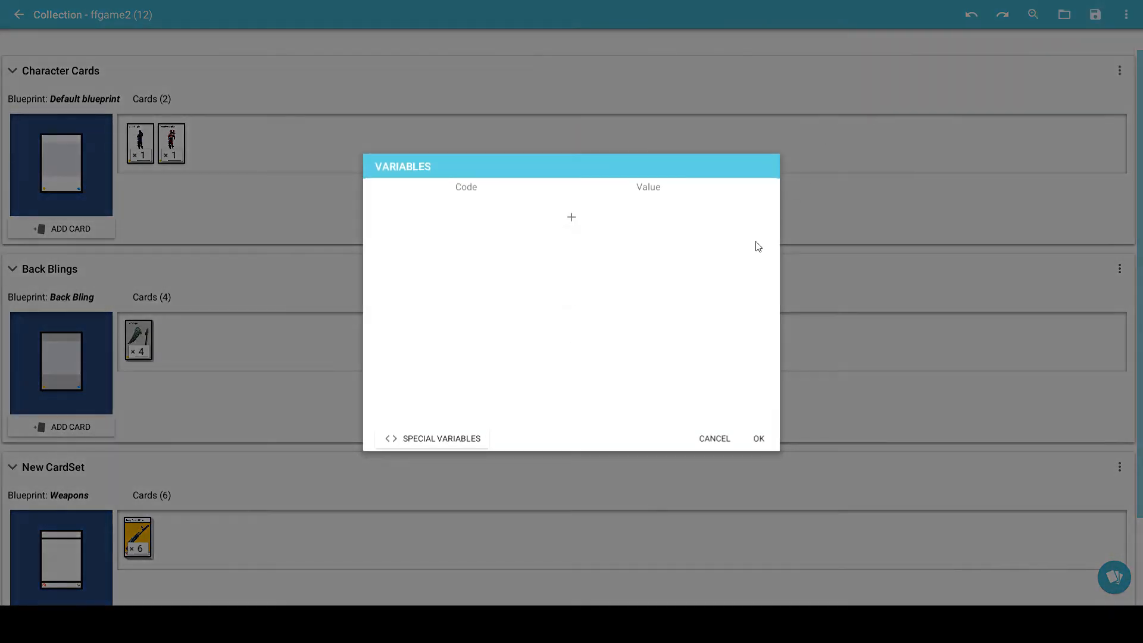
click(713, 443)
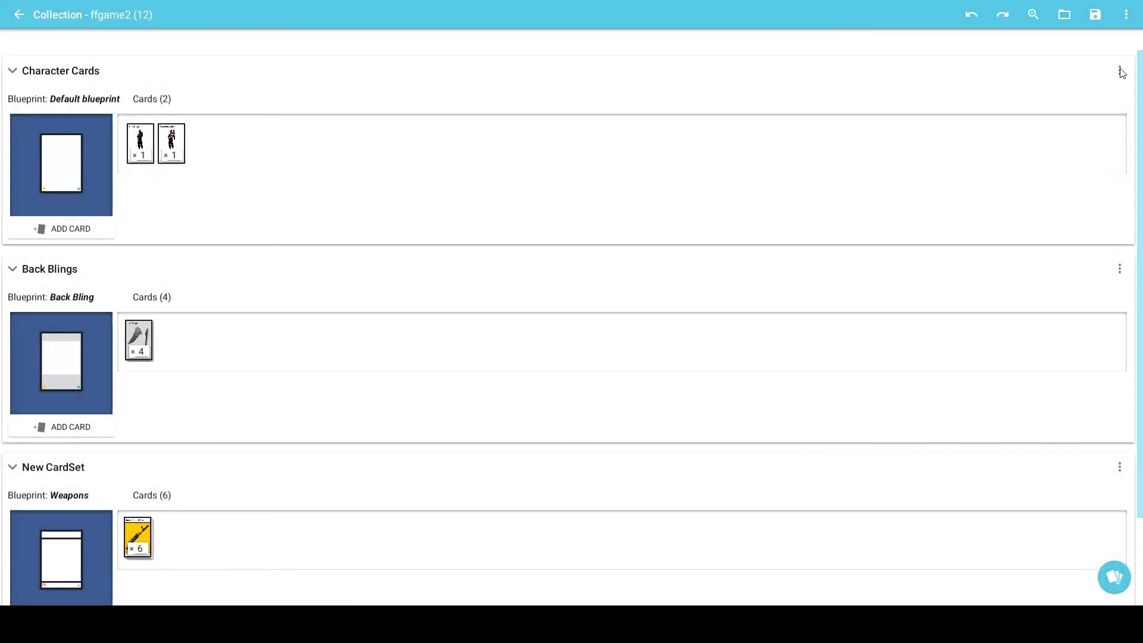
- Preview the export sheet of the set using the Weapons blueprint, check its fronts and backs, and return to the collection
click(1119, 71)
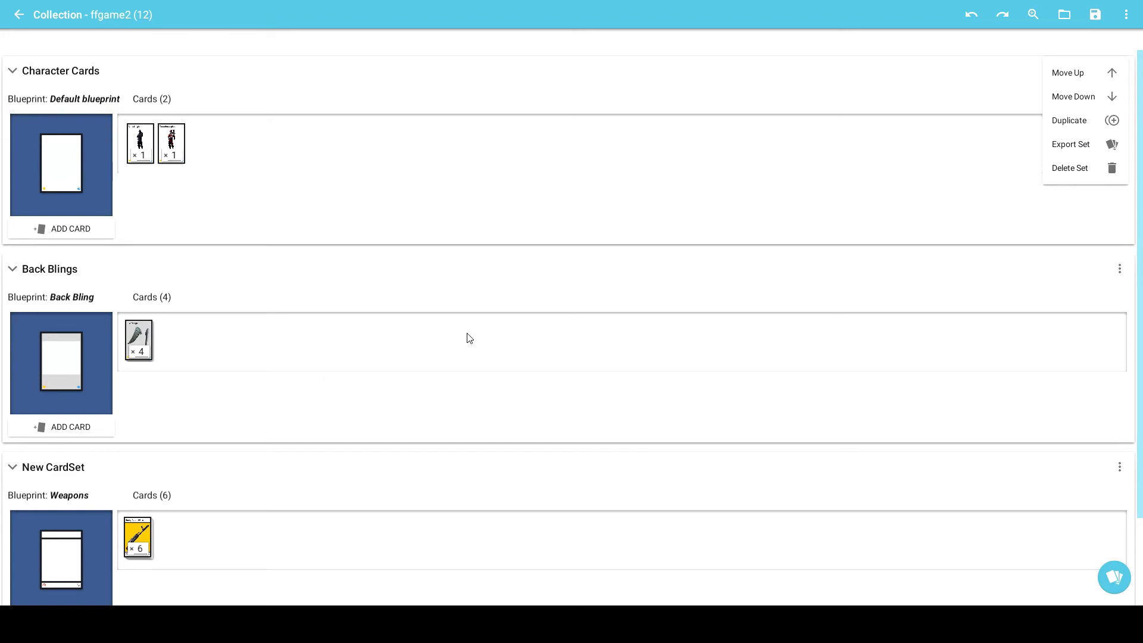
click(1118, 467)
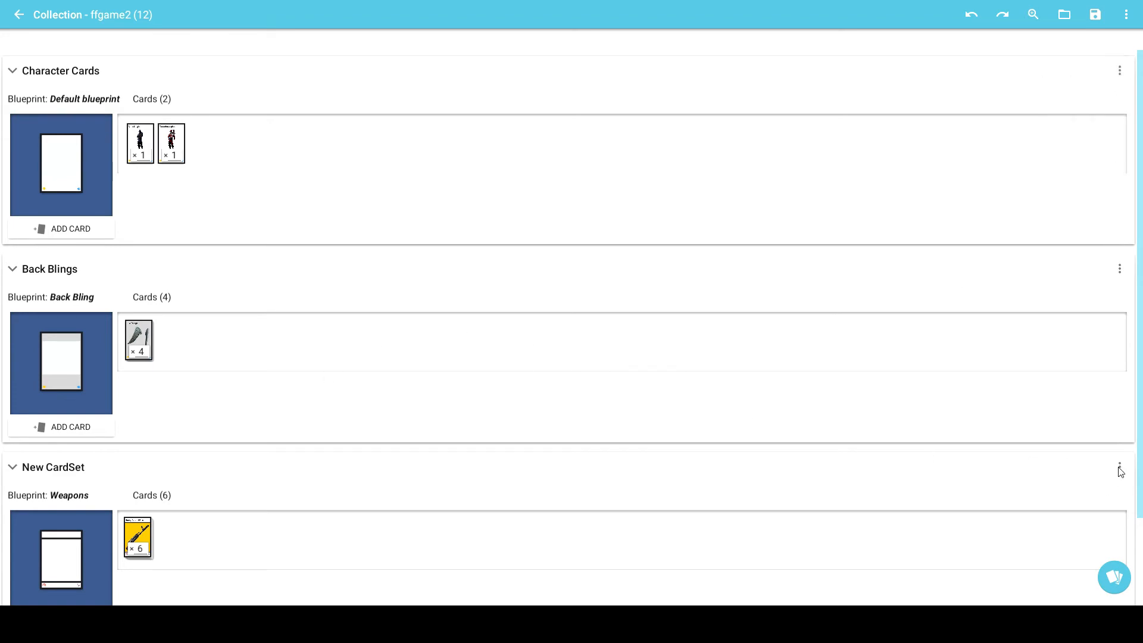
click(1118, 467)
click(1071, 540)
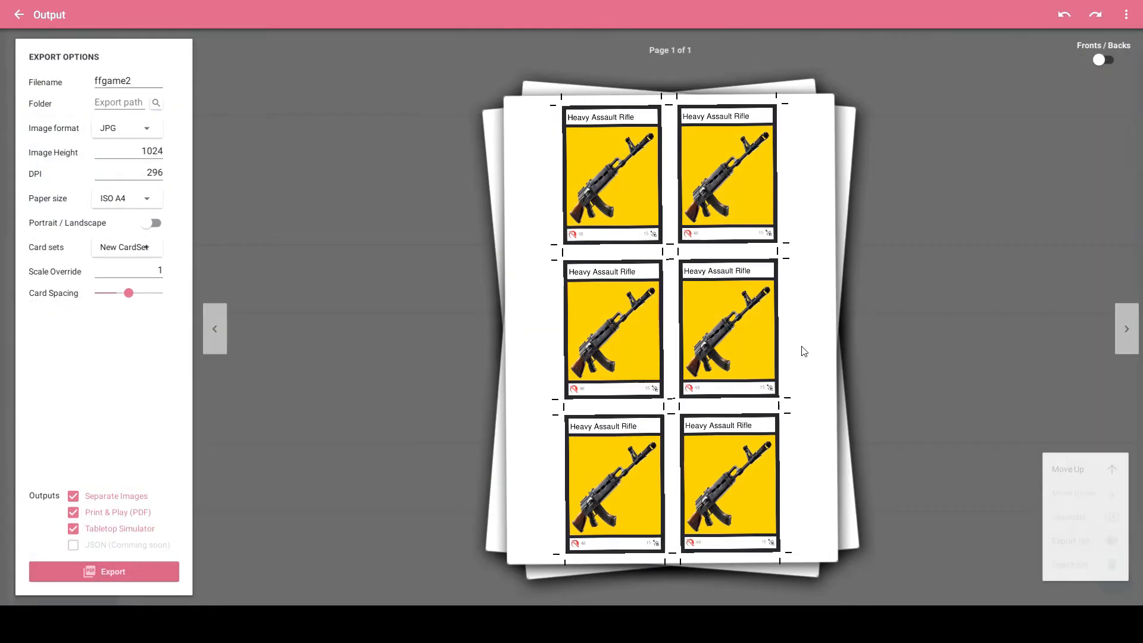
click(1095, 61)
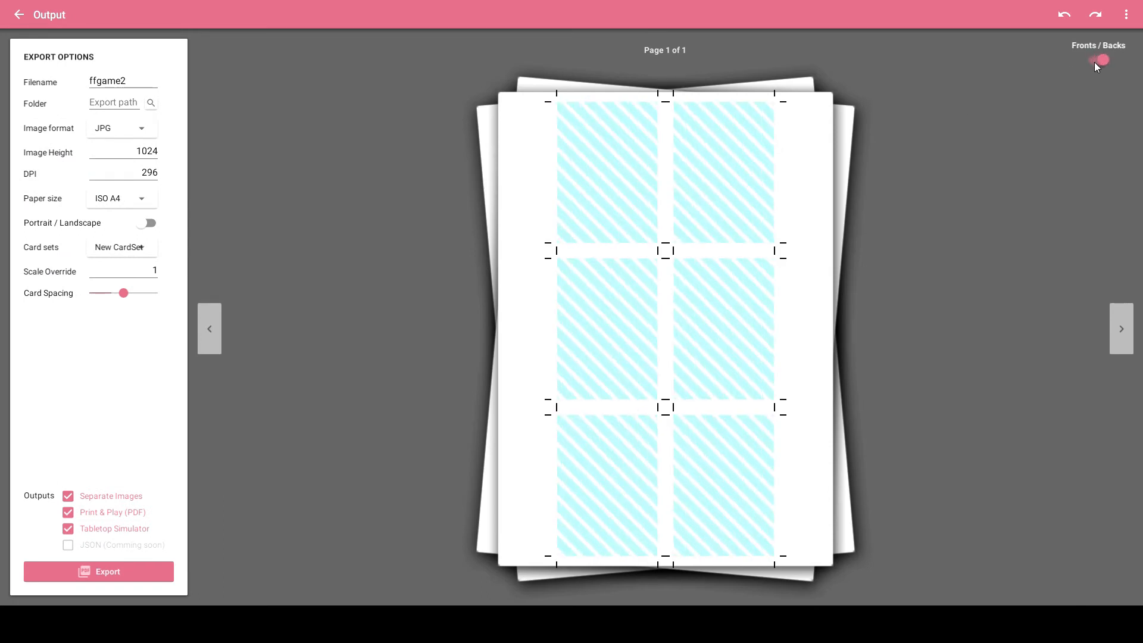
click(1095, 62)
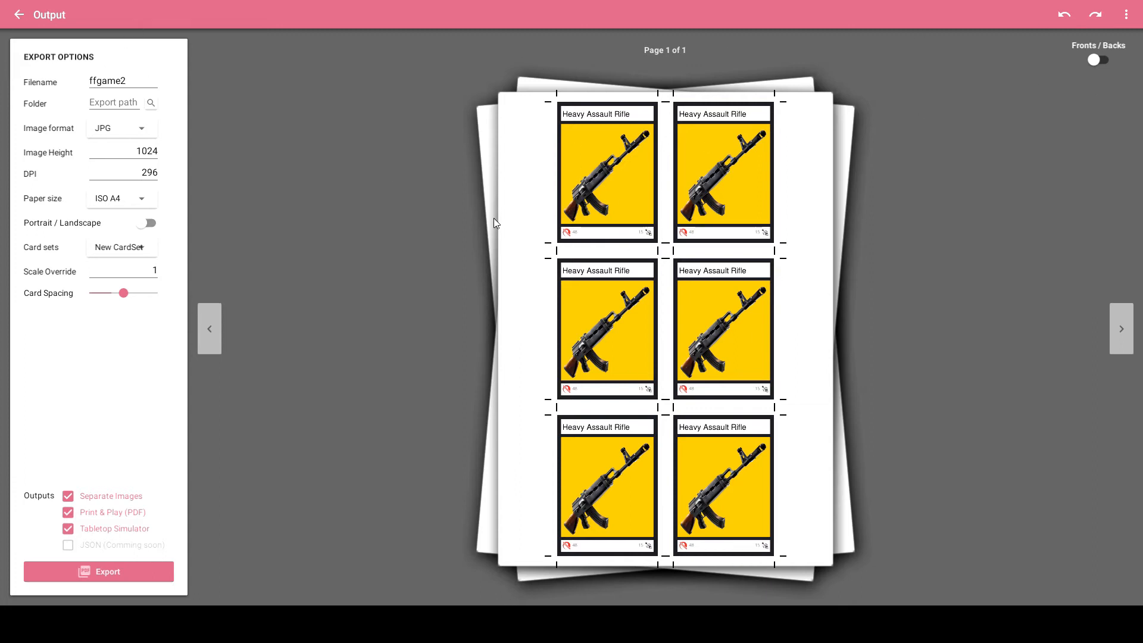
click(22, 15)
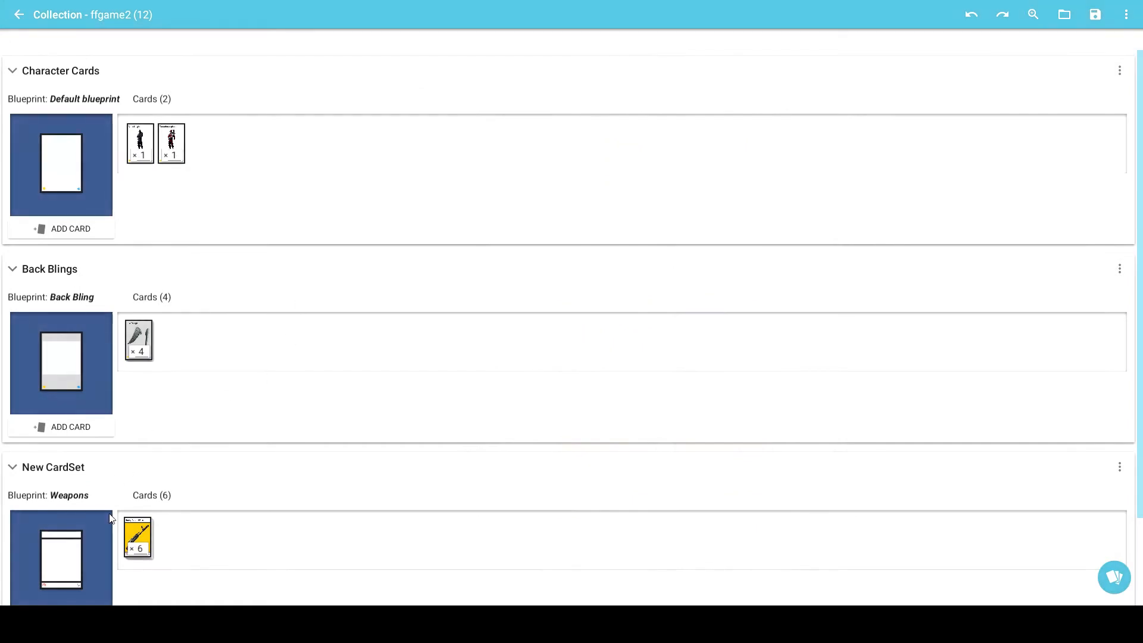
- Duplicate the Heavy Assault Rifle card in its set and open the copy
right_click(139, 528)
click(128, 508)
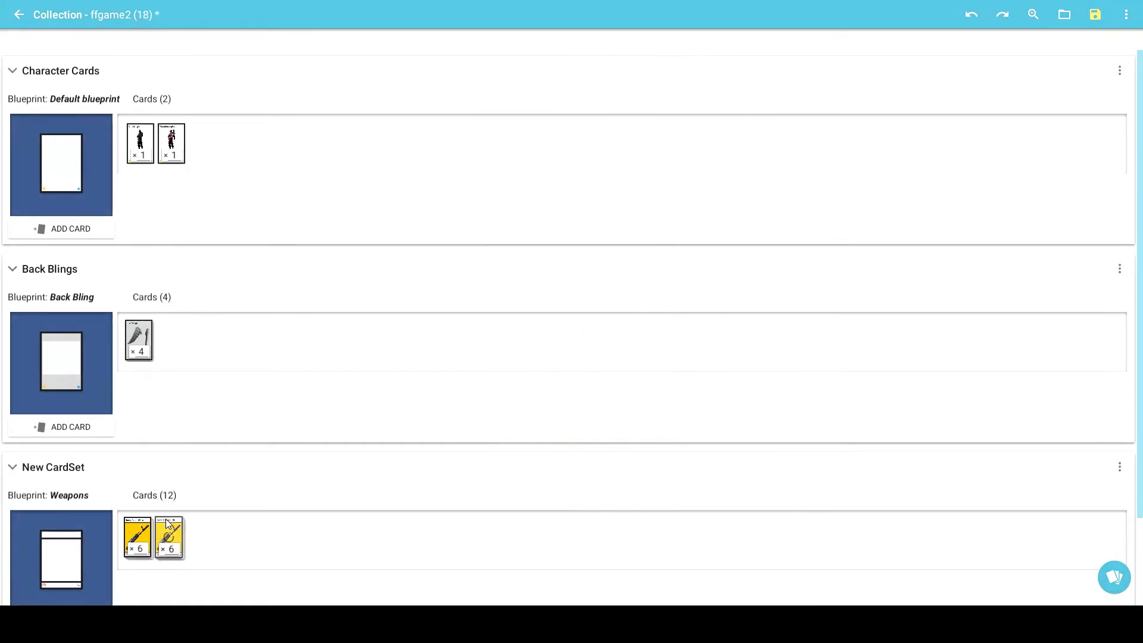
click(139, 535)
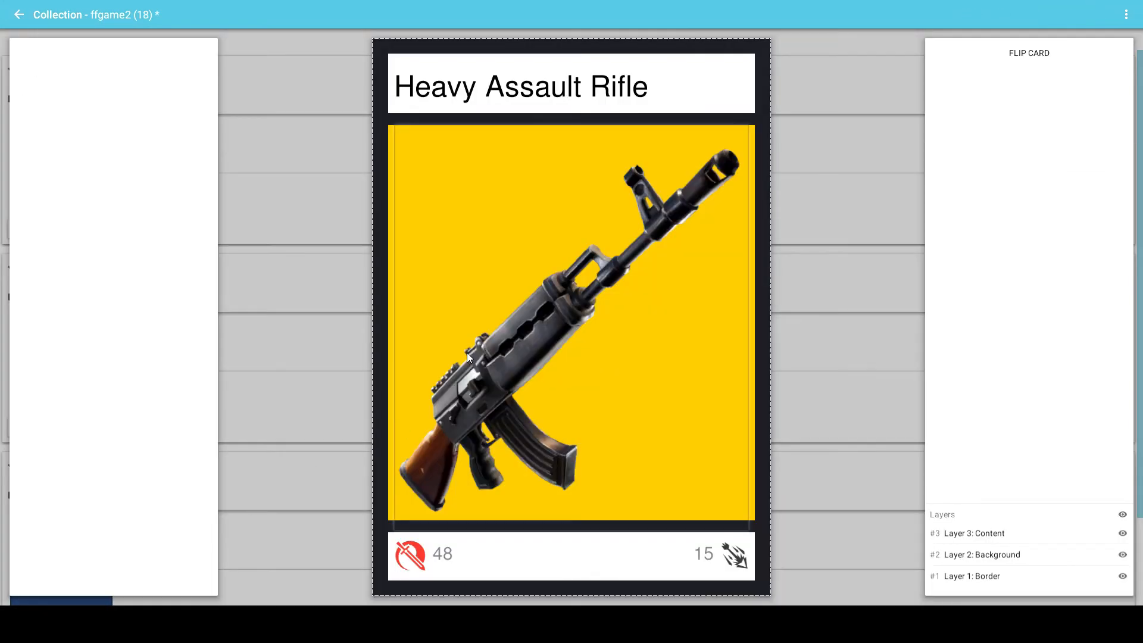
- Change the background tint of the duplicated rifle card to magenta
click(390, 209)
click(138, 159)
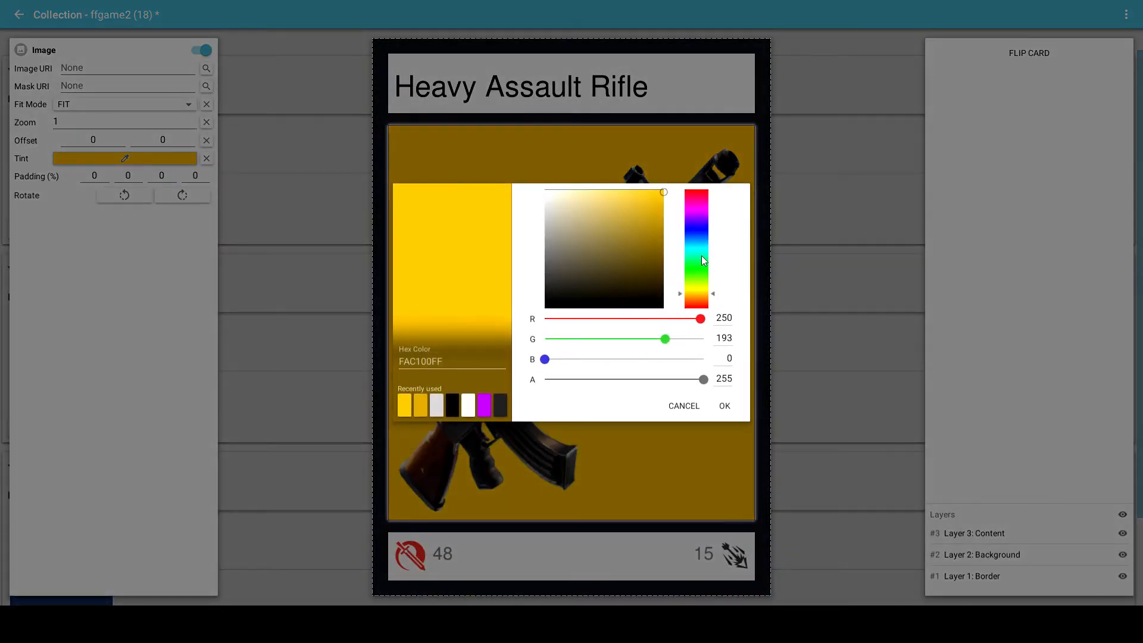
drag(701, 255, 712, 213)
click(724, 405)
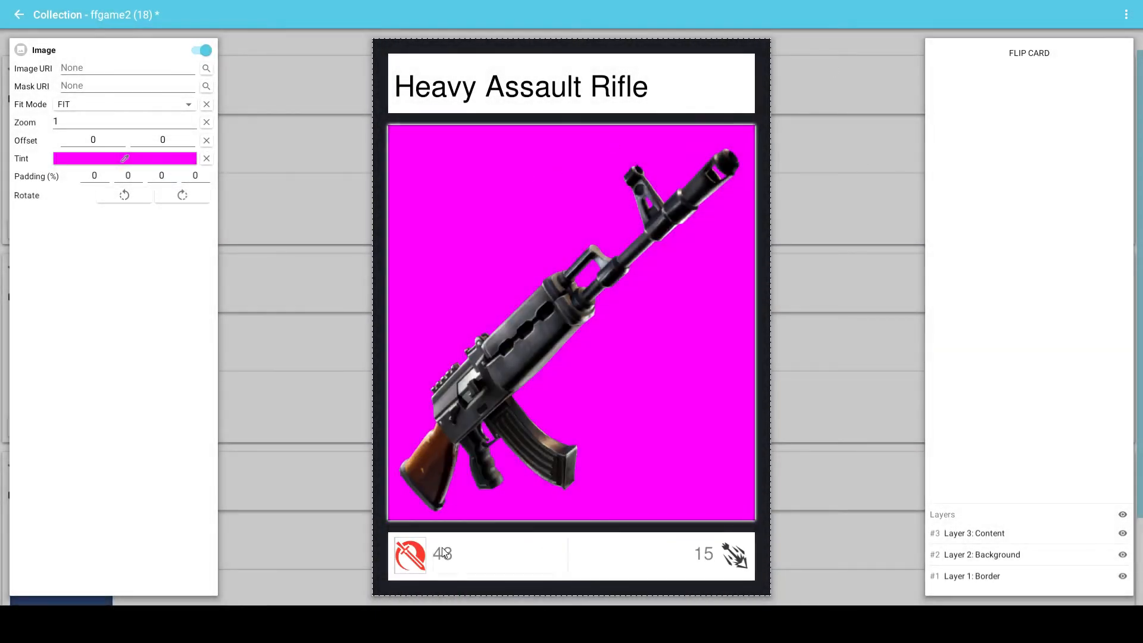
- Set the copy's stat beside the red weapon icon to 46 and return to the collection
click(457, 555)
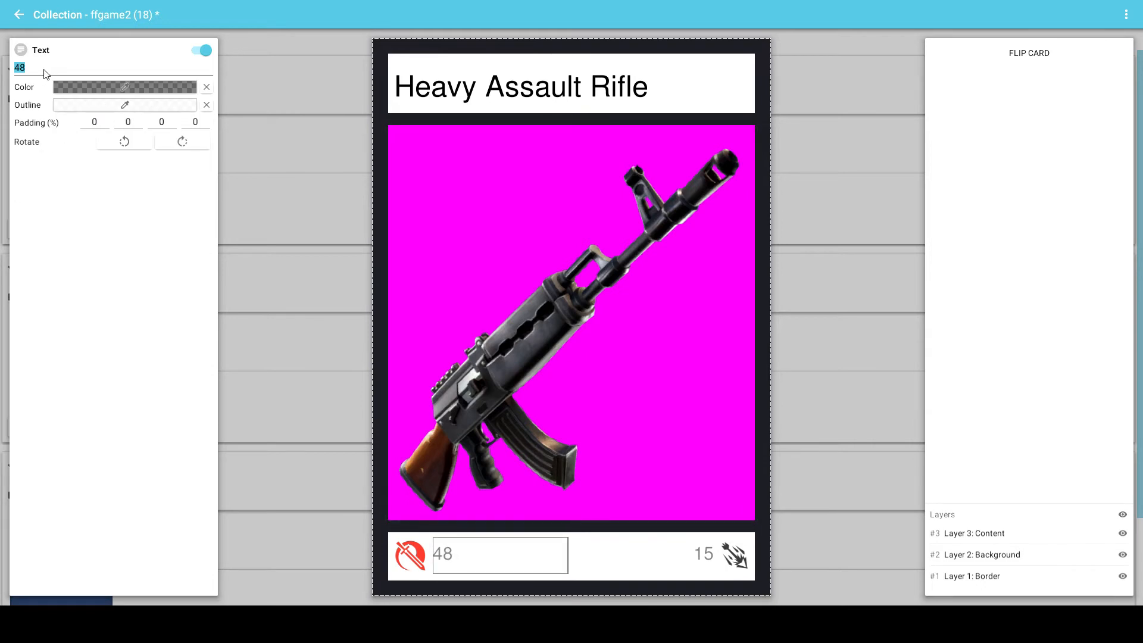
text(46)
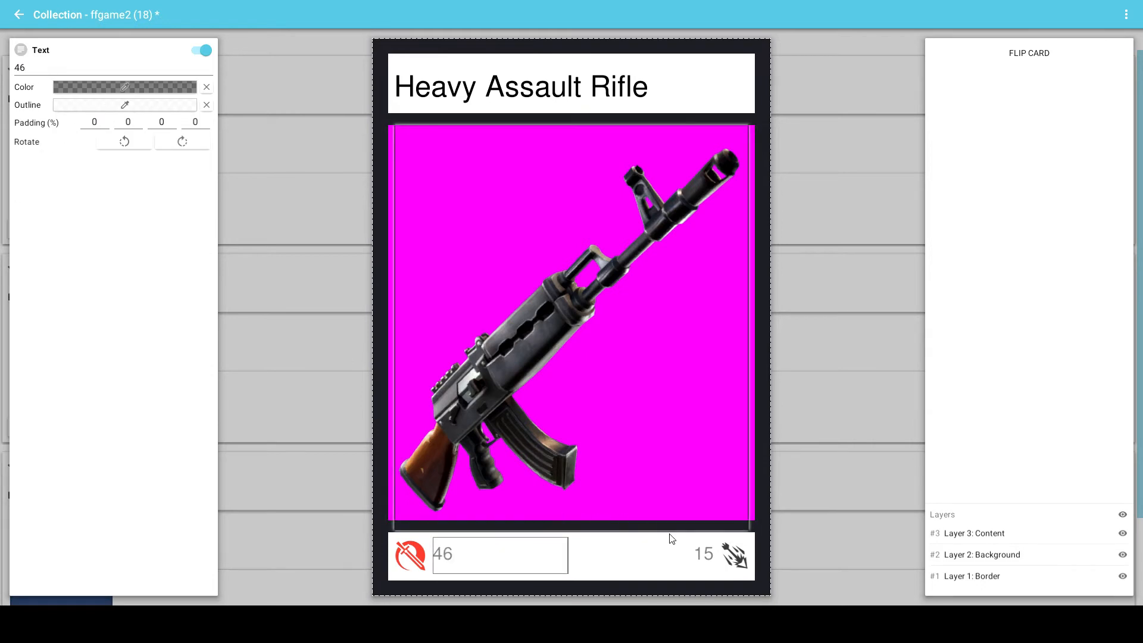
click(703, 554)
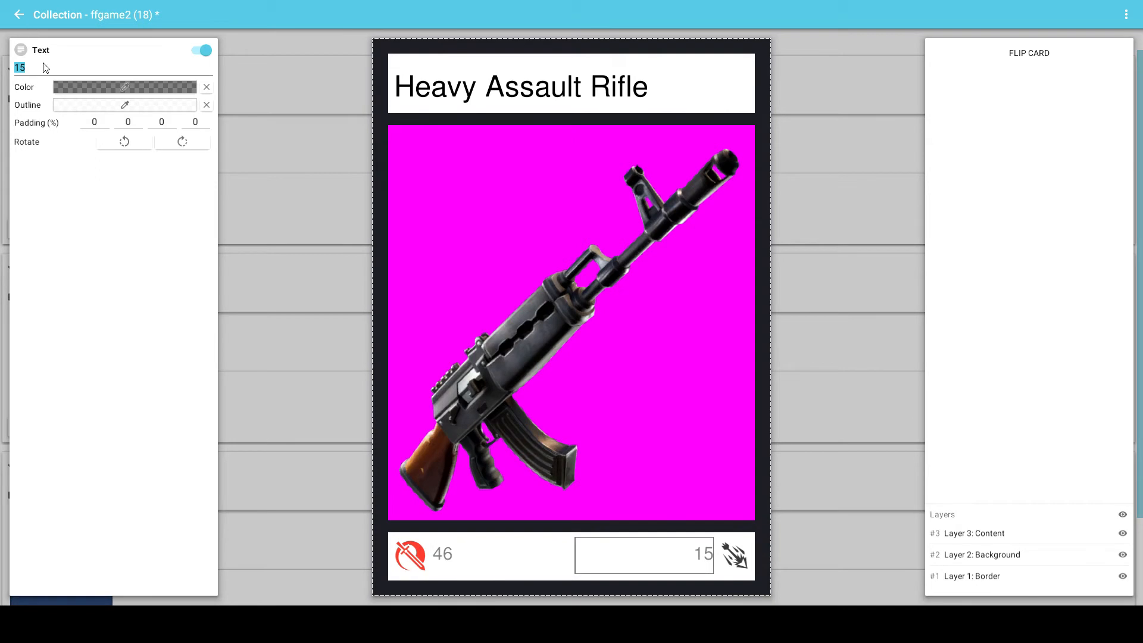
click(46, 67)
click(282, 106)
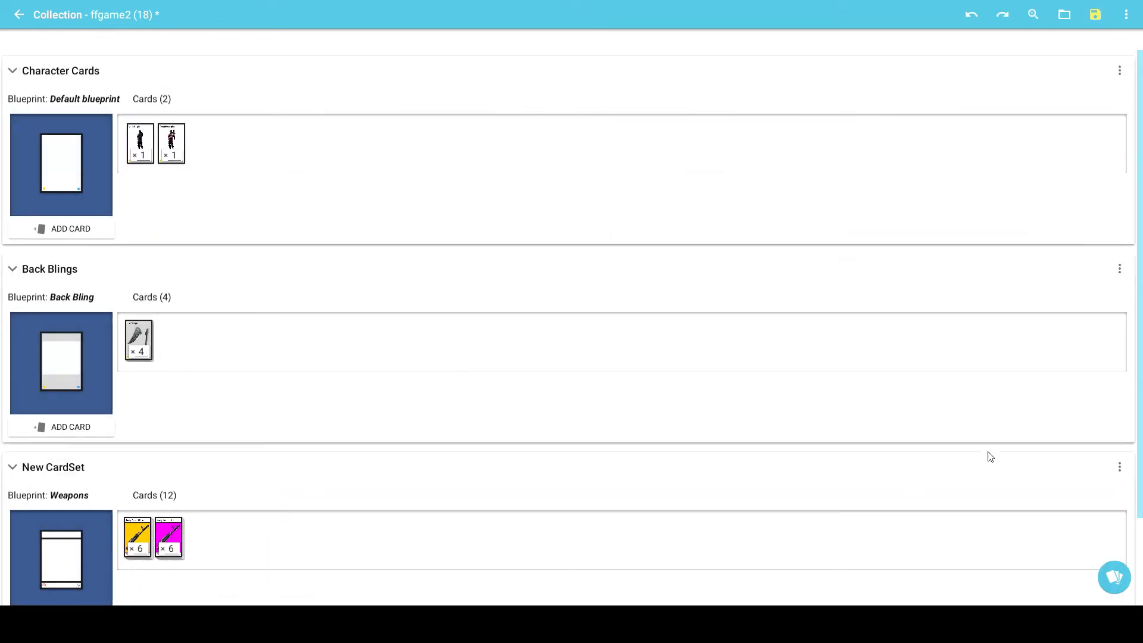
- Preview the export sheets of the set using the Weapons blueprint and look through both pages
click(1118, 468)
click(1070, 540)
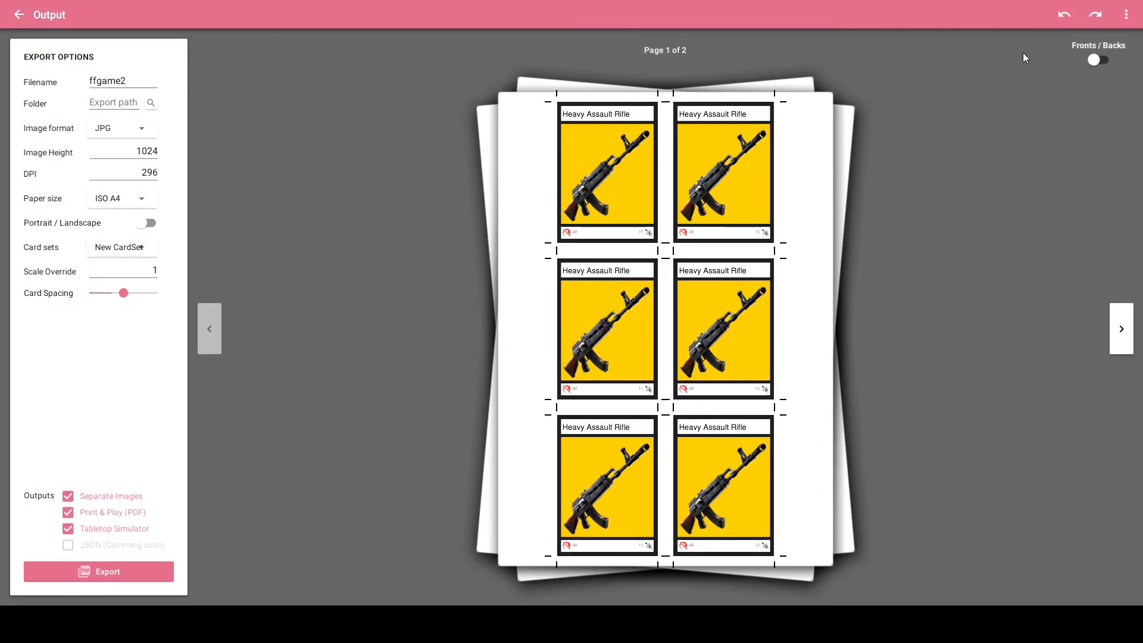
click(1118, 318)
click(211, 329)
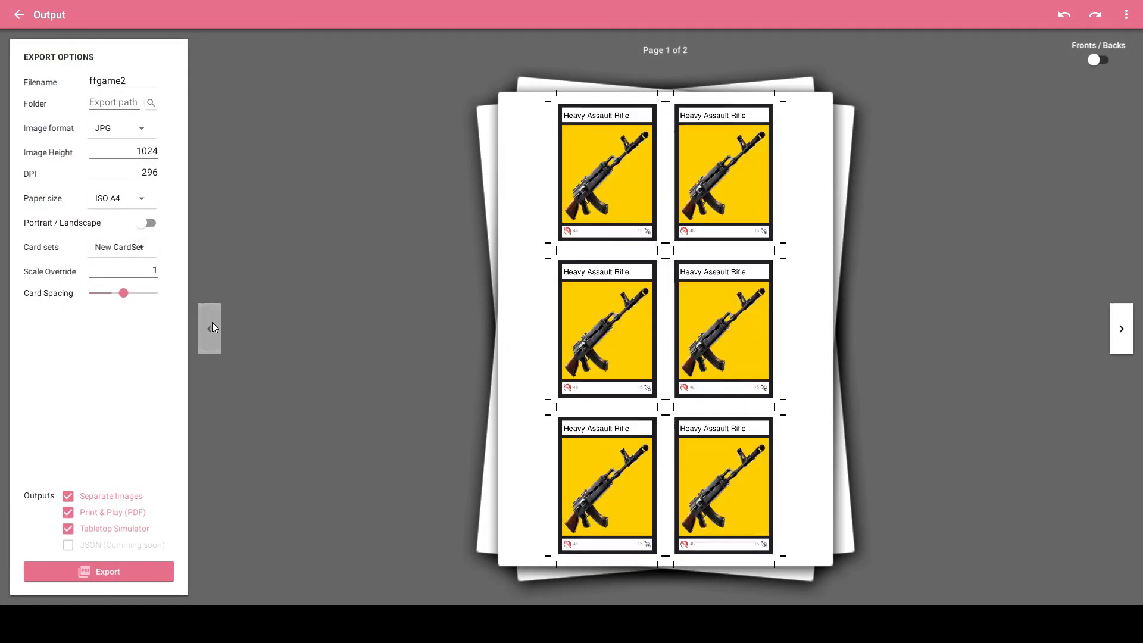
- Look through both export pages and reduce the card spacing until three cards fit in each row
click(1120, 326)
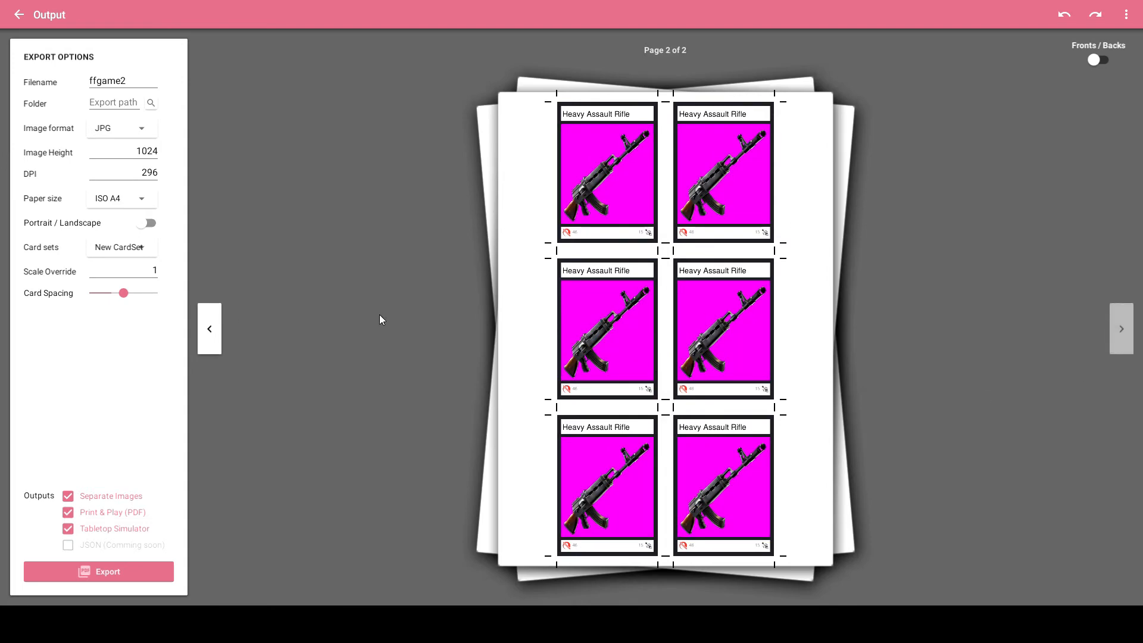
click(211, 336)
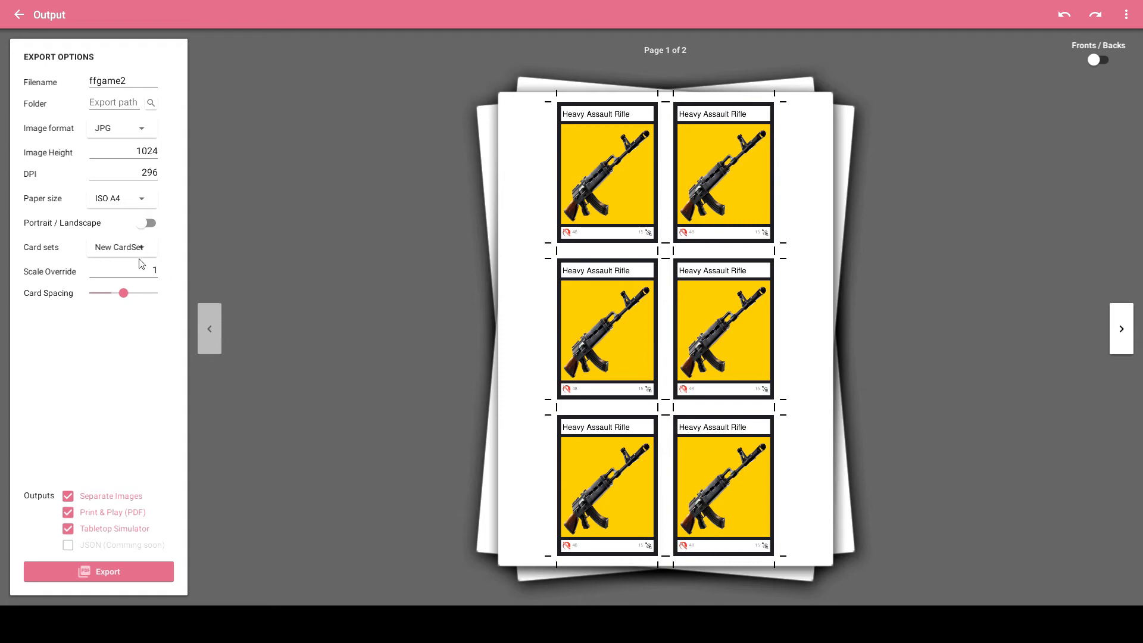
drag(123, 293, 101, 292)
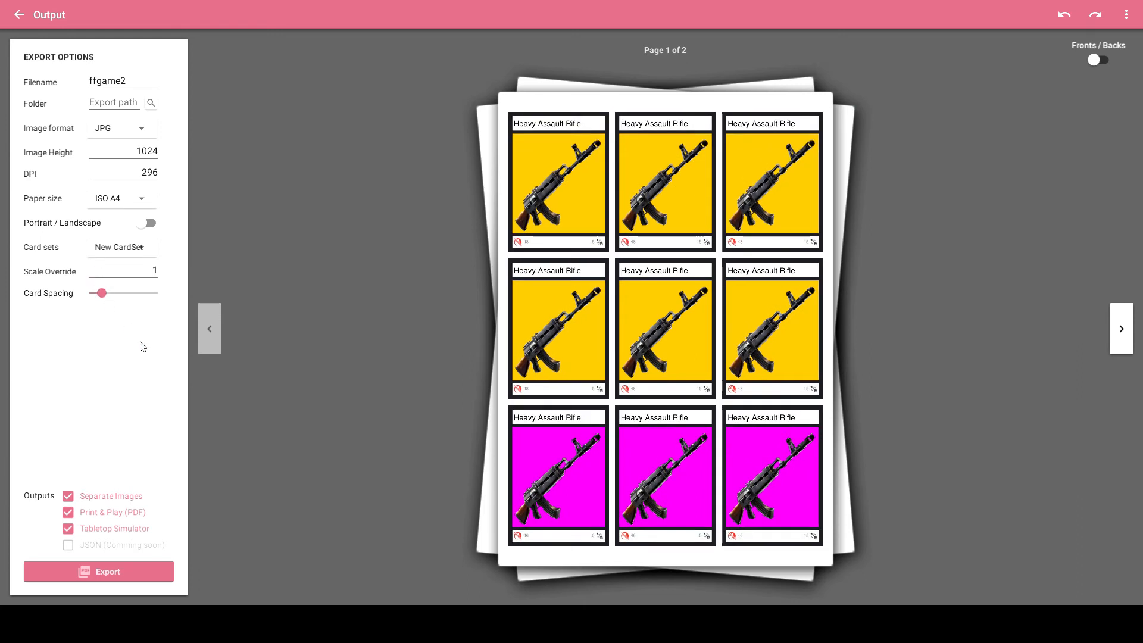
- Check the paper size options and try the landscape page orientation, switching back to portrait
click(140, 199)
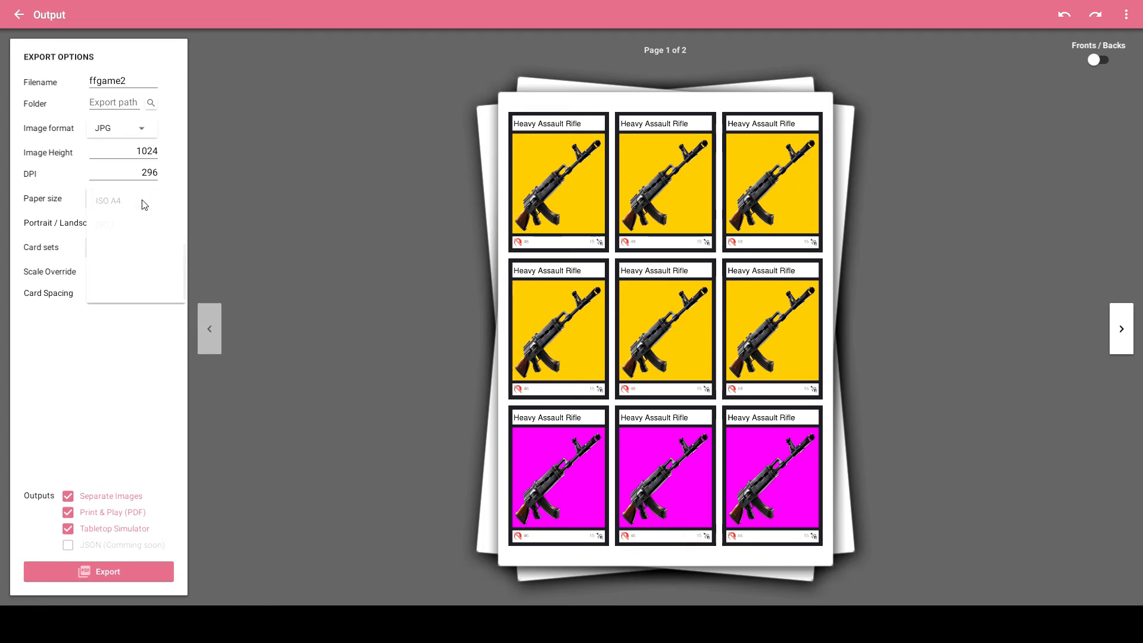
click(78, 350)
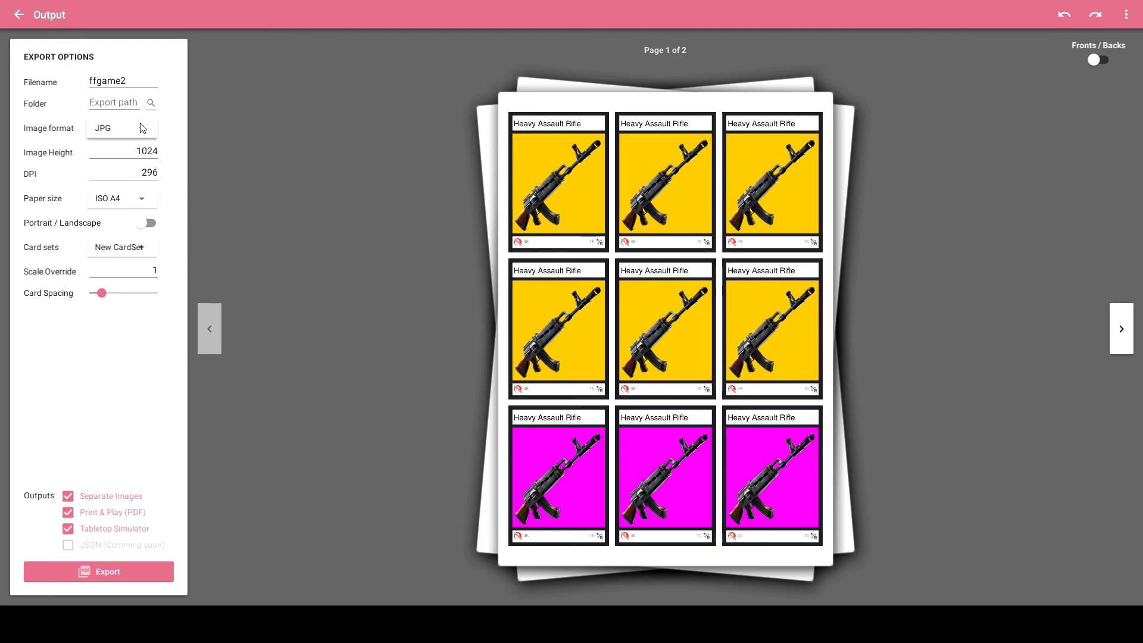
click(148, 229)
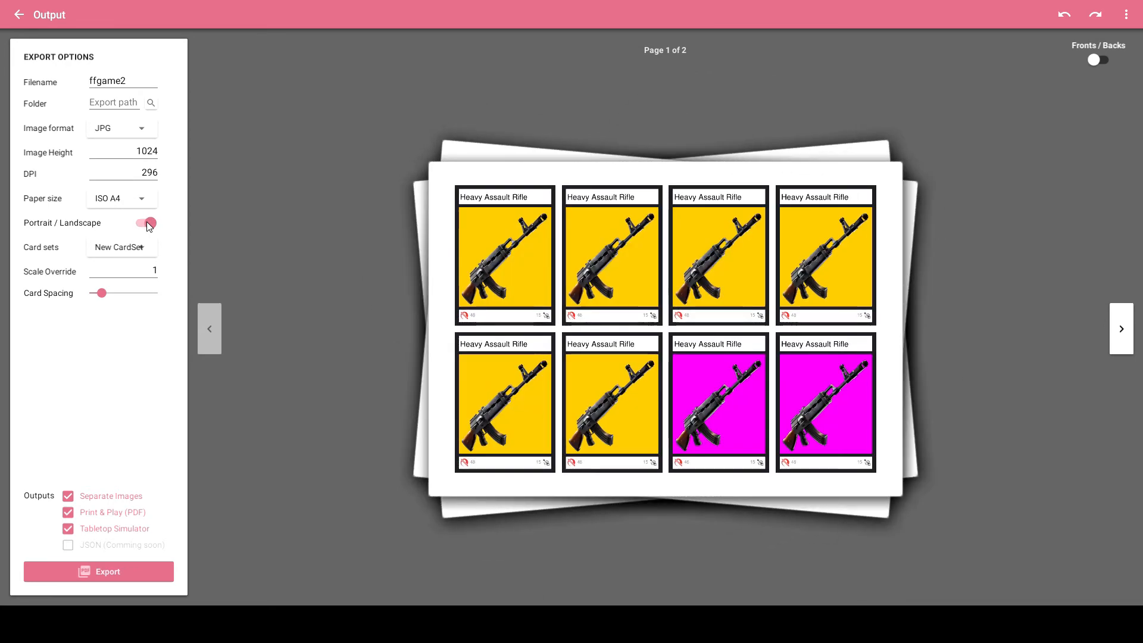
click(149, 227)
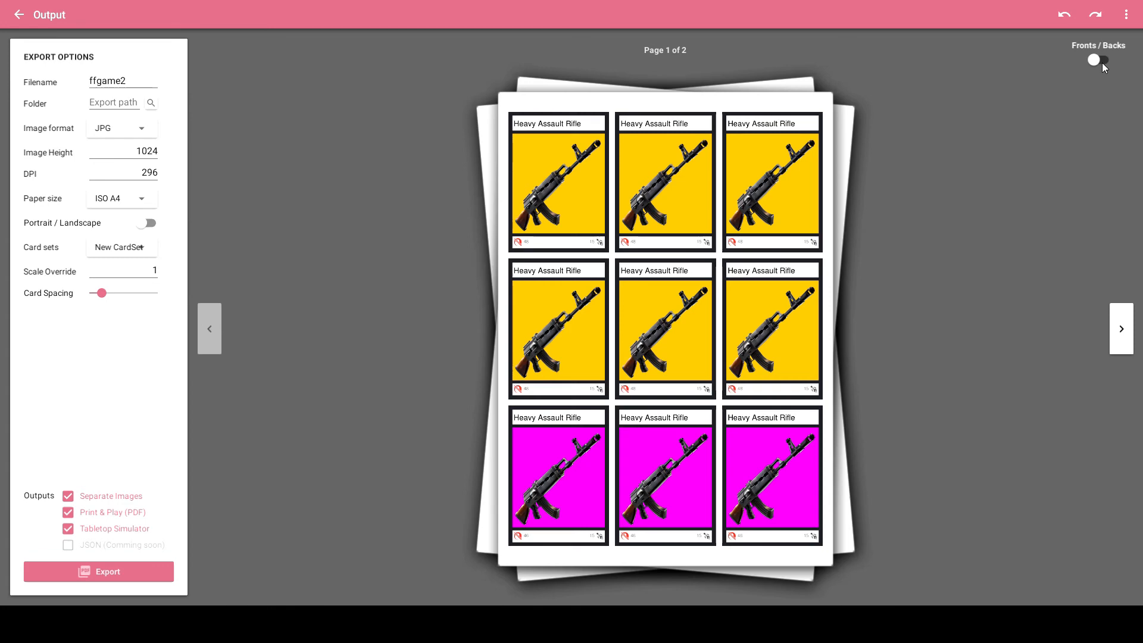
- Compare the card fronts and backs on the export sheets and return to the collection
click(1101, 62)
click(1101, 62)
click(1102, 62)
click(1102, 63)
click(1102, 62)
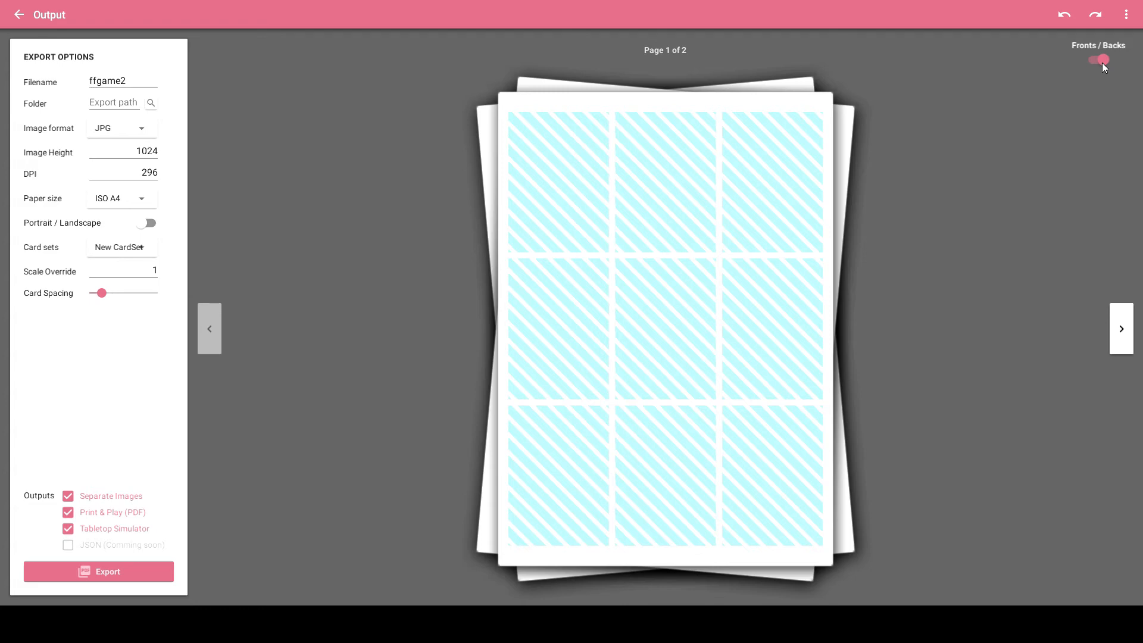
click(1101, 62)
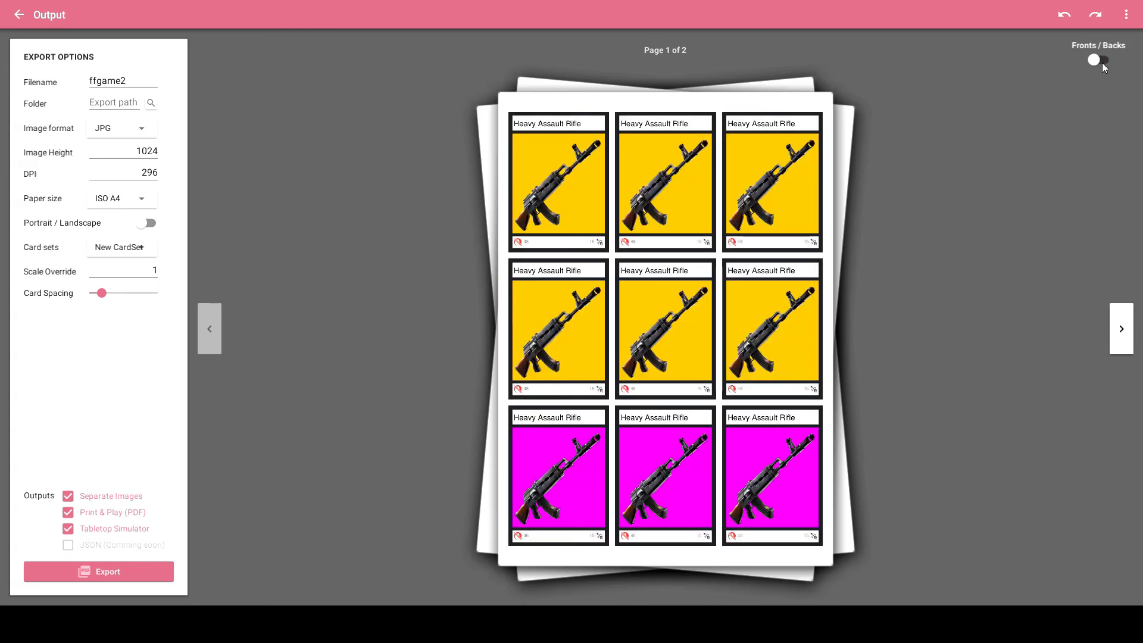
click(1102, 62)
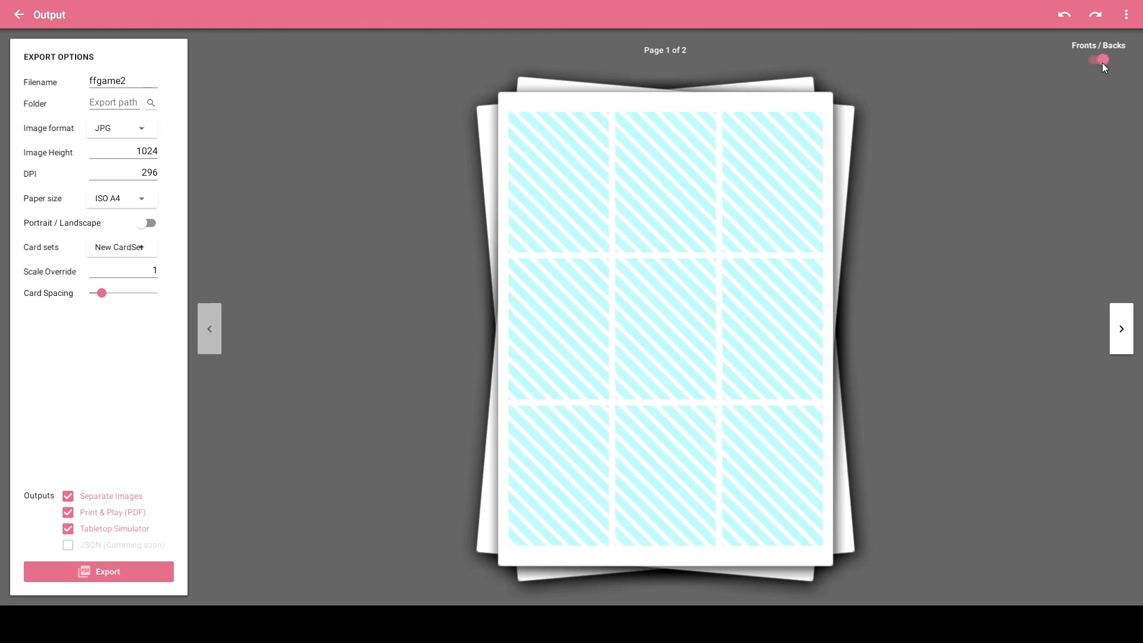
click(1101, 62)
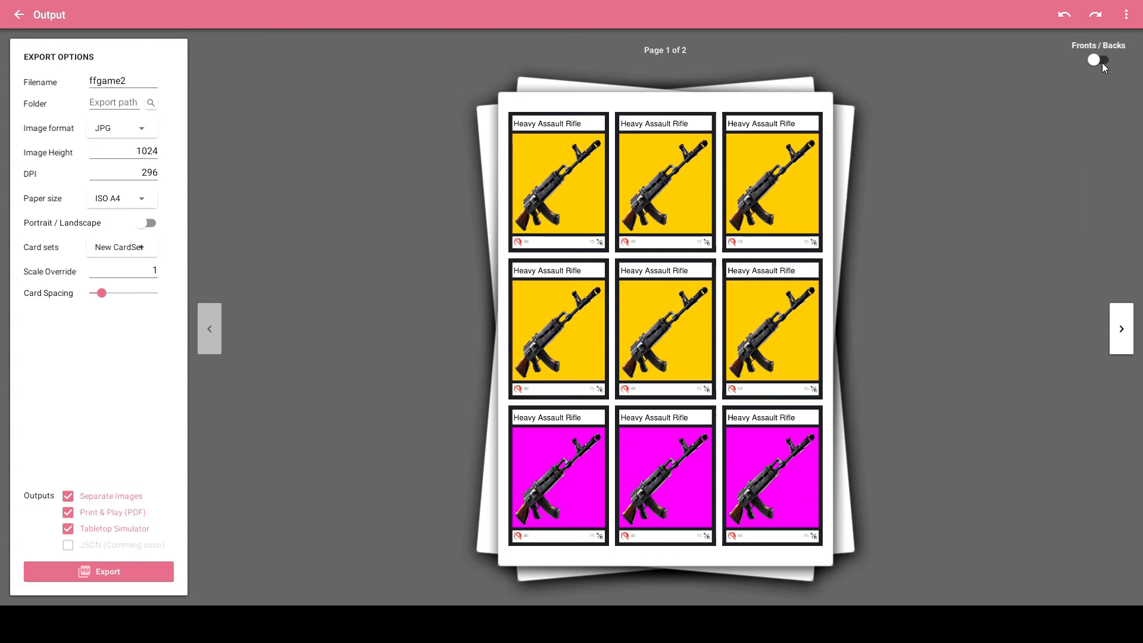
click(1101, 62)
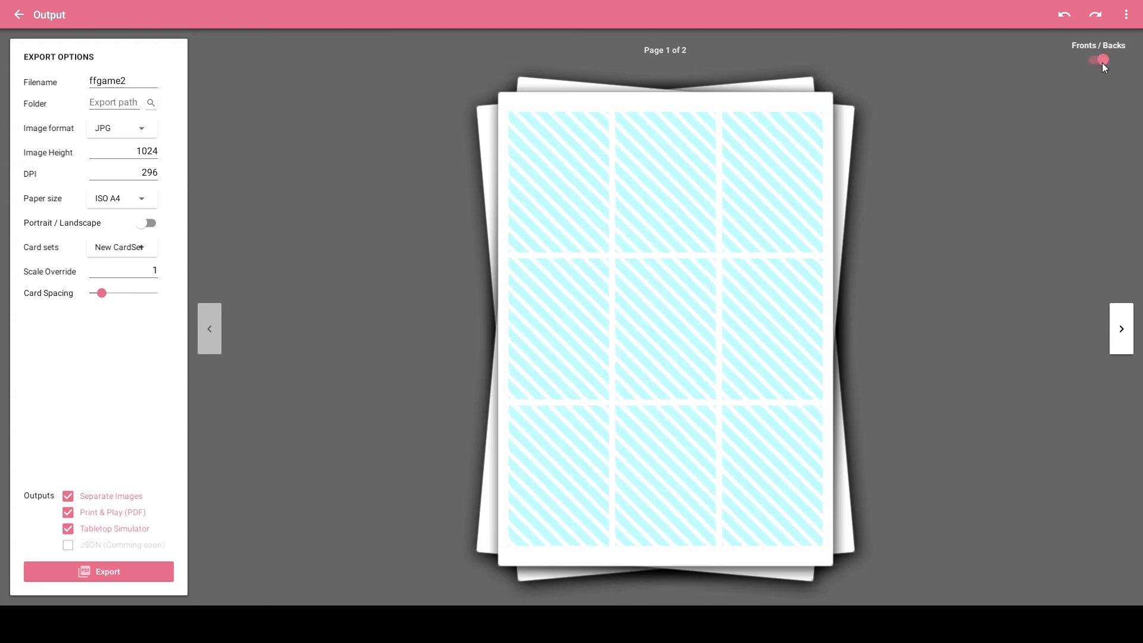
click(1101, 62)
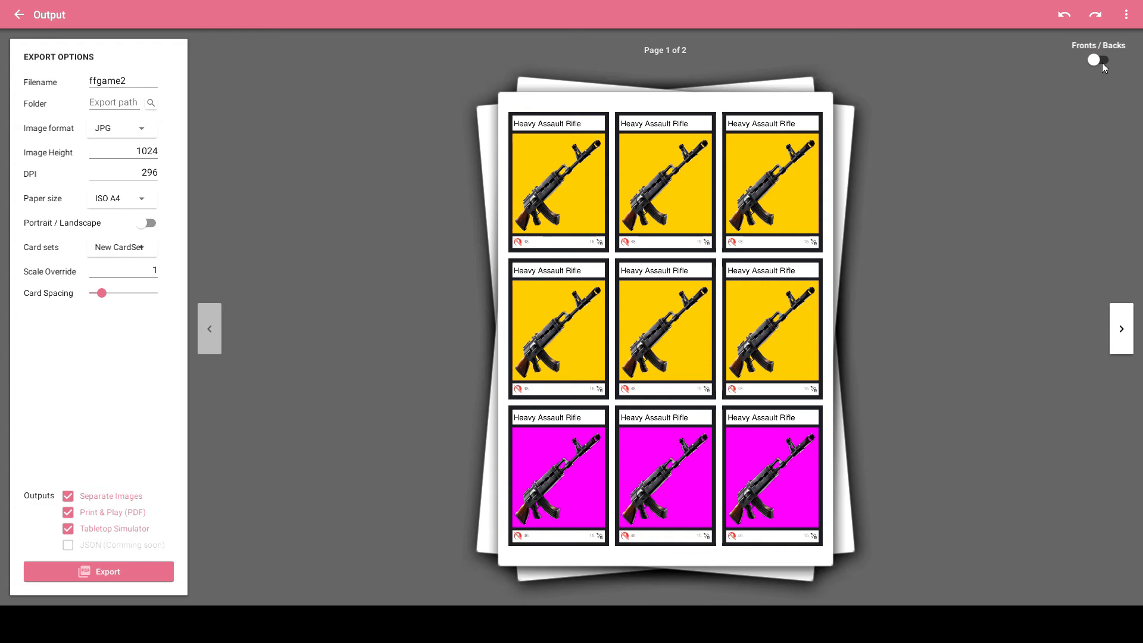
click(1102, 63)
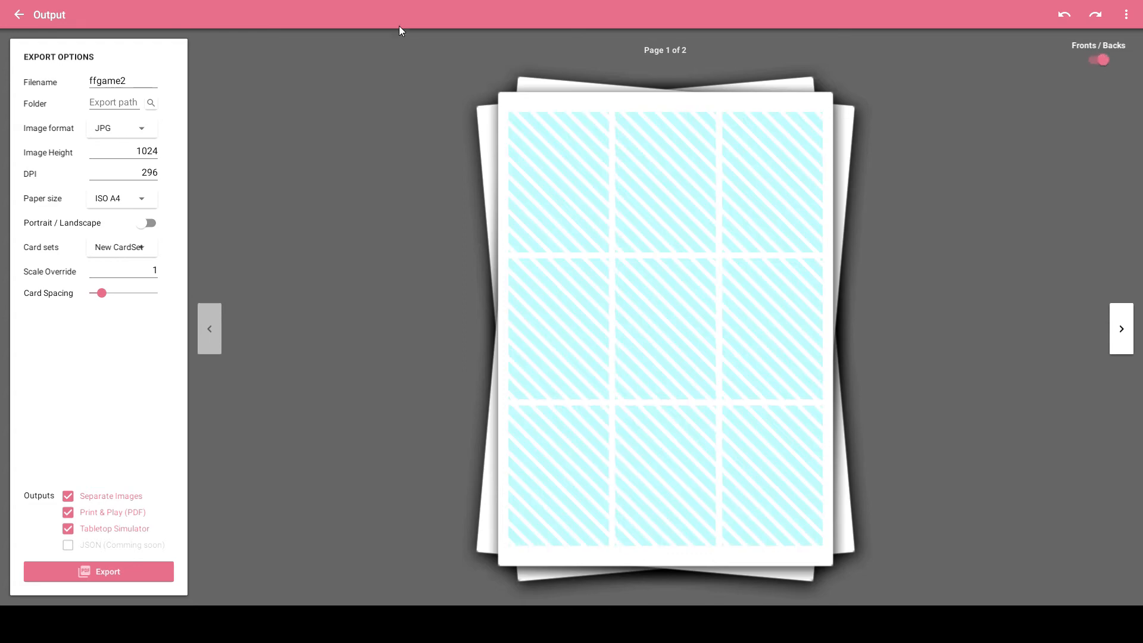
click(20, 15)
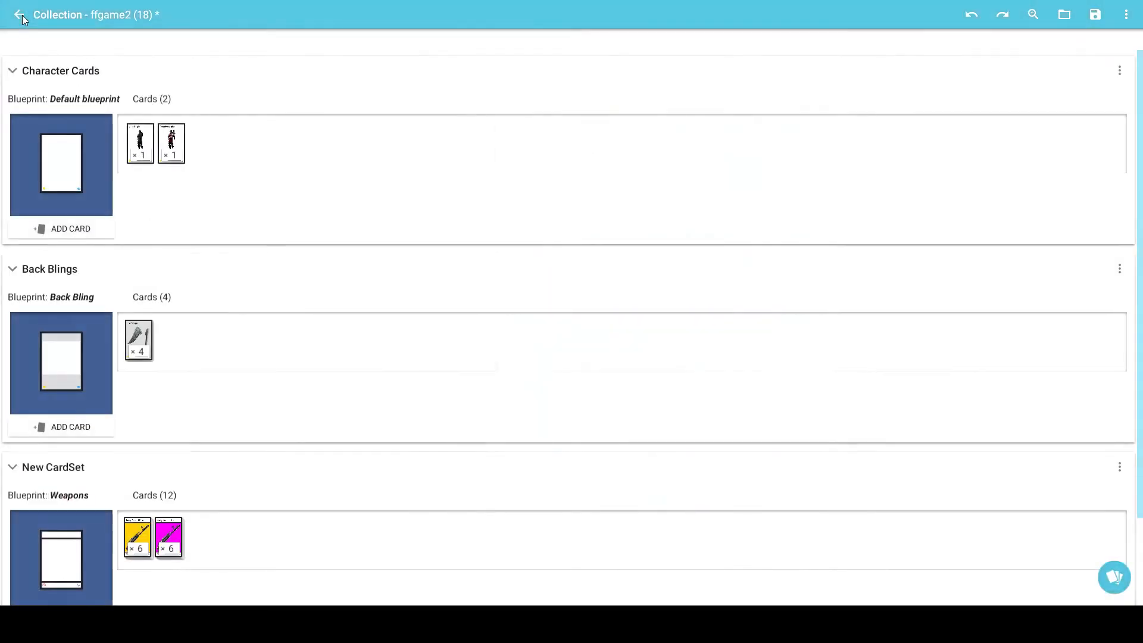
- Check the Black Knight card, close it, and open the back side of the Default blueprint for editing
click(141, 143)
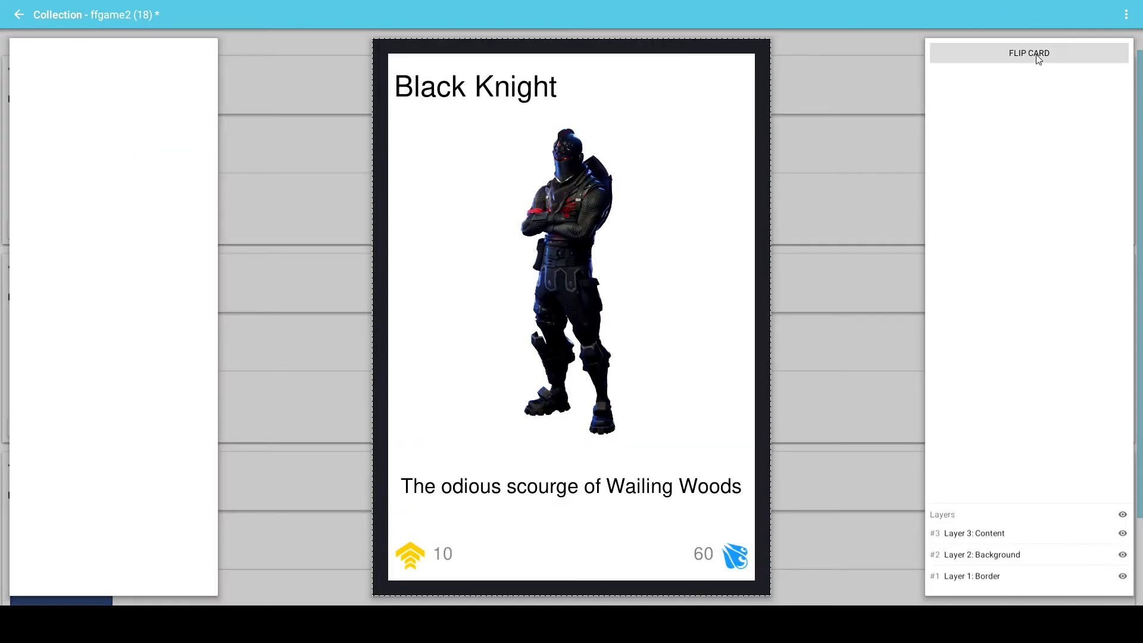
click(288, 135)
click(62, 161)
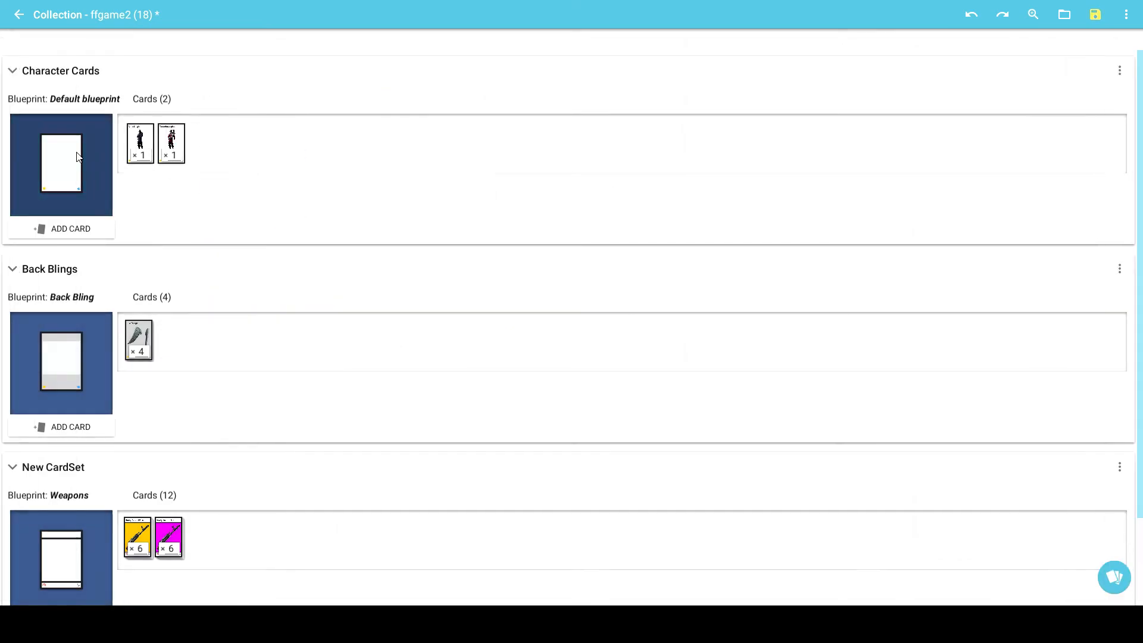
click(1027, 584)
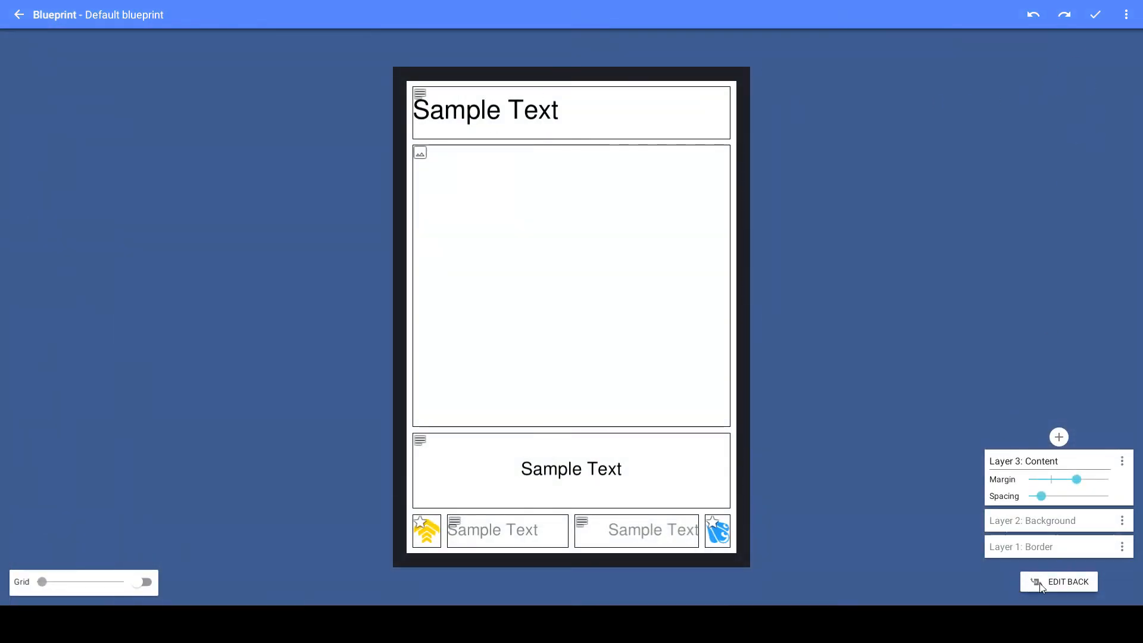
- Tint the striped background image on the blueprint's back black
click(489, 195)
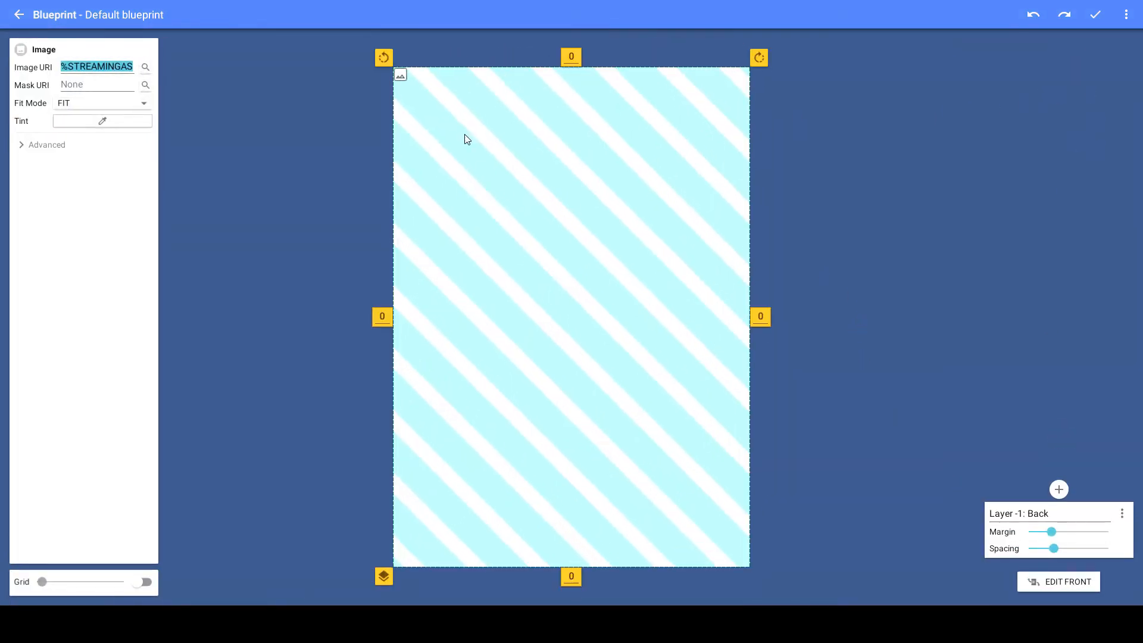
click(83, 125)
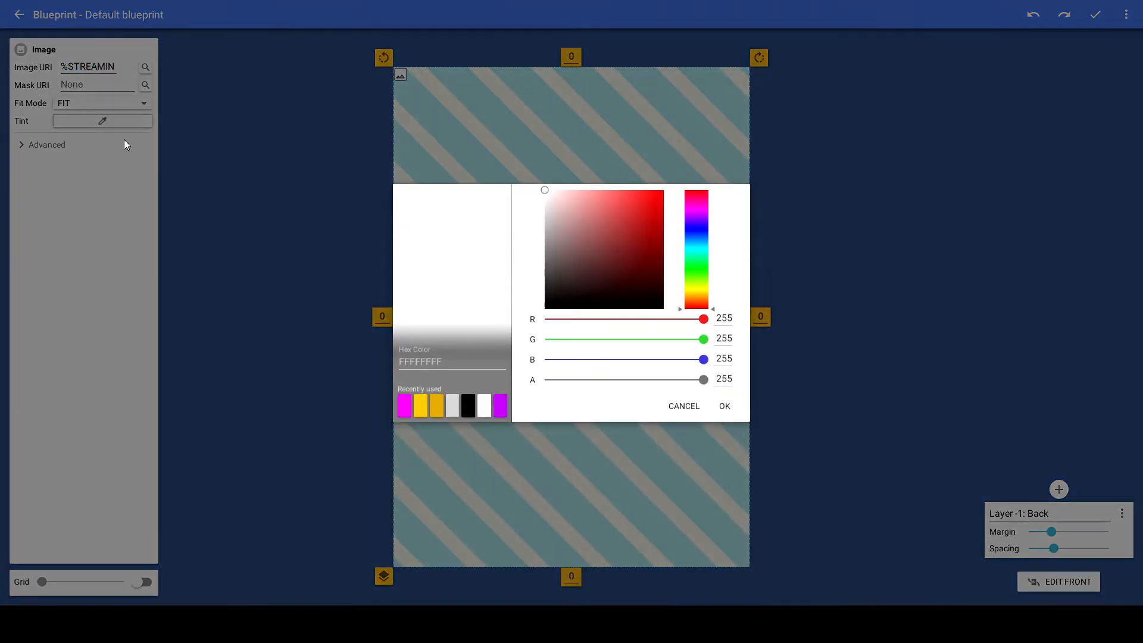
drag(589, 244, 678, 327)
click(723, 408)
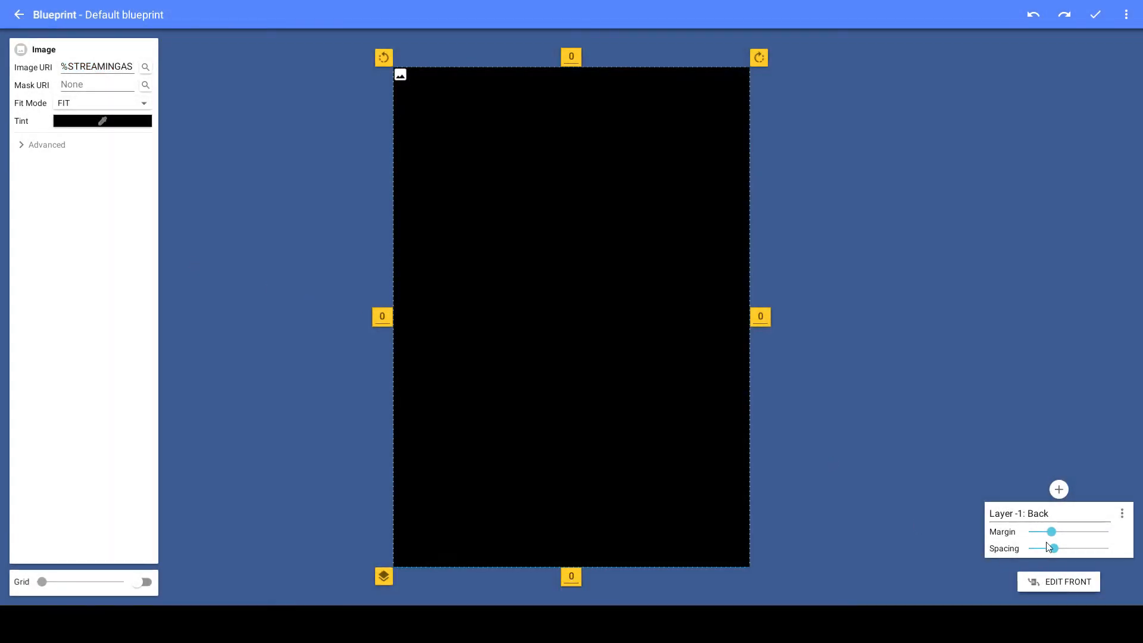
- Add a new layer to the blueprint's back and name it LOGO
click(1059, 490)
click(1027, 490)
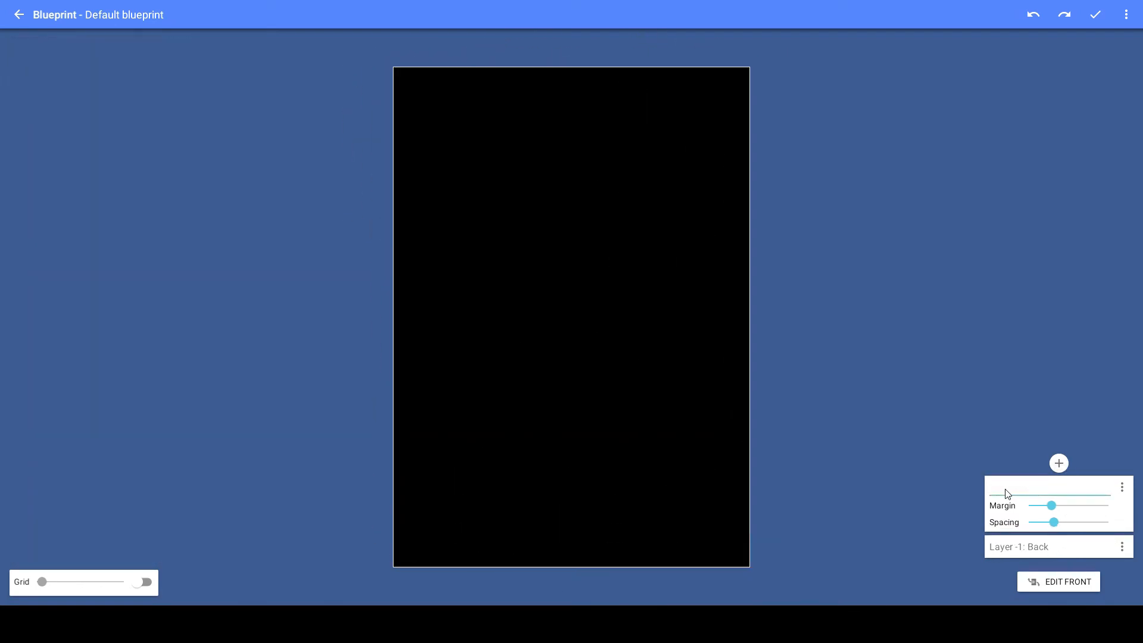
text(ICON)
key(BackSpace)
key(BackSpace)
text(LOGO)
click(898, 428)
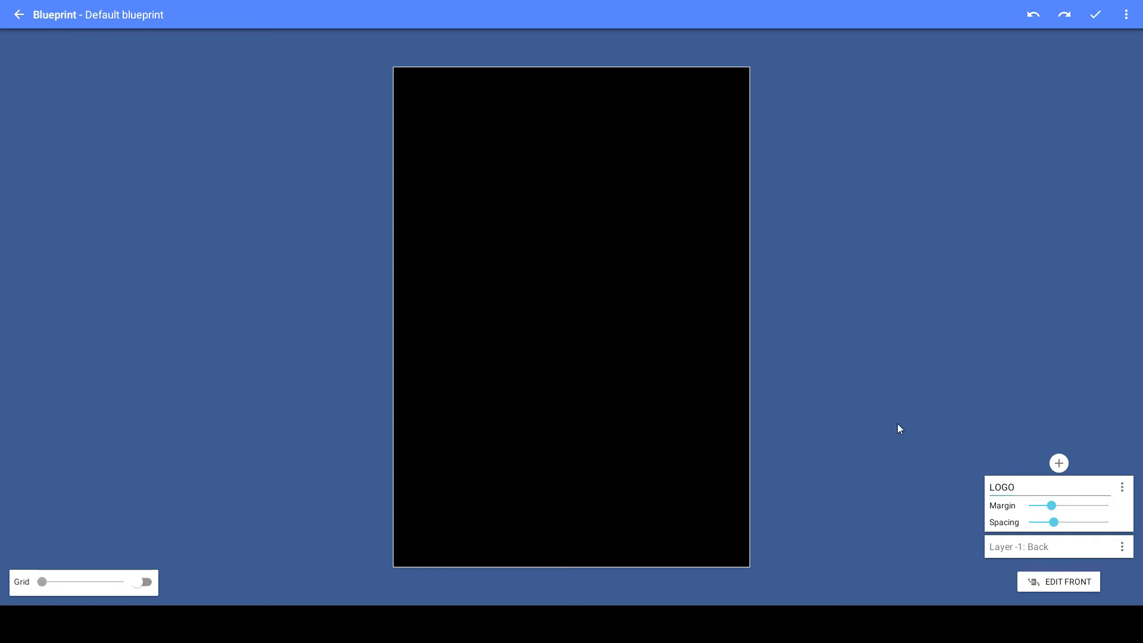
- Add the gold star crest image to the LOGO layer, set its fit mode to FitWidth, and confirm the blueprint
click(665, 313)
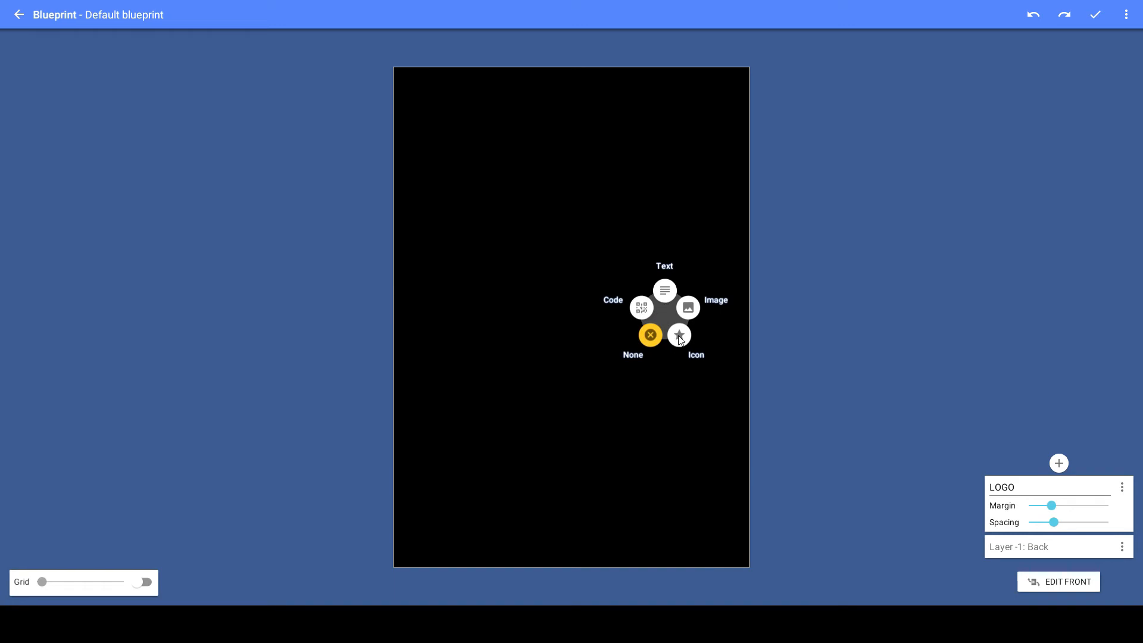
click(688, 308)
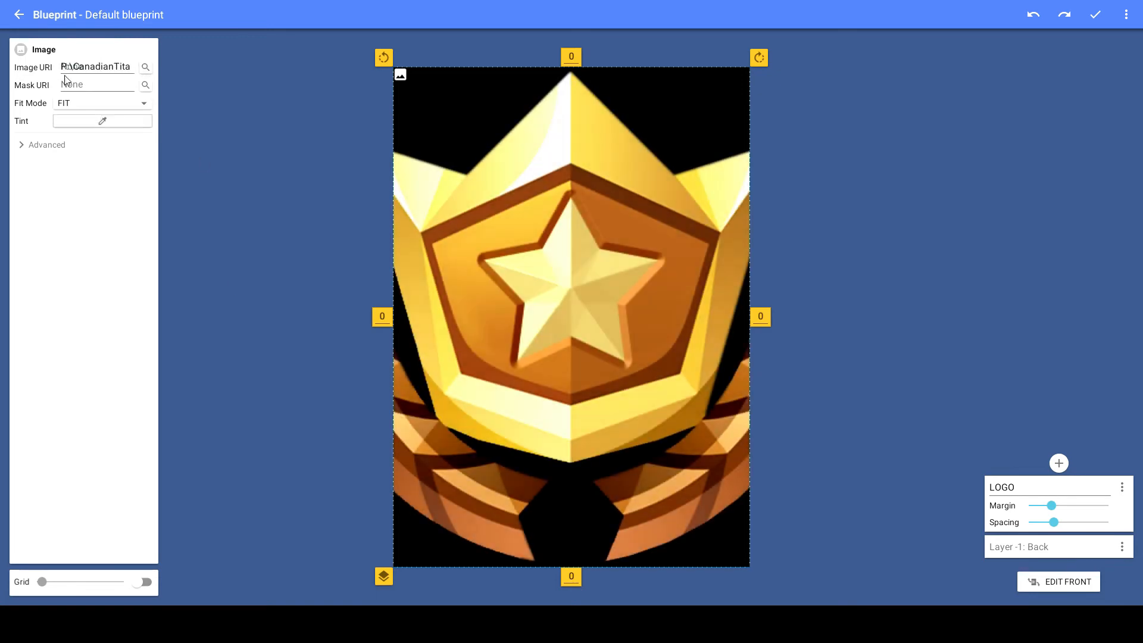
click(100, 106)
click(87, 132)
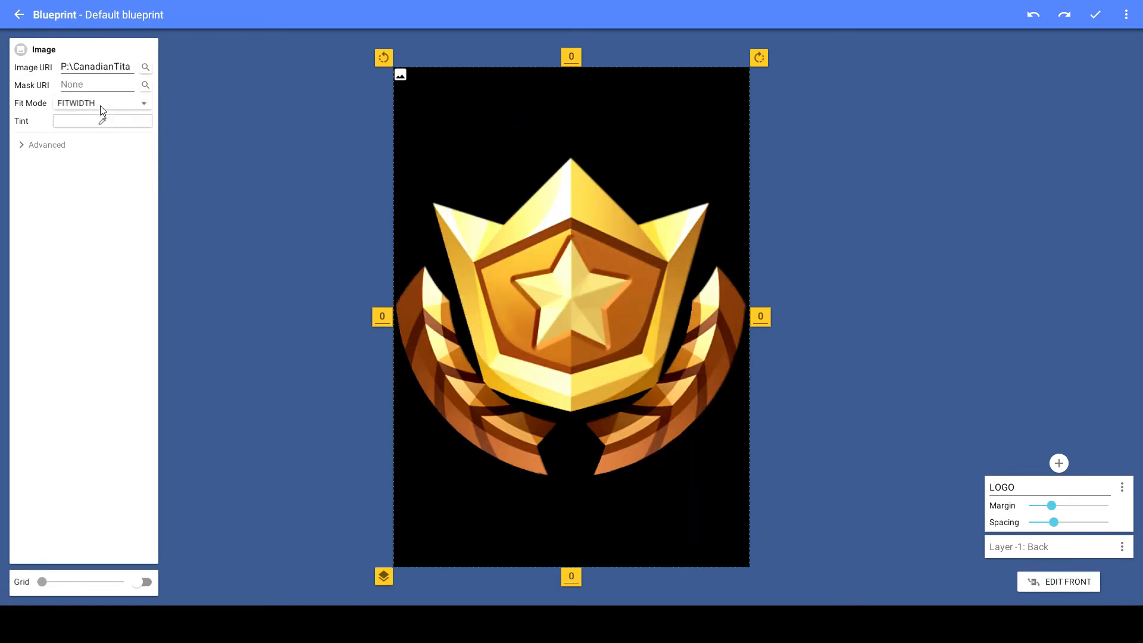
click(101, 108)
click(98, 149)
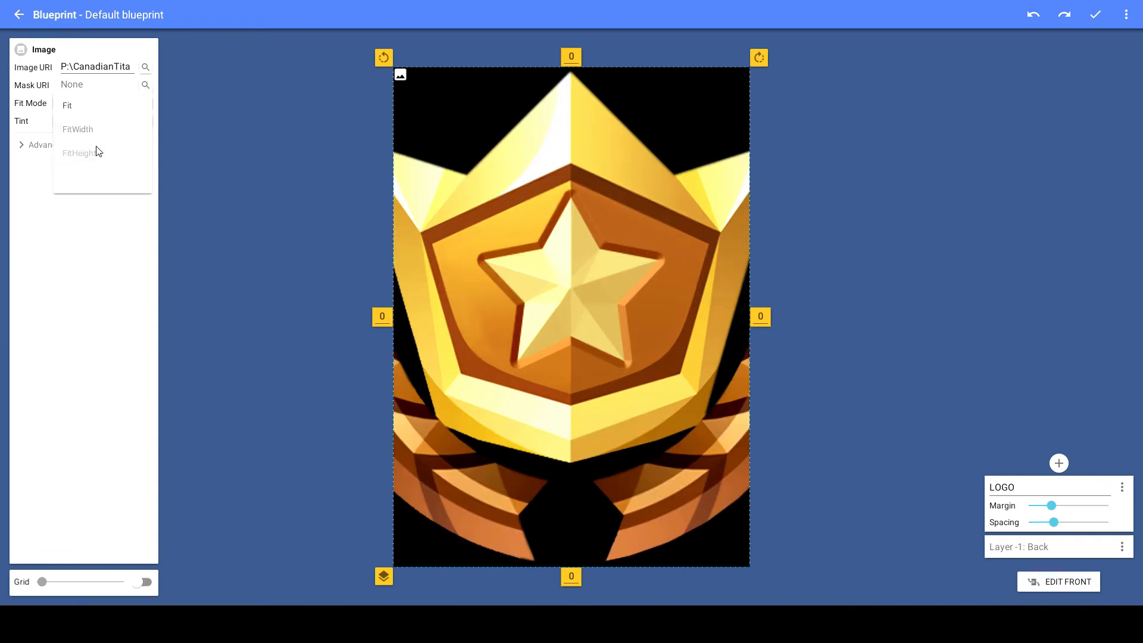
click(104, 111)
click(95, 126)
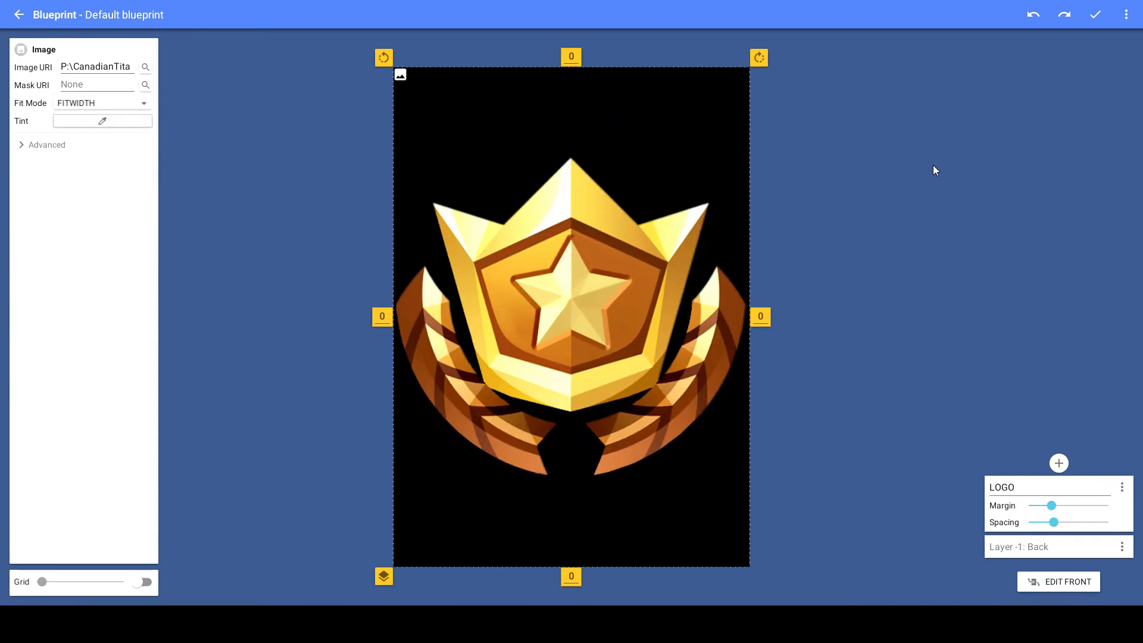
click(1095, 14)
- Open the Black Knight card, flip it to examine its front and back, and close it
click(171, 142)
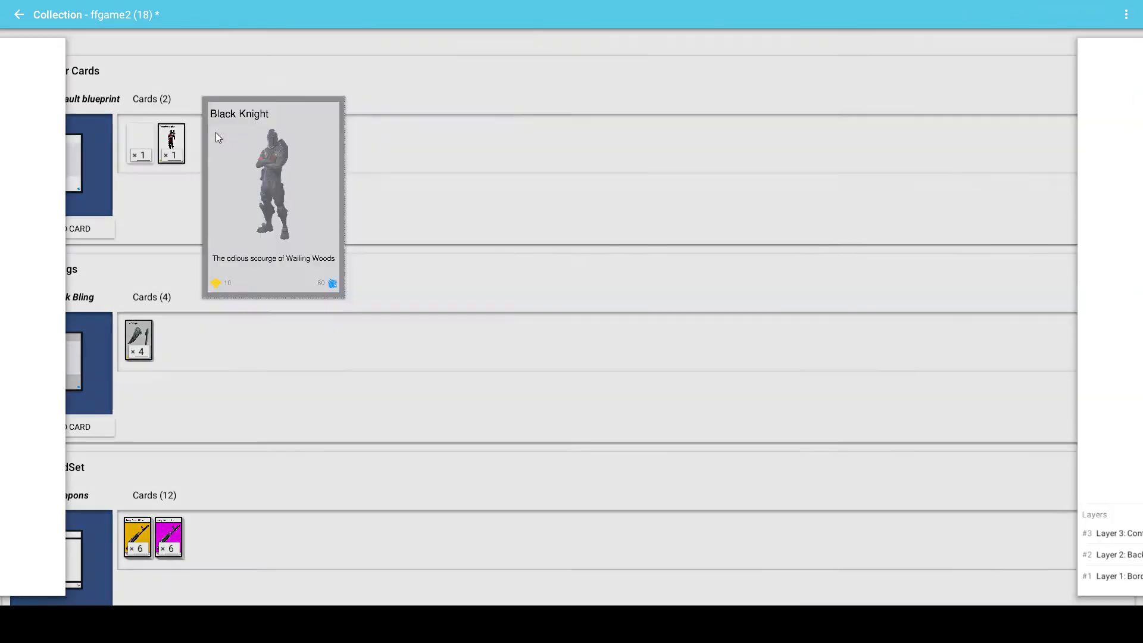
click(1063, 56)
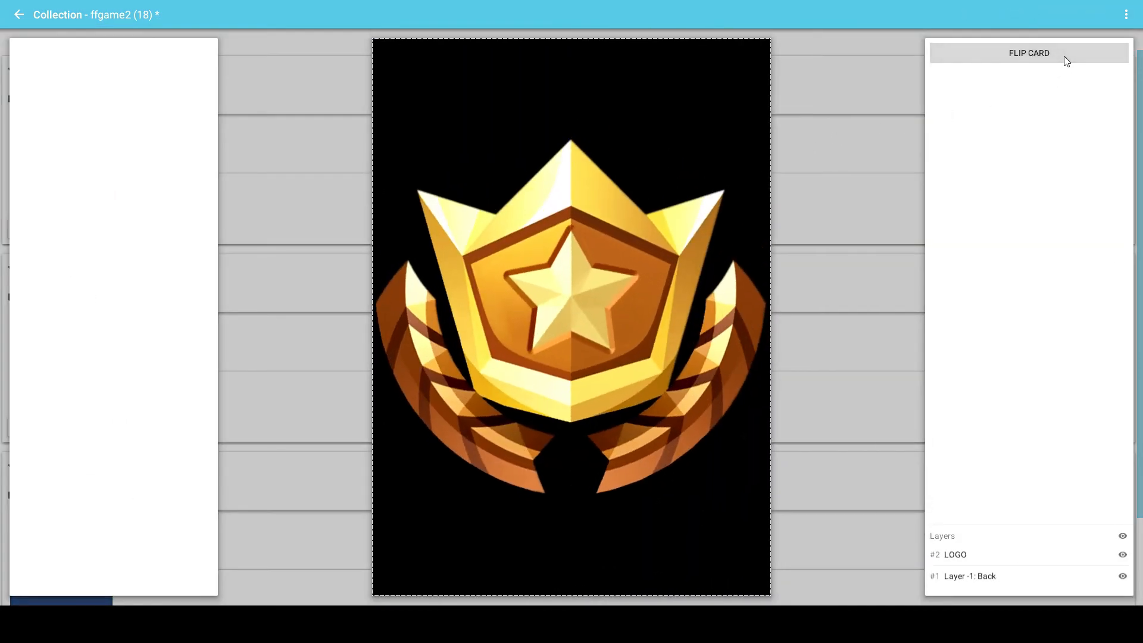
click(1063, 56)
click(1063, 56)
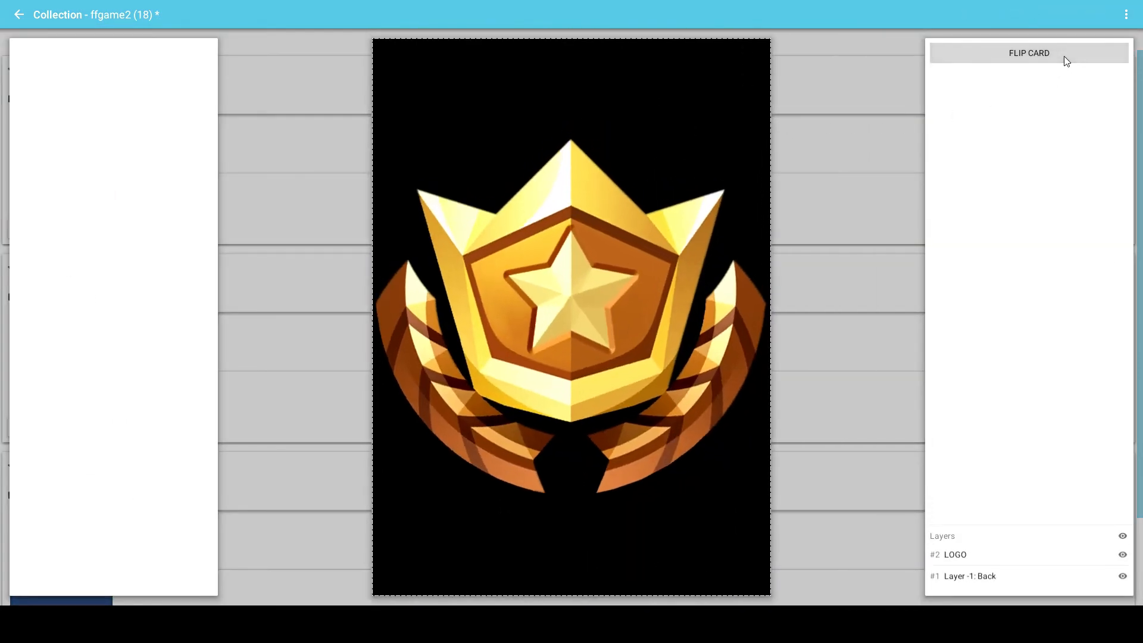
click(1062, 56)
click(857, 158)
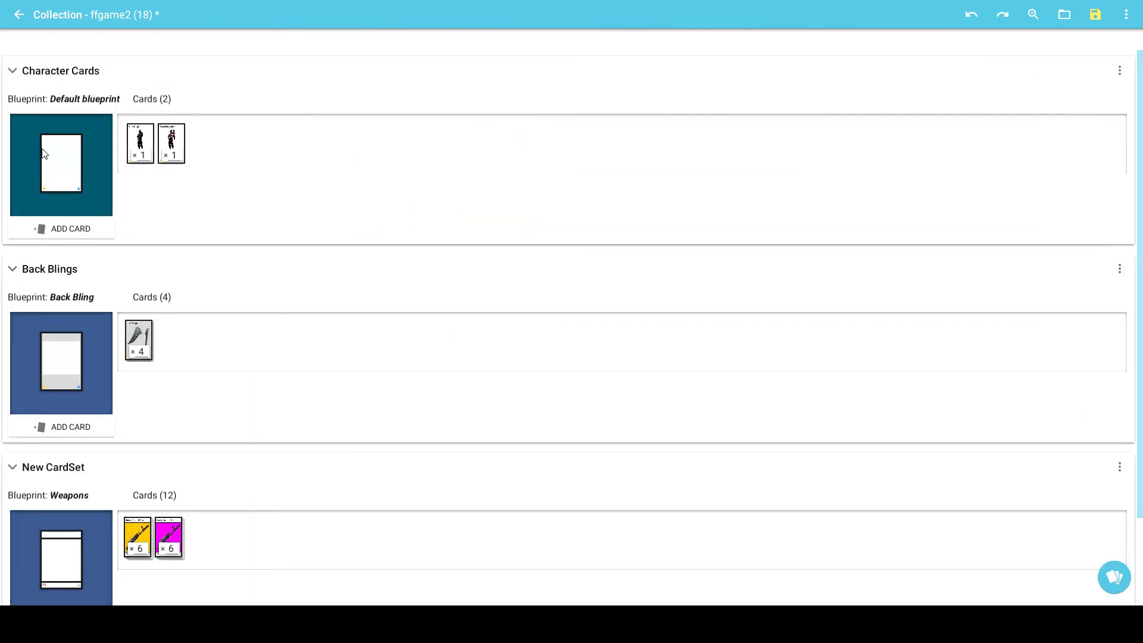
- Open the Back Bling blueprint and switch to editing its back side
scroll(285, 340, down, 3)
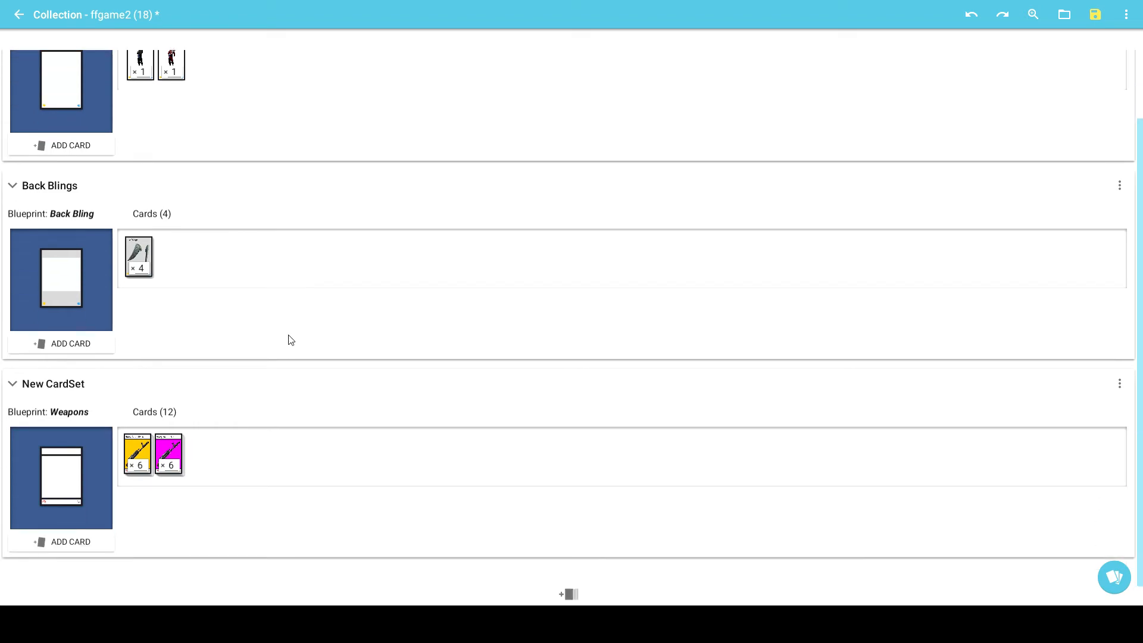
scroll(284, 335, up, 3)
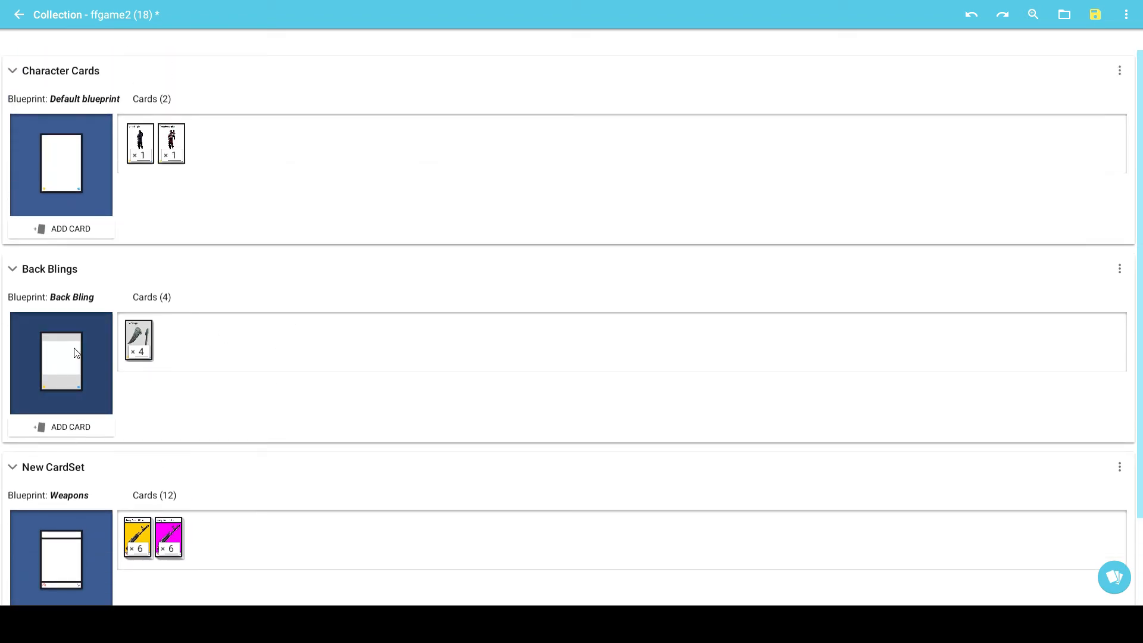
click(61, 357)
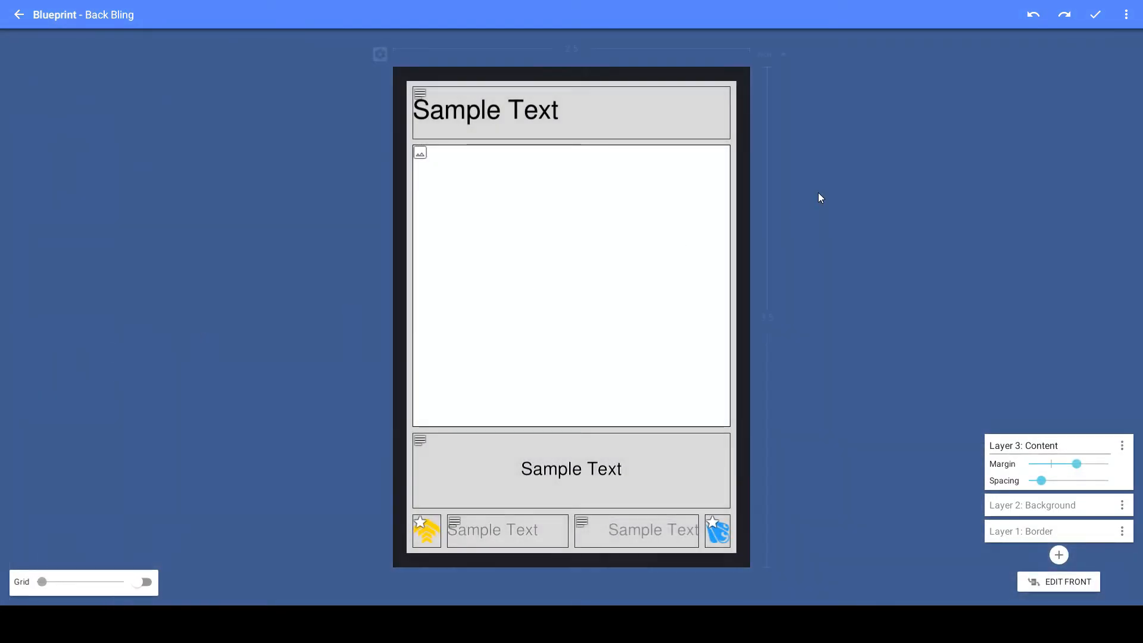
click(1058, 583)
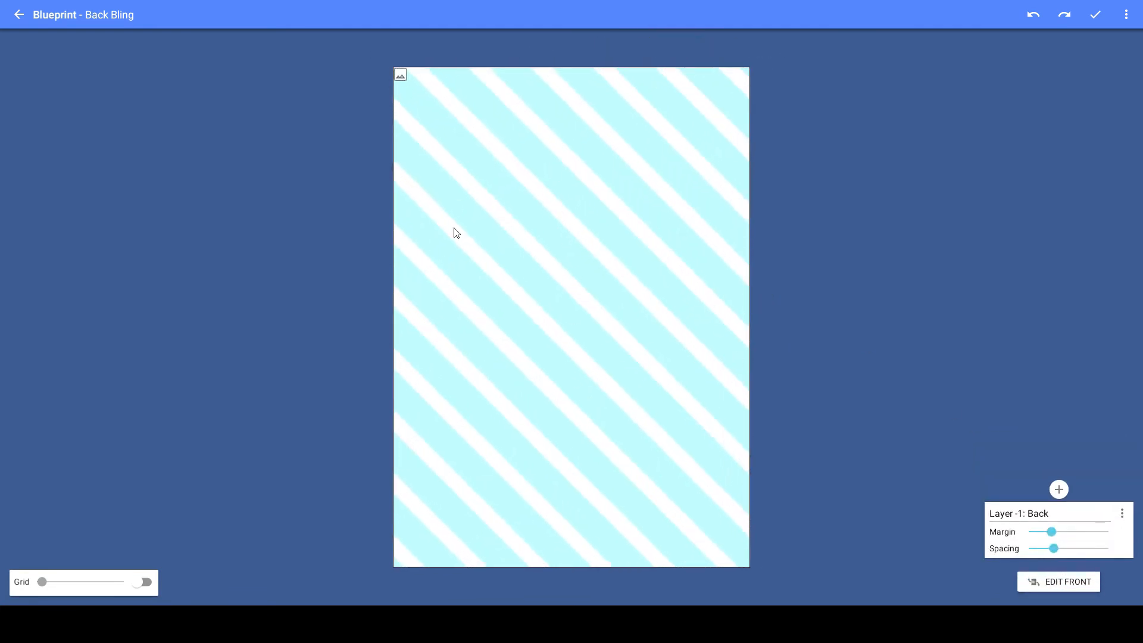
click(1046, 588)
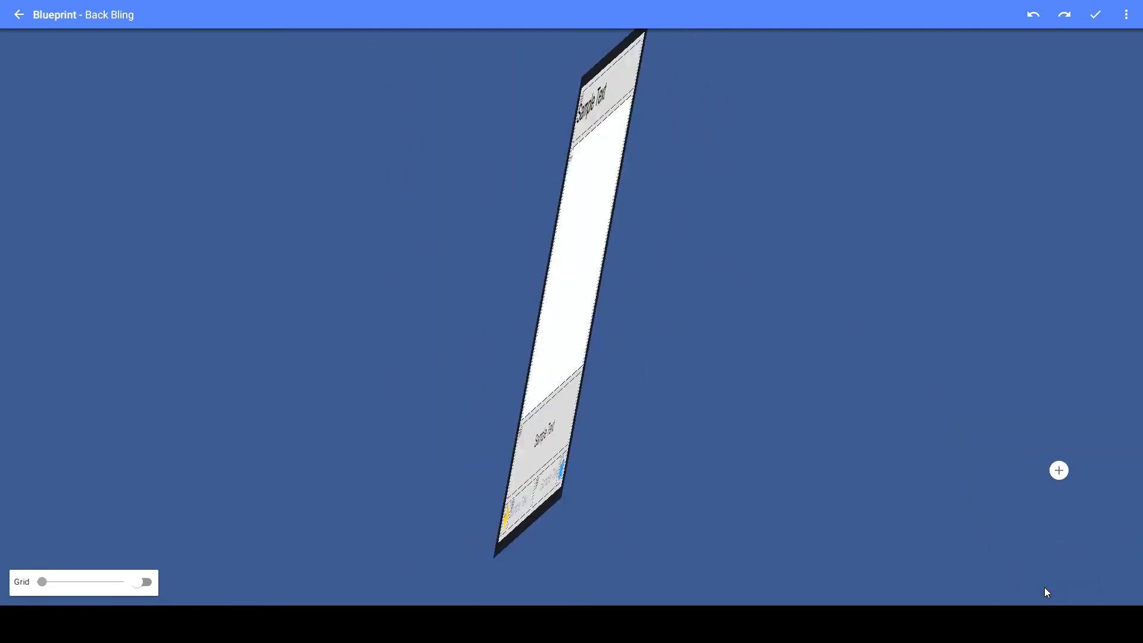
click(1045, 588)
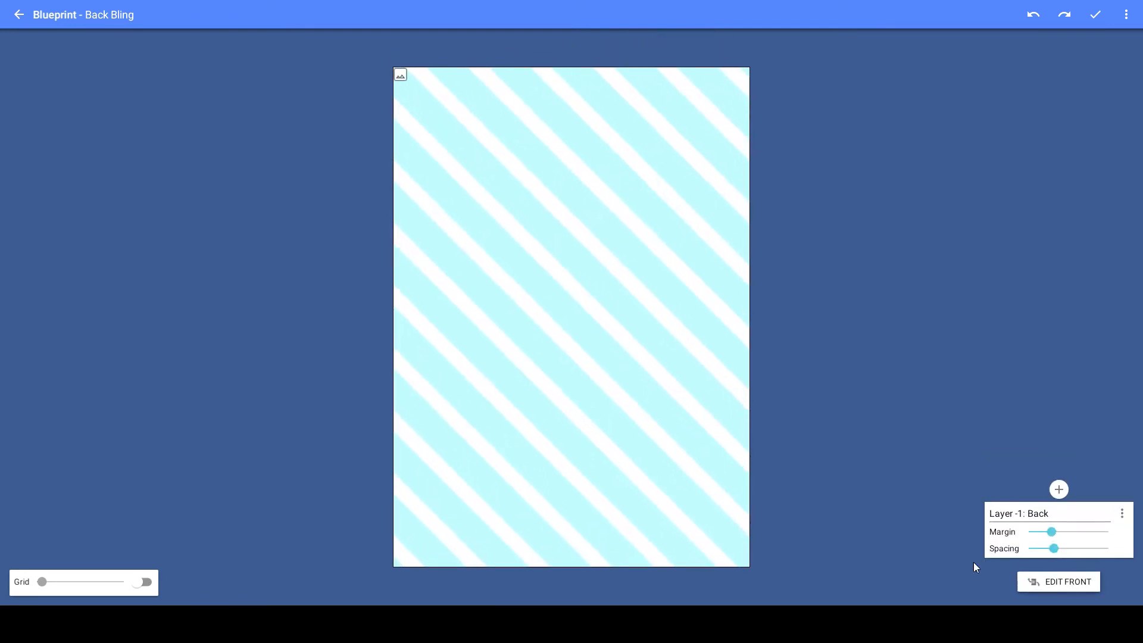
- Tint the striped background image on the Back Bling blueprint's back black (000000FF)
click(454, 194)
click(77, 104)
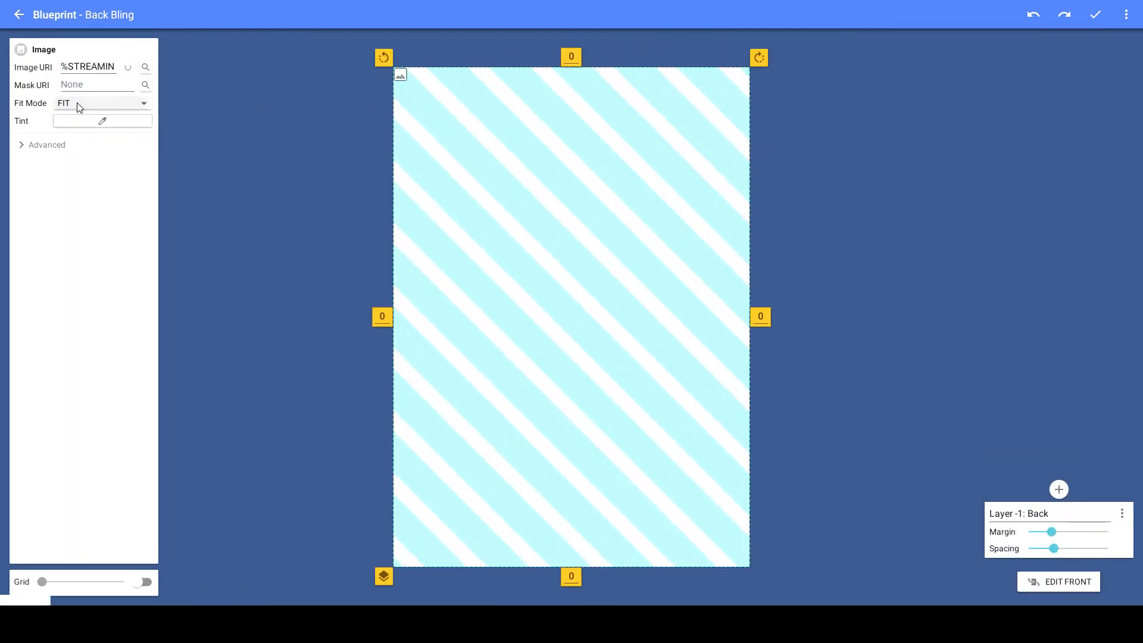
click(33, 127)
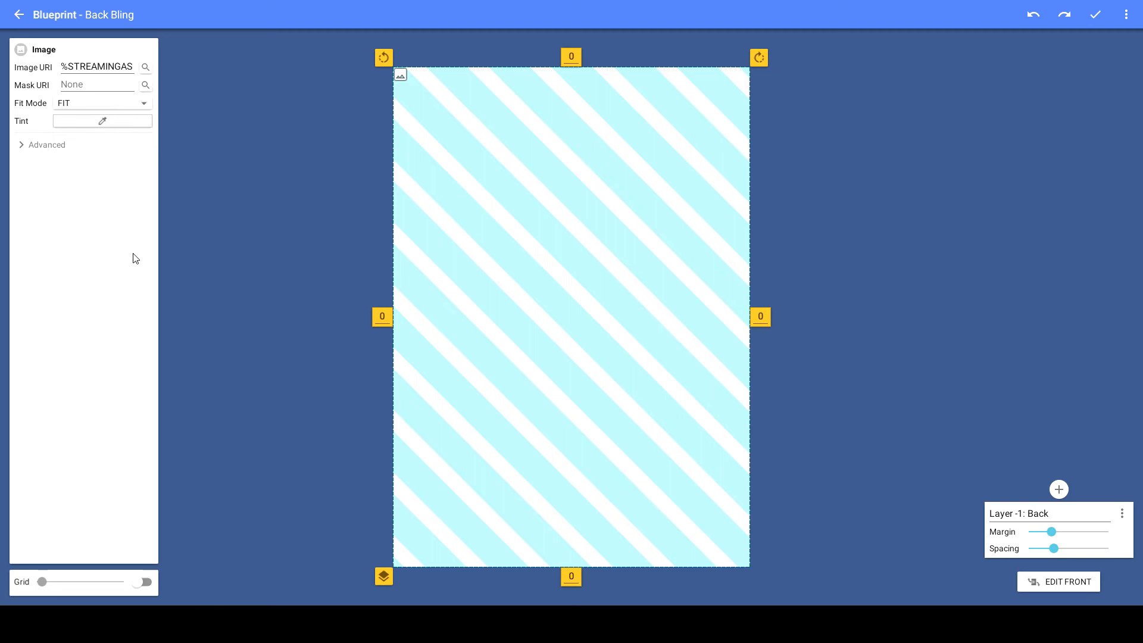
click(114, 124)
drag(620, 296, 642, 333)
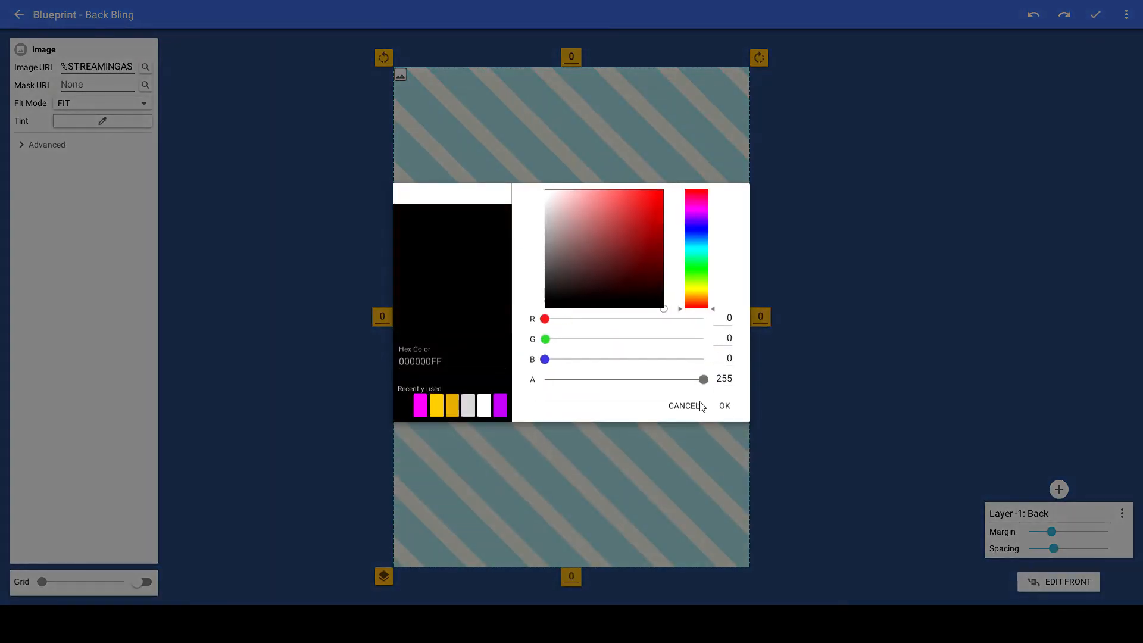
click(724, 405)
- Add a new layer to the Back Bling back with the gold star crest image set to FitWidth, and confirm the blueprint
click(1058, 489)
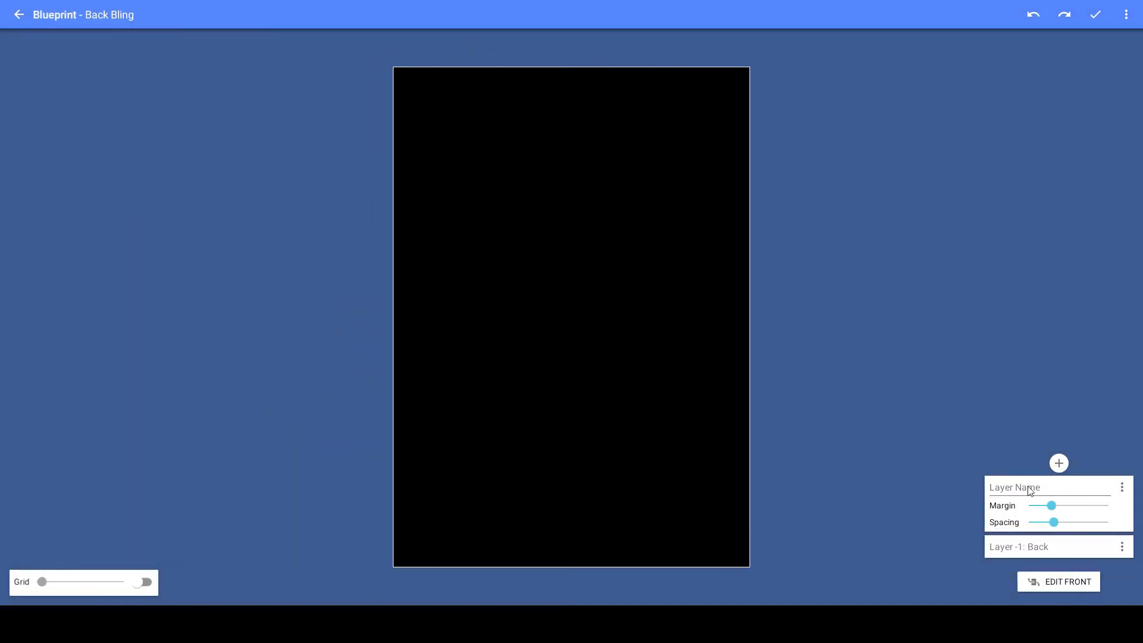
click(568, 272)
click(589, 262)
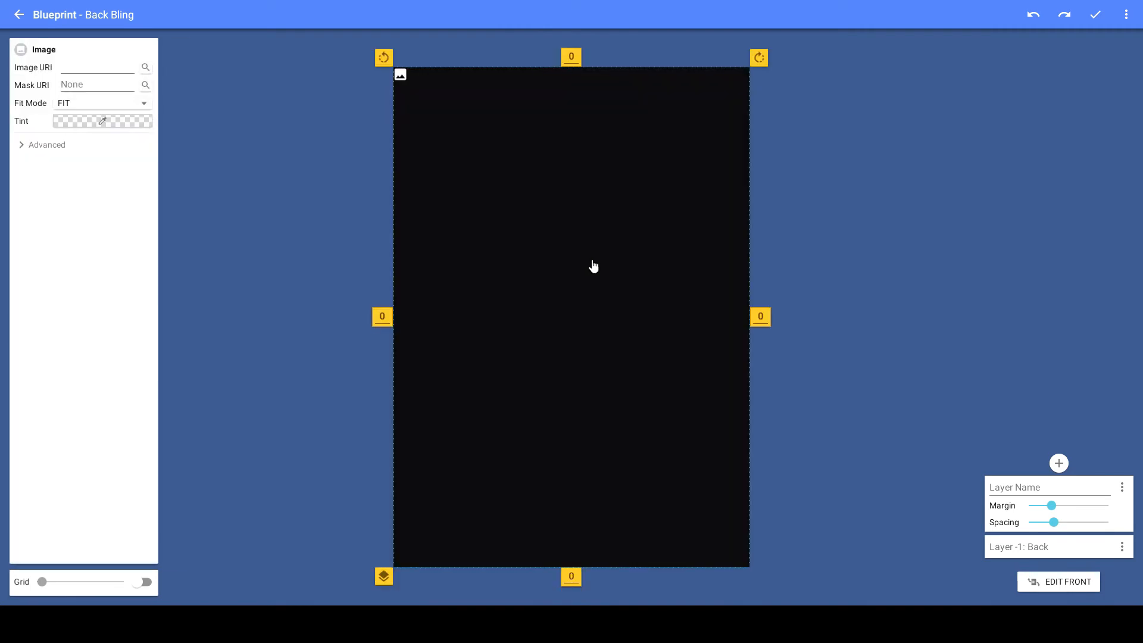
click(145, 68)
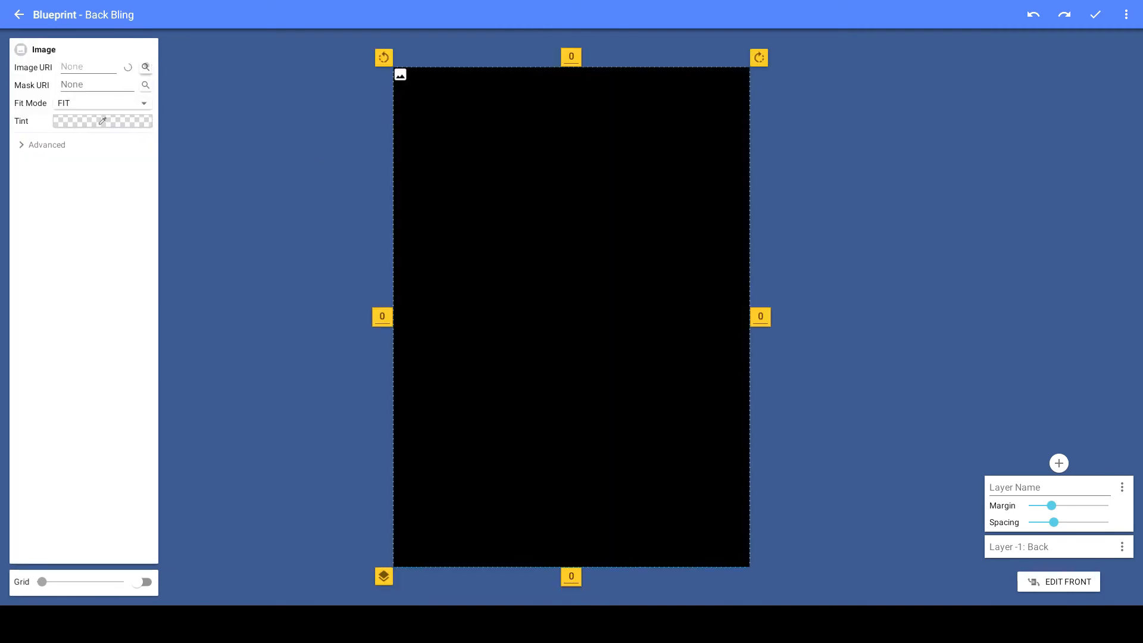
click(95, 105)
click(85, 131)
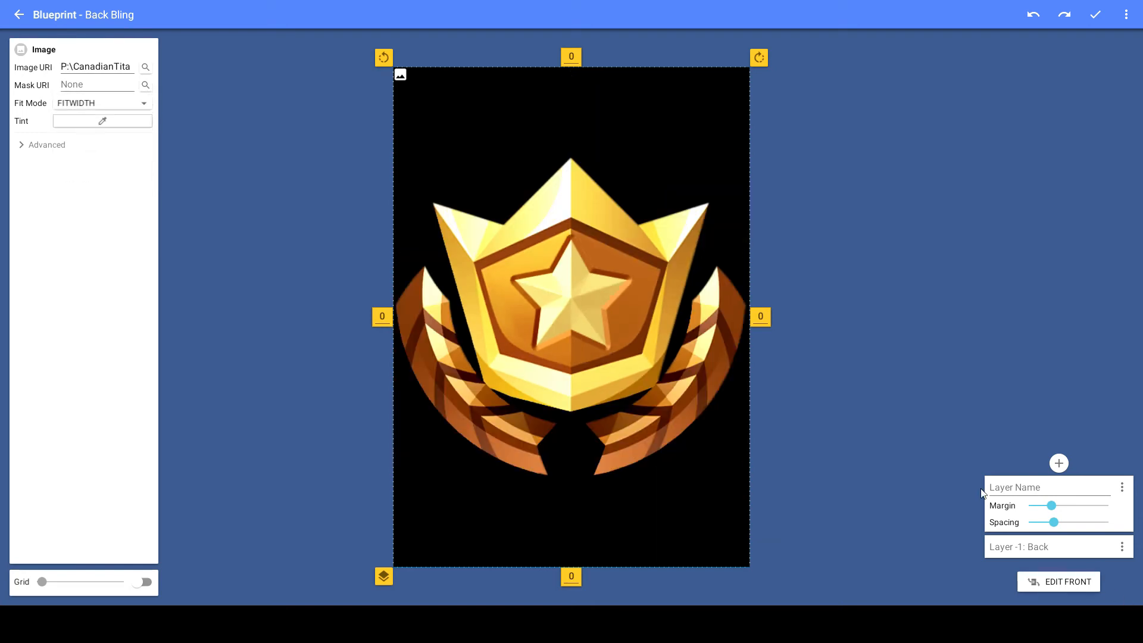
click(1095, 14)
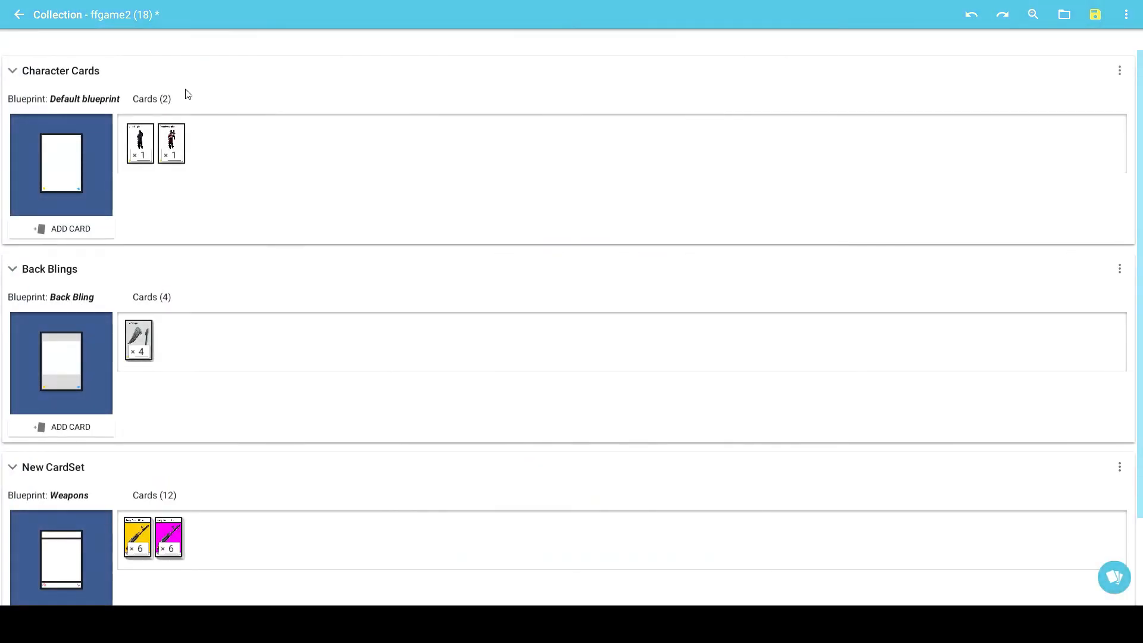
- Open the back of the Weapons blueprint and tint its striped background image black (000000FF)
click(71, 538)
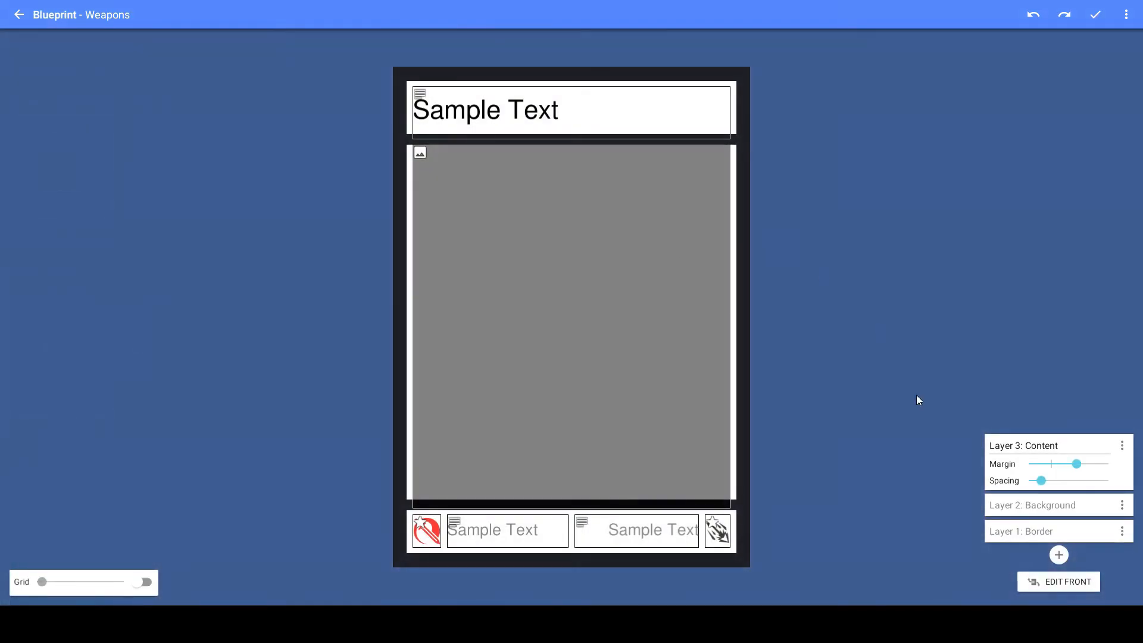
click(1049, 584)
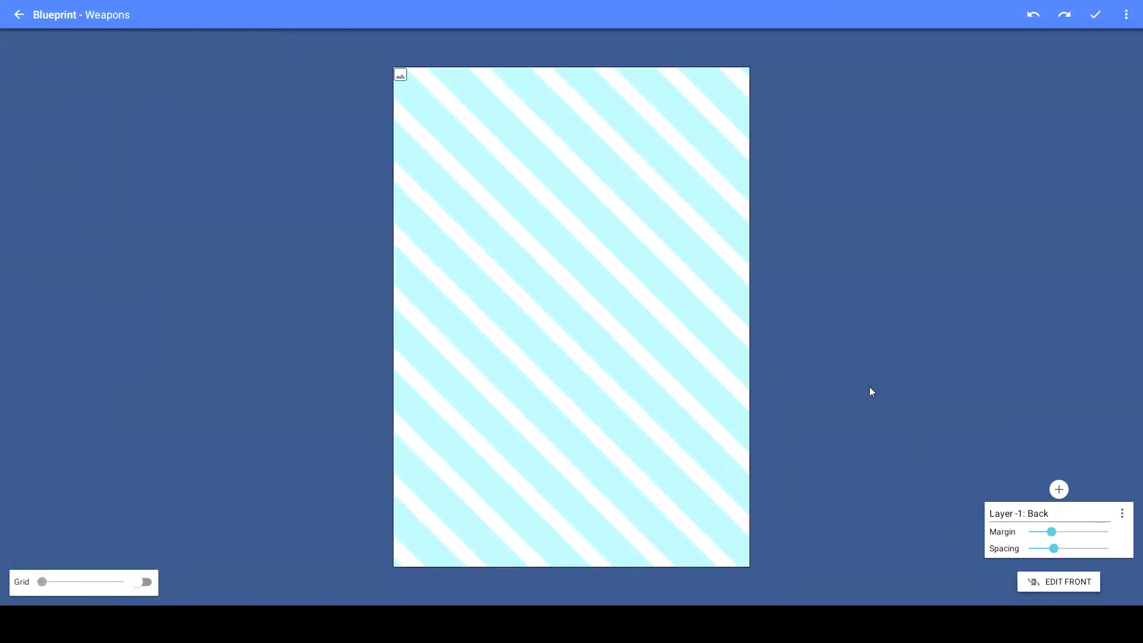
click(571, 254)
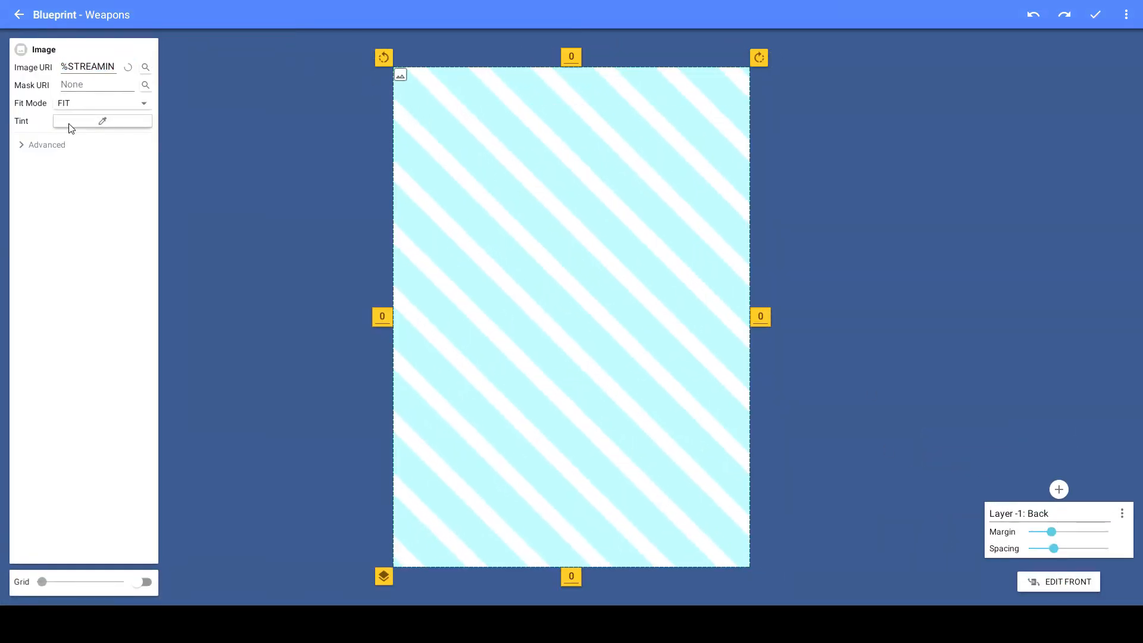
click(73, 122)
click(403, 410)
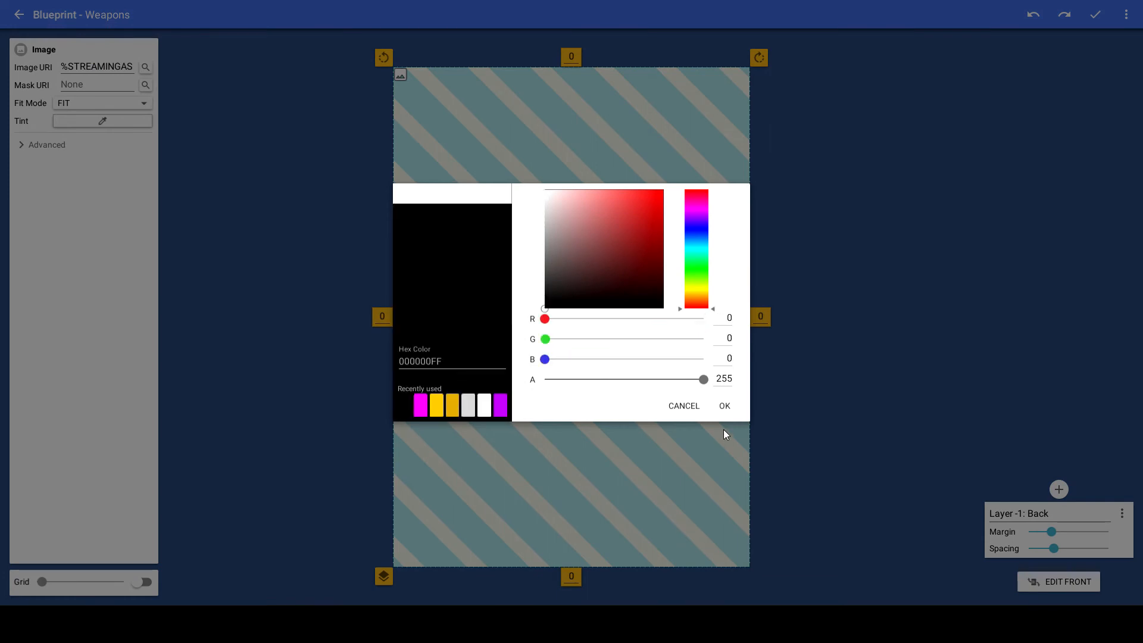
click(727, 406)
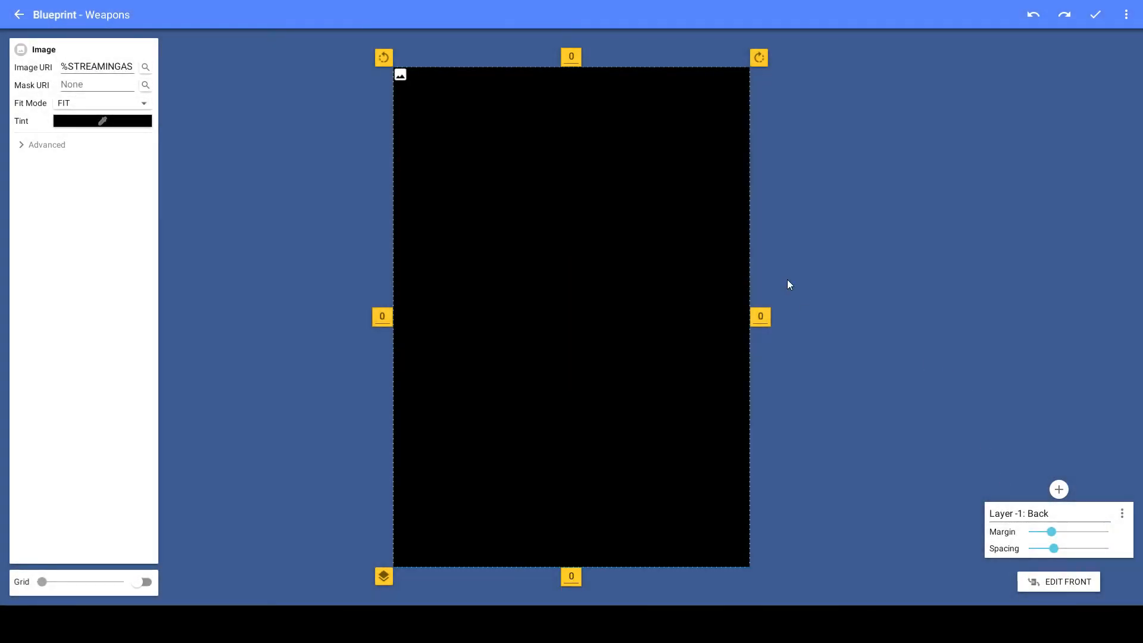
- Add a new layer to the Weapons back with the gold star crest image set to FitWidth, and confirm the blueprint
click(1058, 489)
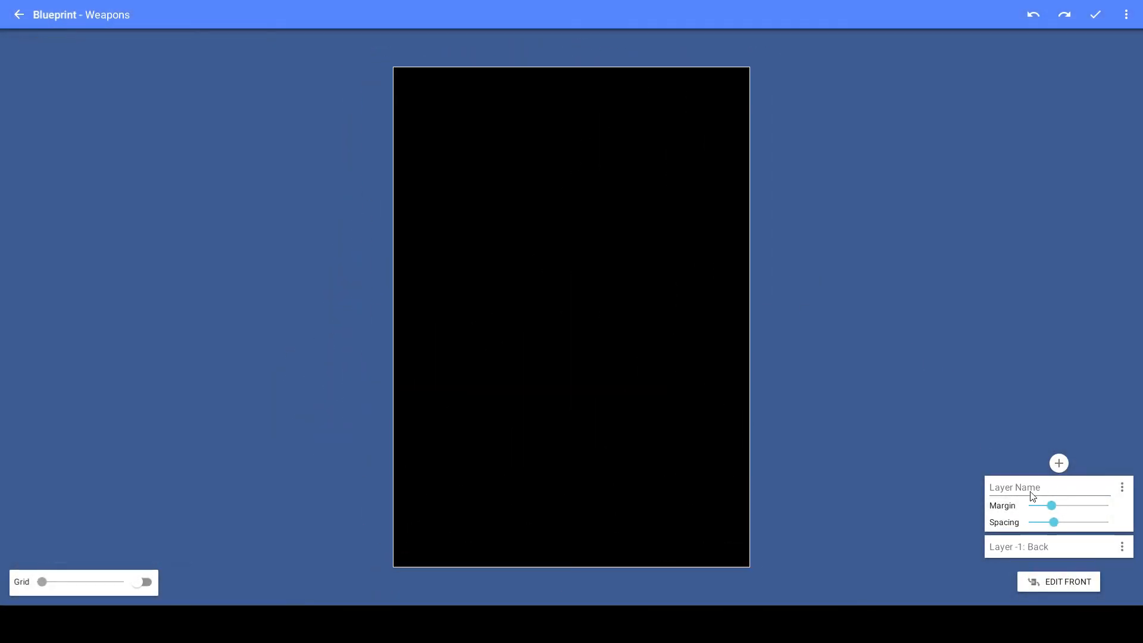
click(551, 221)
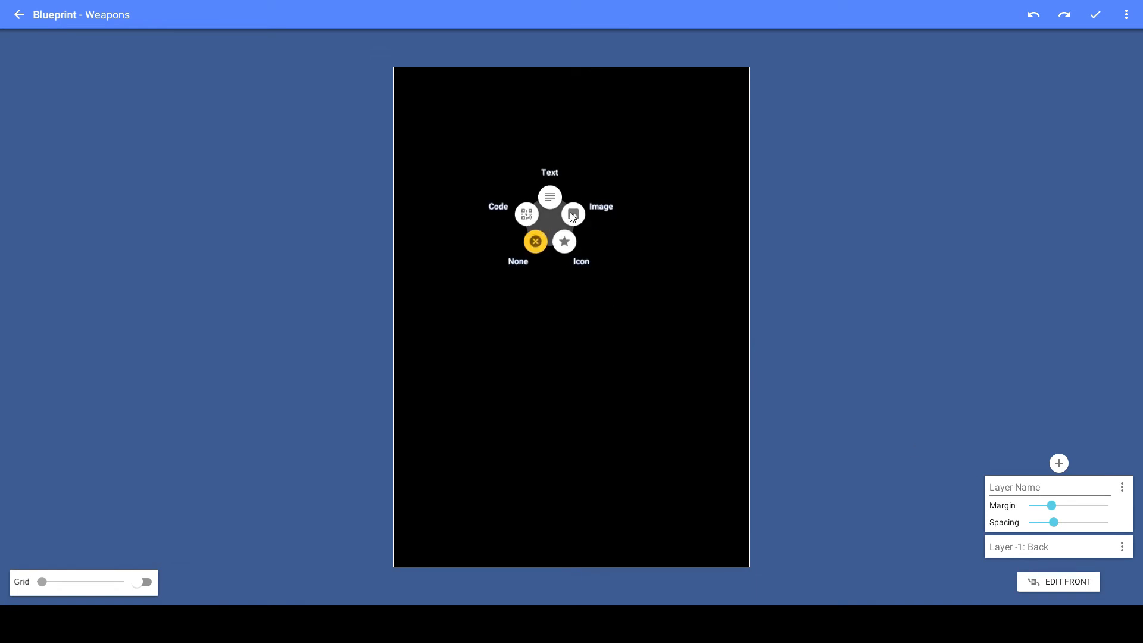
click(574, 215)
click(146, 67)
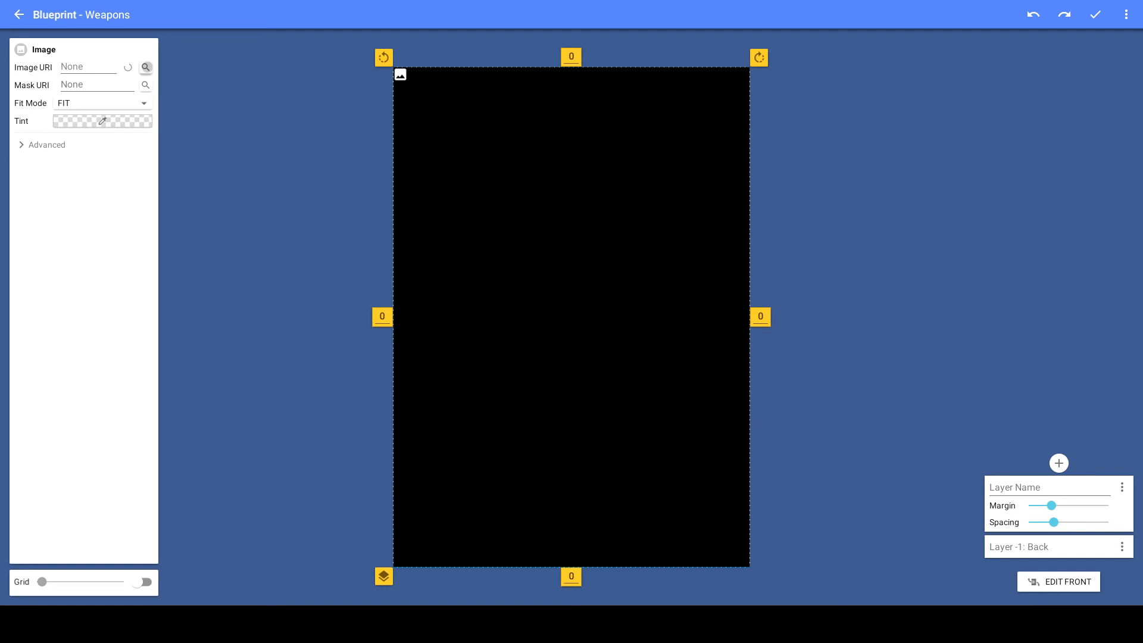
click(84, 103)
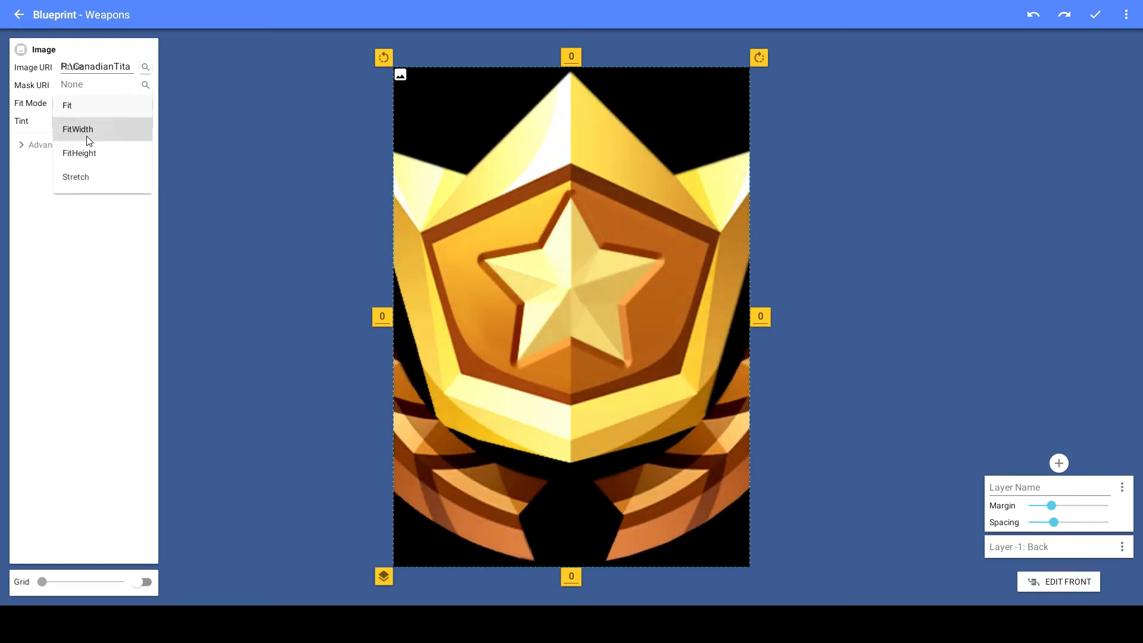
click(86, 130)
click(1100, 21)
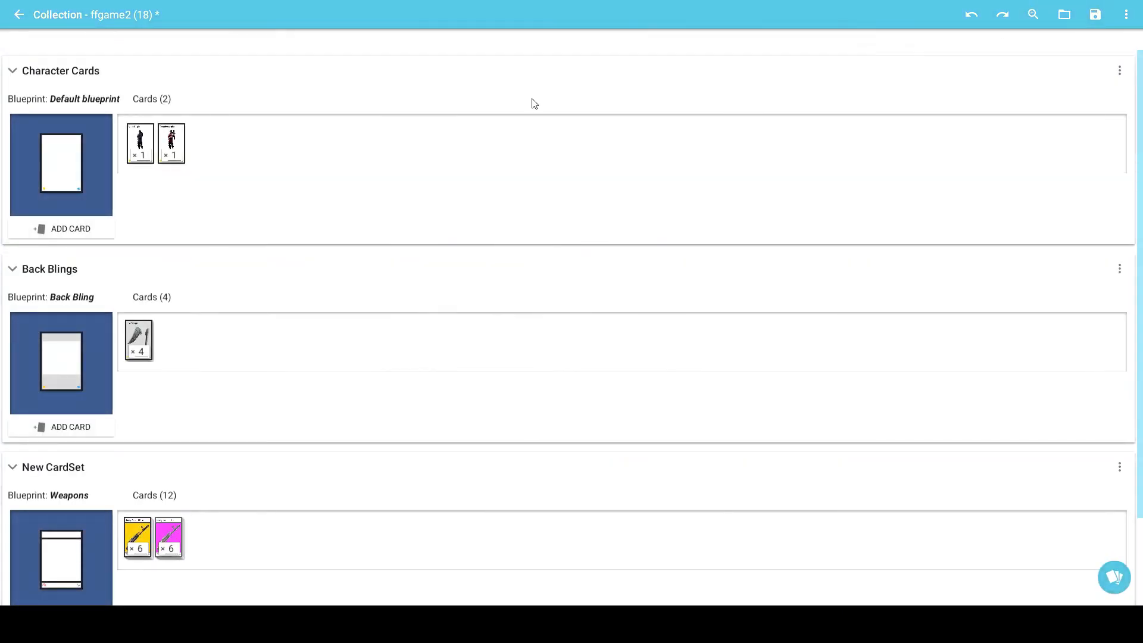
- Look at the yellow Heavy Assault Rifle card, close it, and open the output preview for the New CardSet
click(139, 536)
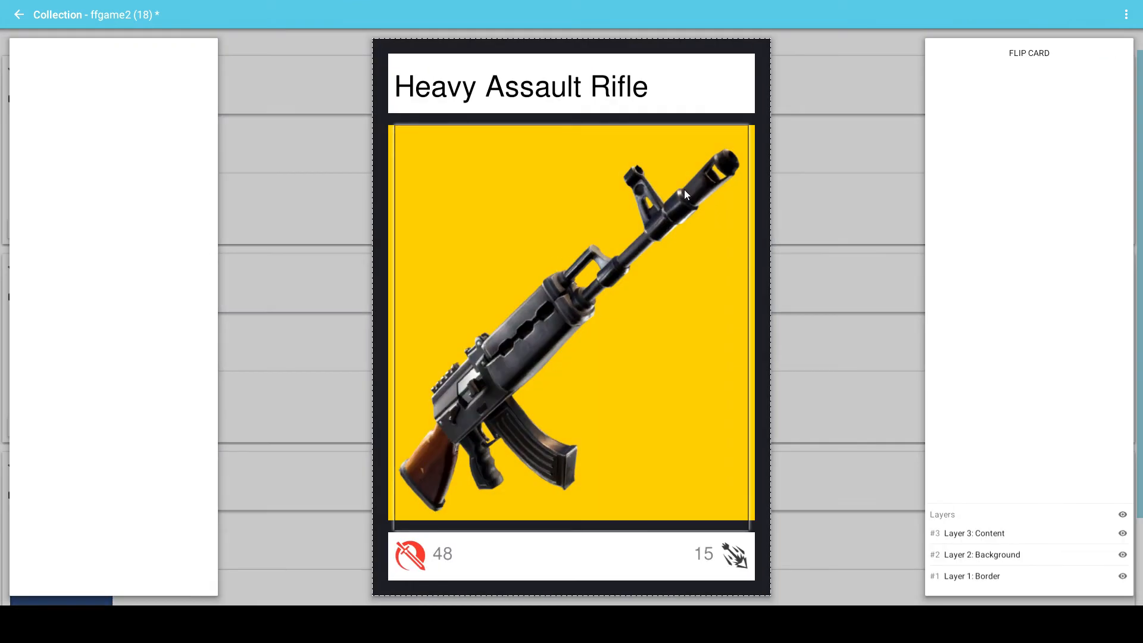
click(823, 126)
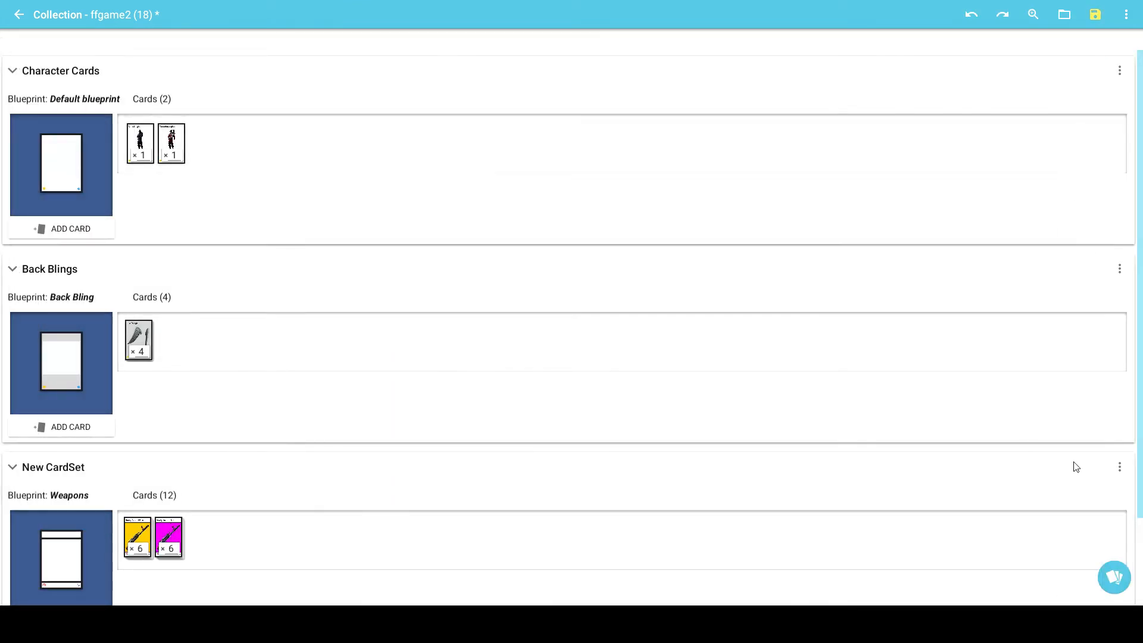
click(1119, 467)
click(1078, 542)
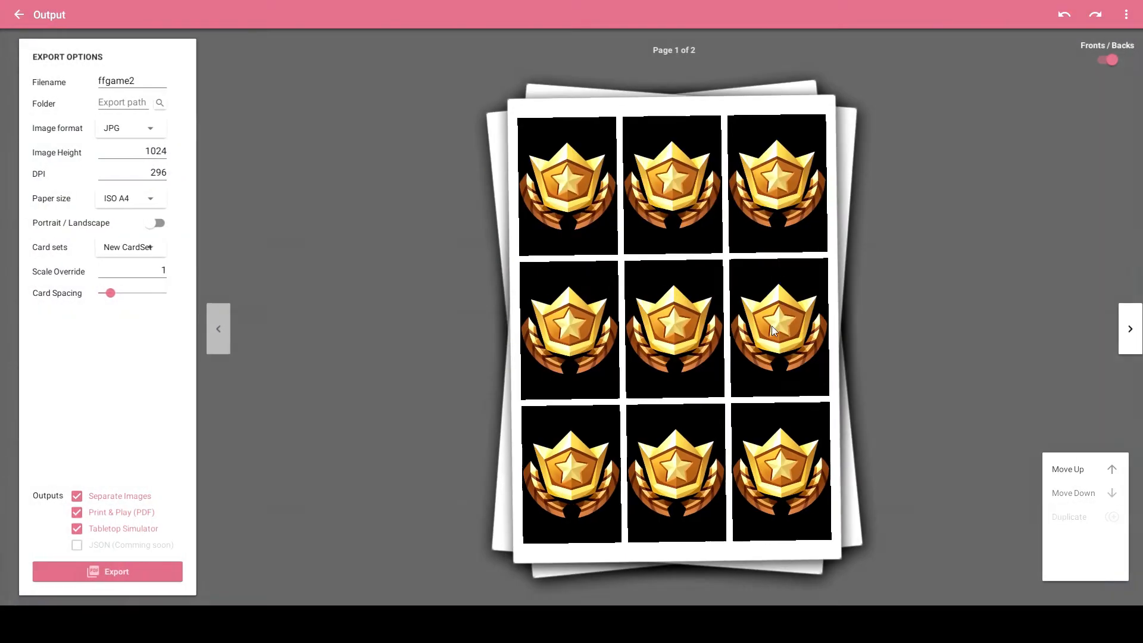
- Compare the card fronts and backs in the New CardSet's output preview, and return to the collection
click(1094, 62)
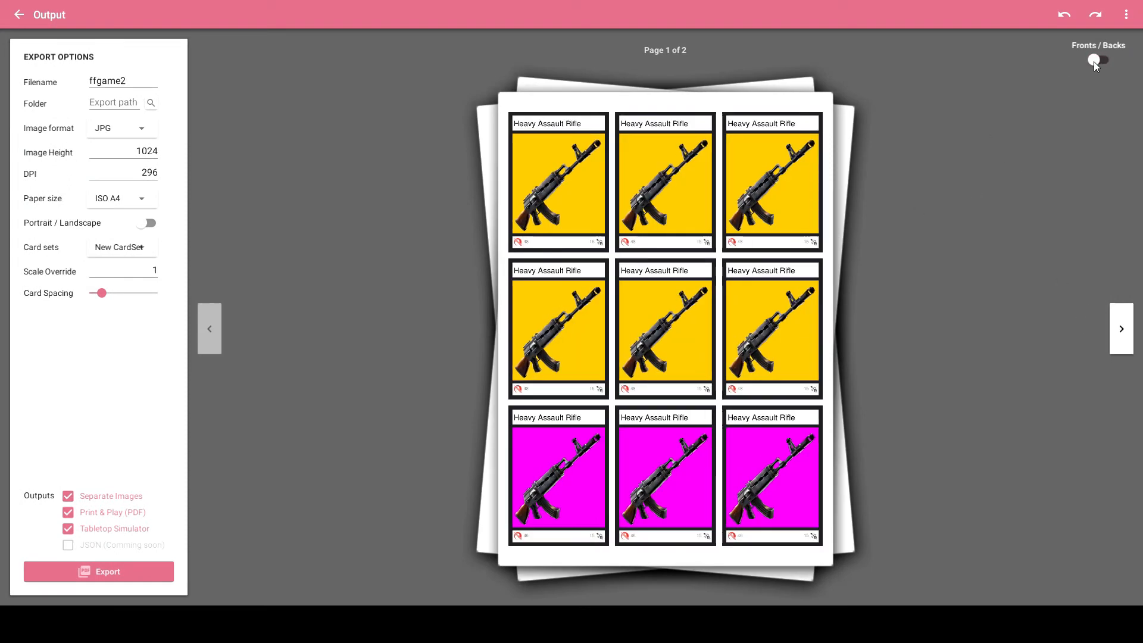
click(1094, 62)
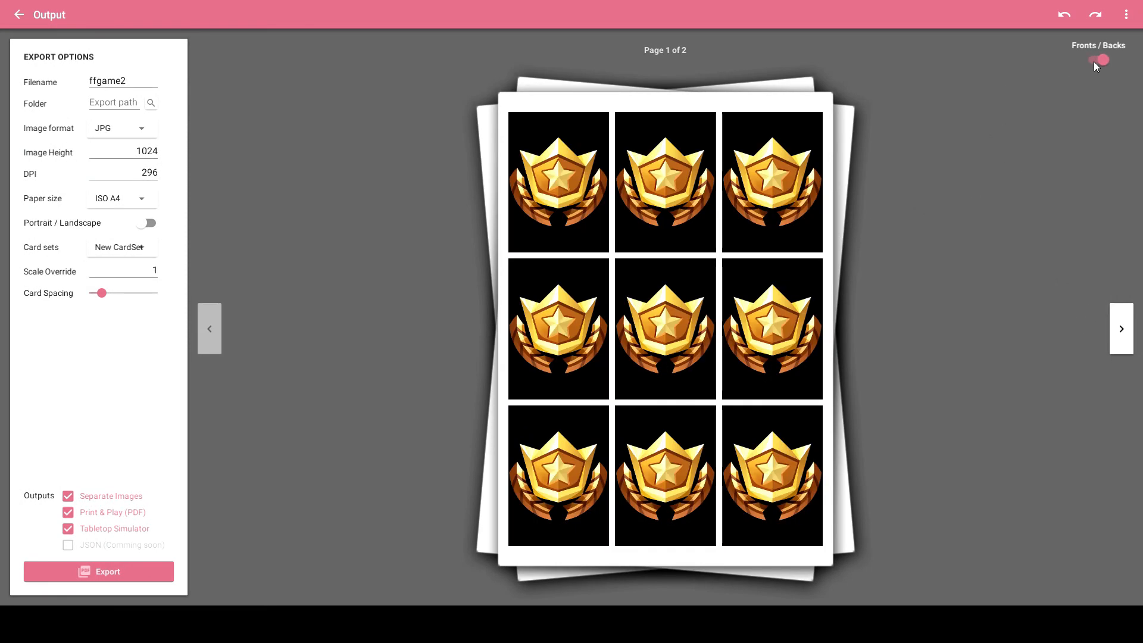
click(1094, 62)
click(1094, 62)
click(1094, 62)
click(1094, 62)
click(1094, 62)
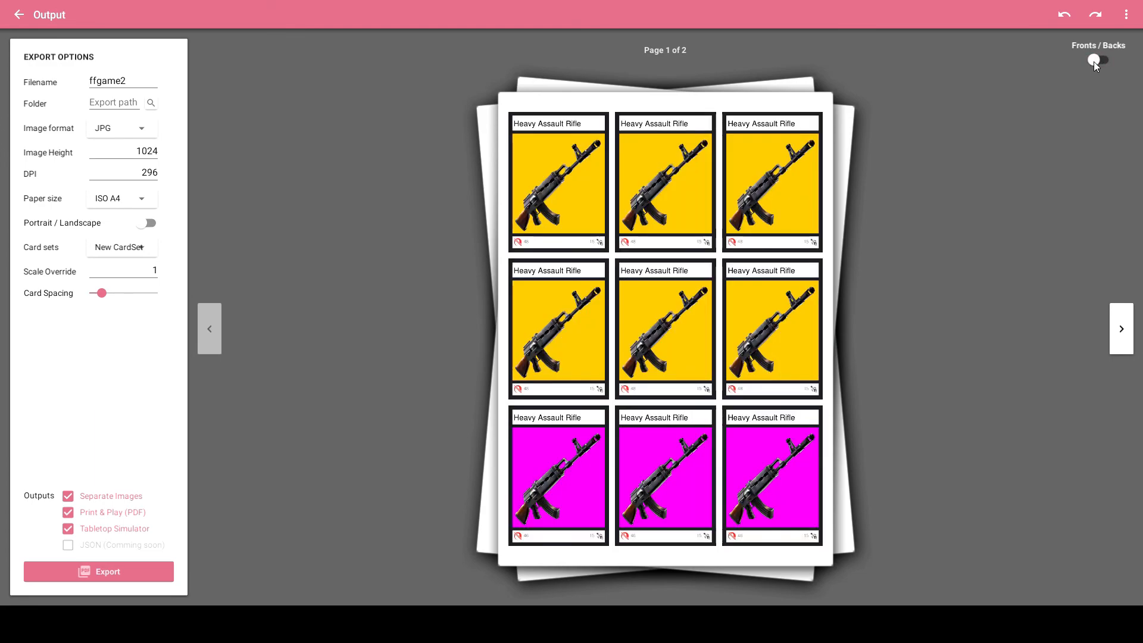
click(1093, 61)
click(1092, 61)
click(19, 18)
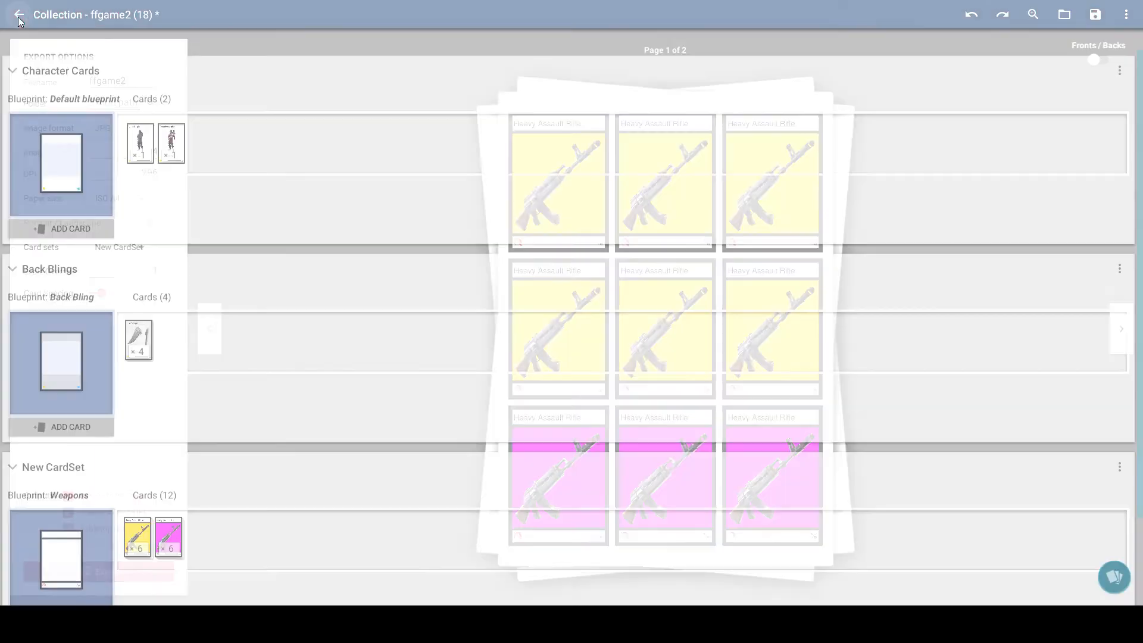
- Save the ffgame2 card project
scroll(476, 143, down, 2)
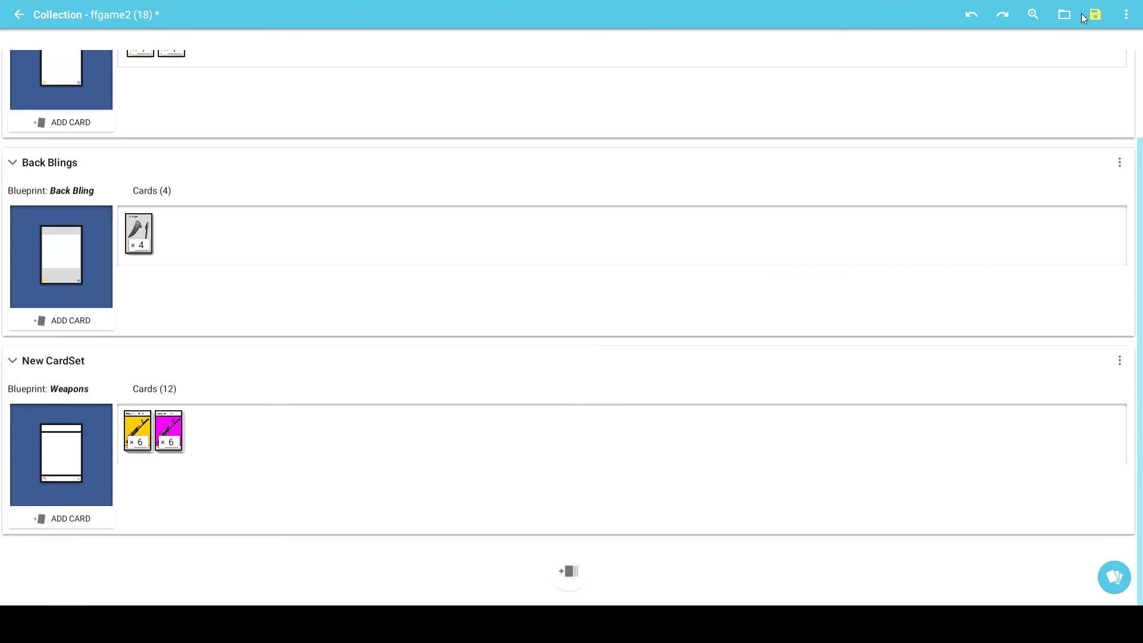
click(1093, 15)
scroll(575, 197, up, 2)
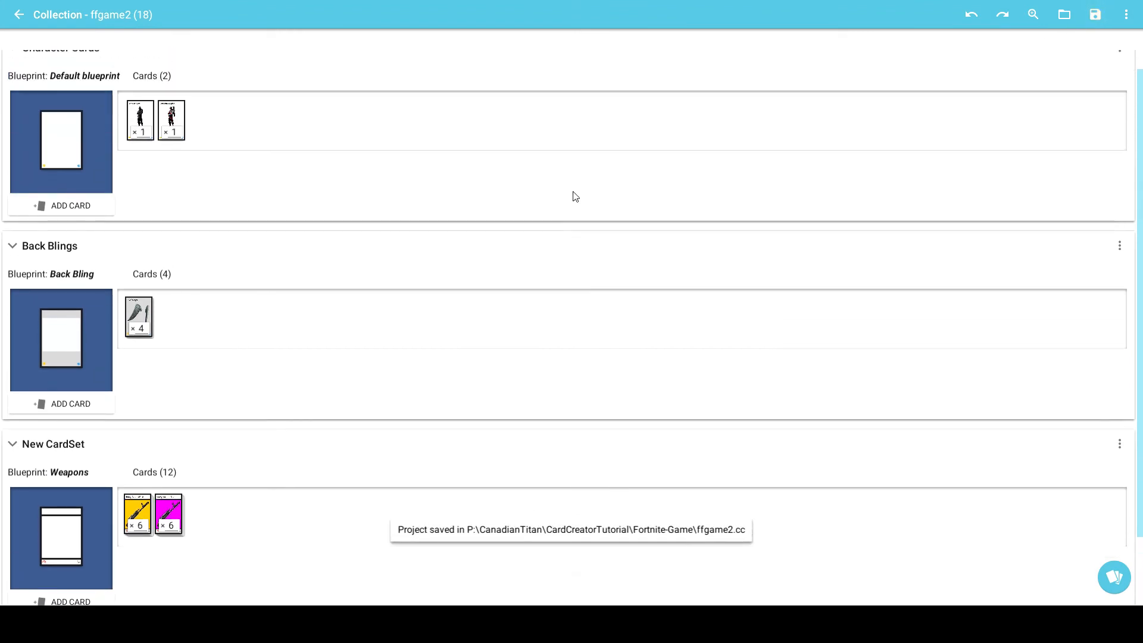
- Rename the New CardSet card set to "Weapons", leaving both it and the Back Blings set expanded
click(11, 275)
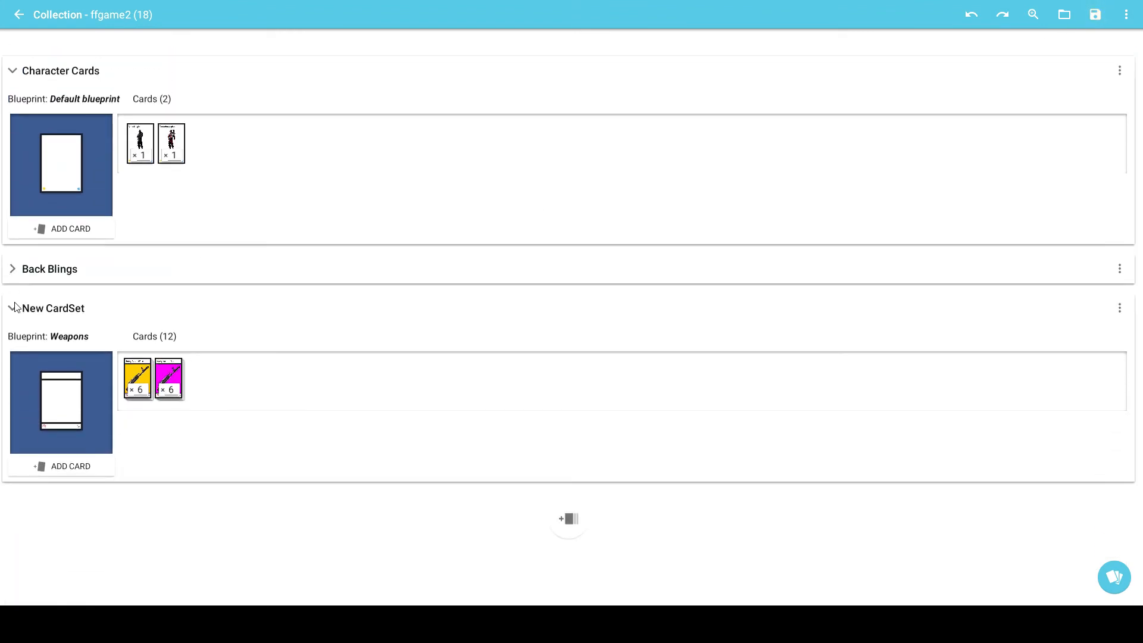
click(13, 308)
double_click(14, 310)
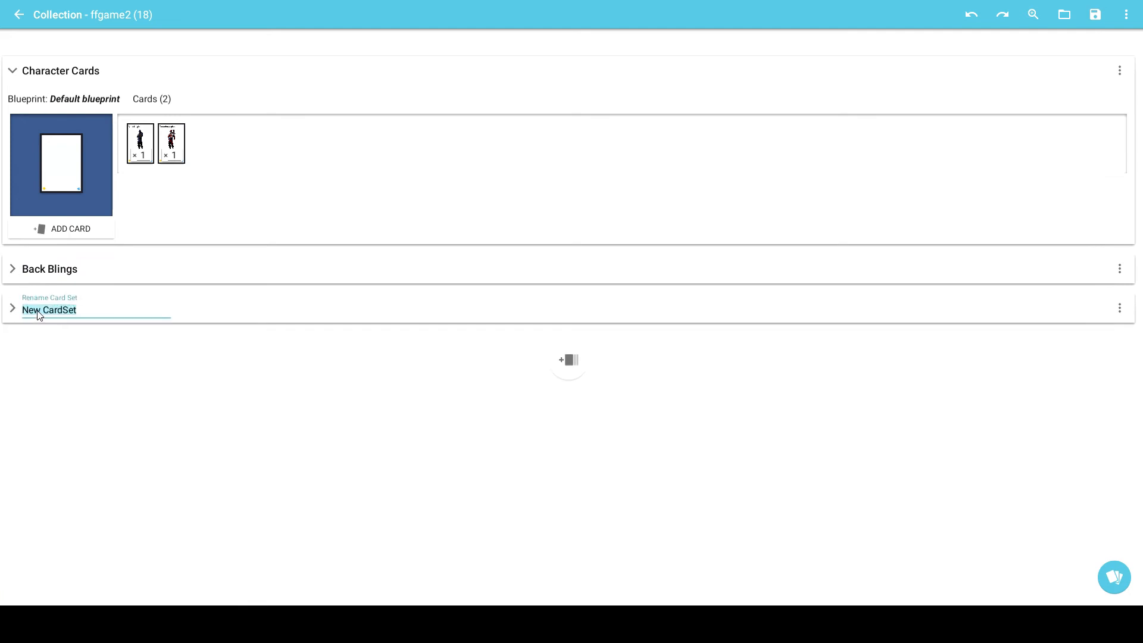
text(Weapons)
key(Return)
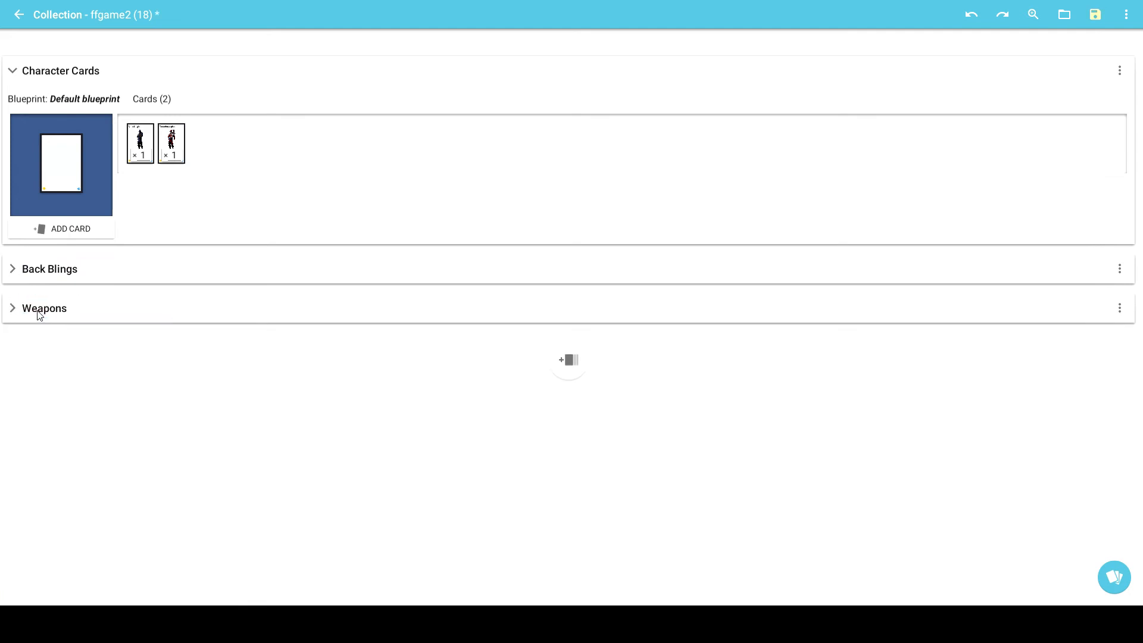
click(18, 308)
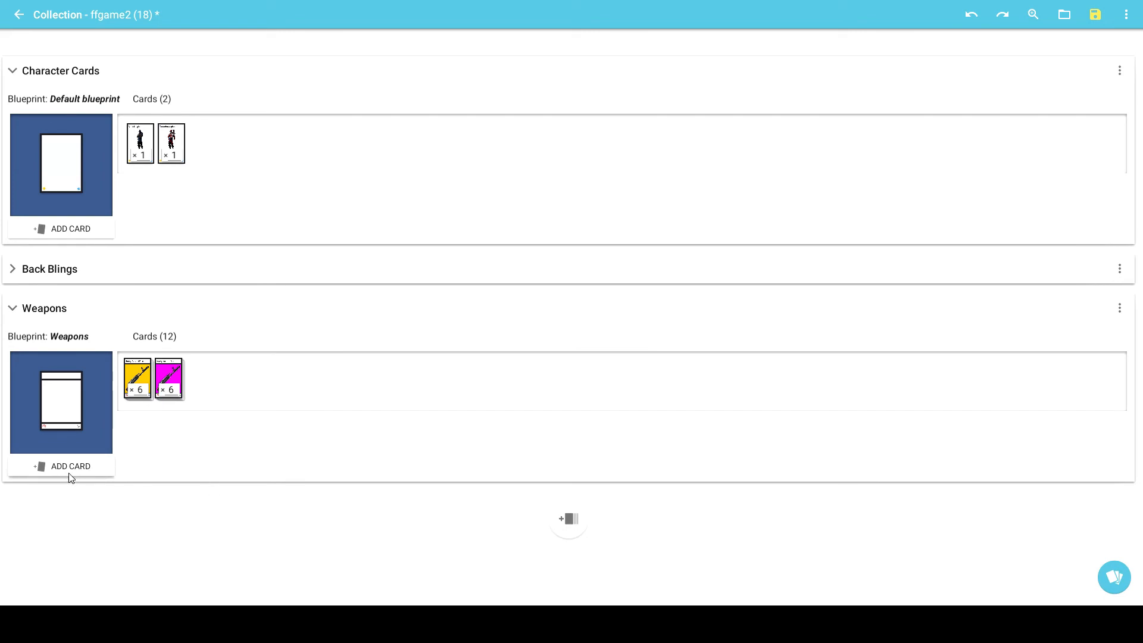
click(14, 274)
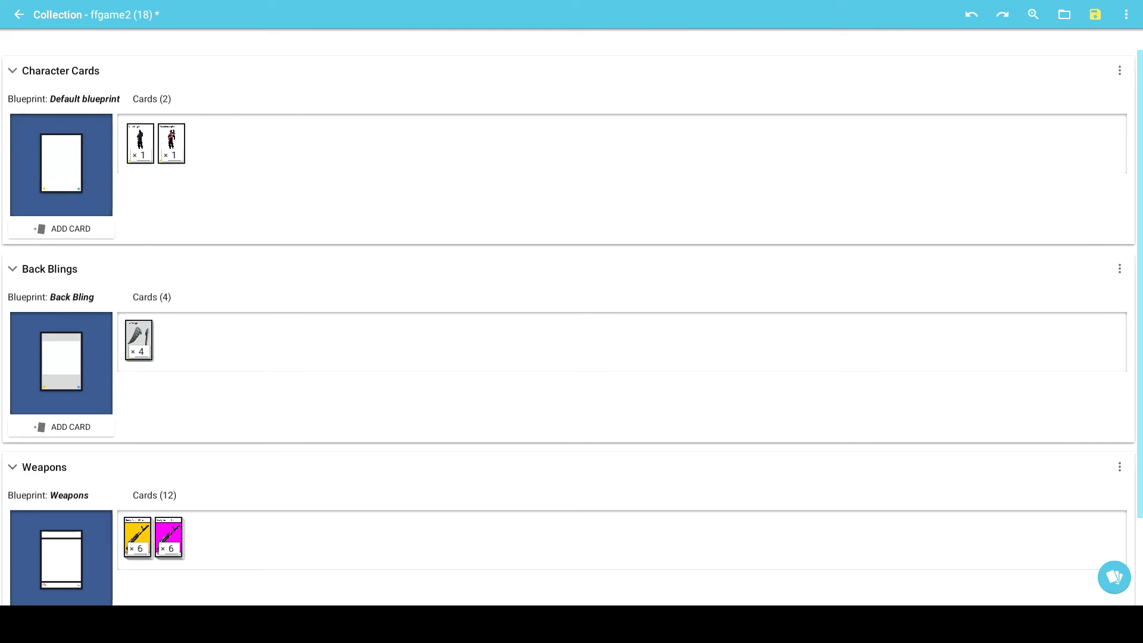
- View and close the Love Wings card, and select the Background layer's image in the Back Bling blueprint
click(139, 339)
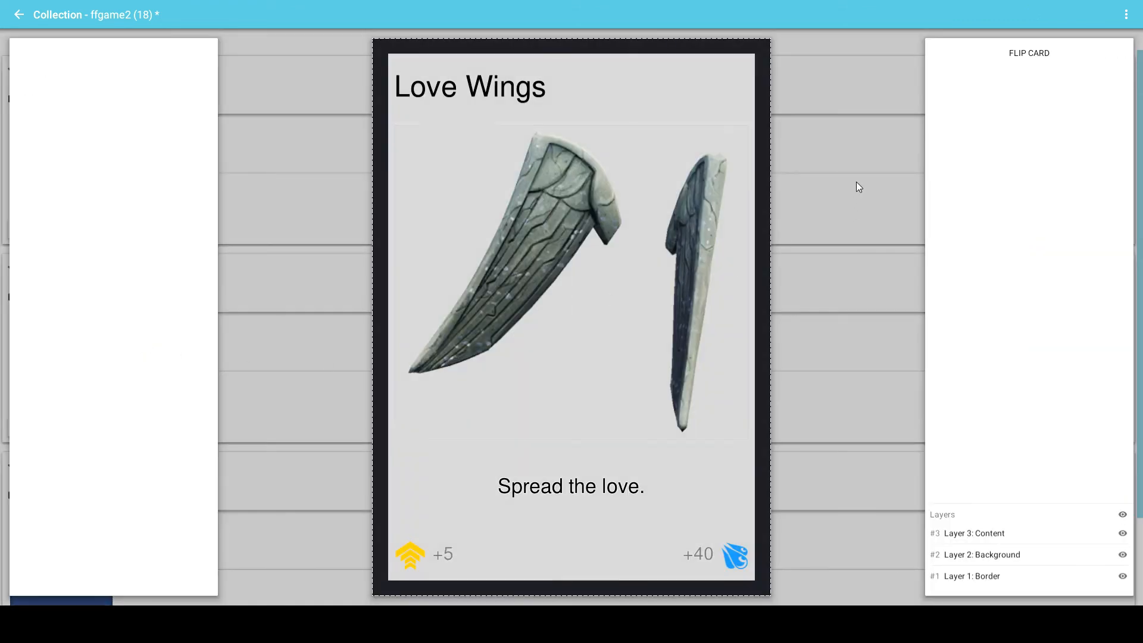
click(325, 457)
click(62, 363)
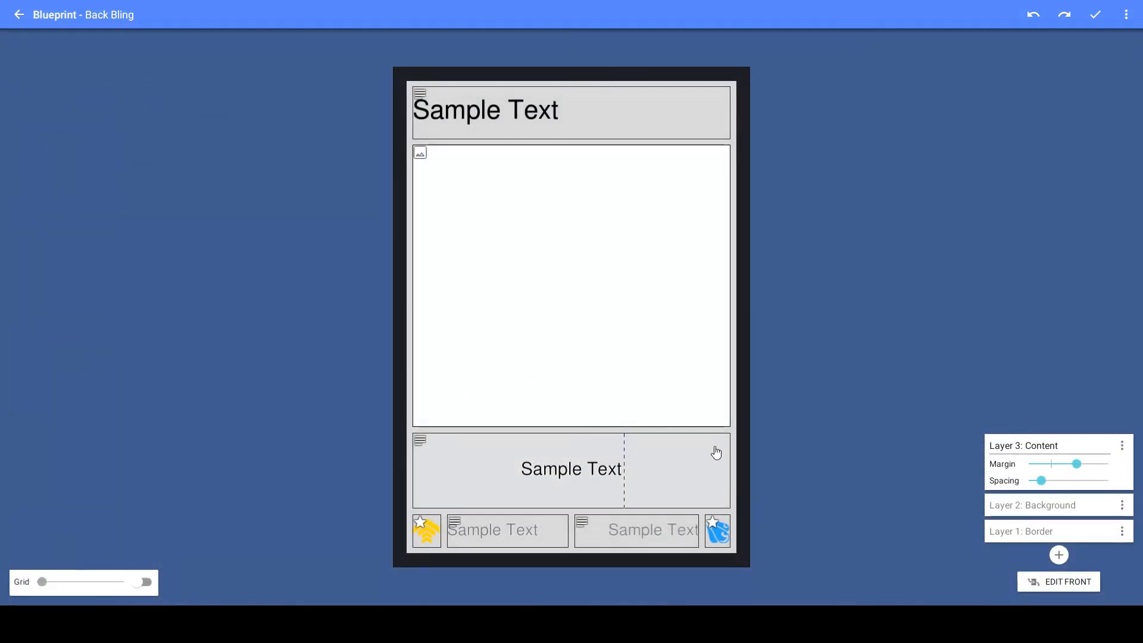
click(1054, 506)
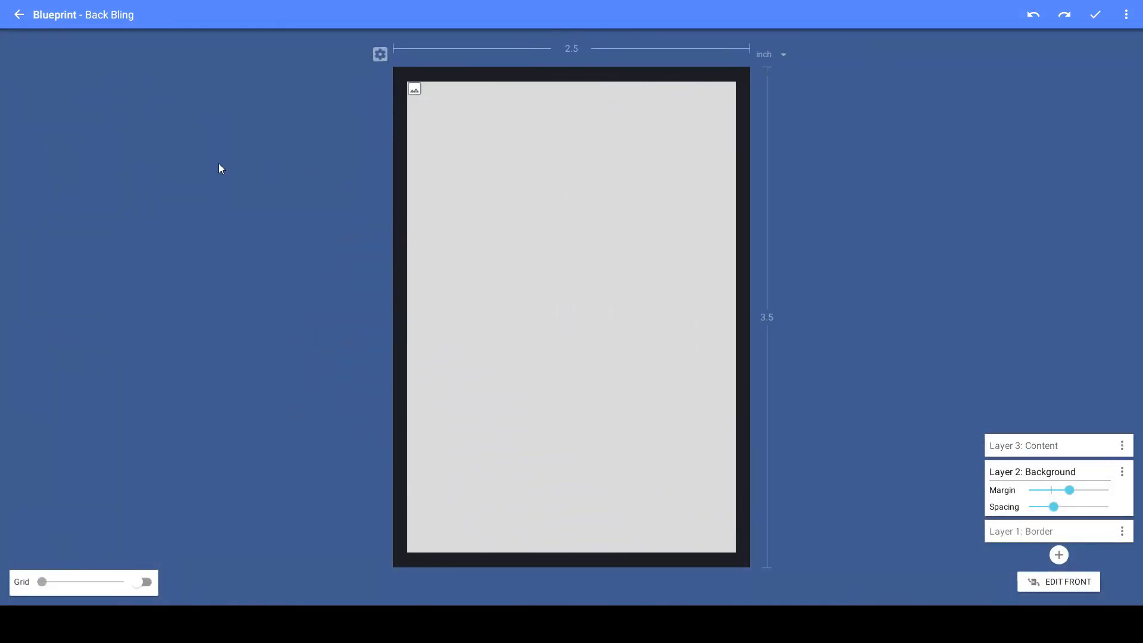
click(502, 267)
- Lower the alpha of the Background layer image's tint to 108
click(88, 119)
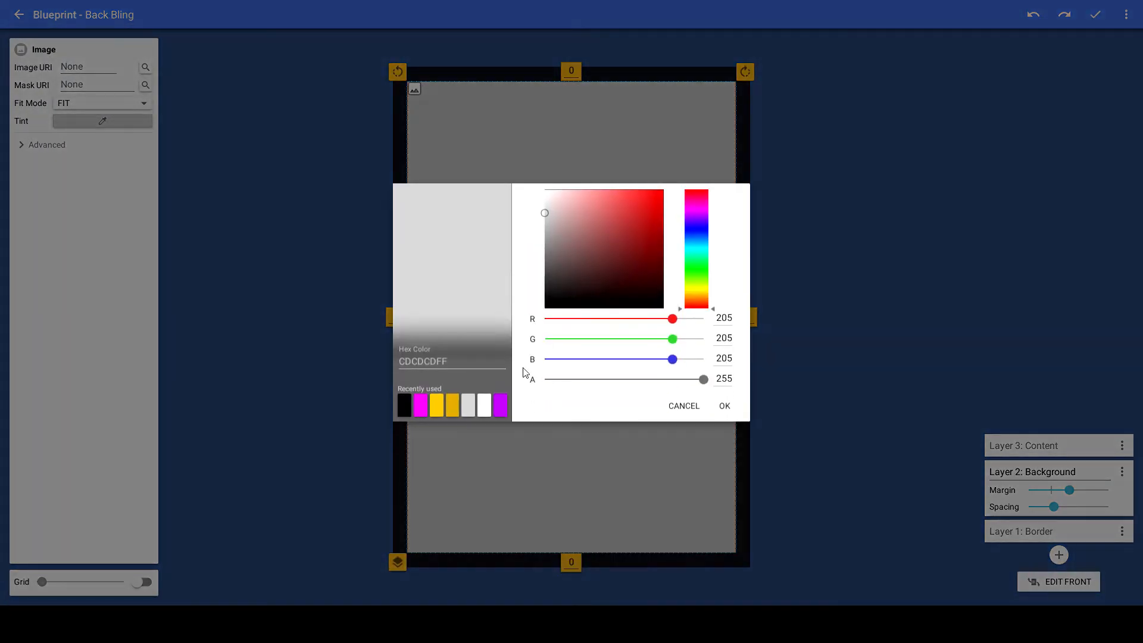
drag(703, 379, 613, 381)
click(724, 406)
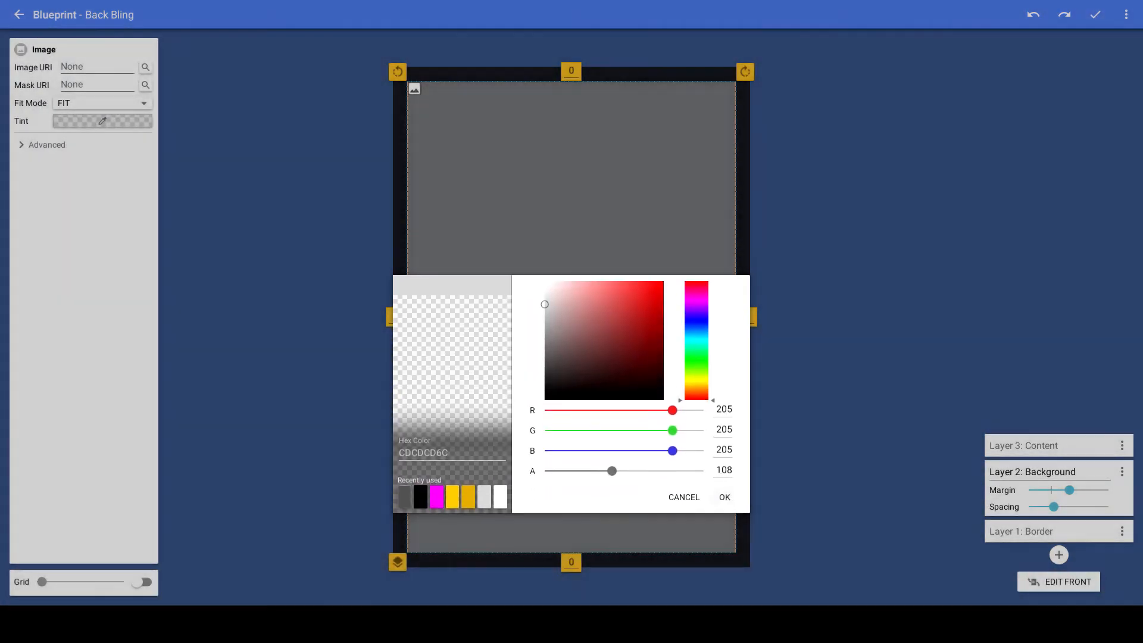
click(691, 355)
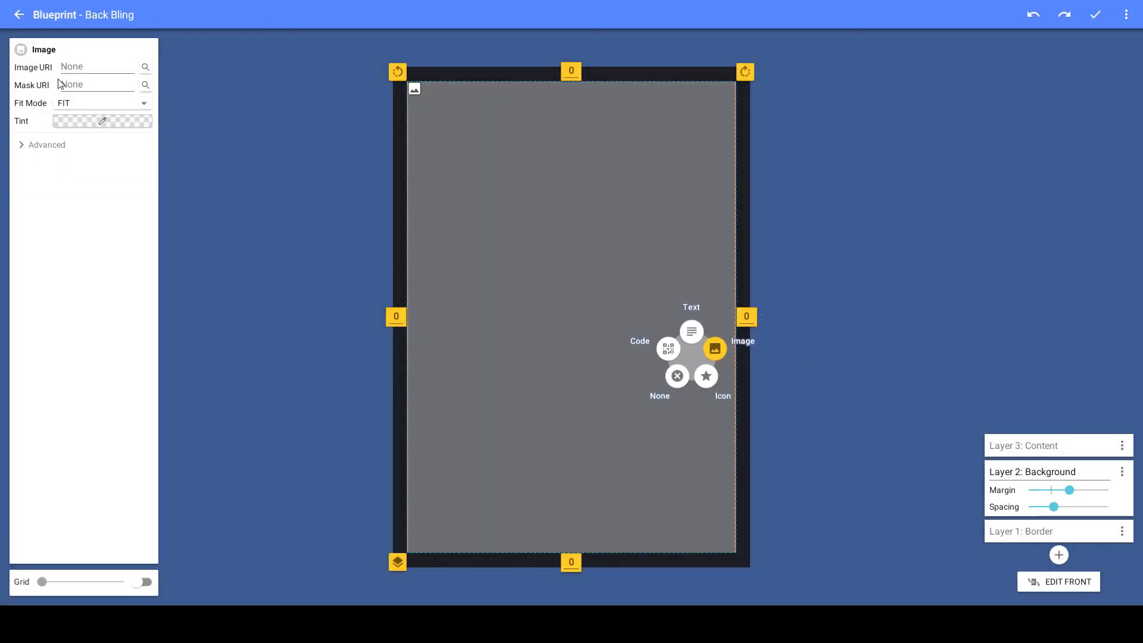
- Change the Background layer image's tint colour to a pale cyan with RGB 228, 255, 255
click(84, 120)
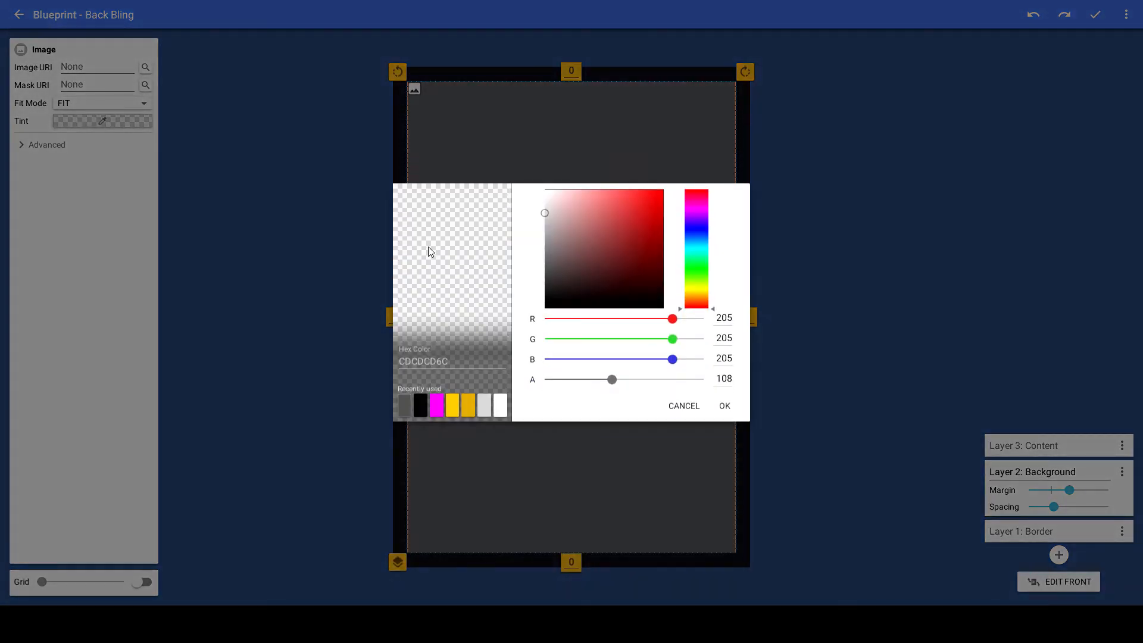
drag(542, 212, 545, 197)
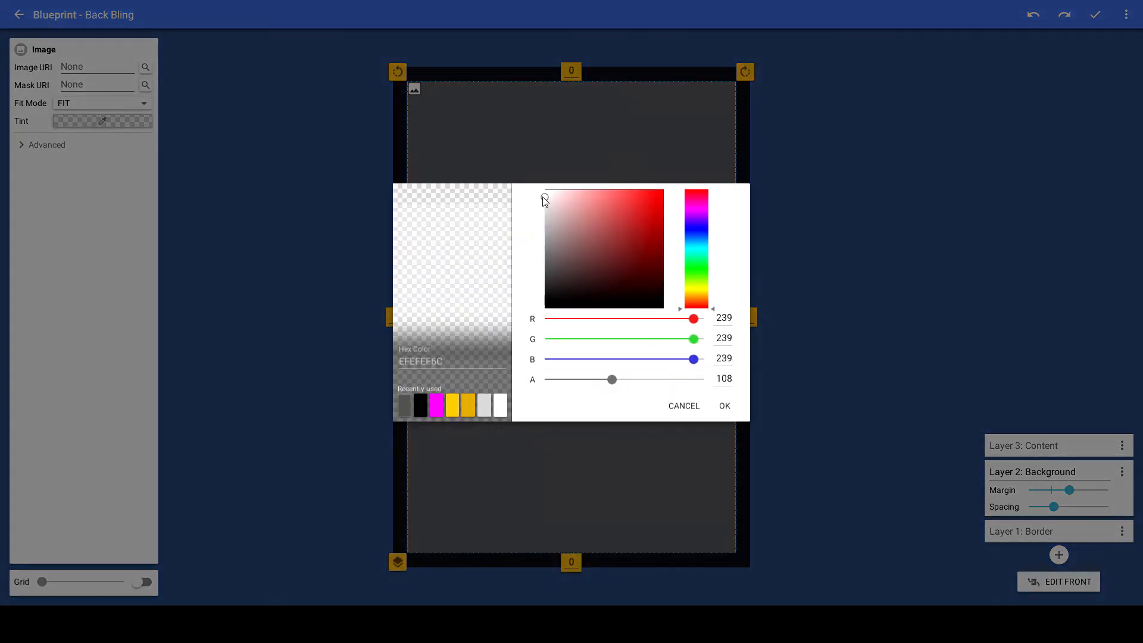
click(689, 250)
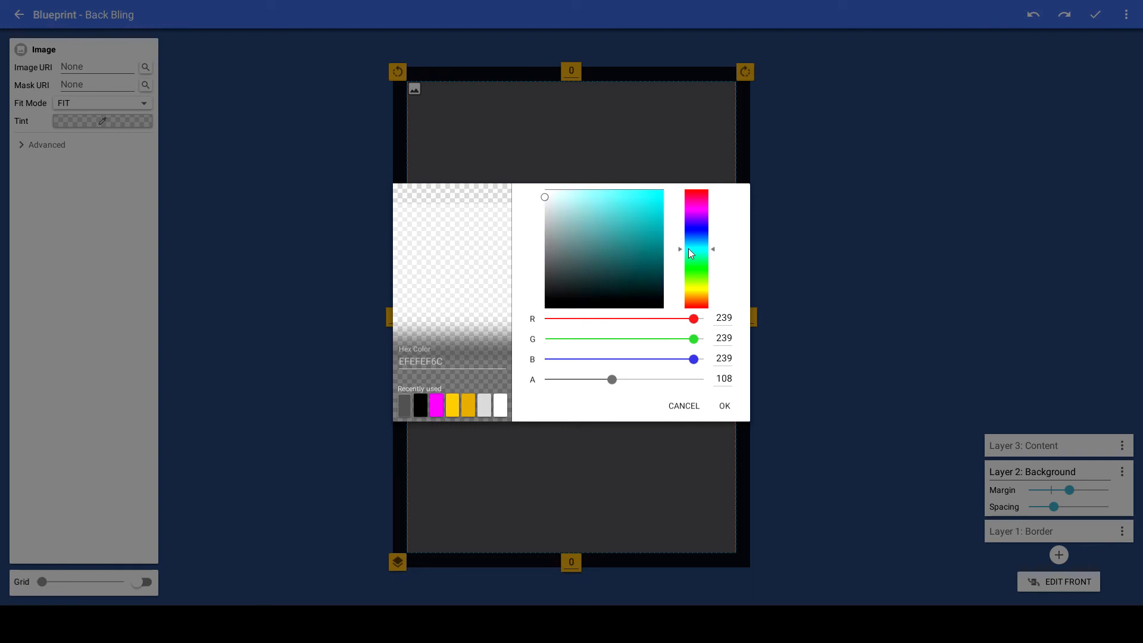
drag(568, 199, 560, 192)
click(724, 406)
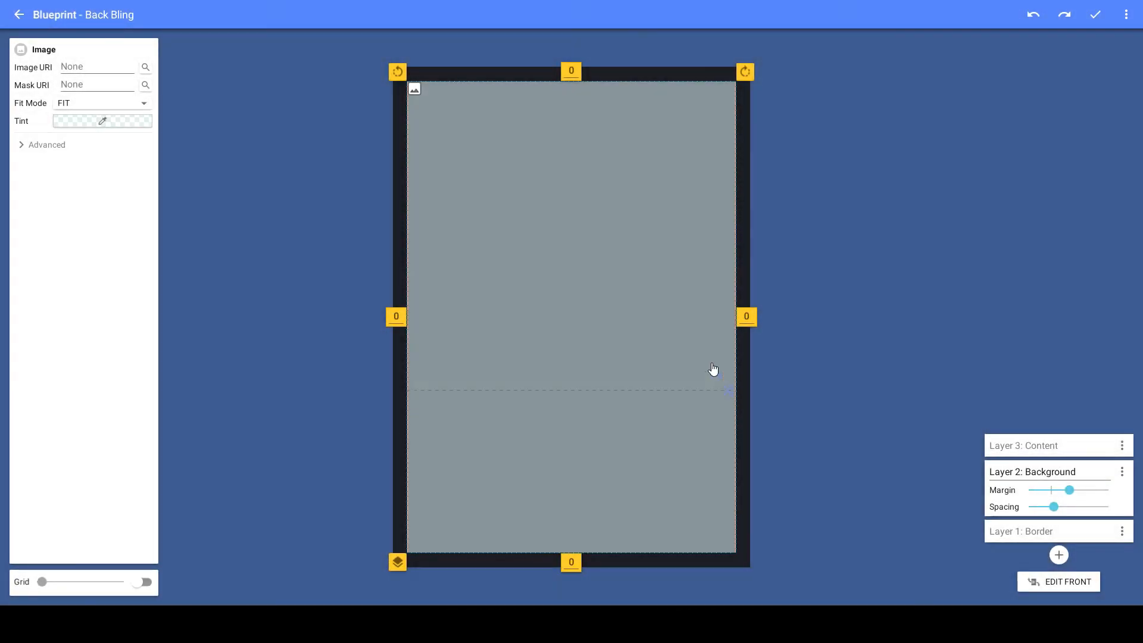
- Make the Background layer's pale cyan tint fully opaque and confirm the Back Bling blueprint
click(127, 122)
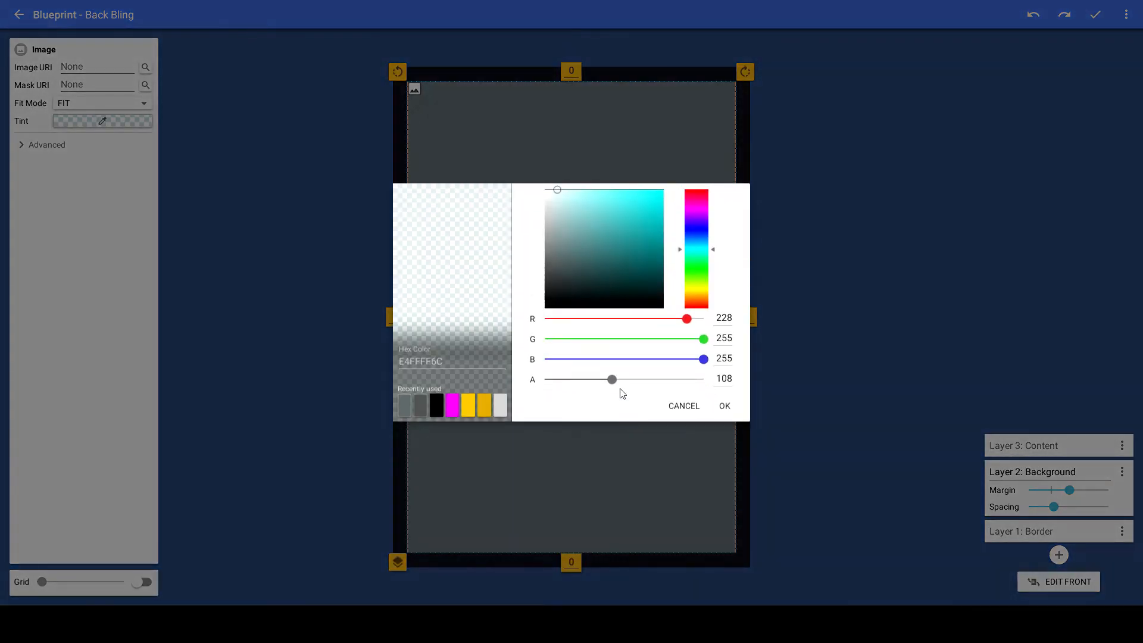
drag(614, 379, 728, 400)
click(726, 405)
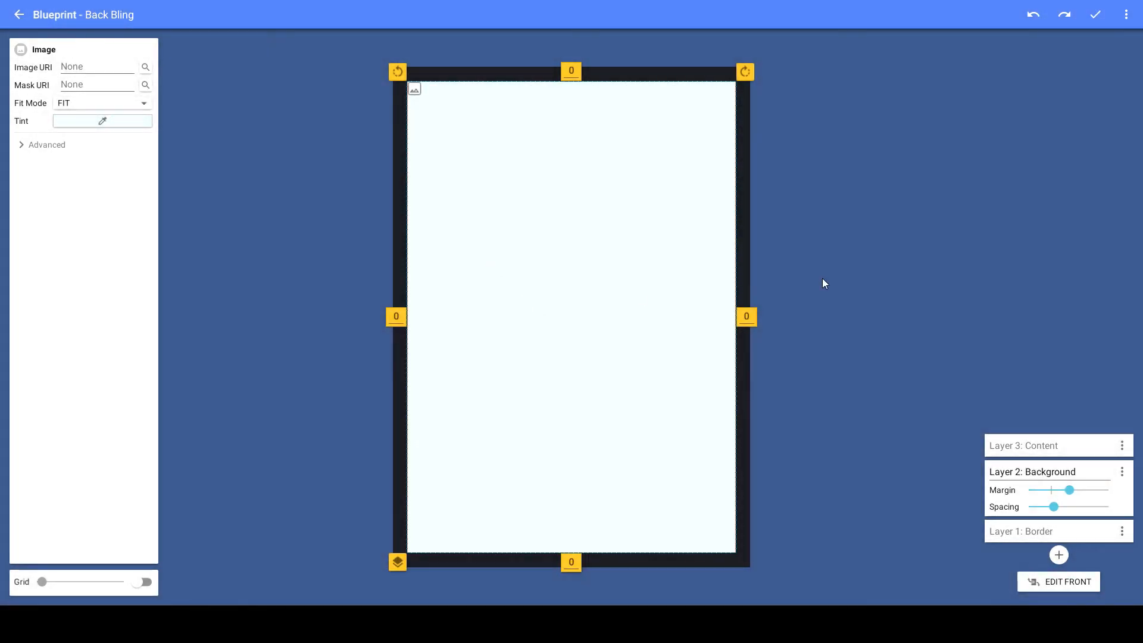
click(1096, 14)
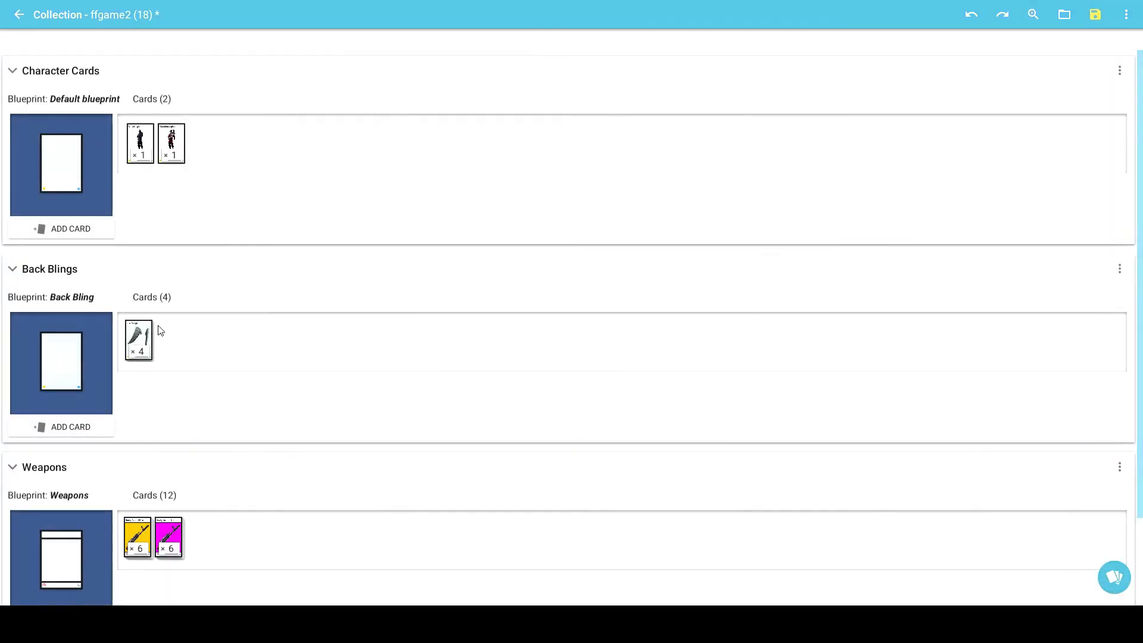
- Check the new background on the Love Wings card and close the card view
click(142, 339)
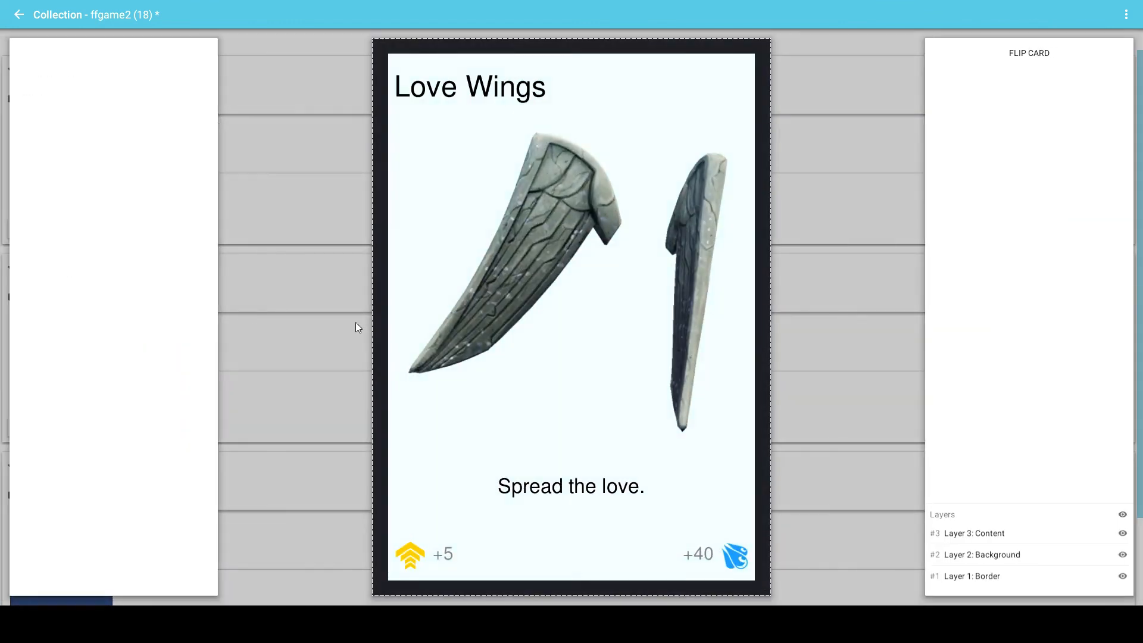
click(819, 262)
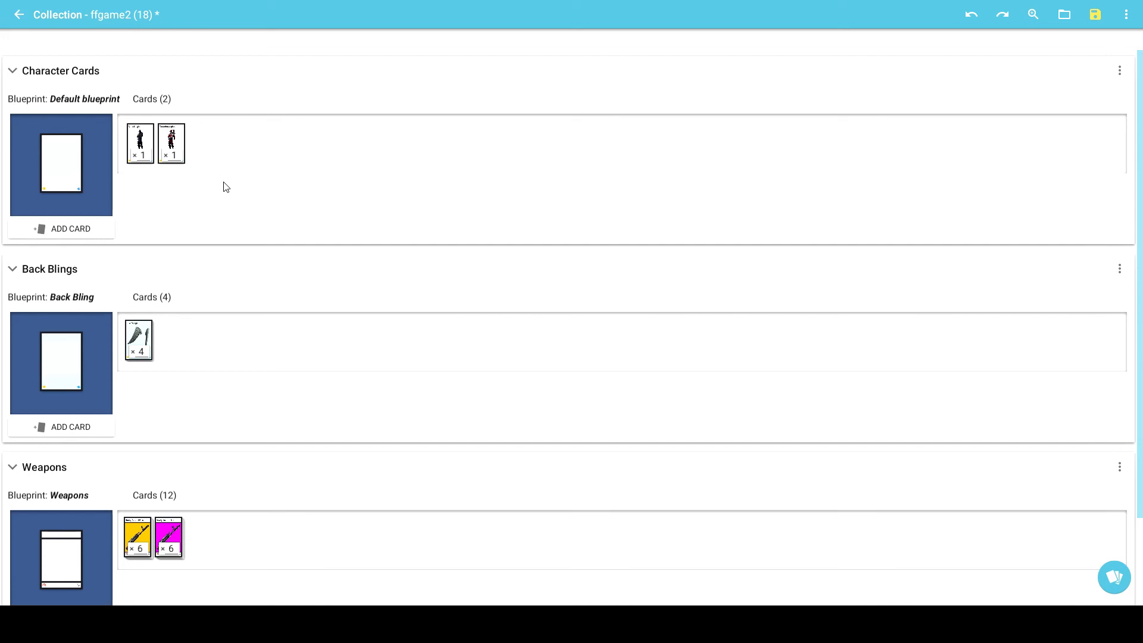
scroll(214, 204, down, 2)
scroll(171, 334, up, 2)
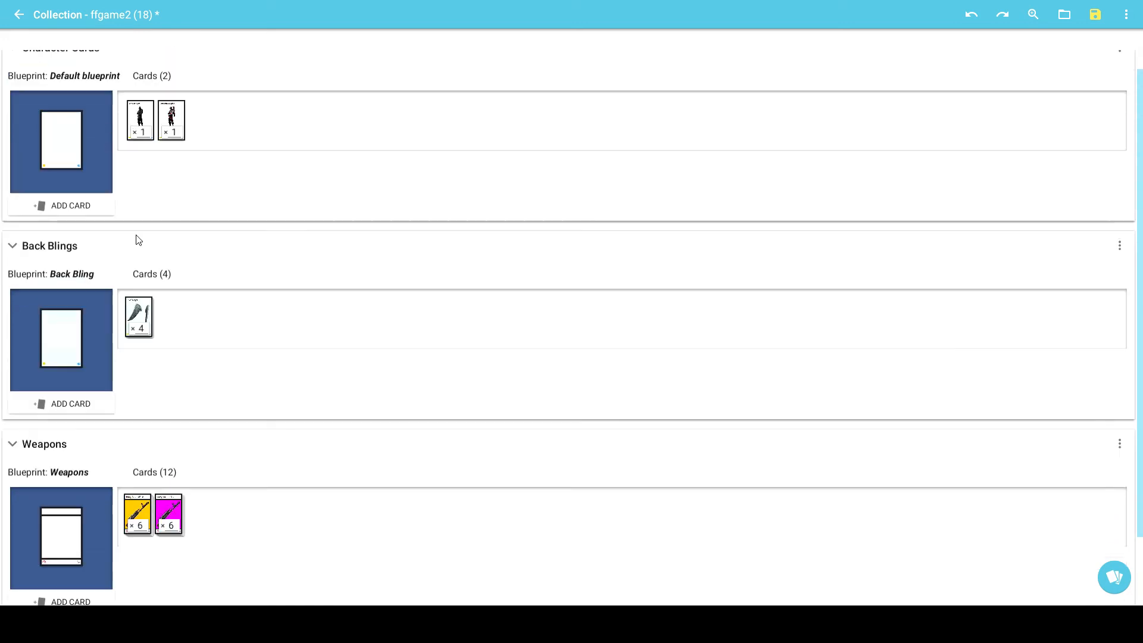
click(138, 338)
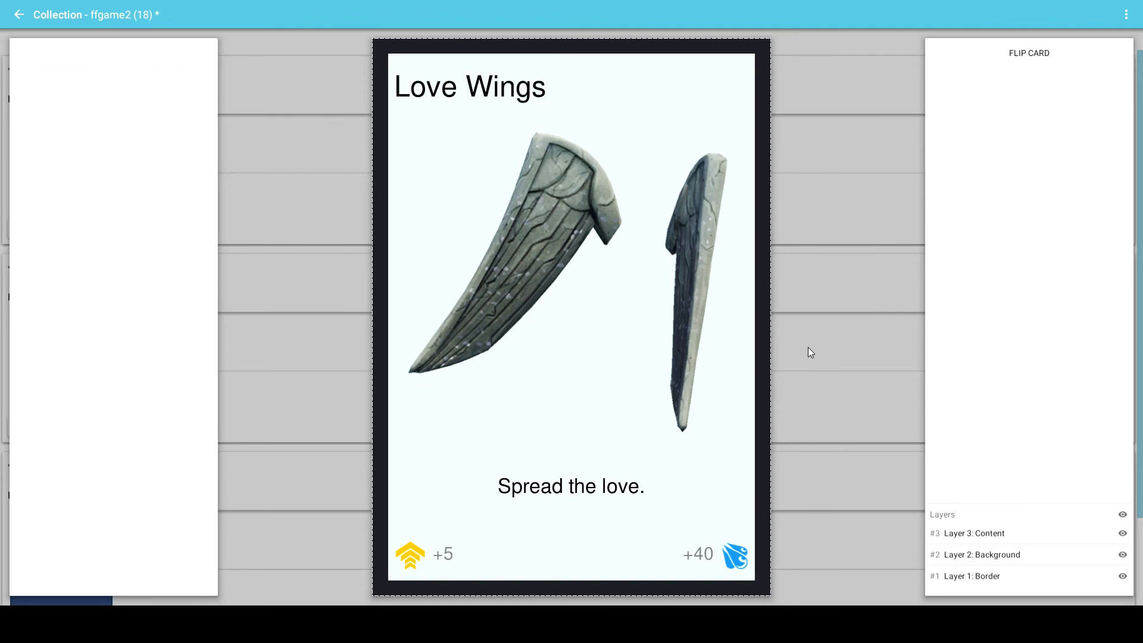
click(827, 344)
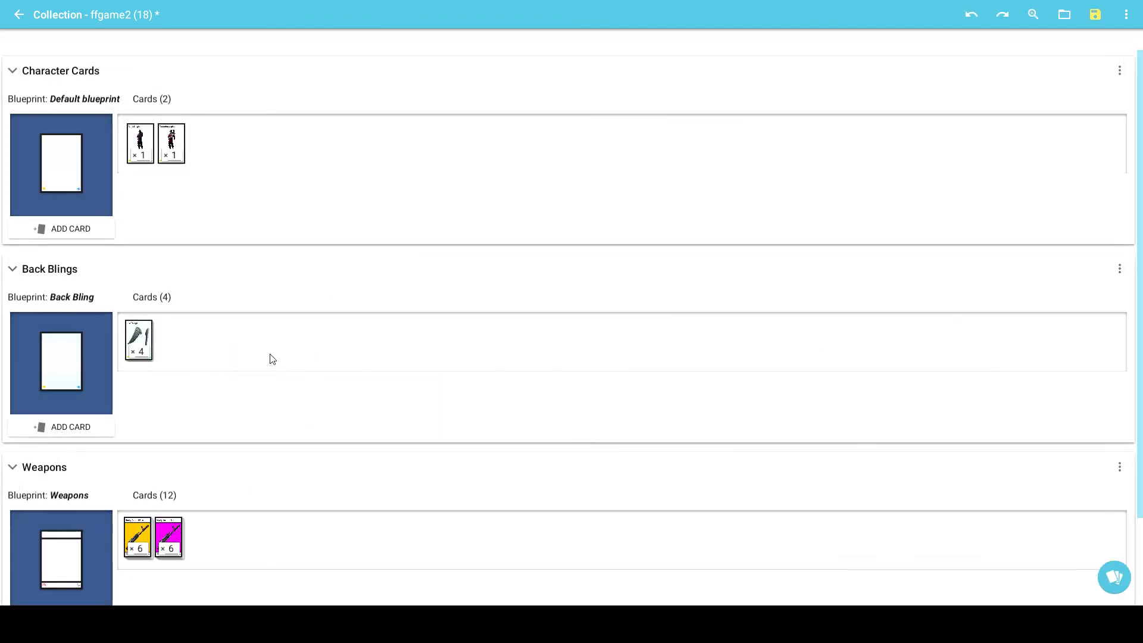
- Compare the Love Wings card's background with the two cards in the Character Cards set
click(148, 339)
click(248, 175)
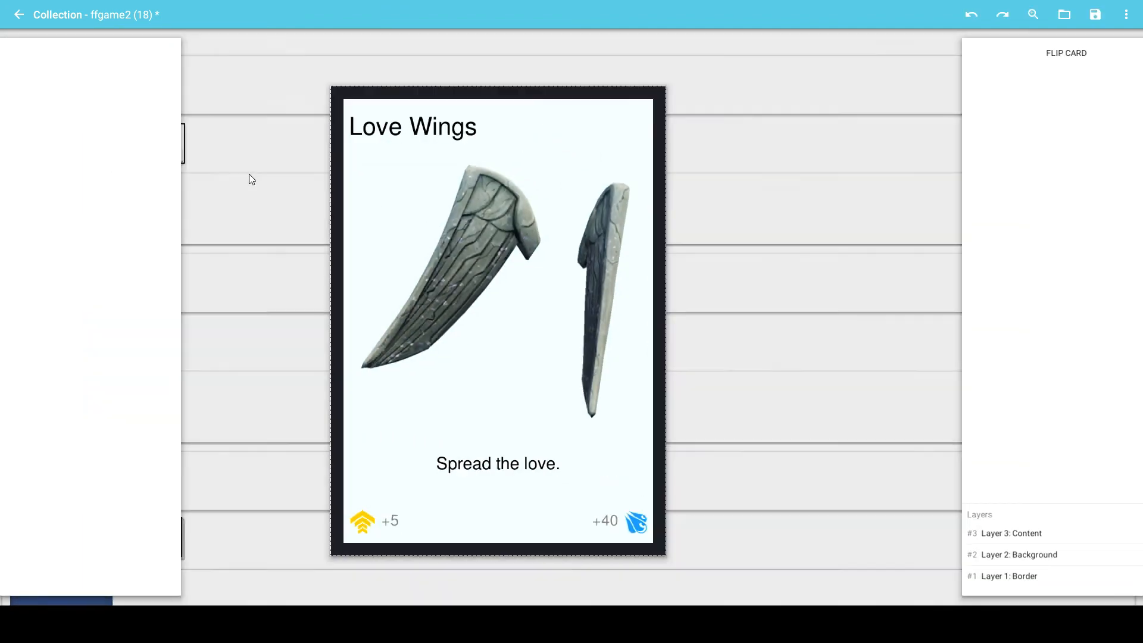
click(139, 136)
click(275, 185)
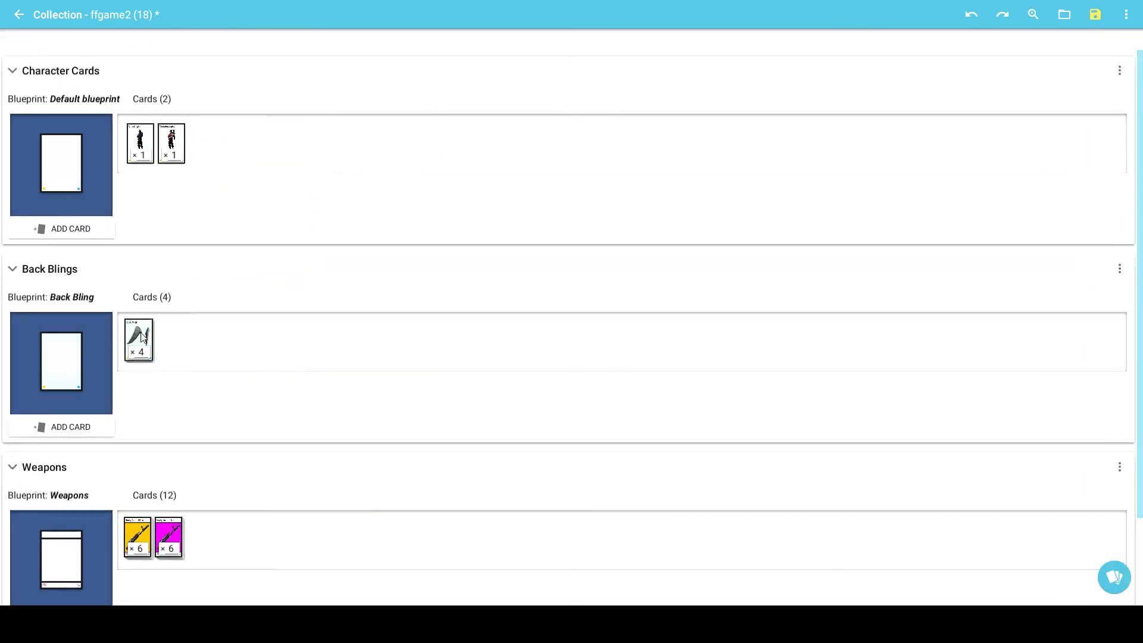
click(149, 337)
click(249, 292)
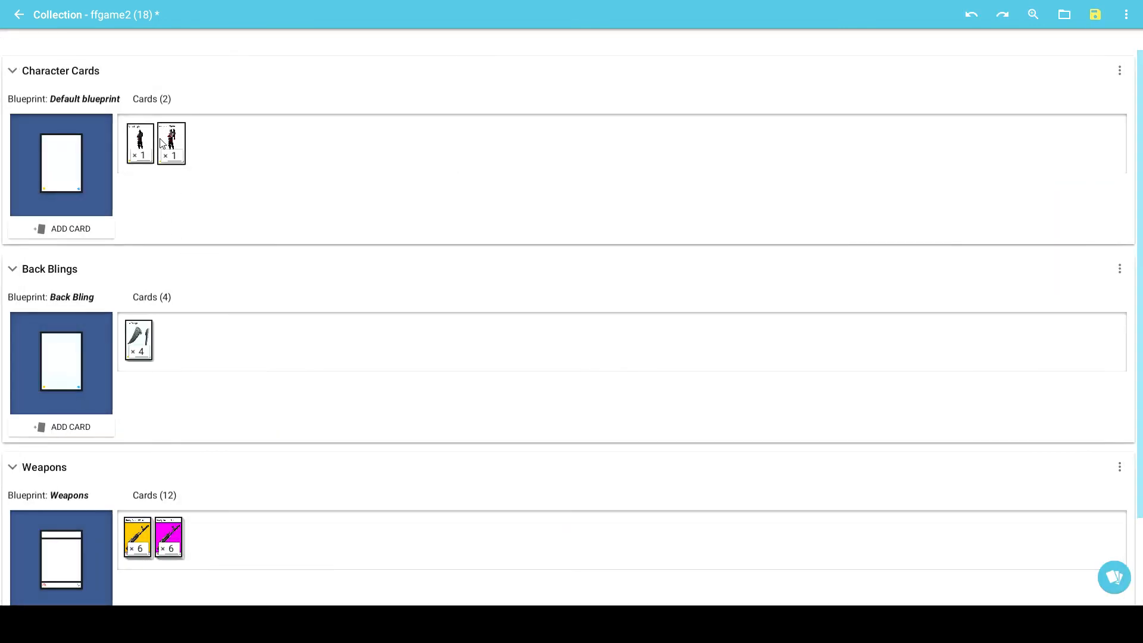
click(171, 143)
click(258, 216)
click(143, 341)
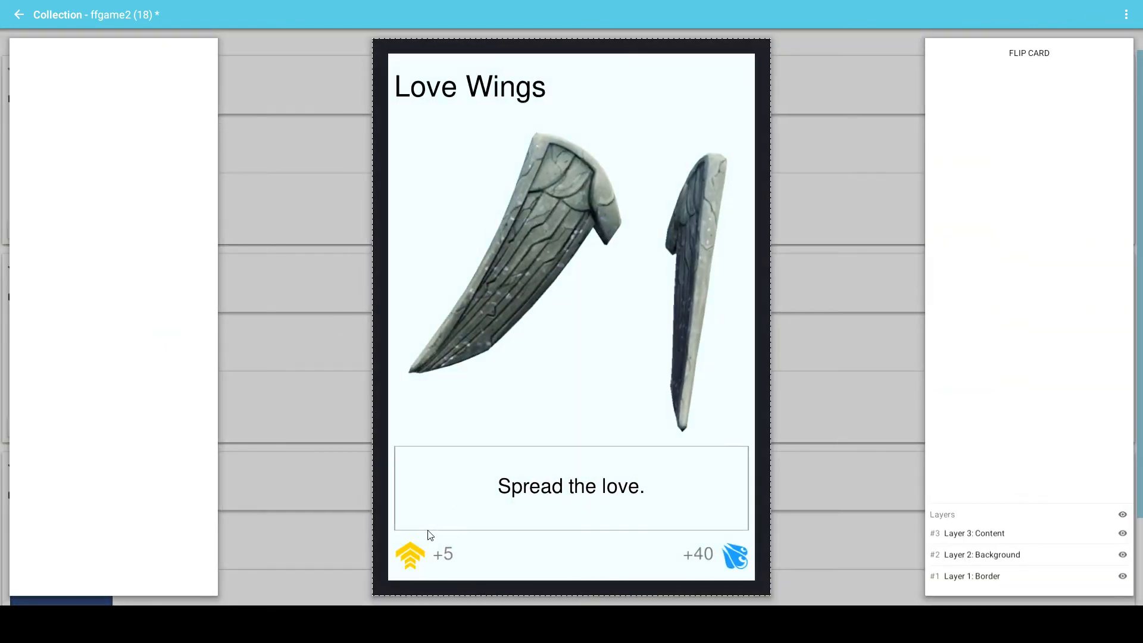
click(298, 296)
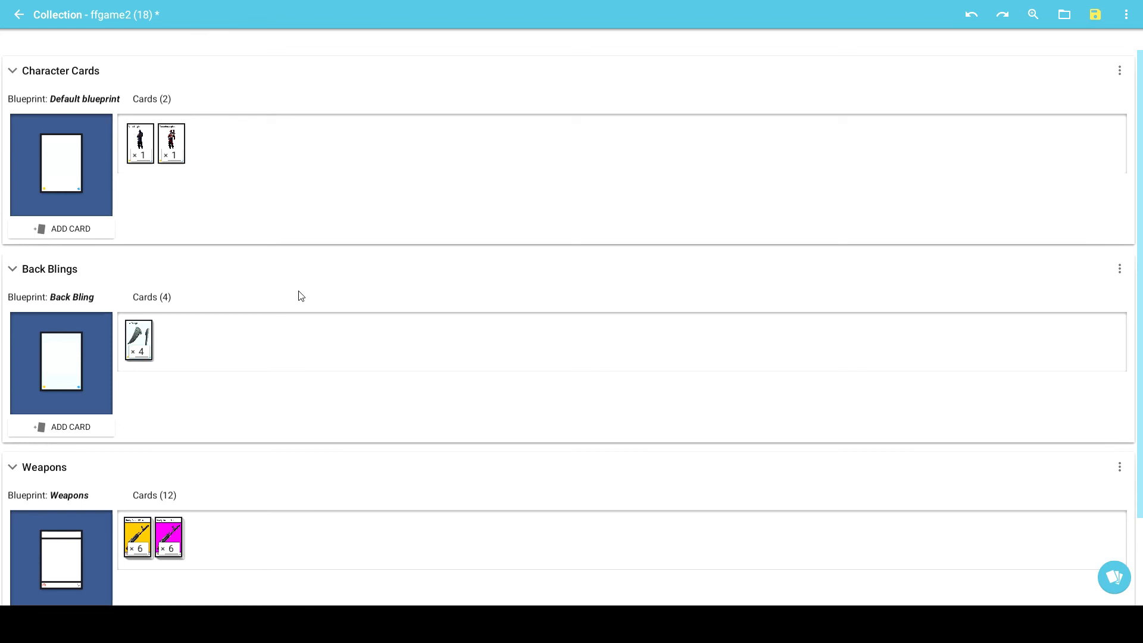
- Look at the yellow Heavy Assault Rifle card in the Weapons set and close it
scroll(285, 303, down, 3)
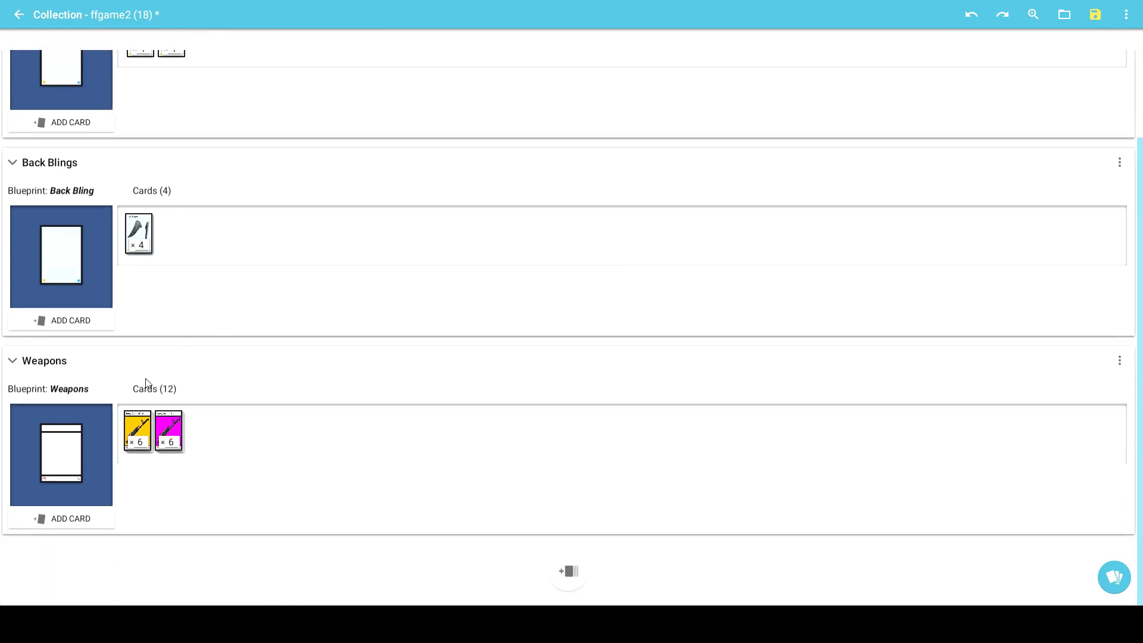
click(137, 431)
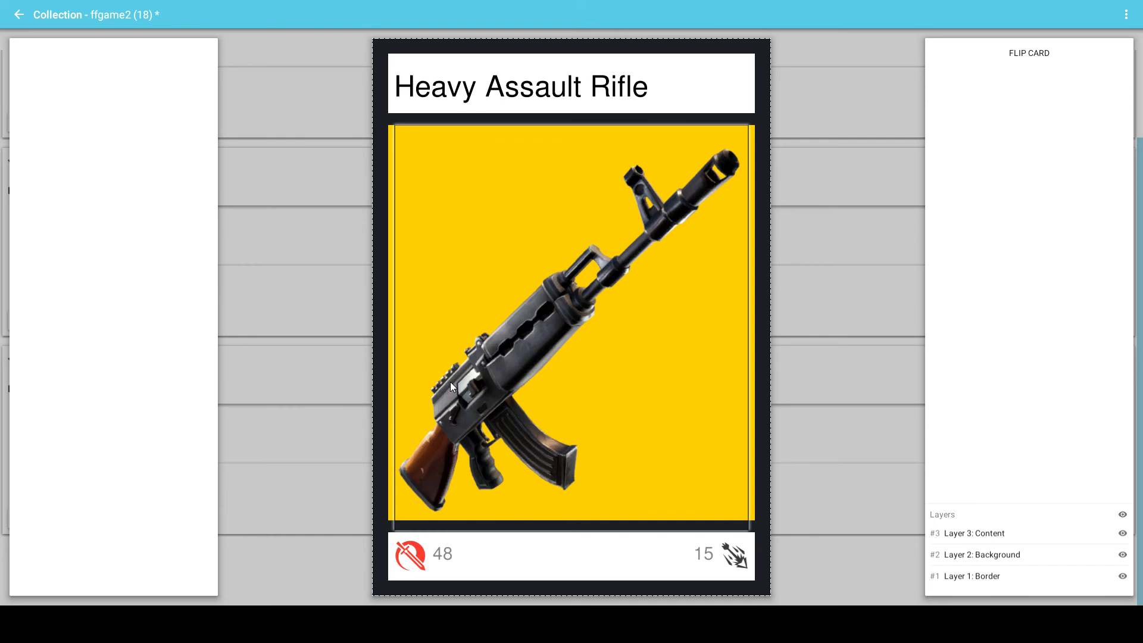
click(331, 323)
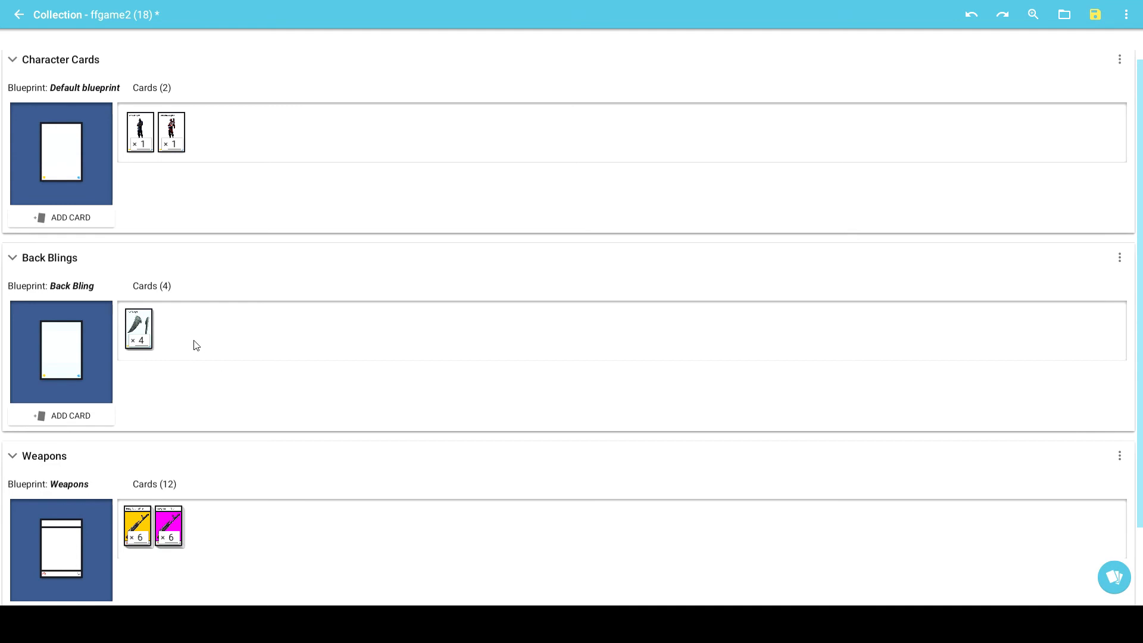
- Preview the output of the whole collection, return to the collection, and reopen the output preview
scroll(196, 345, down, 2)
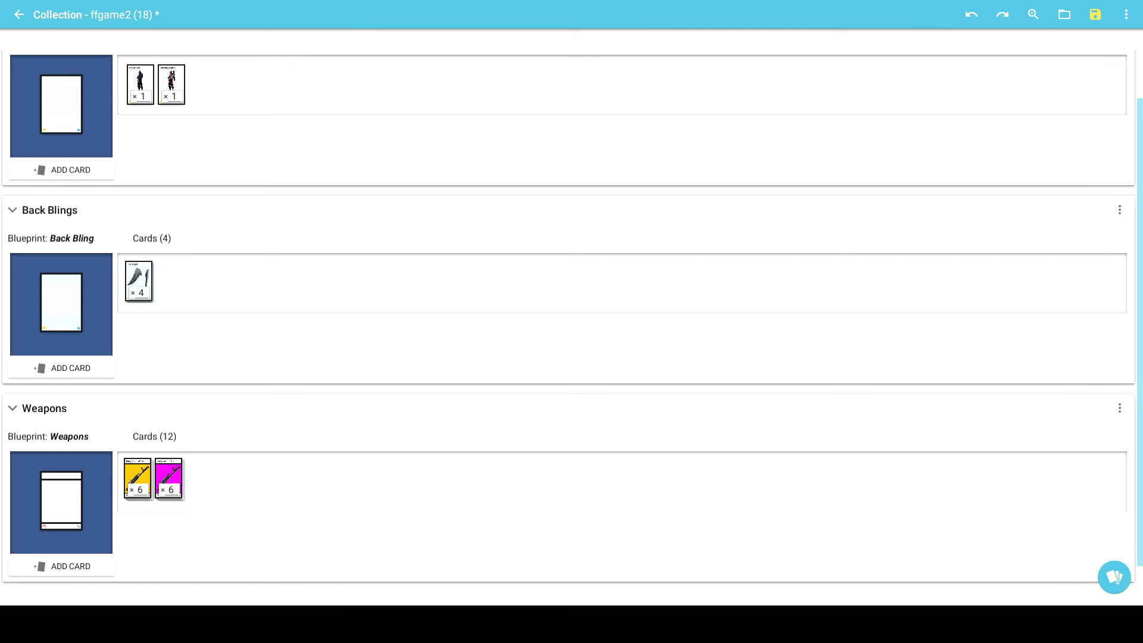
click(1113, 577)
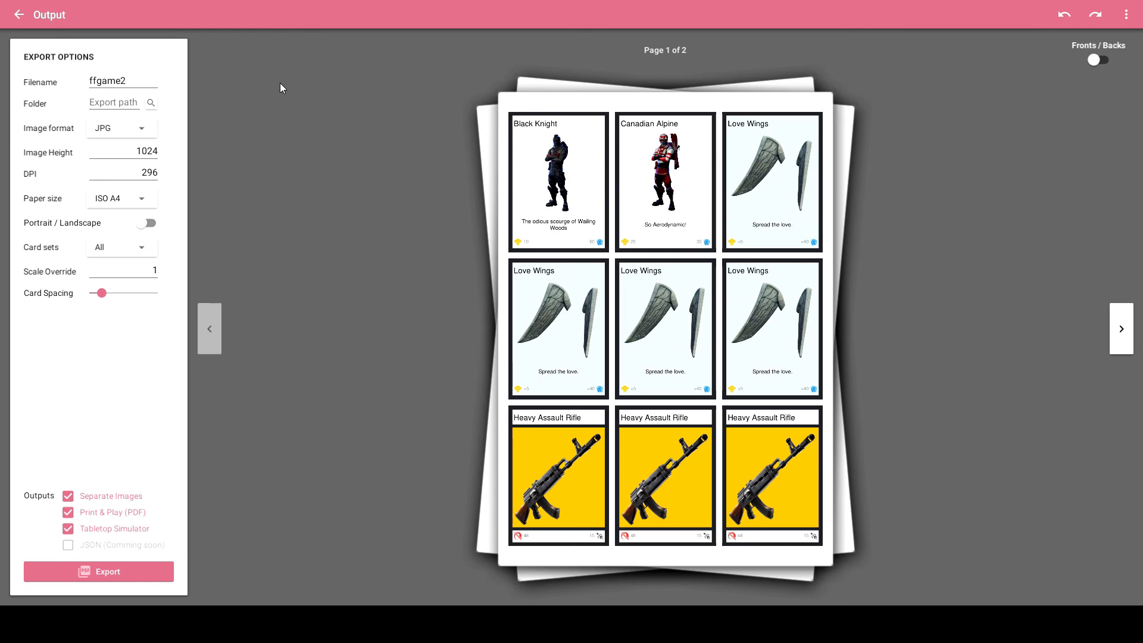
click(18, 15)
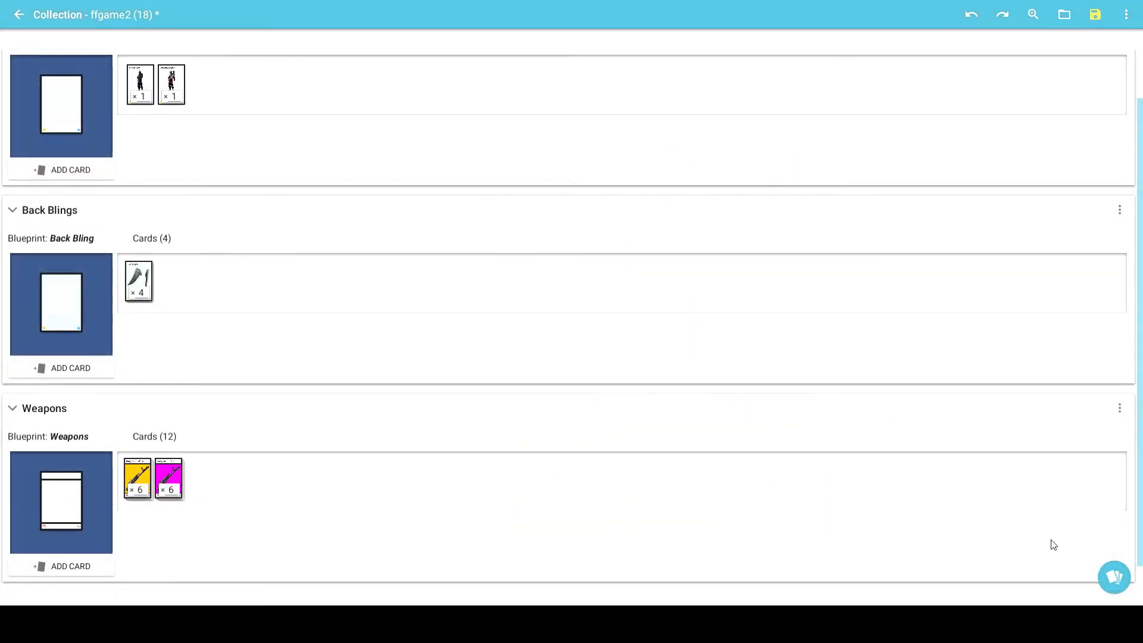
click(1108, 570)
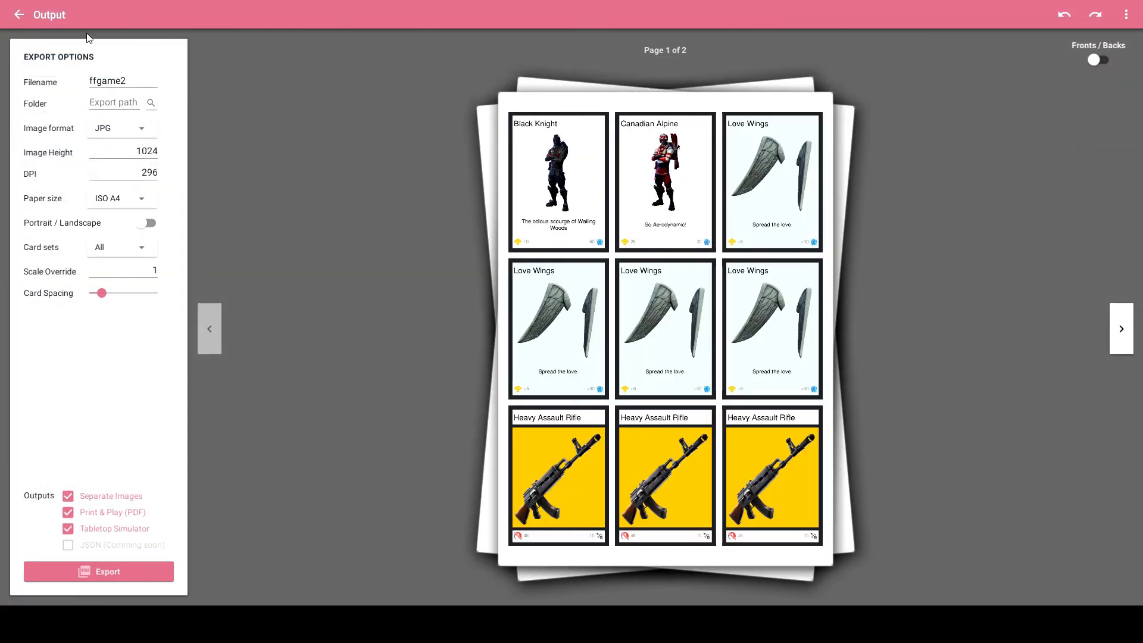
- Return to the collection, reopen the output preview and go back to look over the card sets
click(21, 19)
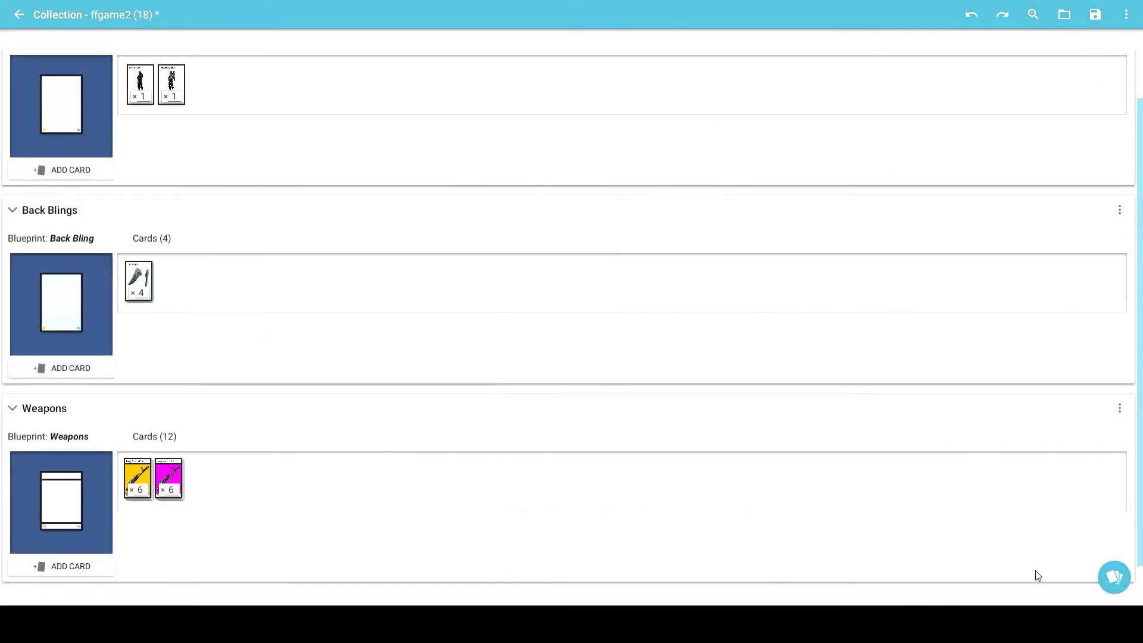
scroll(1105, 580, down, 1)
click(1108, 573)
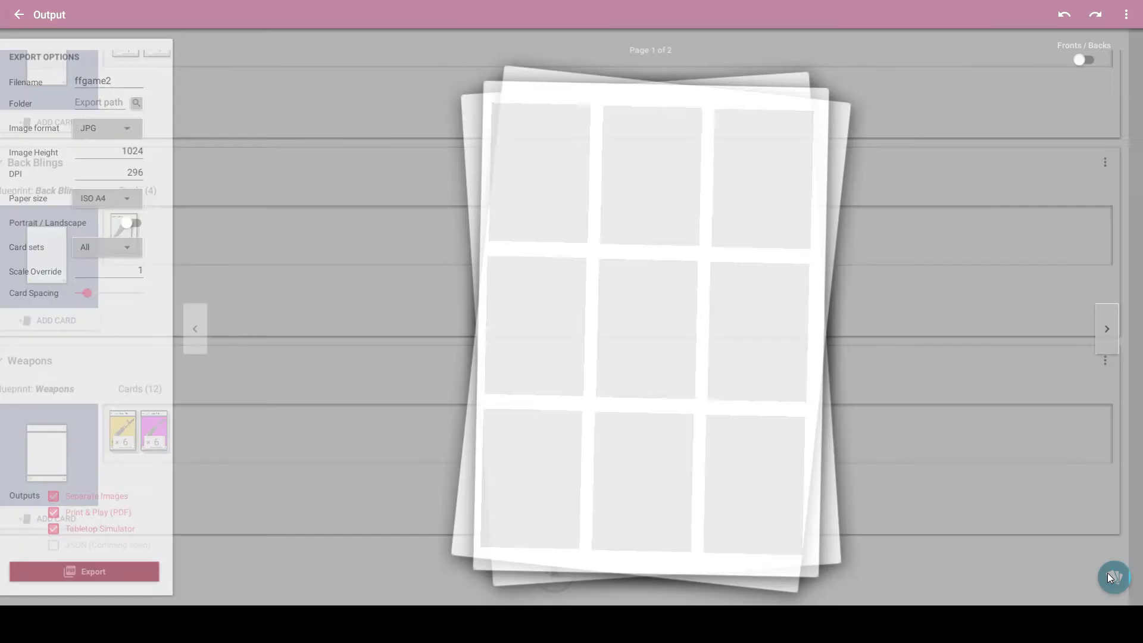
click(13, 17)
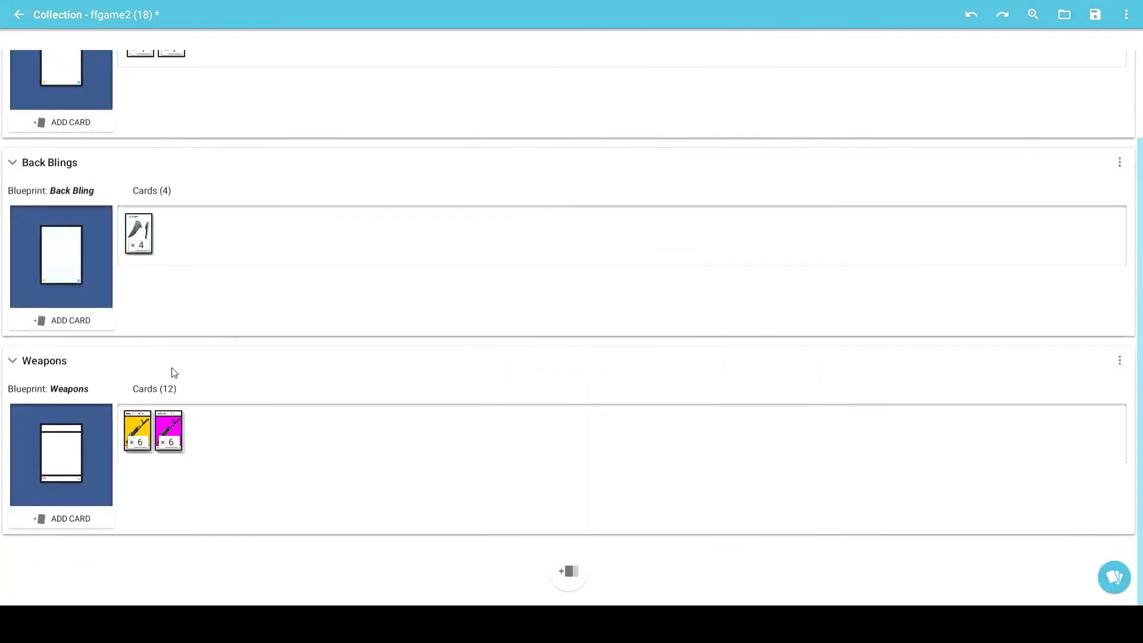
scroll(51, 79, up, 2)
scroll(283, 245, down, 2)
- Preview the collection's output with fronts and backs, look through both pages, and return to the collection
click(1114, 576)
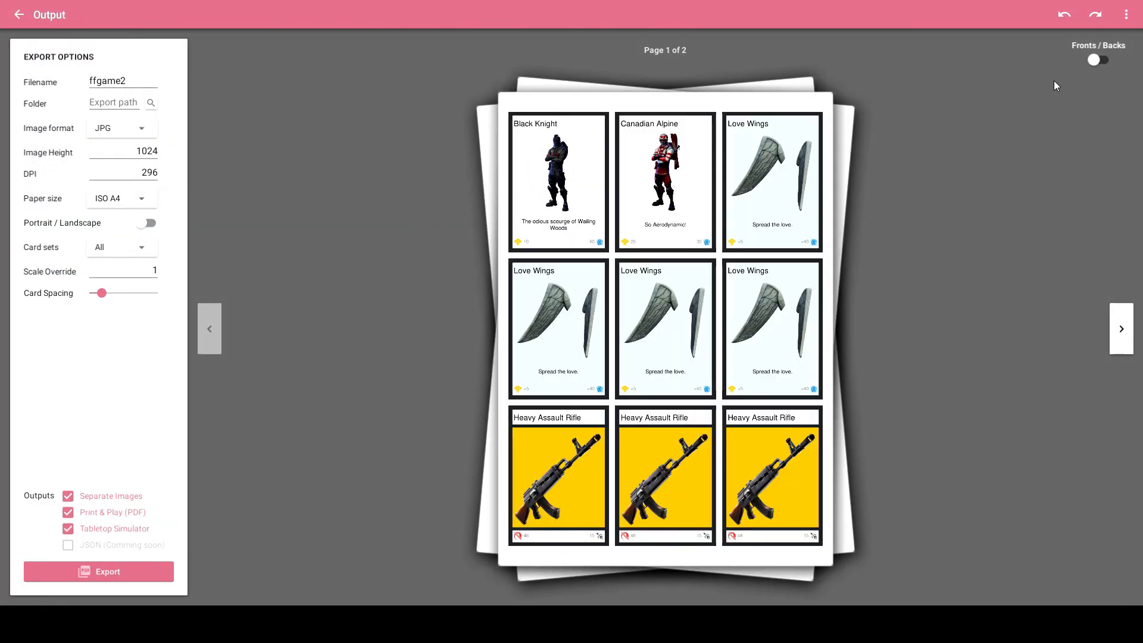
click(1098, 62)
click(1098, 63)
click(1120, 333)
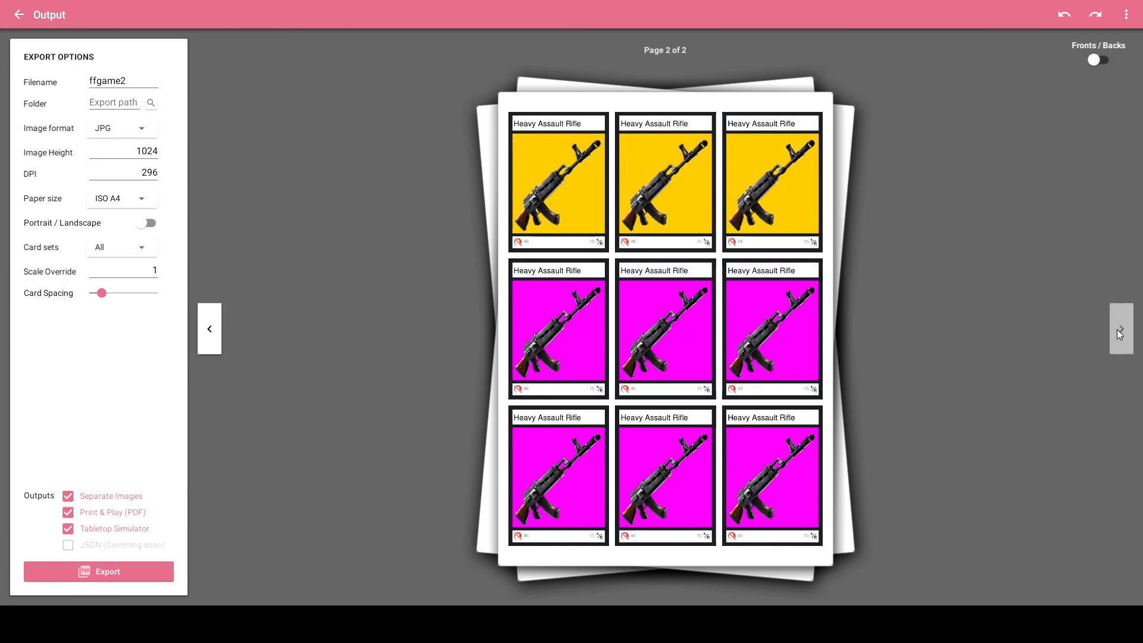
click(208, 321)
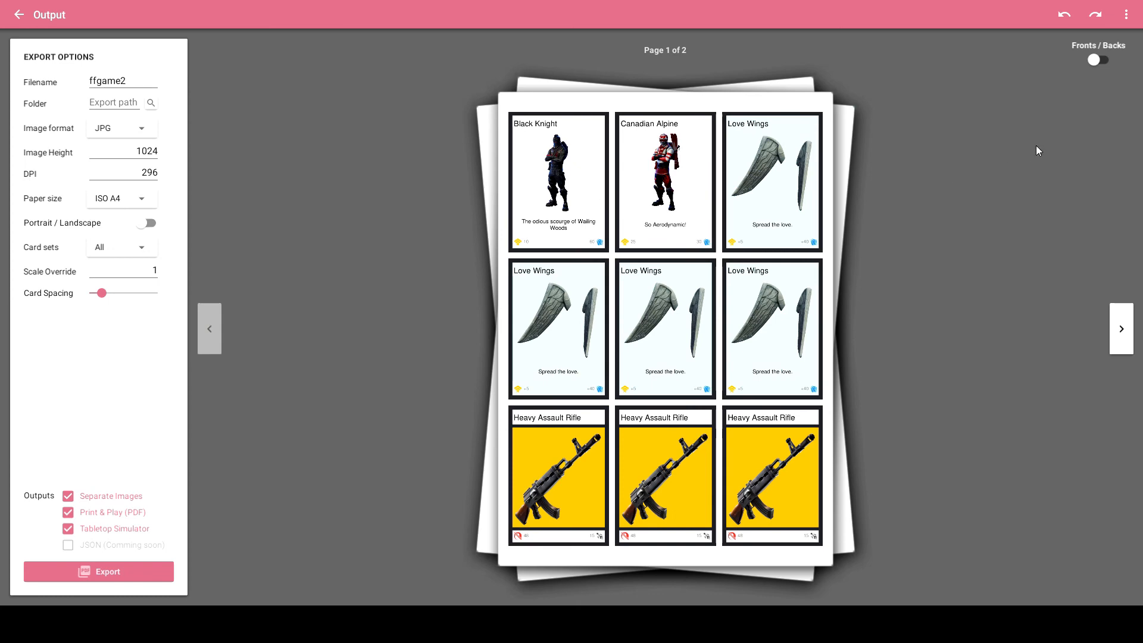
click(19, 15)
- Add a new card set using a duplicate of the Default blueprint named Accessories
scroll(422, 214, up, 3)
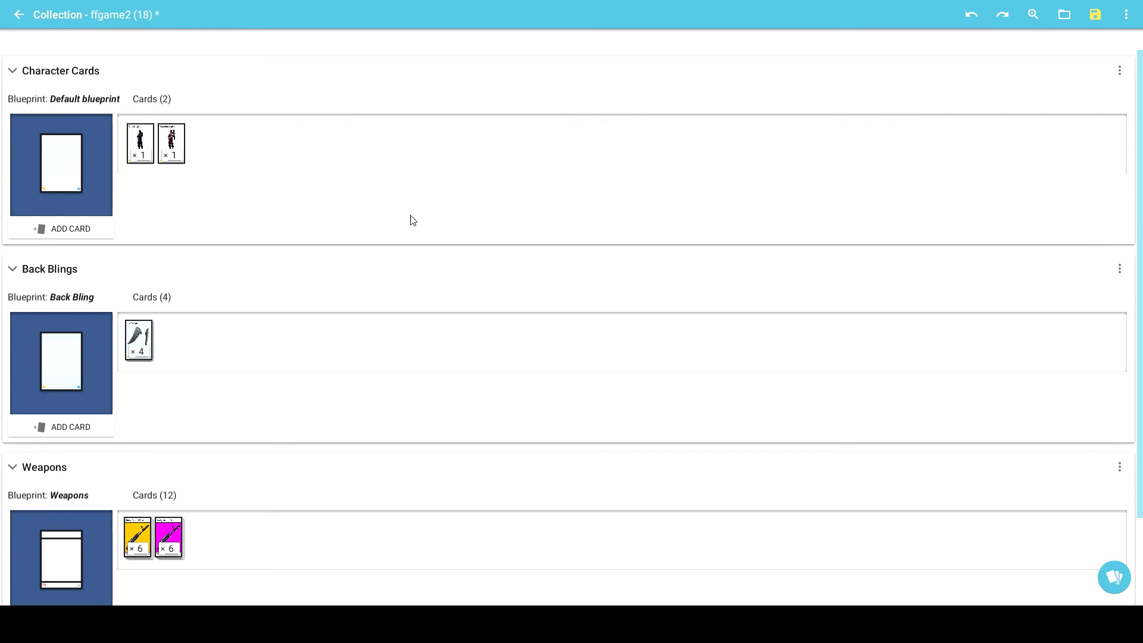
scroll(413, 220, down, 2)
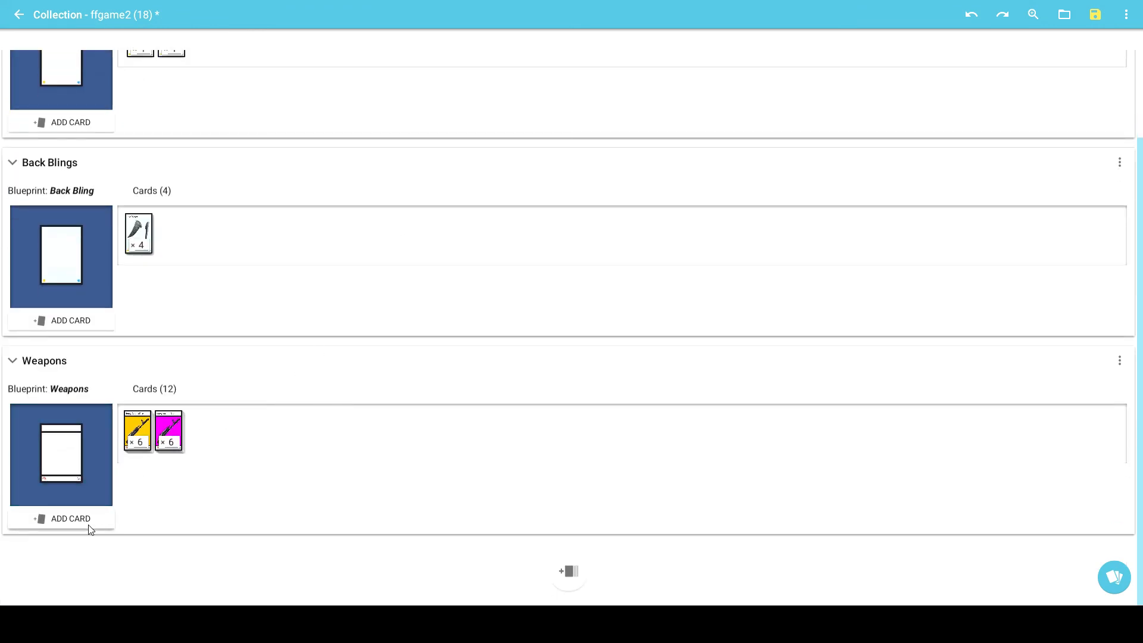
click(572, 572)
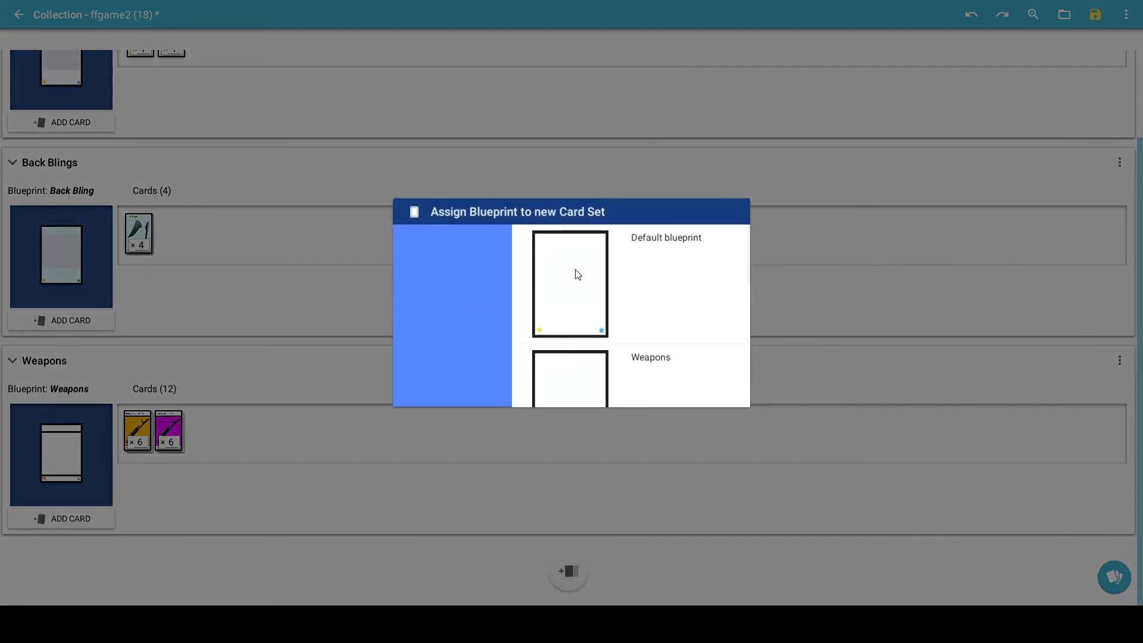
click(577, 273)
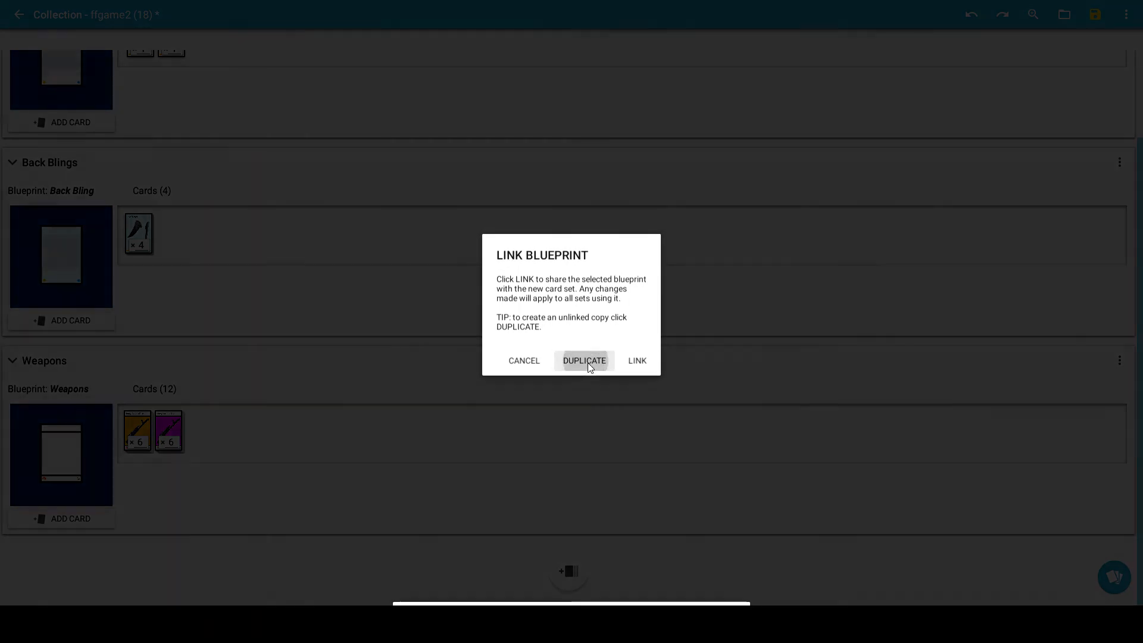
click(588, 360)
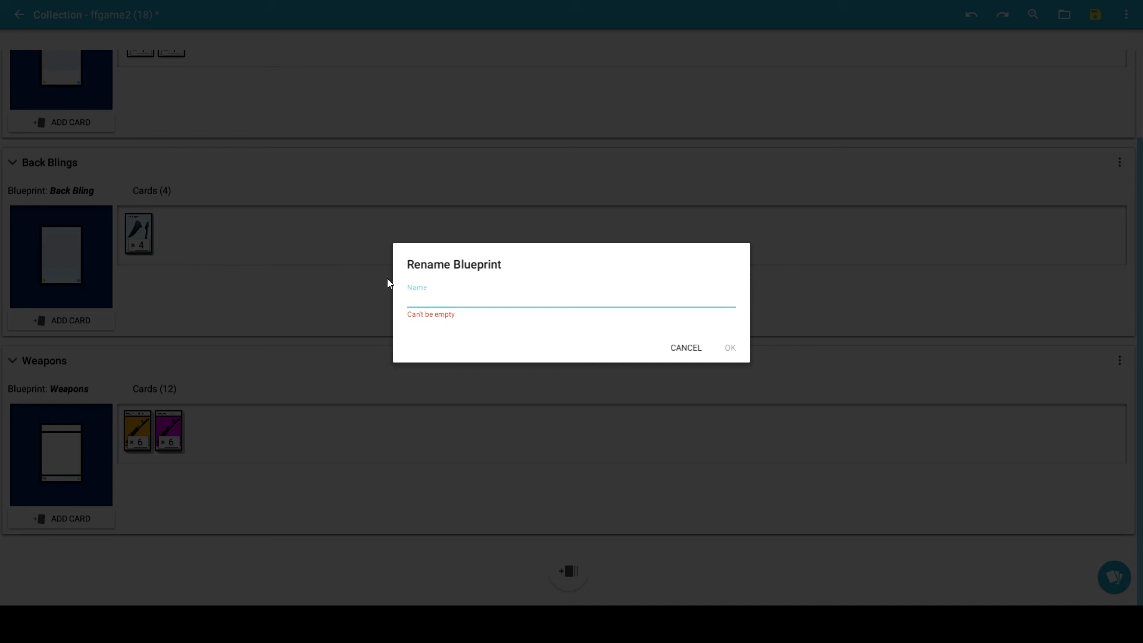
text(Accessories)
key(Return)
- Delete the extra New CardSet at the end of the collection
scroll(302, 302, down, 4)
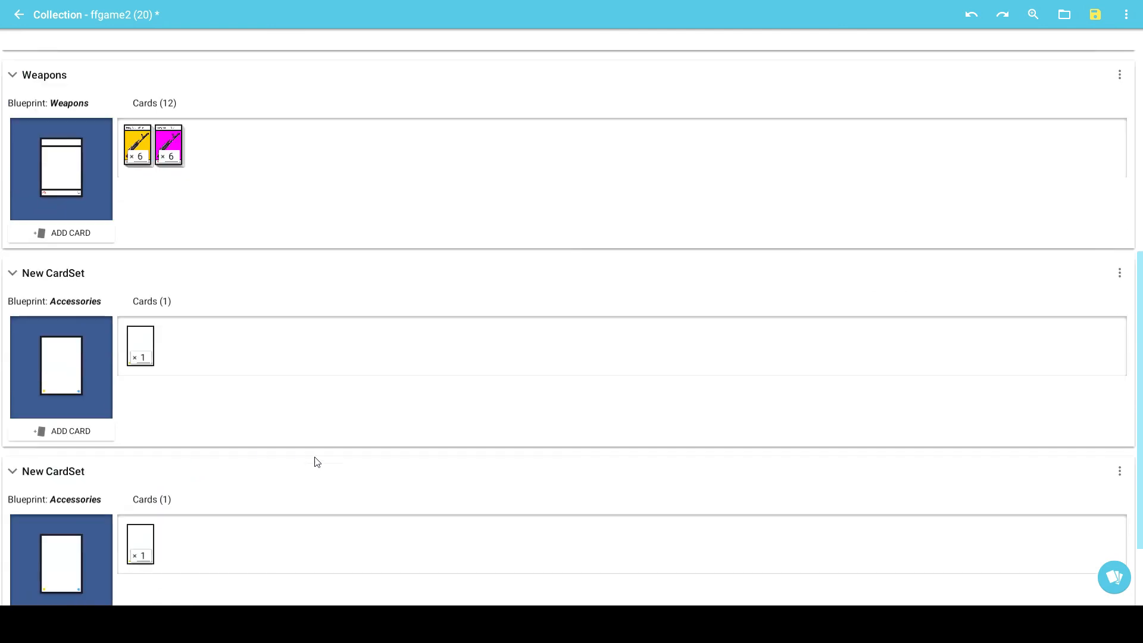
scroll(357, 441, down, 2)
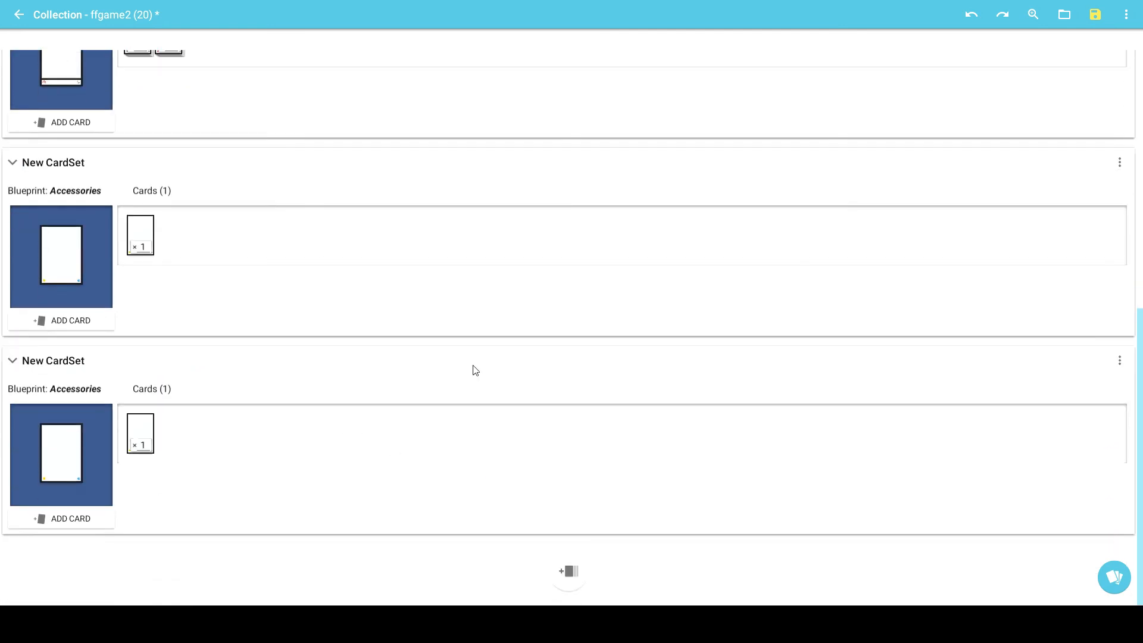
click(1119, 360)
click(1081, 457)
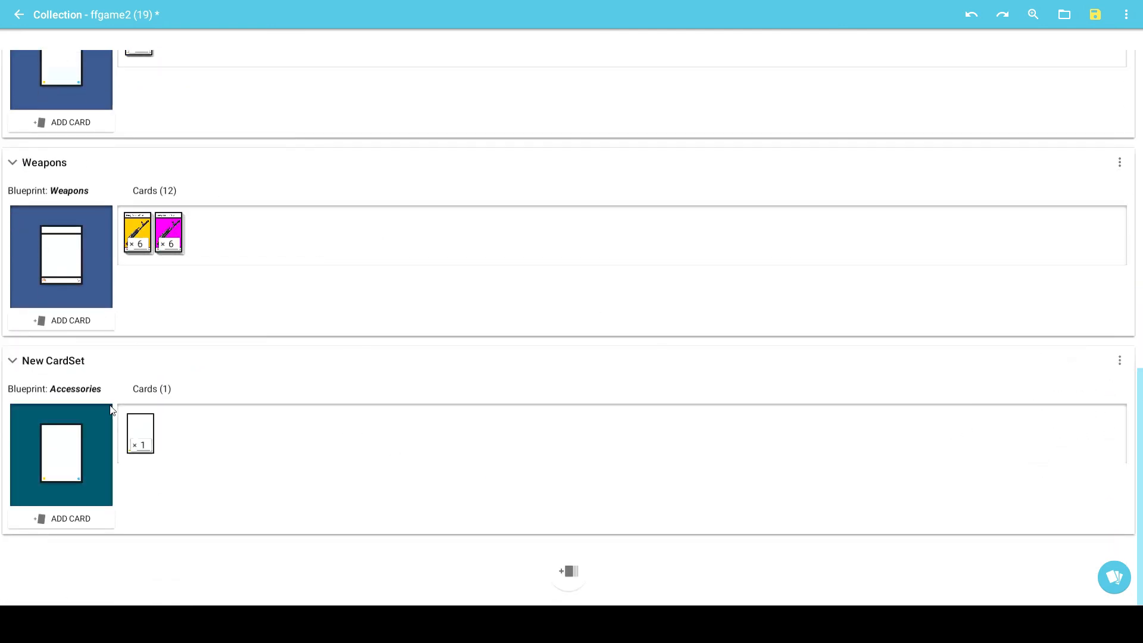
- Open the Accessories blueprint and merge the lowest row's icon and text areas into two icon areas
click(61, 438)
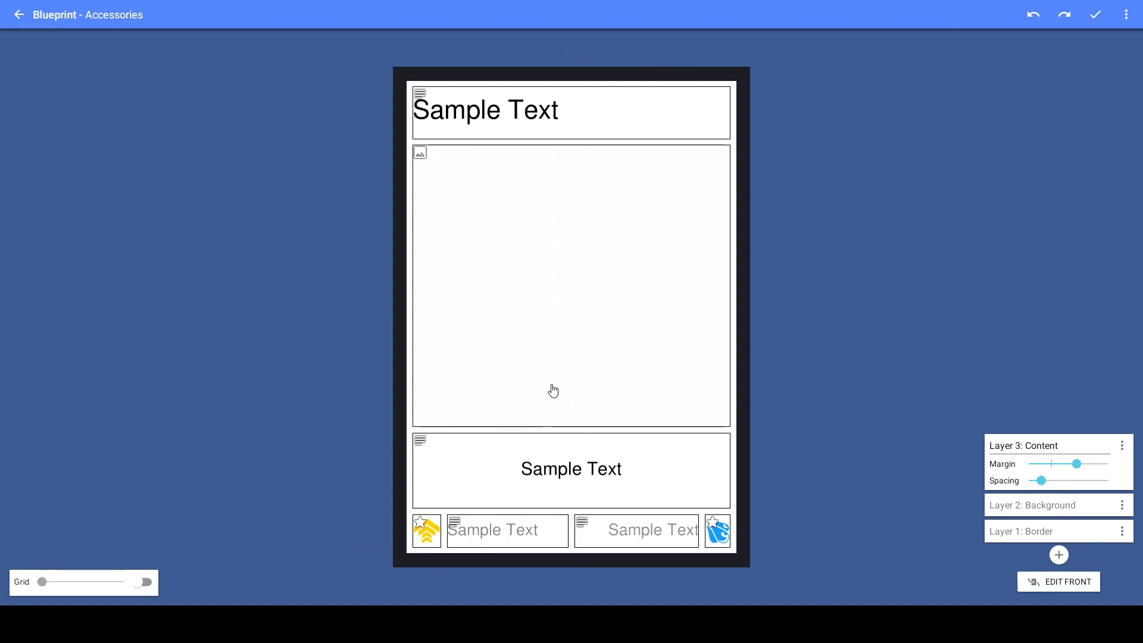
drag(434, 532, 698, 530)
drag(584, 508, 581, 538)
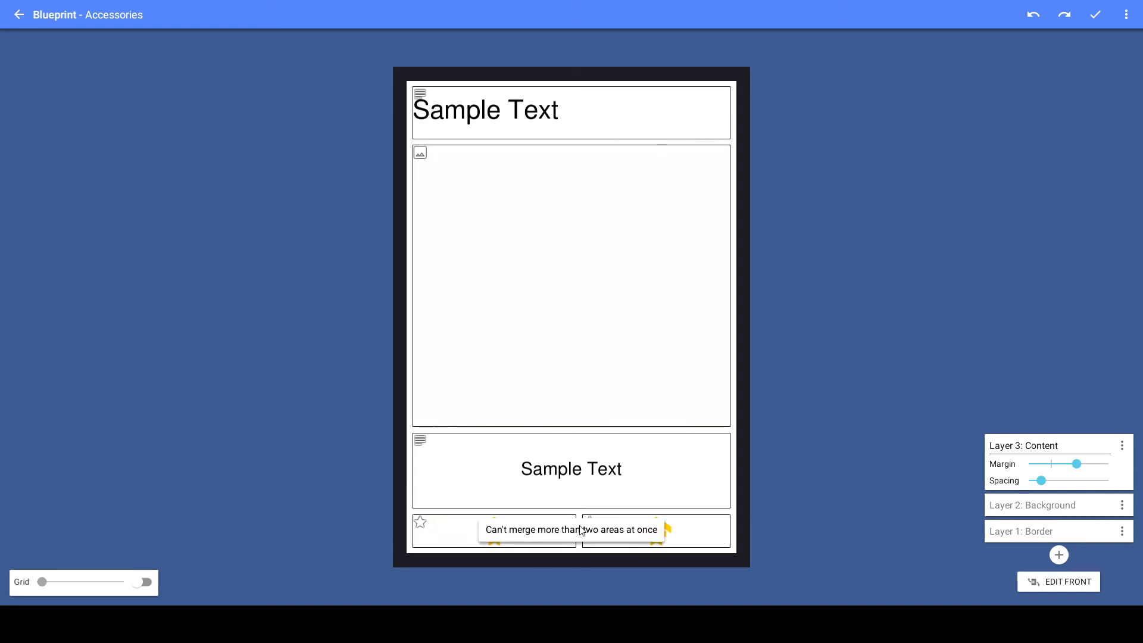
click(562, 538)
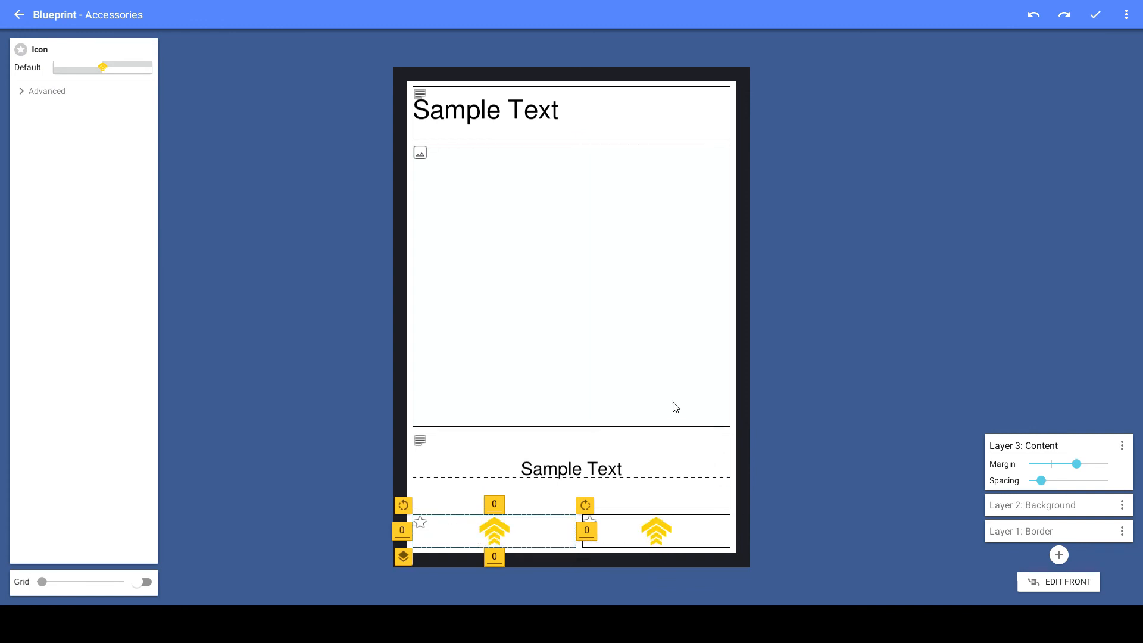
click(636, 357)
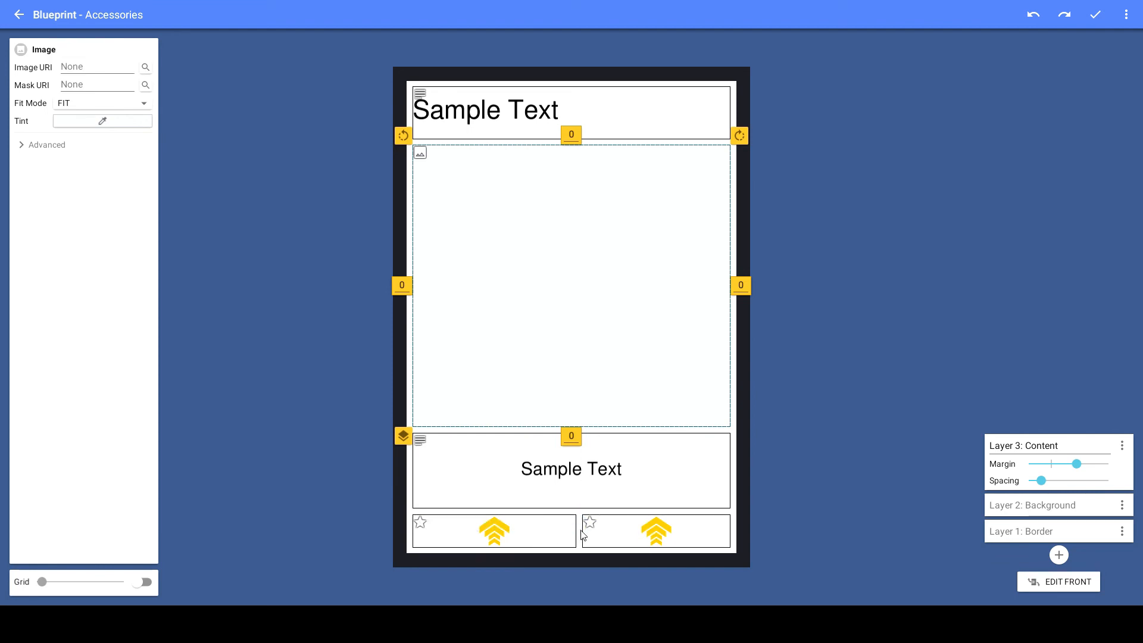
click(589, 502)
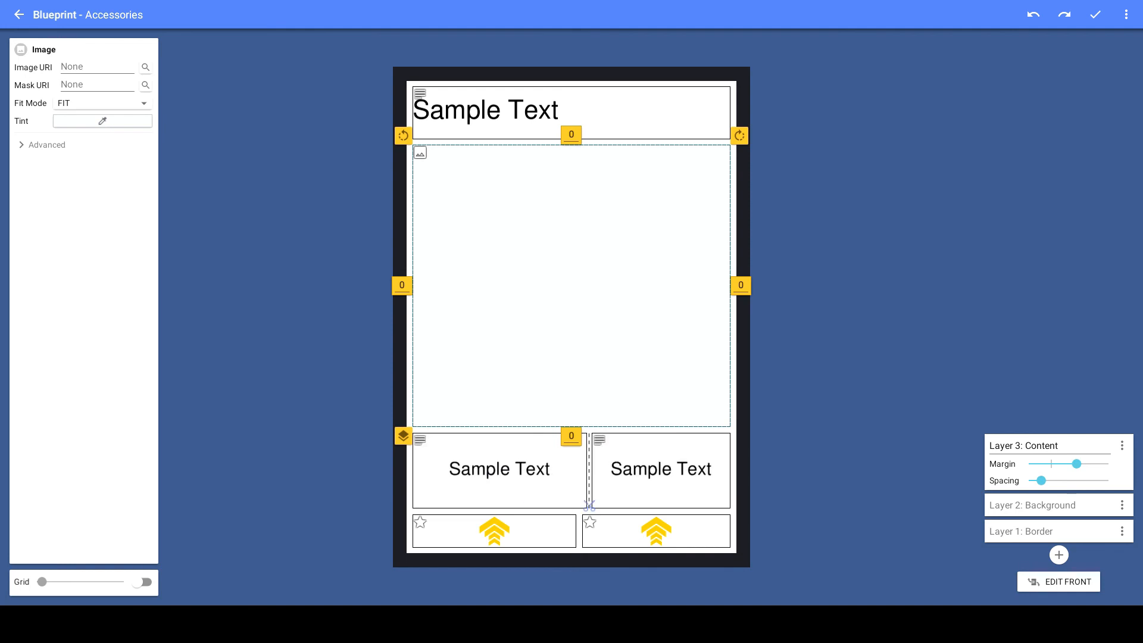
click(585, 460)
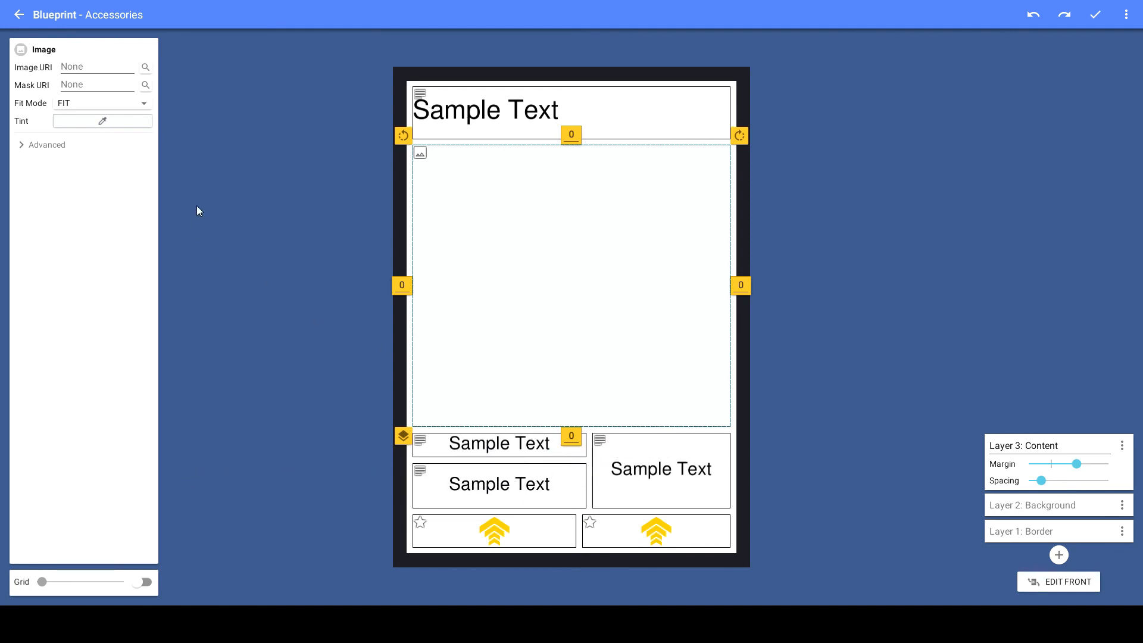
key(ctrl+z)
key(ctrl+z)
key(ctrl+z)
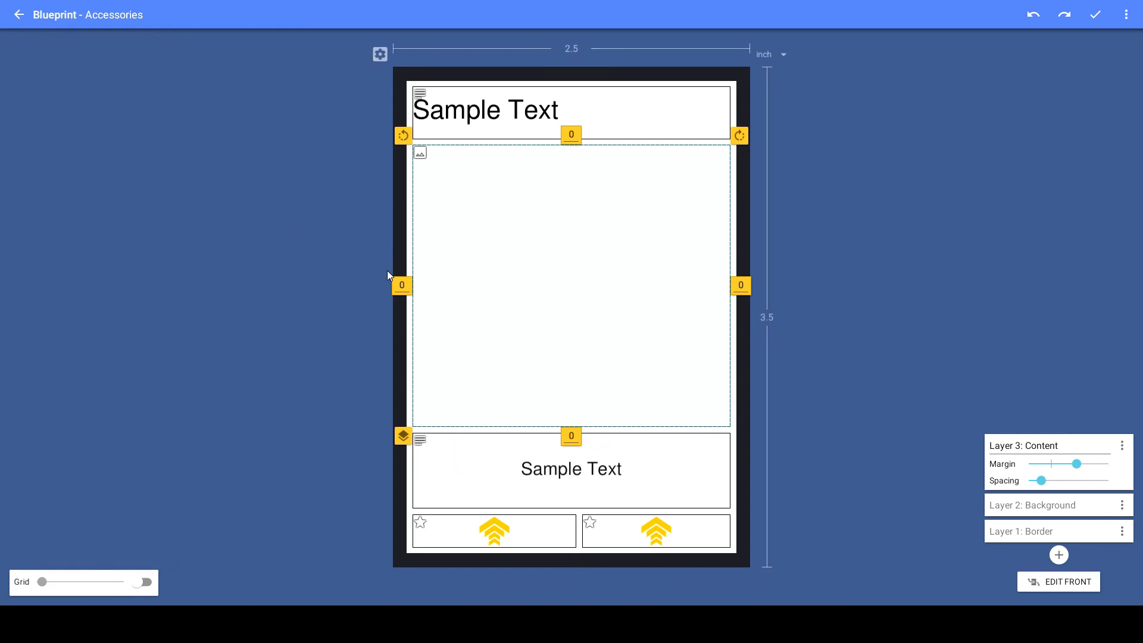
- Merge the description area and the two icon areas below it into one area and make it a text area
key(ctrl+z)
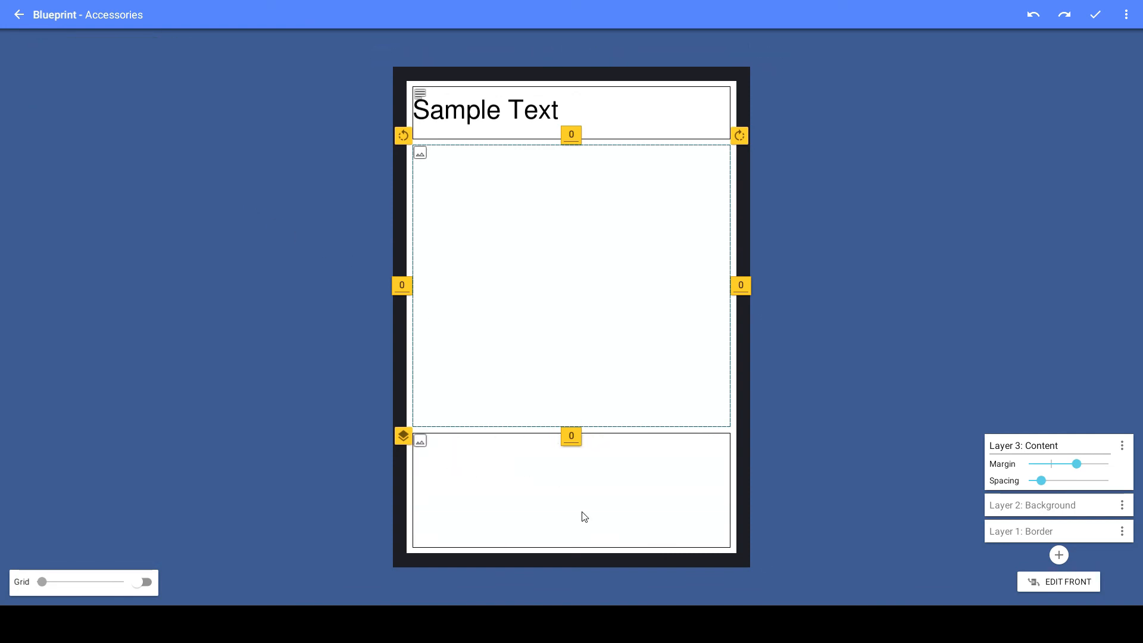
click(472, 467)
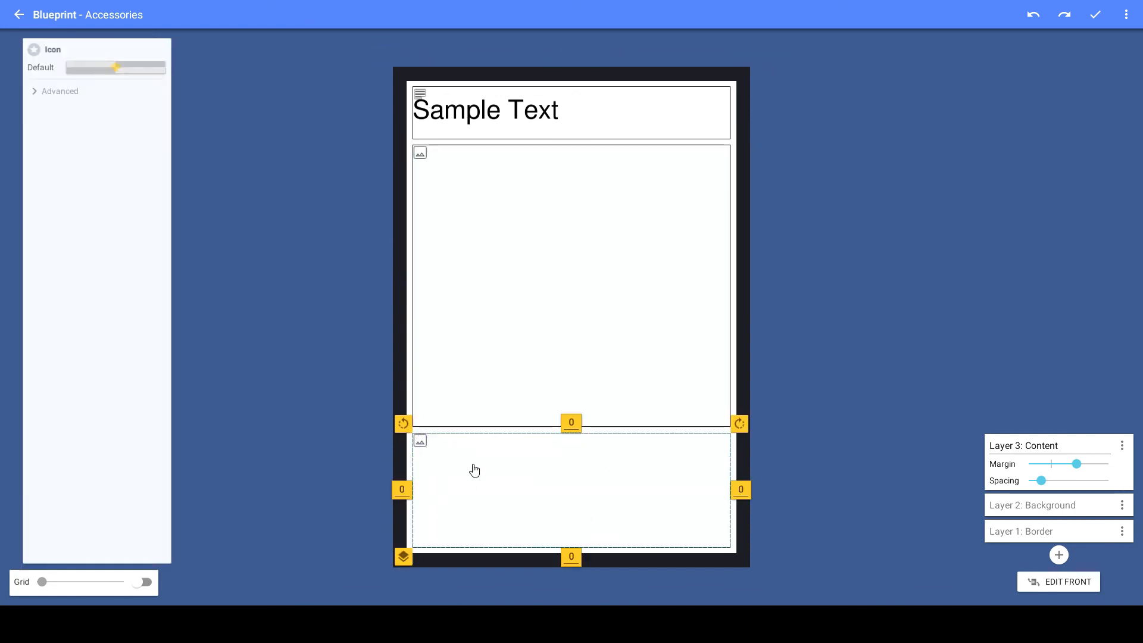
click(472, 467)
click(470, 441)
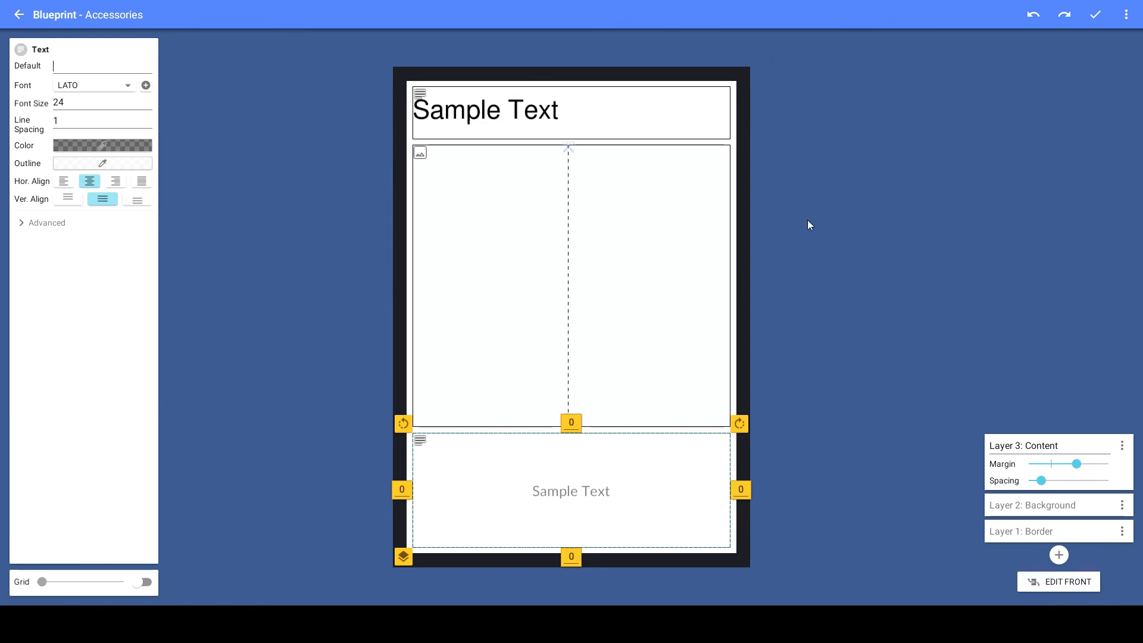
click(566, 485)
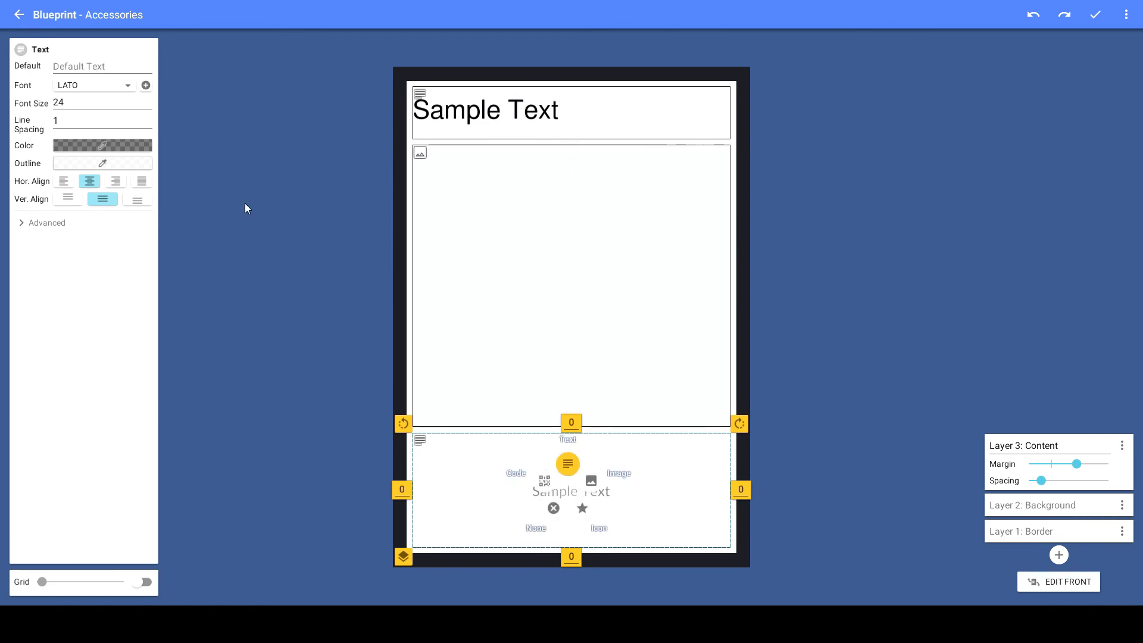
- Set the lower text area's font to Nimbus San L at size 16 and accept the blueprint changes
click(106, 91)
click(89, 109)
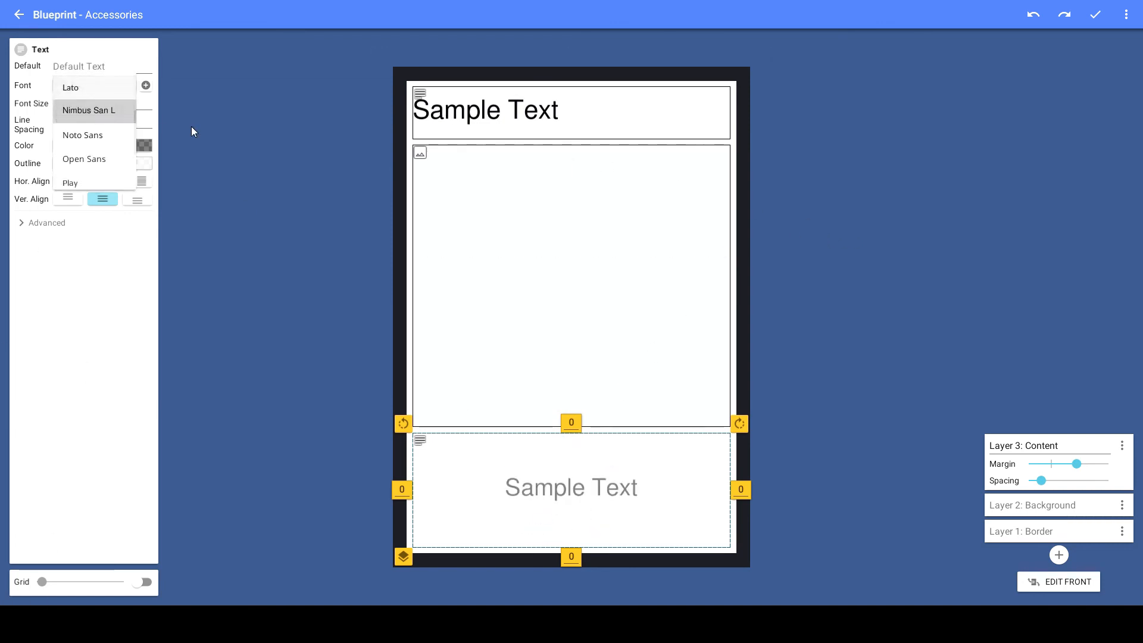
click(94, 107)
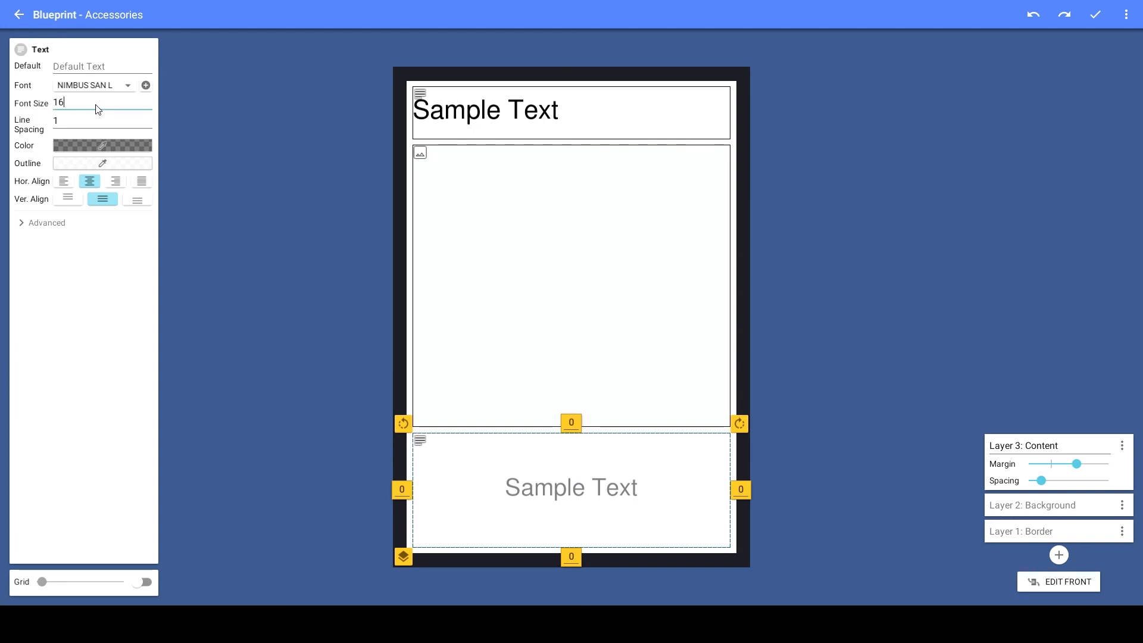
text(16)
click(452, 115)
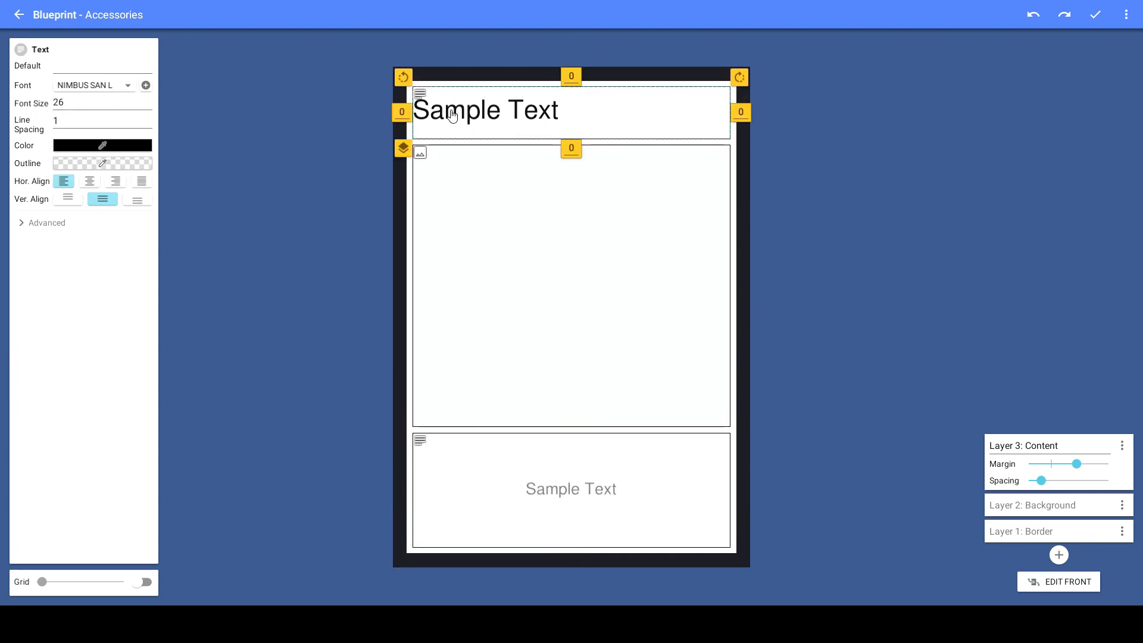
click(510, 216)
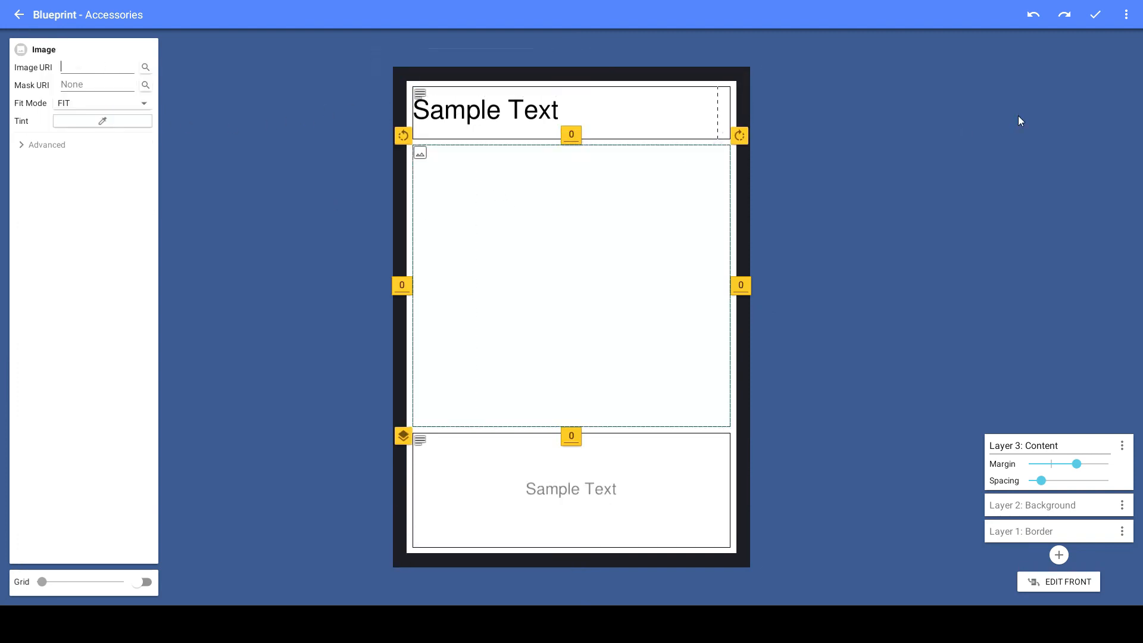
click(1094, 14)
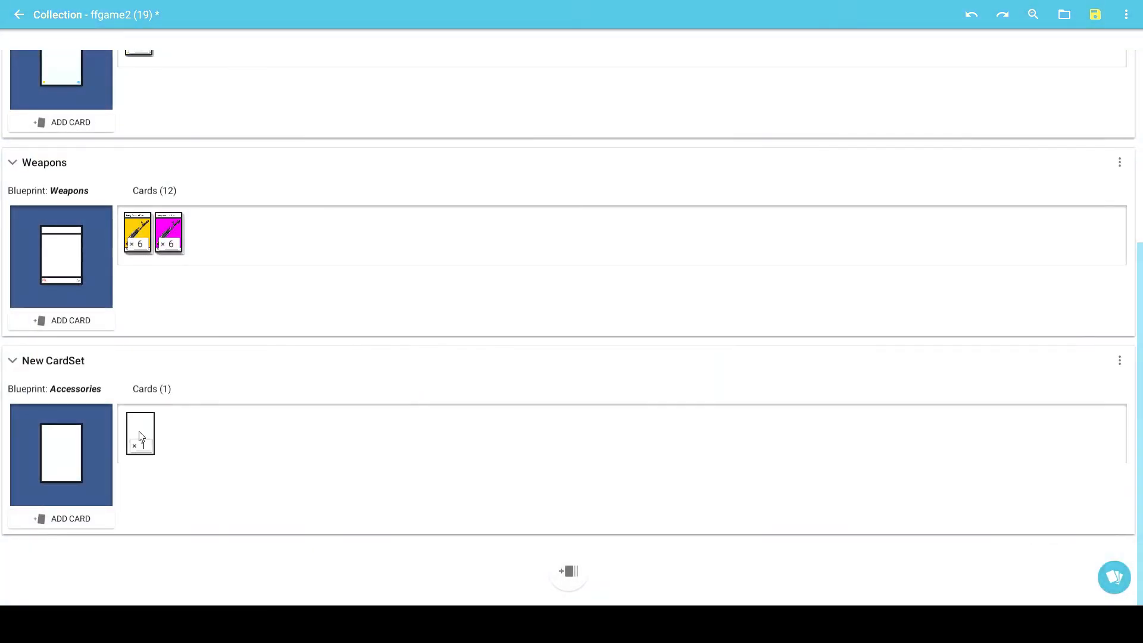
- Open the blank card in the new Accessories-based set and title it Campfire
click(141, 436)
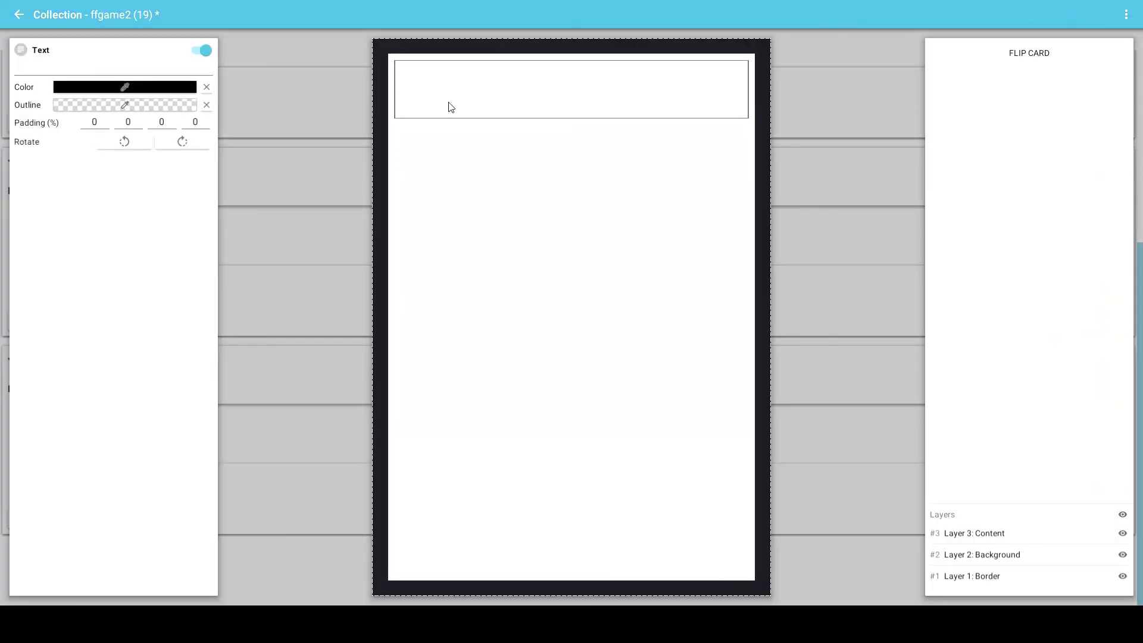
text(Campffir)
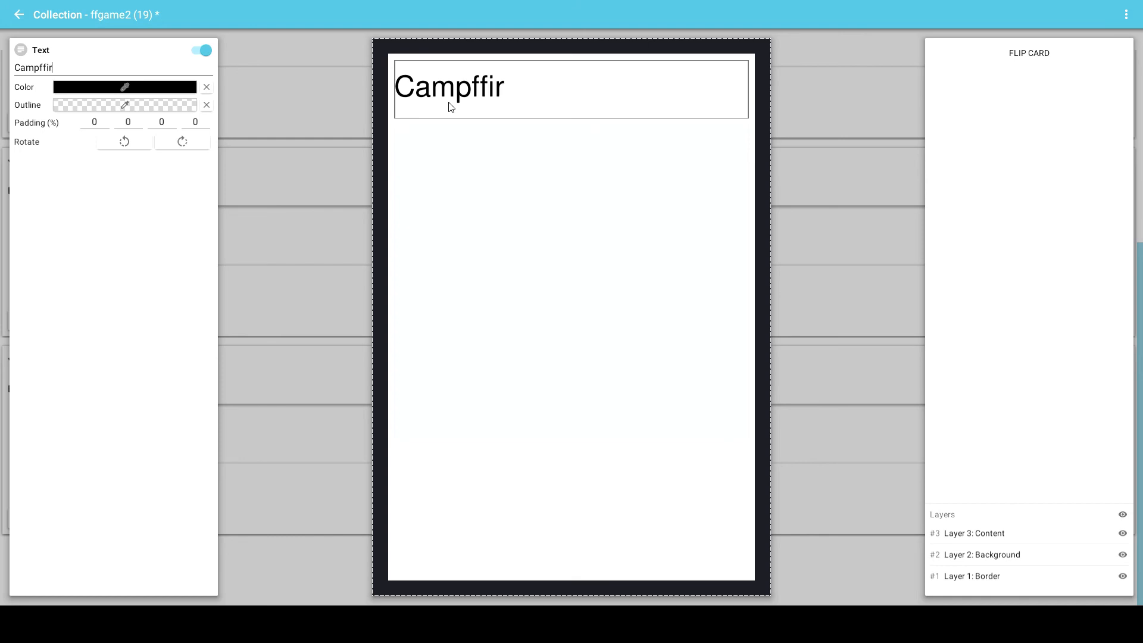
key(BackSpace)
key(BackSpace)
key(BackSpace)
text(ire)
- Load the campfire picture into the card's image area and set its fit mode to FITWIDTH
click(551, 296)
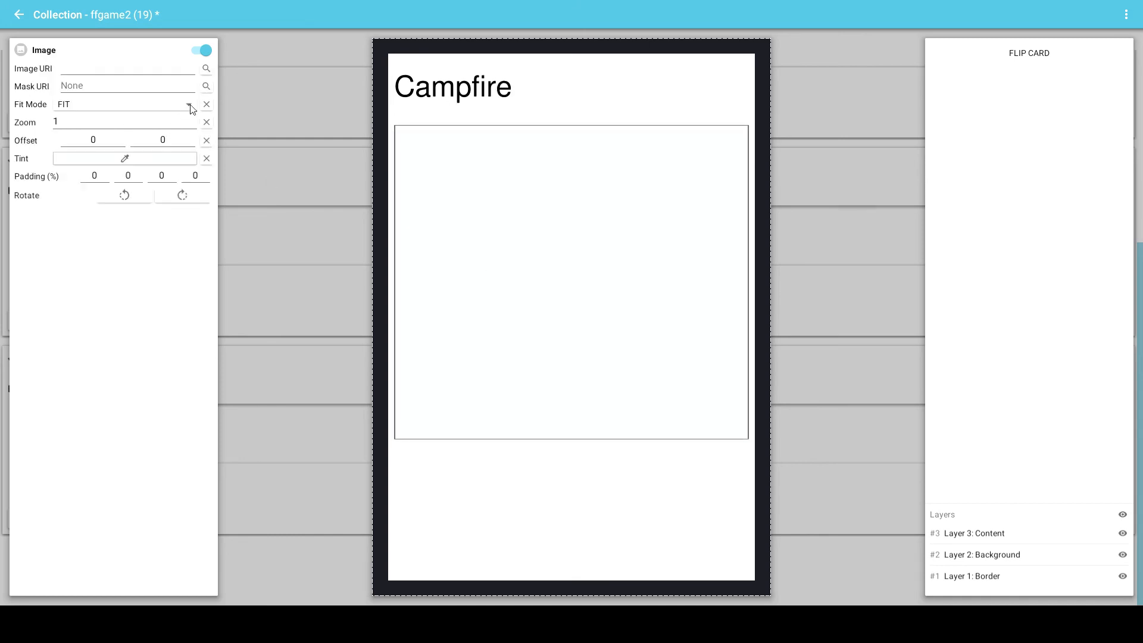
click(206, 69)
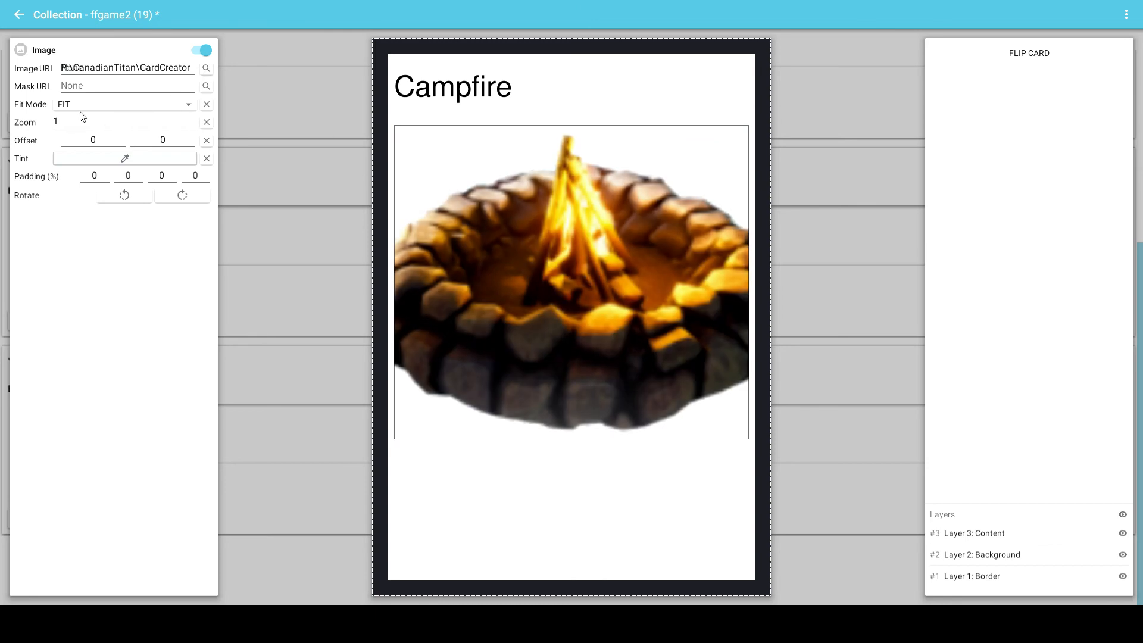
click(92, 107)
click(87, 133)
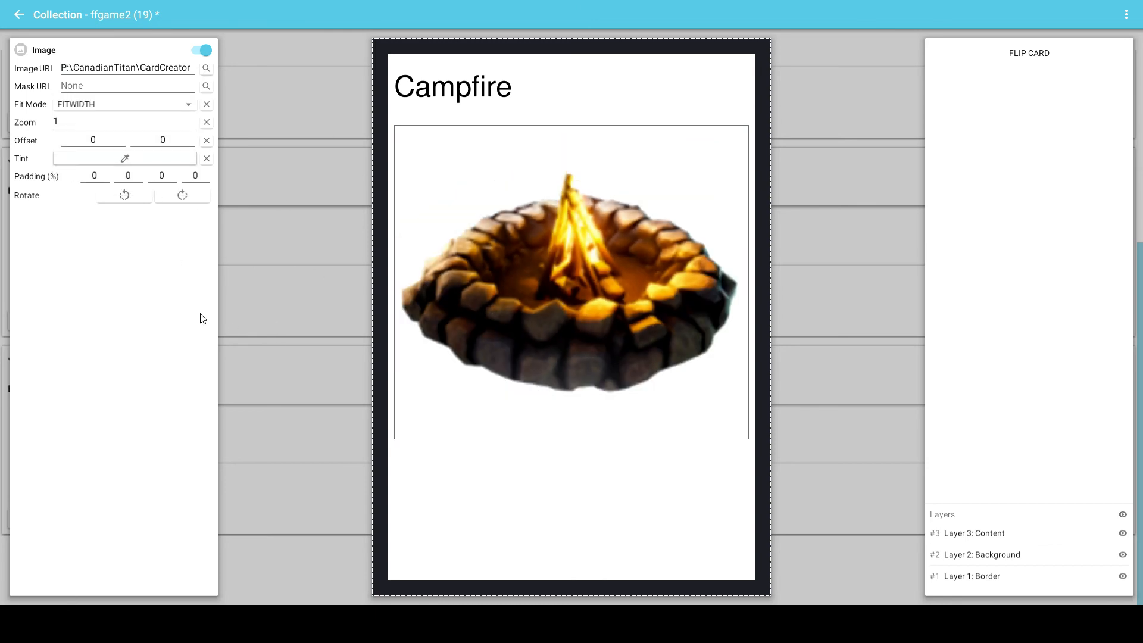
- Enter "+50 Health" in the Campfire card's lower text area and close the card
click(536, 479)
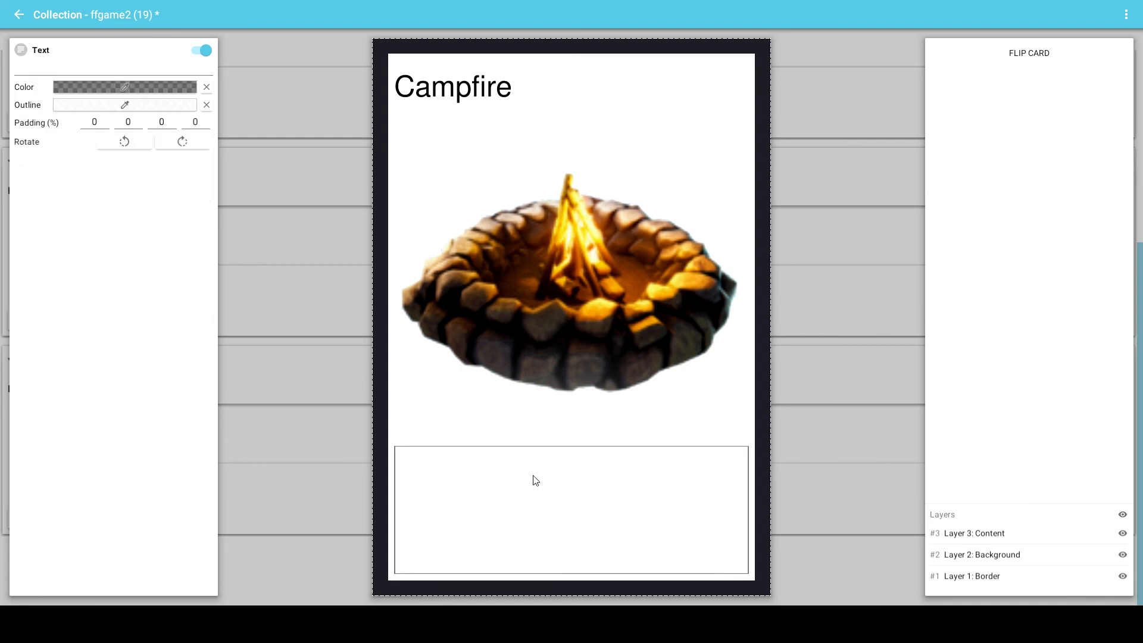
text(+50 Health)
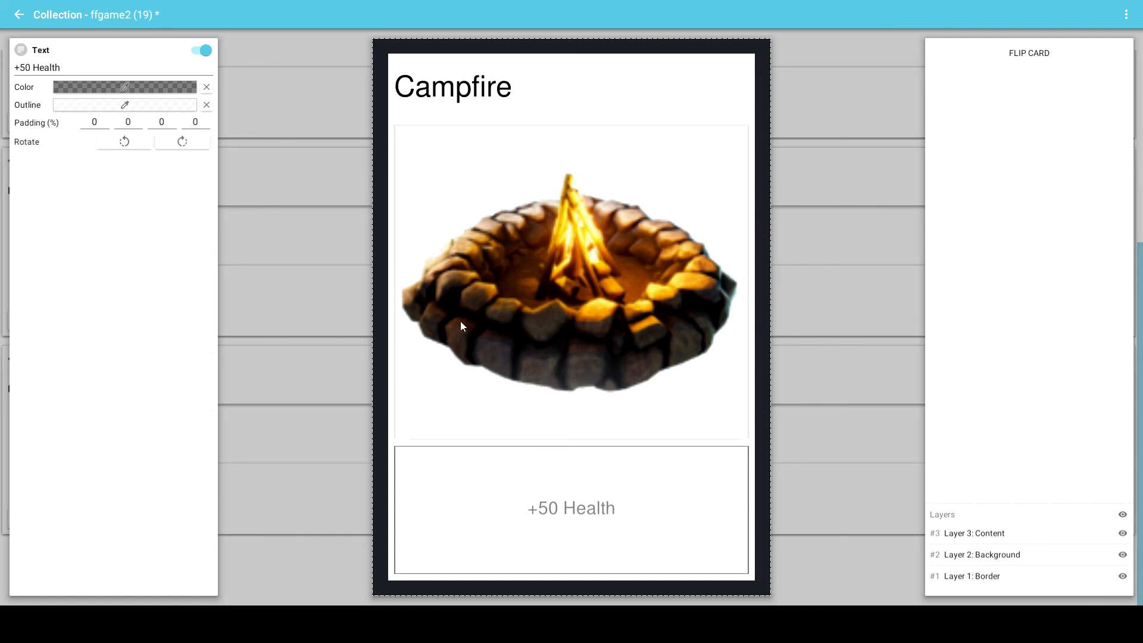
click(273, 551)
- Set the number of Campfire card copies in the Accessories-based set to 6
click(146, 437)
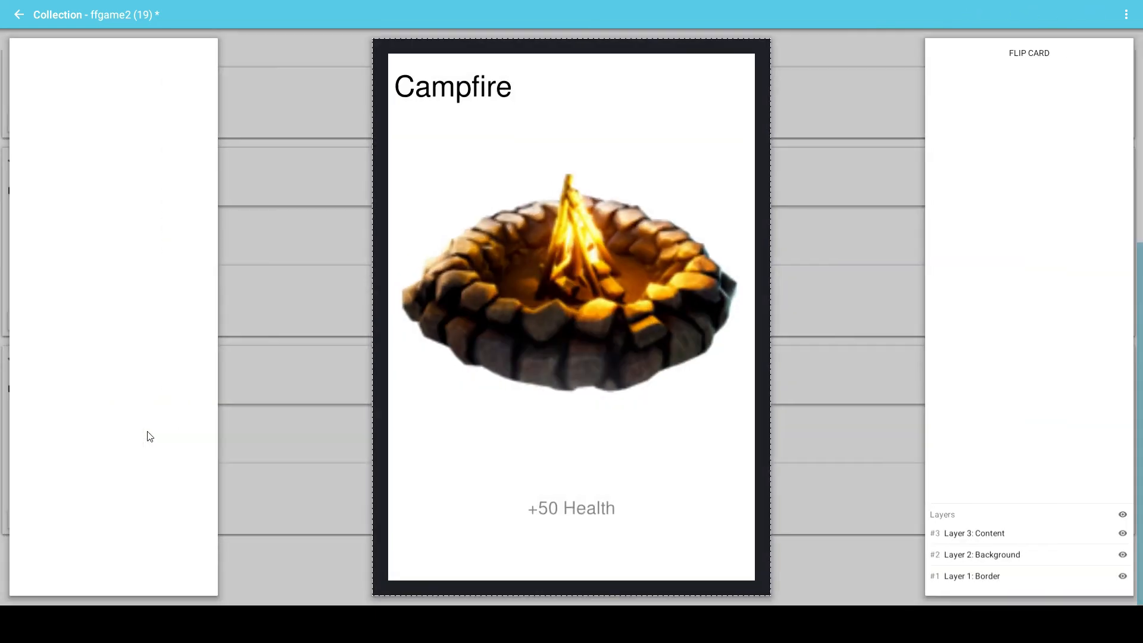
click(145, 437)
click(144, 450)
click(249, 471)
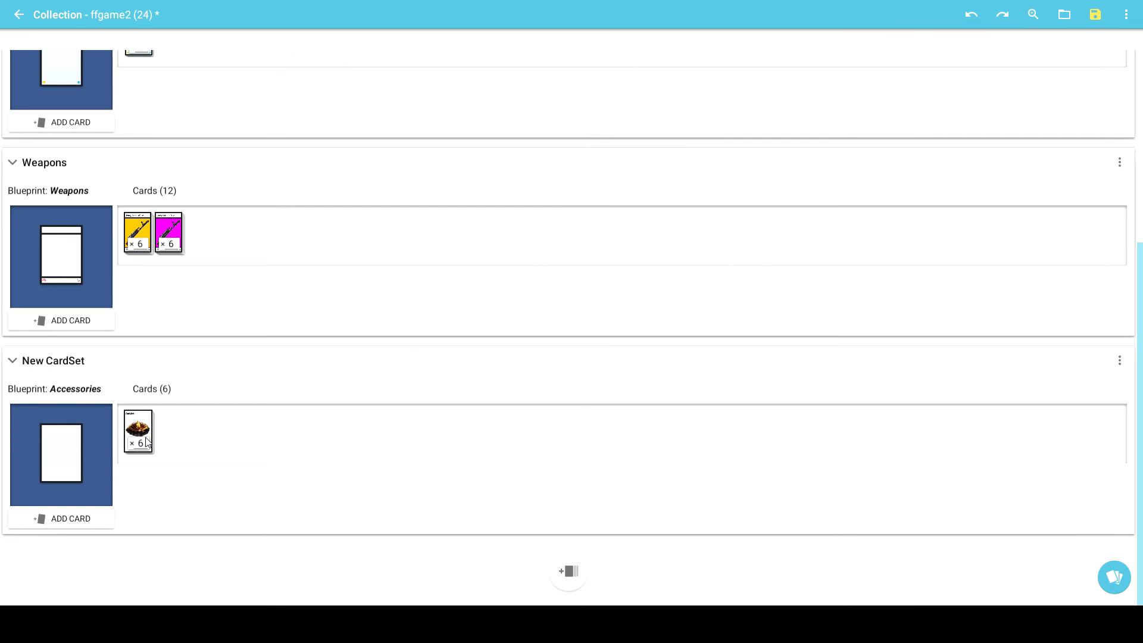
- Open the Campfire card, flip it to examine its back design, and close it
click(147, 448)
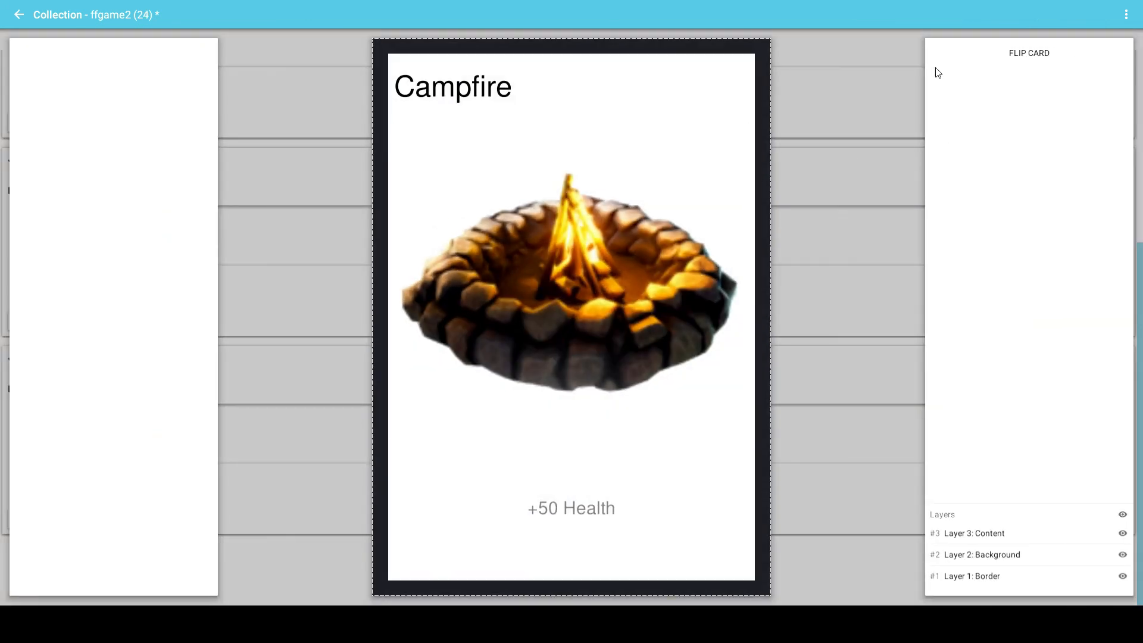
click(1000, 54)
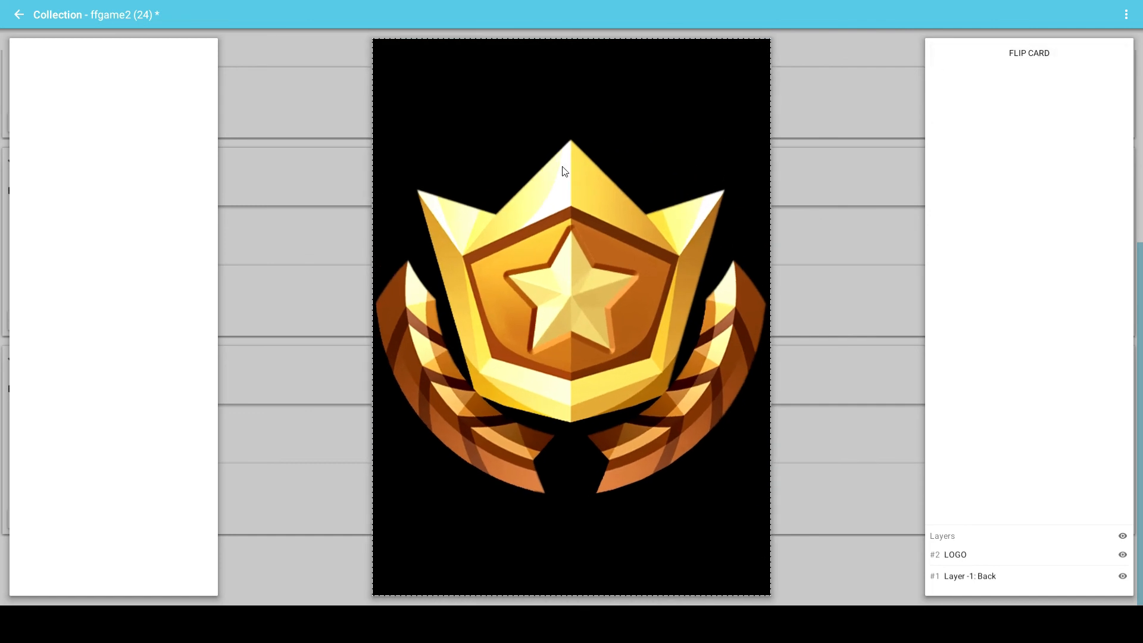
click(1027, 62)
click(823, 232)
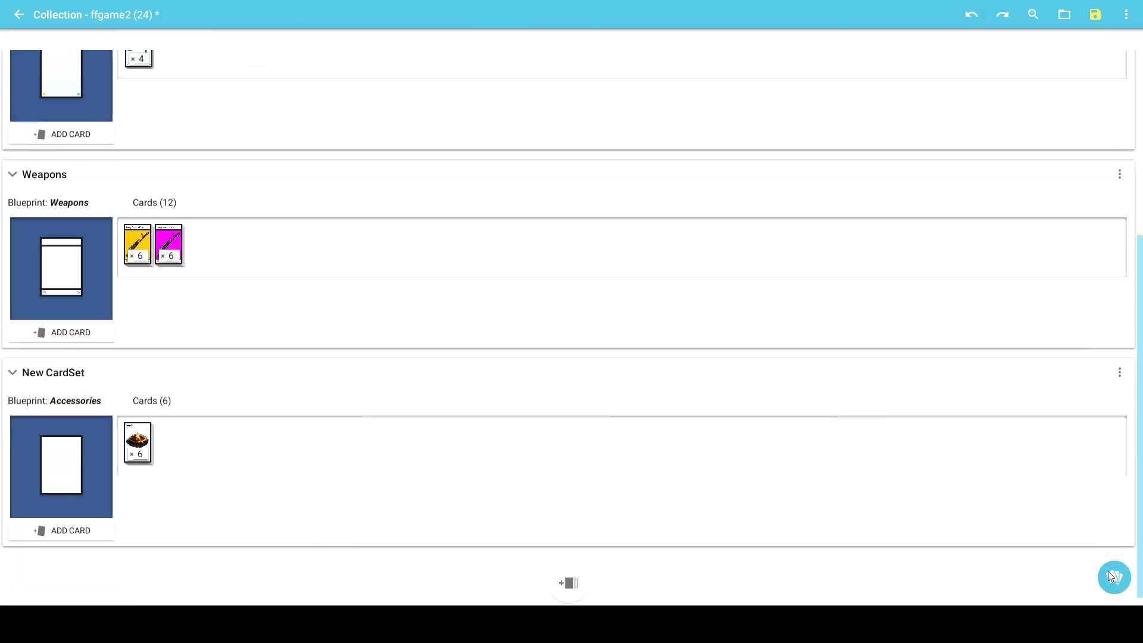
- Open the collection's output preview and examine the card fronts on all pages, from the first to the last and back
click(1111, 575)
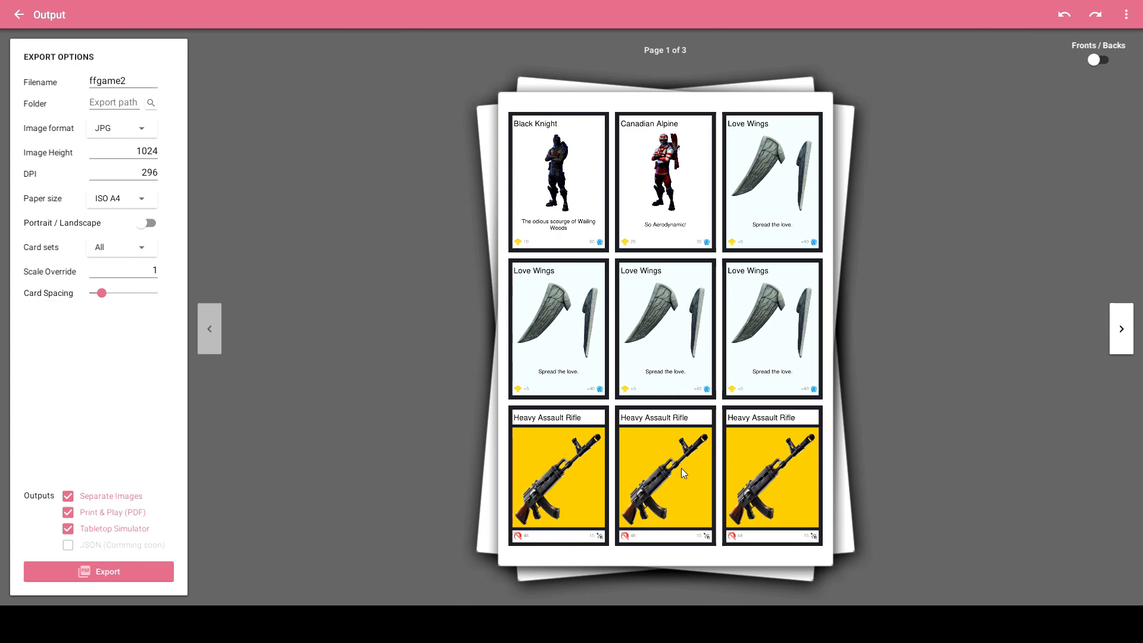
click(1119, 327)
click(1120, 330)
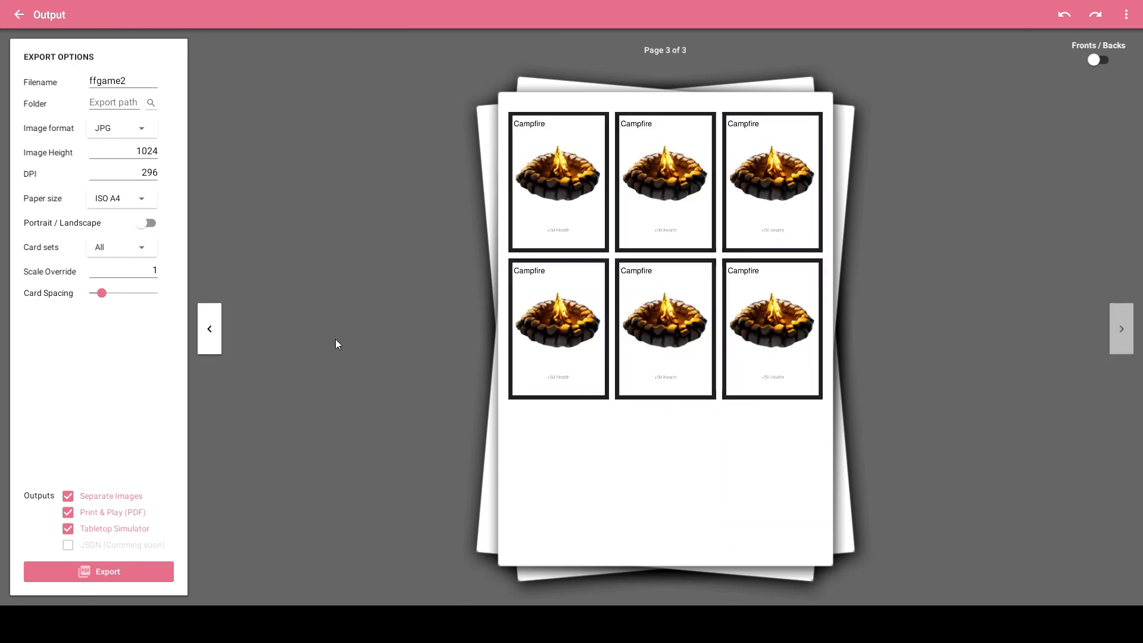
click(215, 334)
click(214, 336)
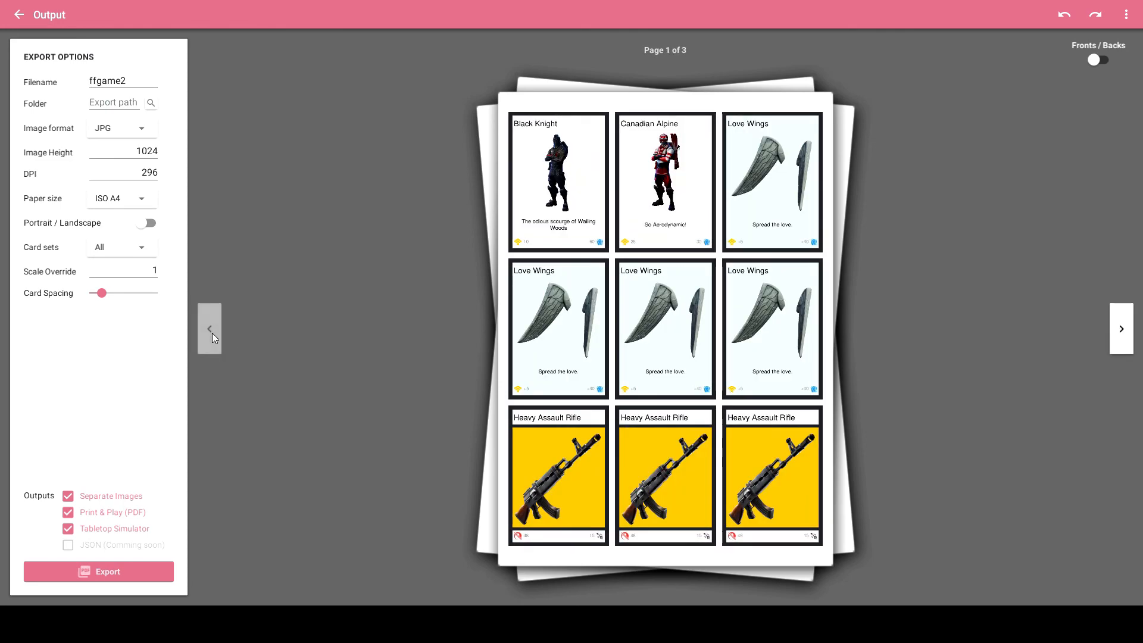
click(1119, 327)
click(1119, 327)
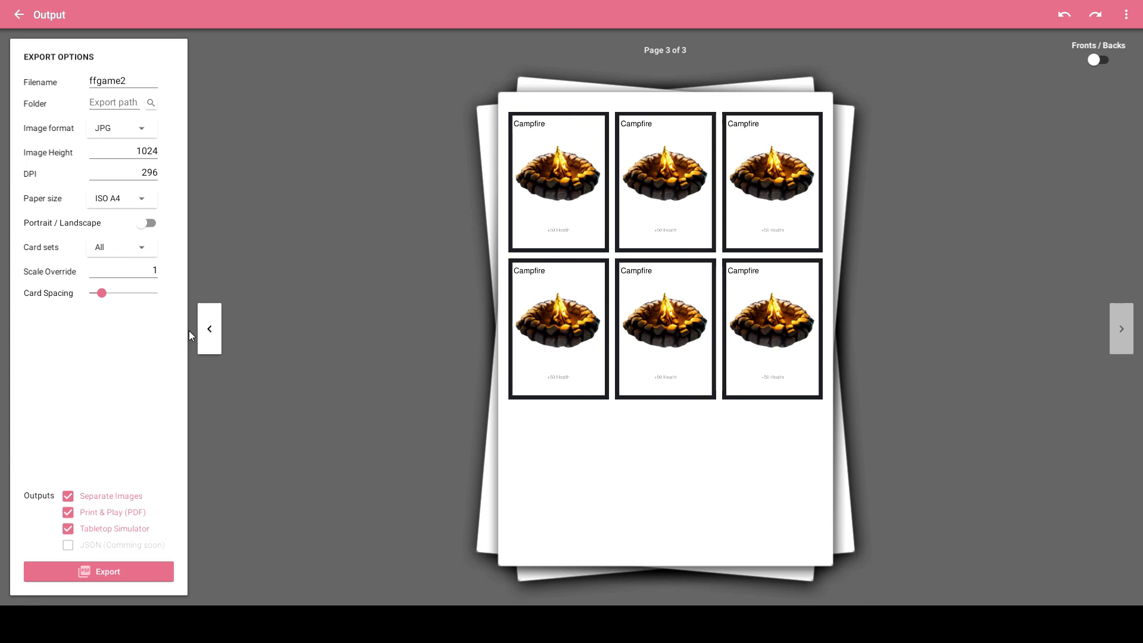
click(211, 314)
click(212, 314)
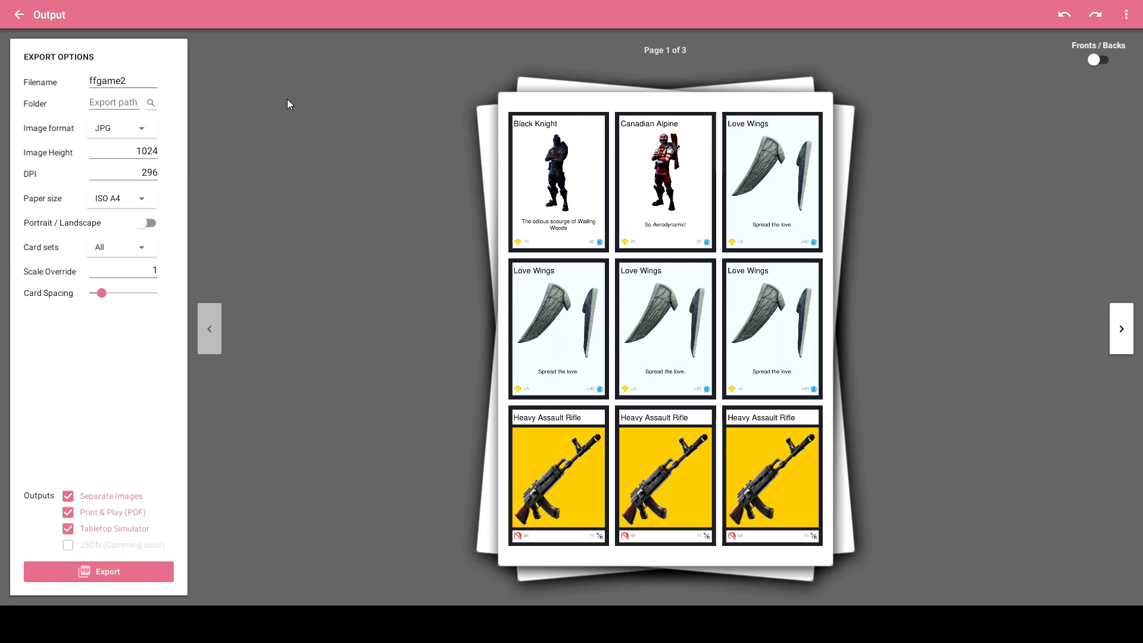
- Return from the output preview to the collection and exit to the start screen, discarding the unsaved changes
click(24, 18)
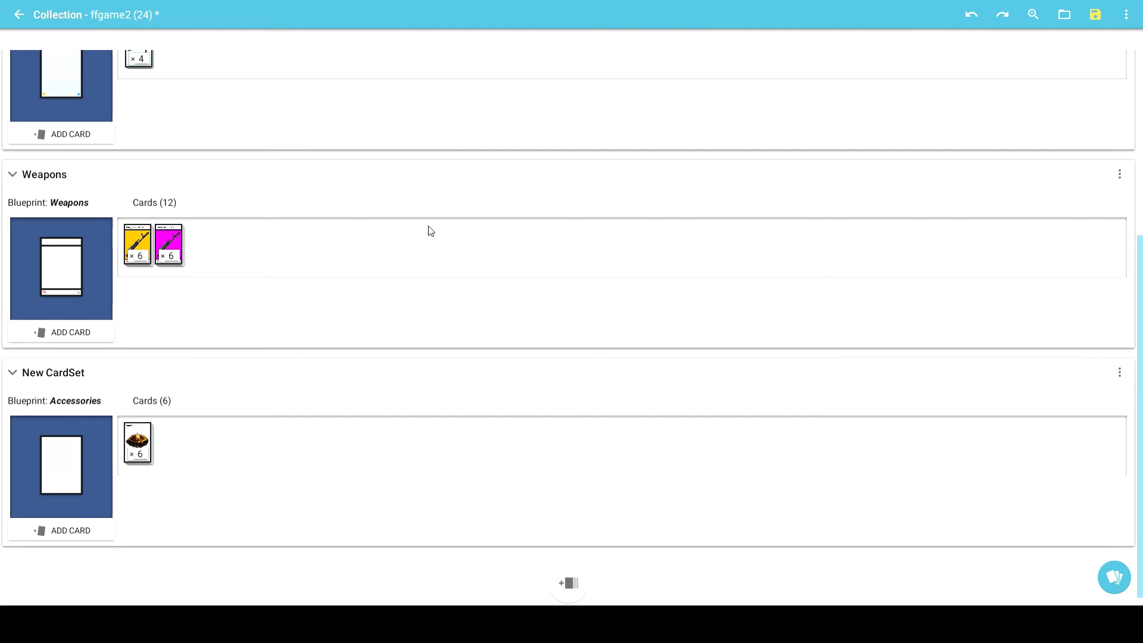
scroll(362, 224, up, 5)
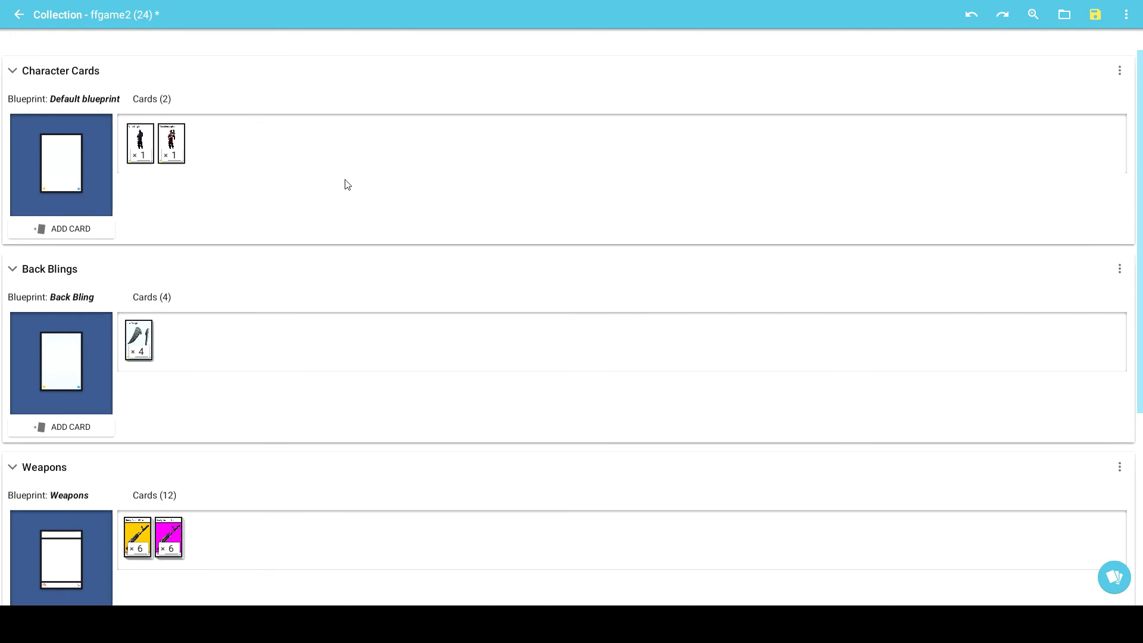
click(21, 19)
click(728, 342)
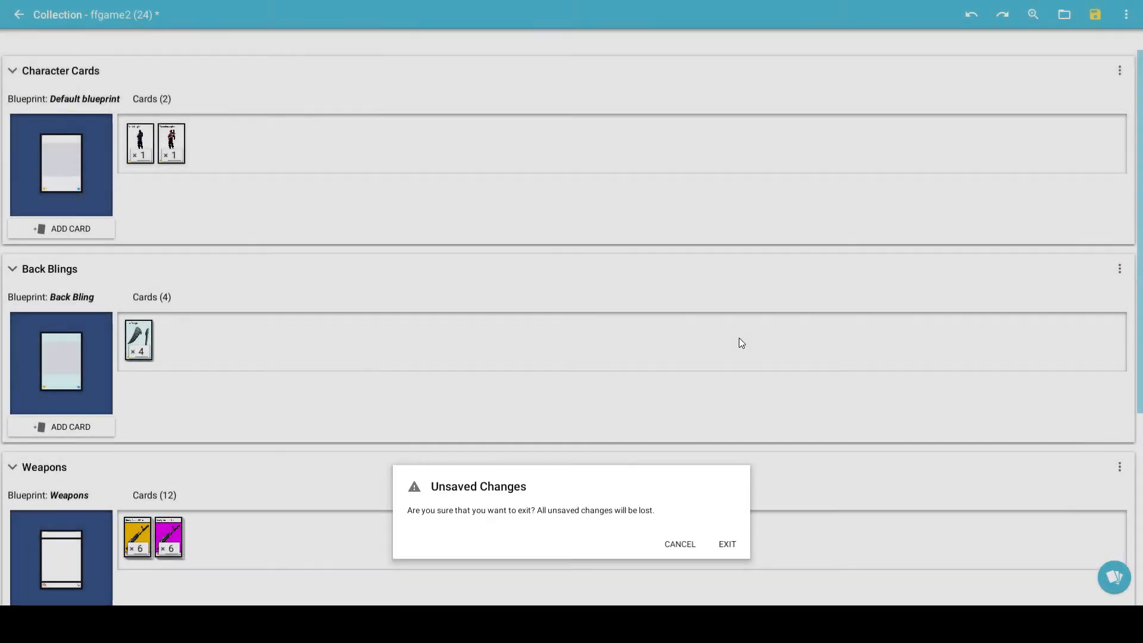
mouse_move(25, 596)
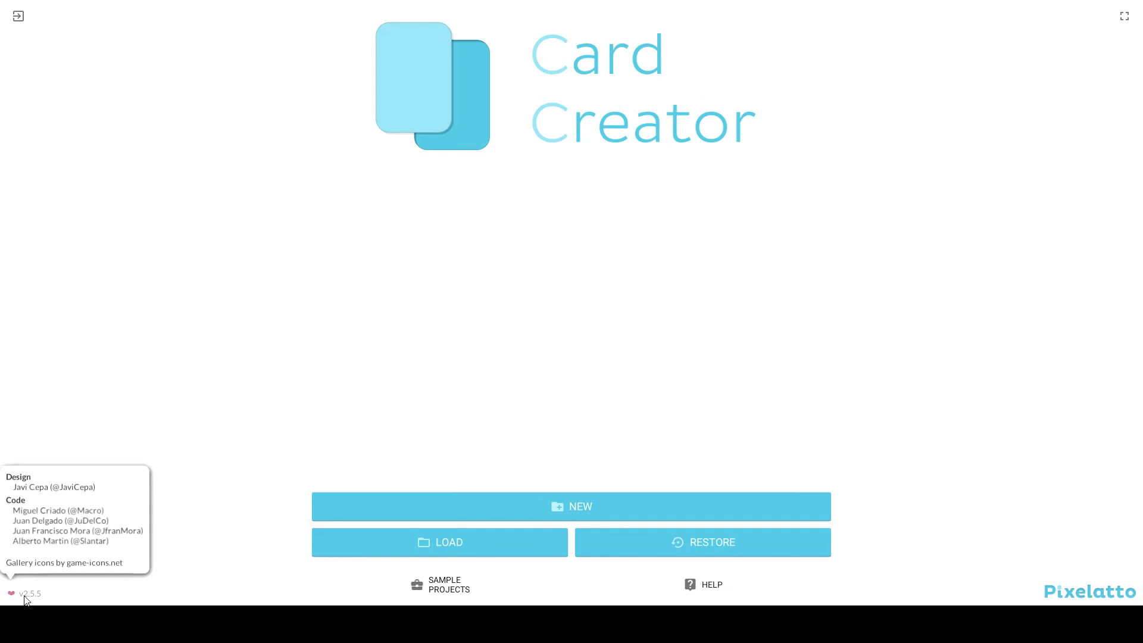